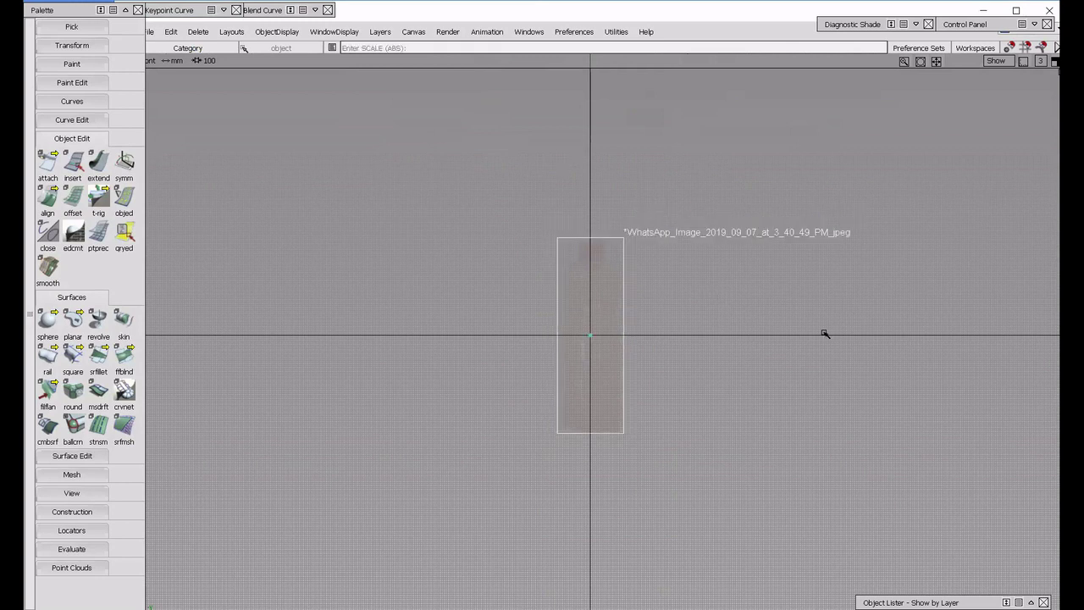
Scale down the bottle reference image about its centre at the grid origin.
{"action": "left_click_drag", "start_coordinate": [825, 334], "coordinate": [839, 333]}
{"action": "left_click_drag", "start_coordinate": [573, 430], "coordinate": [838, 381]}
{"action": "left_click_drag", "start_coordinate": [487, 450], "coordinate": [453, 457]}
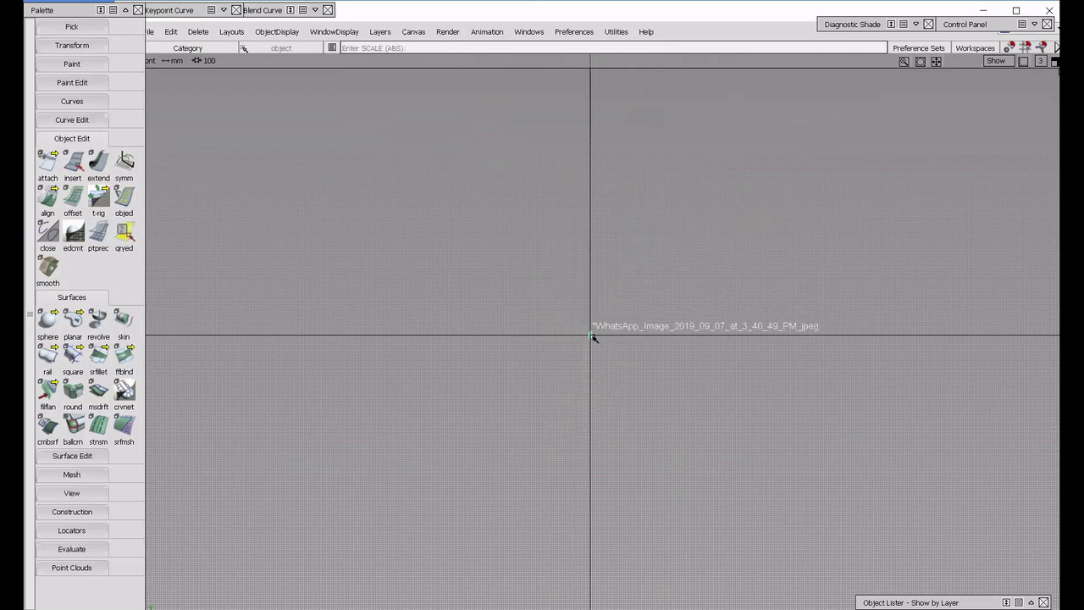
{"action": "right_click_drag", "start_coordinate": [619, 400], "coordinate": [751, 370], "text": "alt+shift"}
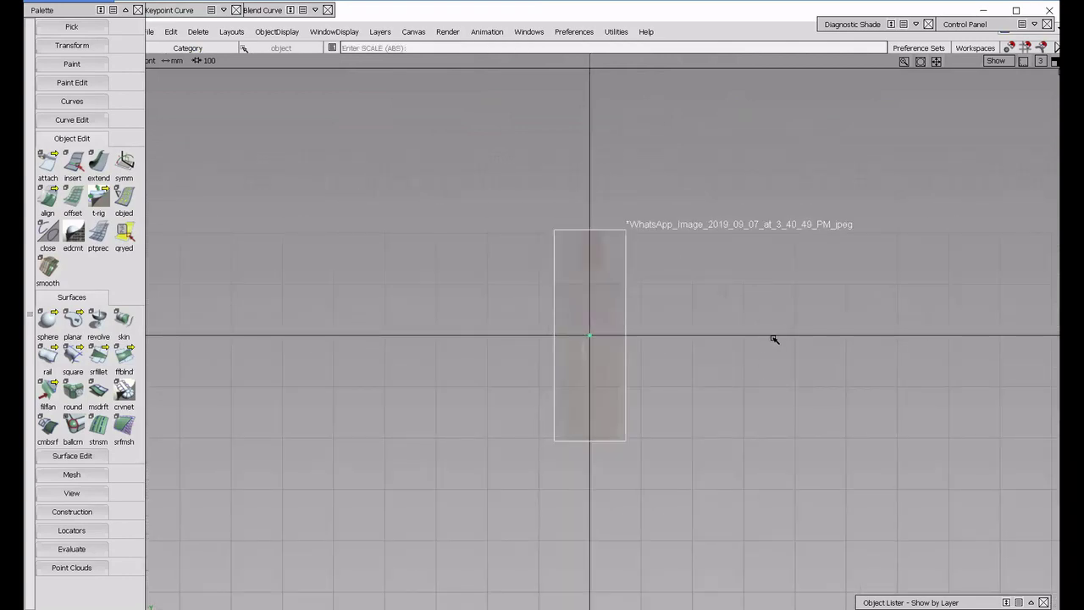
{"action": "left_click_drag", "start_coordinate": [774, 339], "coordinate": [616, 400]}
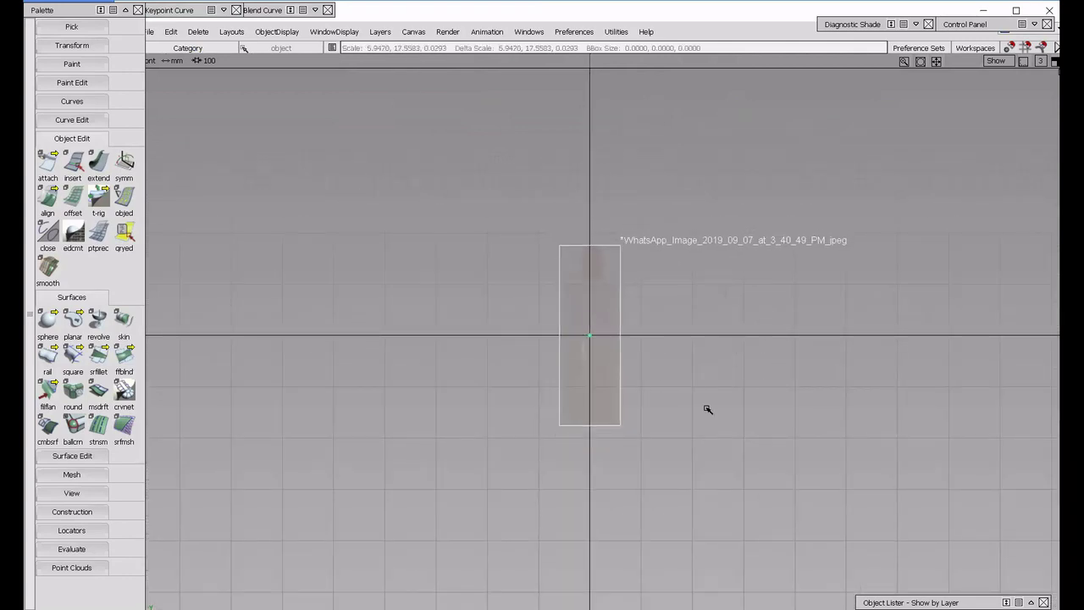
Raise the bottle image so its base rests on the horizontal axis, and scale it slightly smaller.
{"action": "right_click_drag", "start_coordinate": [758, 354], "coordinate": [758, 336]}
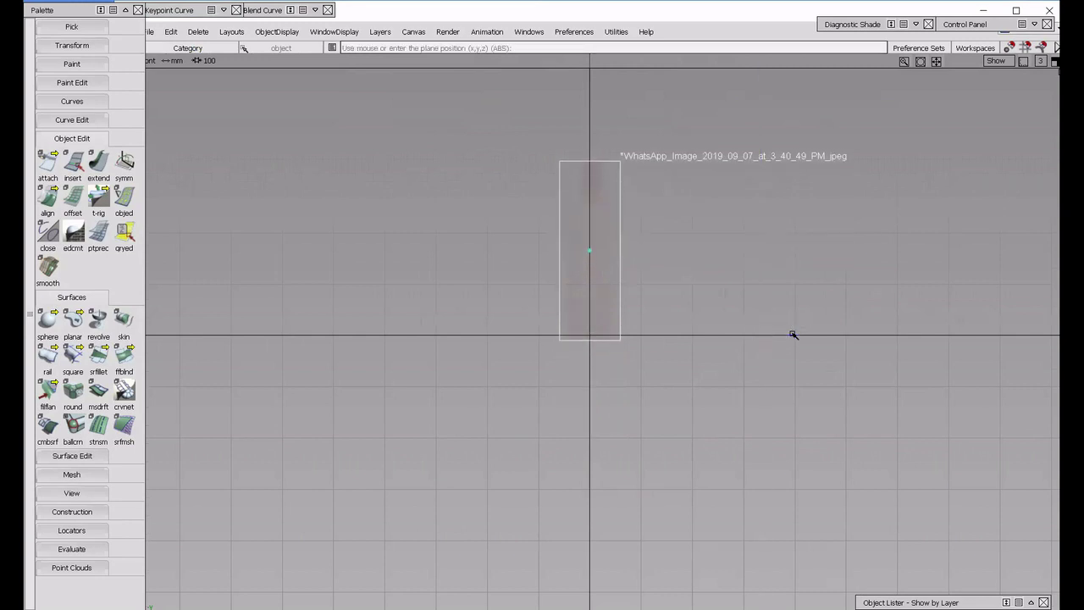
{"action": "left_click_drag", "start_coordinate": [792, 335], "coordinate": [754, 352]}
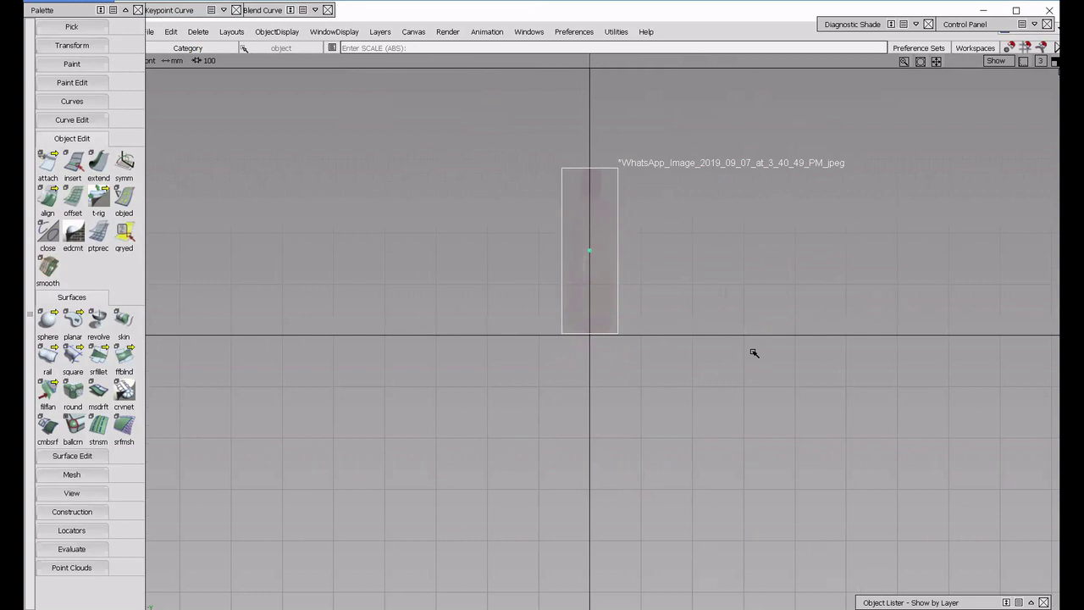
{"action": "right_click_drag", "start_coordinate": [753, 352], "coordinate": [759, 327]}
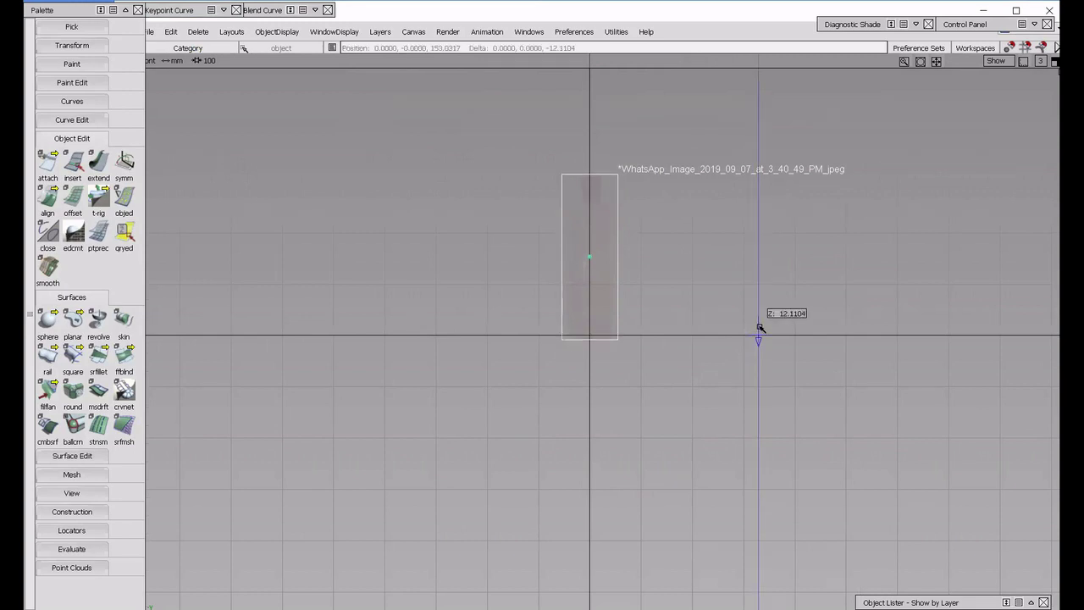
{"action": "right_click_drag", "start_coordinate": [759, 327], "coordinate": [756, 329]}
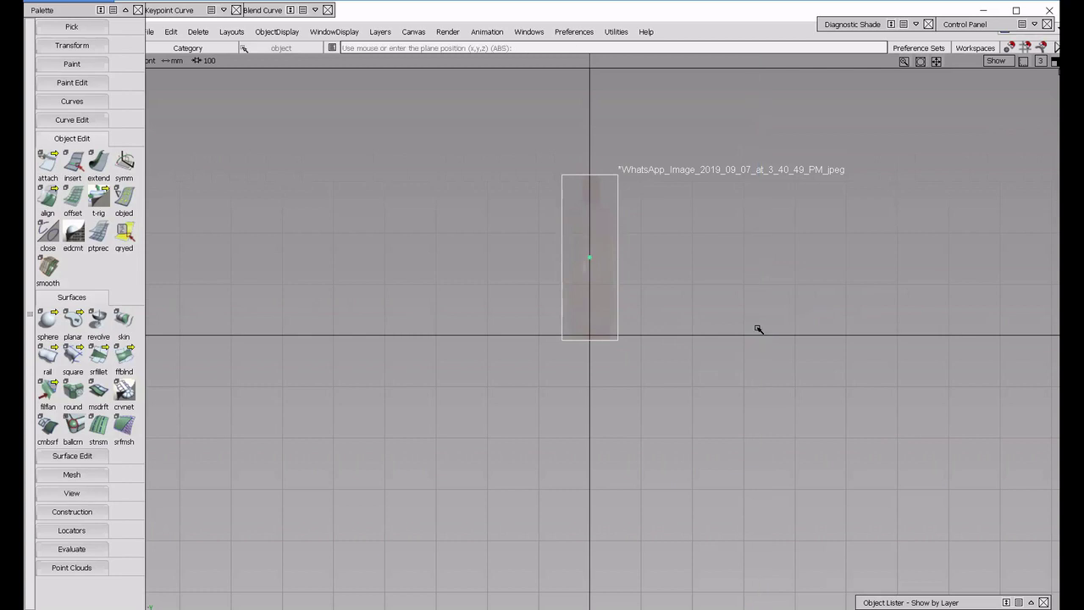
{"action": "key", "text": "Escape"}
Set the transparency of canvases to 0.240 so the bottle image shows more clearly.
{"action": "left_click", "coordinate": [996, 32]}
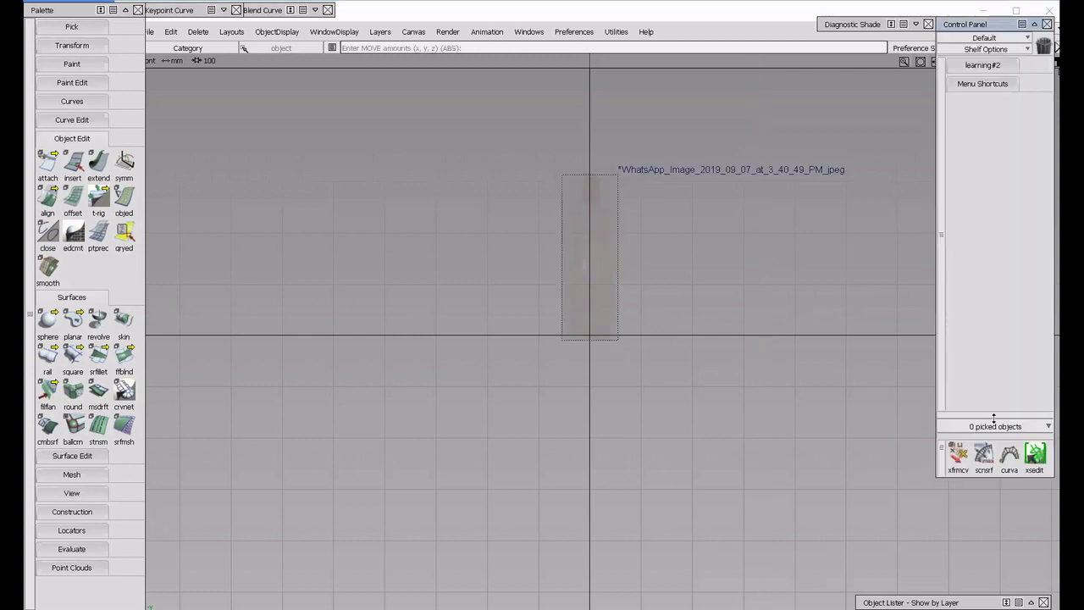
{"action": "left_click_drag", "start_coordinate": [993, 417], "coordinate": [978, 168]}
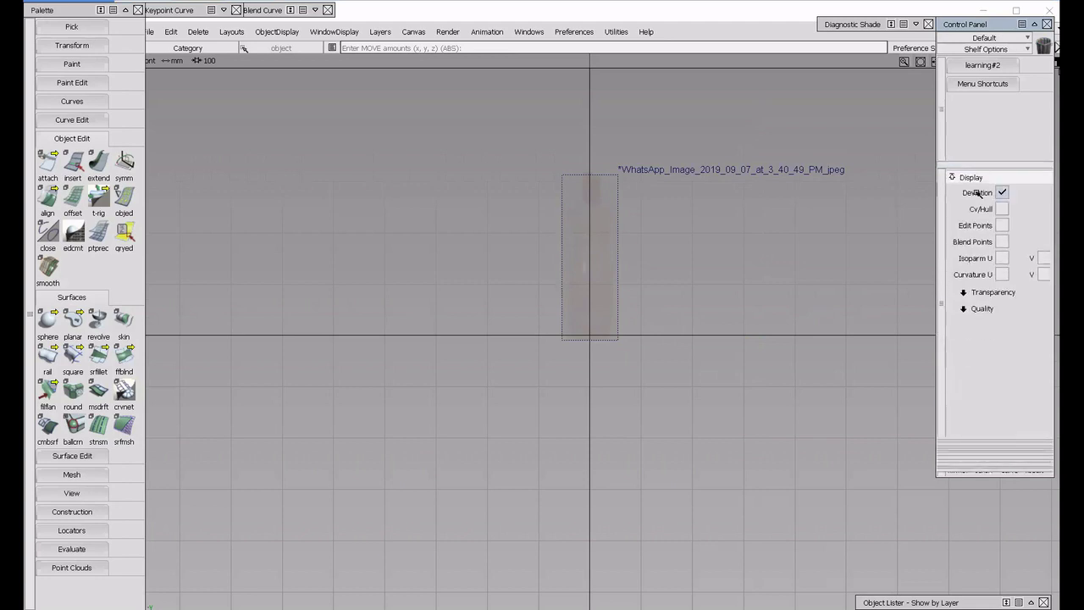
{"action": "left_click", "coordinate": [989, 292]}
{"action": "left_click_drag", "start_coordinate": [1034, 389], "coordinate": [1002, 389]}
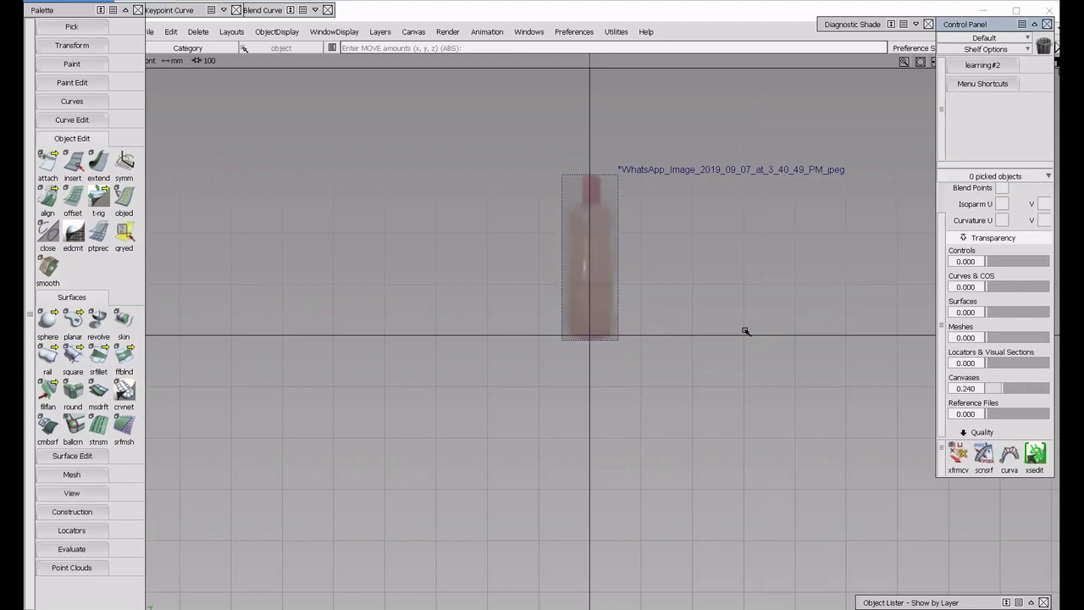
Draw a guide circle centred on the vertical axis over the upper body of the bottle.
{"action": "left_click", "coordinate": [191, 9]}
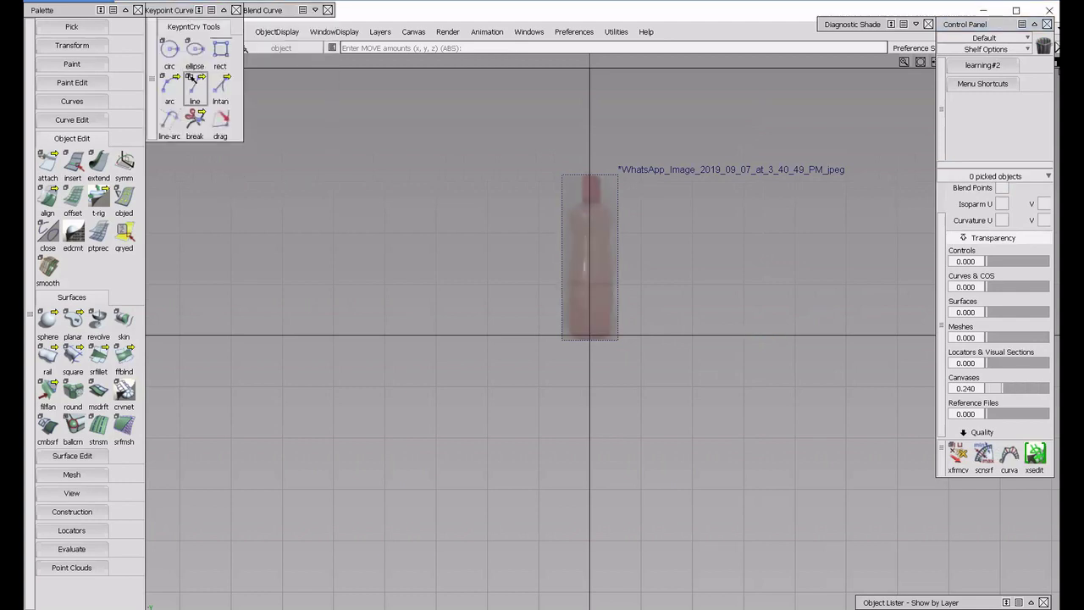
{"action": "left_click", "coordinate": [191, 77]}
{"action": "right_click_drag", "start_coordinate": [572, 213], "coordinate": [699, 220], "text": "alt+shift"}
{"action": "middle_click_drag", "start_coordinate": [609, 189], "coordinate": [525, 318], "text": "alt+shift"}
{"action": "left_click", "coordinate": [195, 10]}
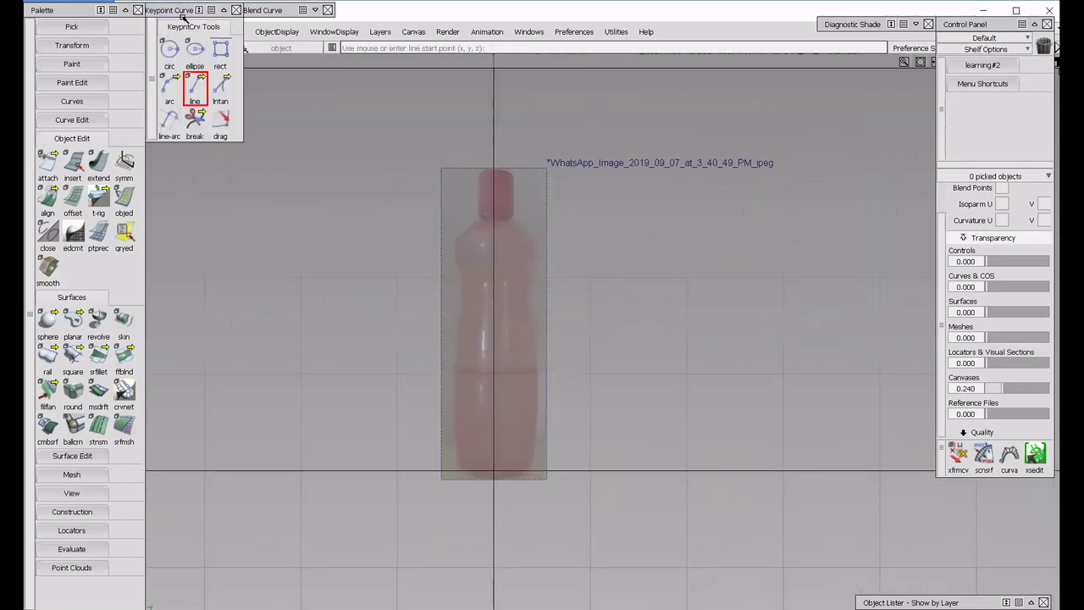
{"action": "left_click", "coordinate": [169, 51]}
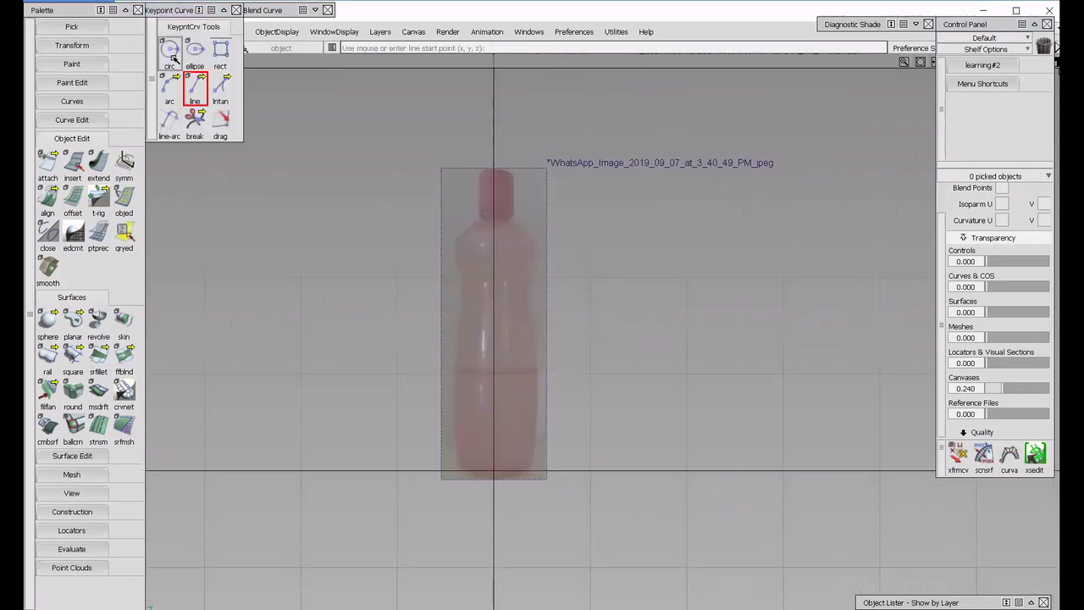
{"action": "left_click", "coordinate": [494, 279]}
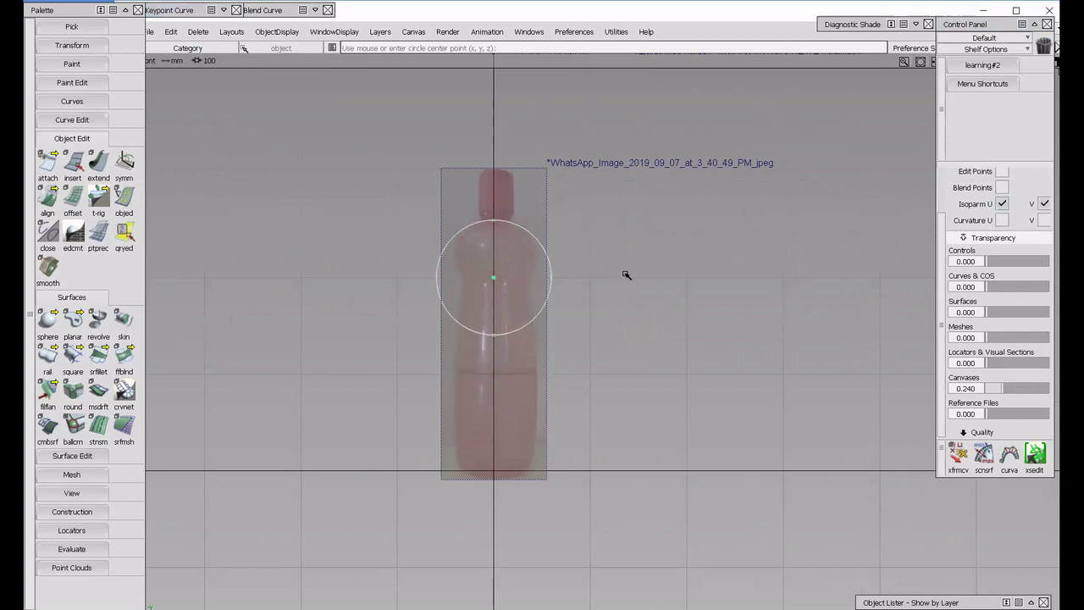
Fit the guide circle around the bottle's shoulder and shift the image slightly left to centre the bottle on the vertical axis.
{"action": "mouse_move", "coordinate": [627, 275]}
{"action": "left_mouse_down"}
{"action": "mouse_move", "coordinate": [627, 259]}
{"action": "mouse_move", "coordinate": [642, 274]}
{"action": "left_mouse_up"}
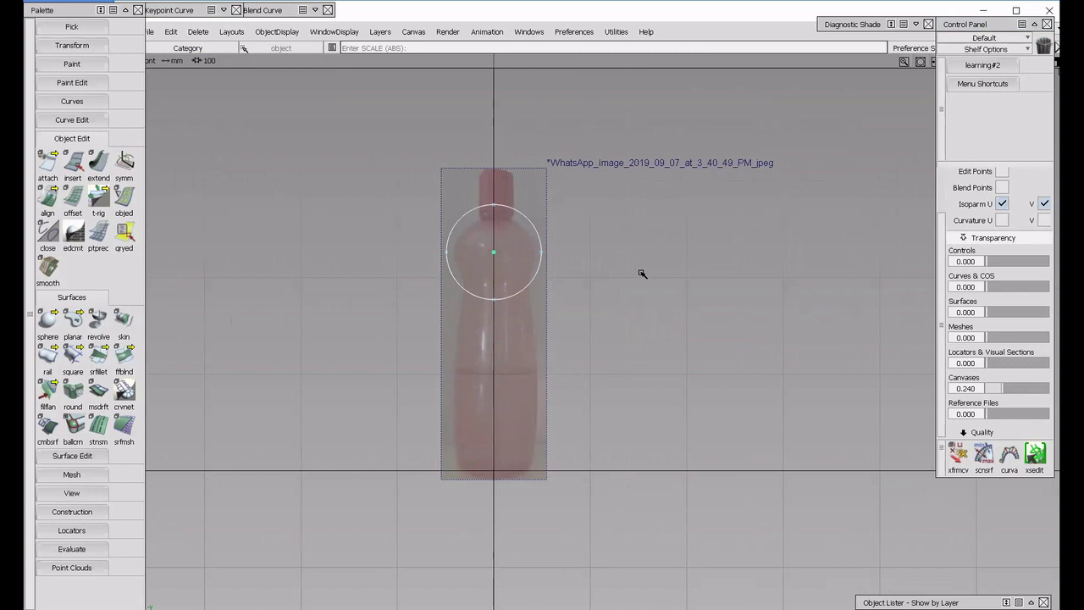
{"action": "middle_click_drag", "start_coordinate": [638, 235], "coordinate": [635, 235]}
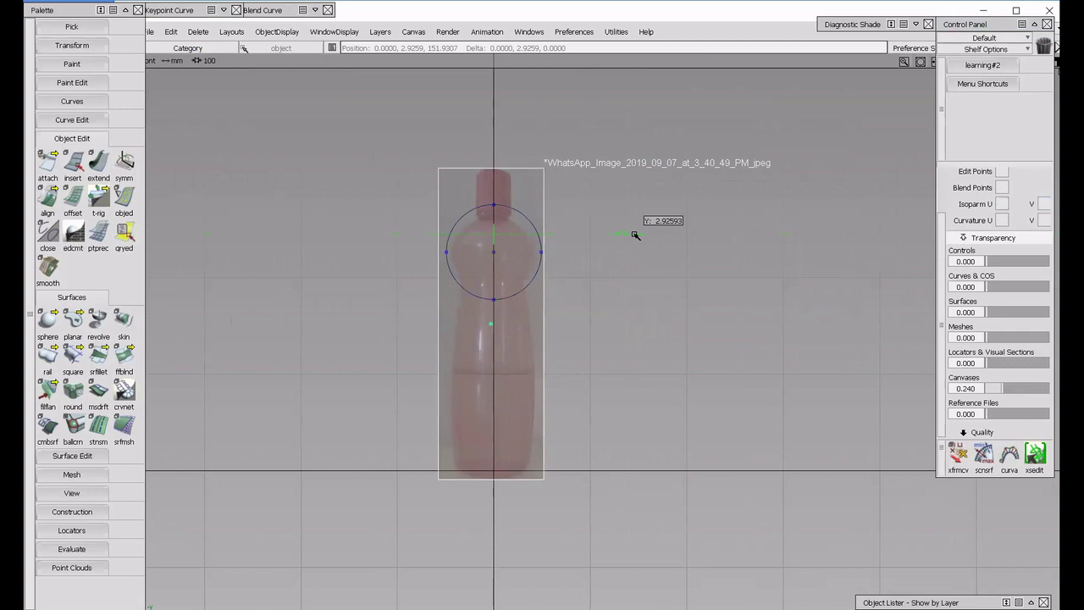
{"action": "left_click_drag", "start_coordinate": [635, 235], "coordinate": [636, 234]}
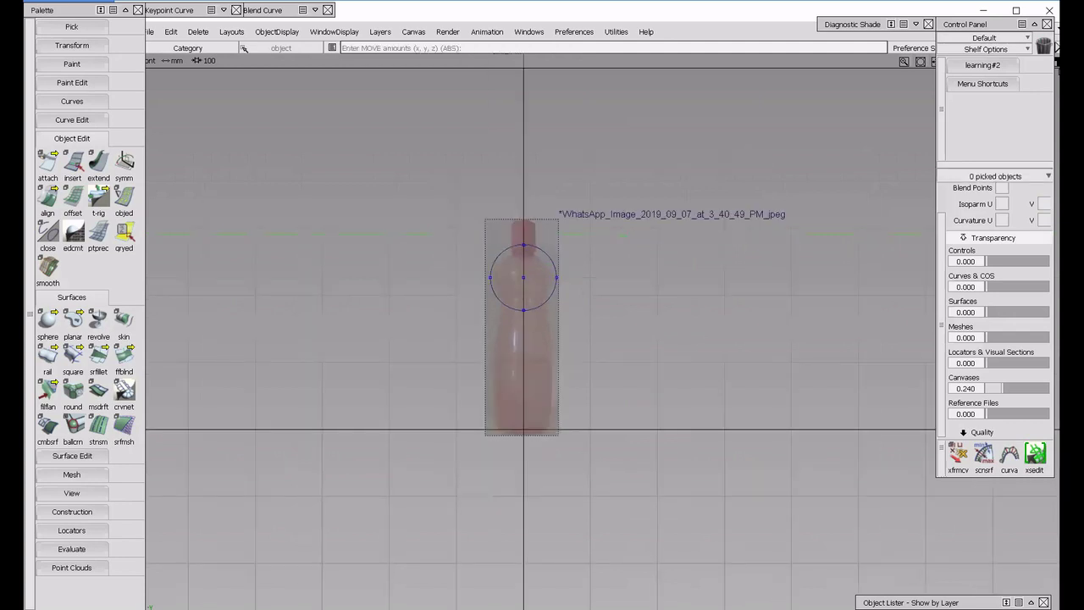
Create a new layer named "helper" and assign the guide circle to it.
{"action": "left_click_drag", "start_coordinate": [880, 77], "coordinate": [881, 57]}
{"action": "right_click", "coordinate": [930, 99]}
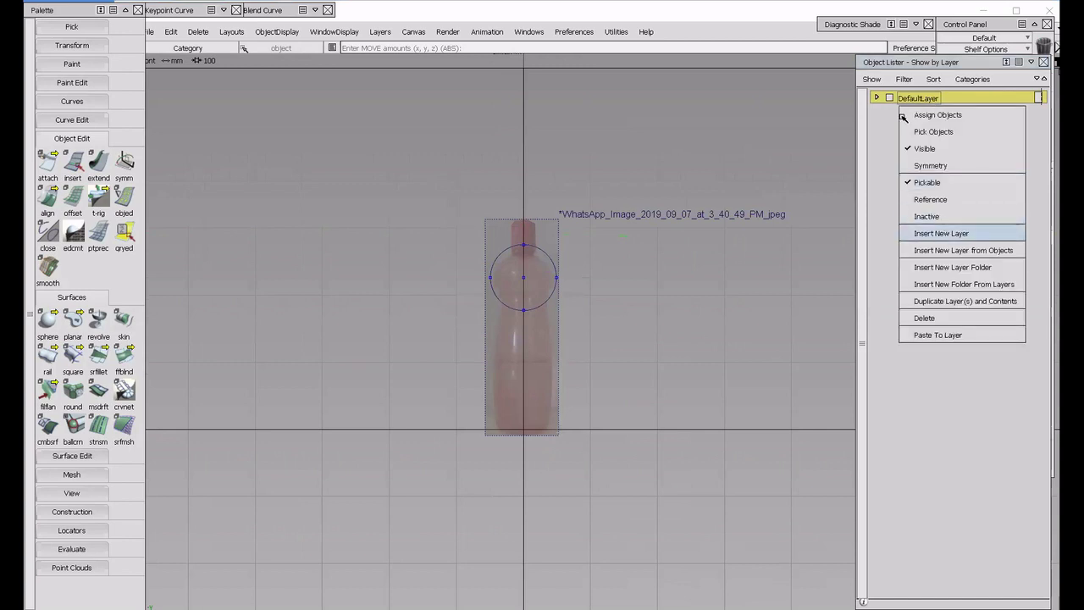
{"action": "left_click", "coordinate": [904, 115]}
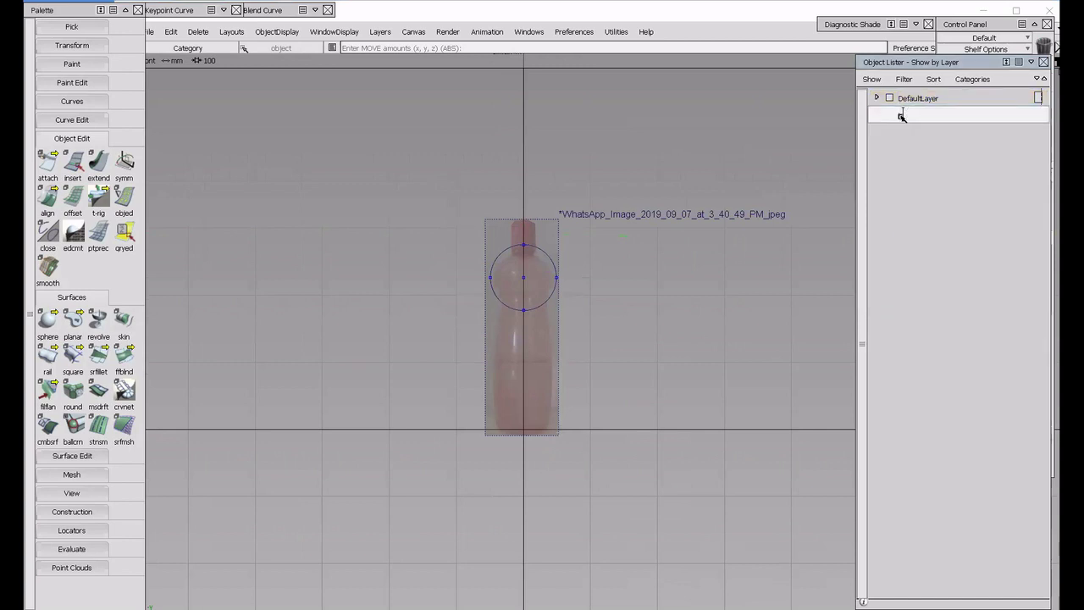
{"action": "type", "text": "helper"}
{"action": "key", "text": "Return"}
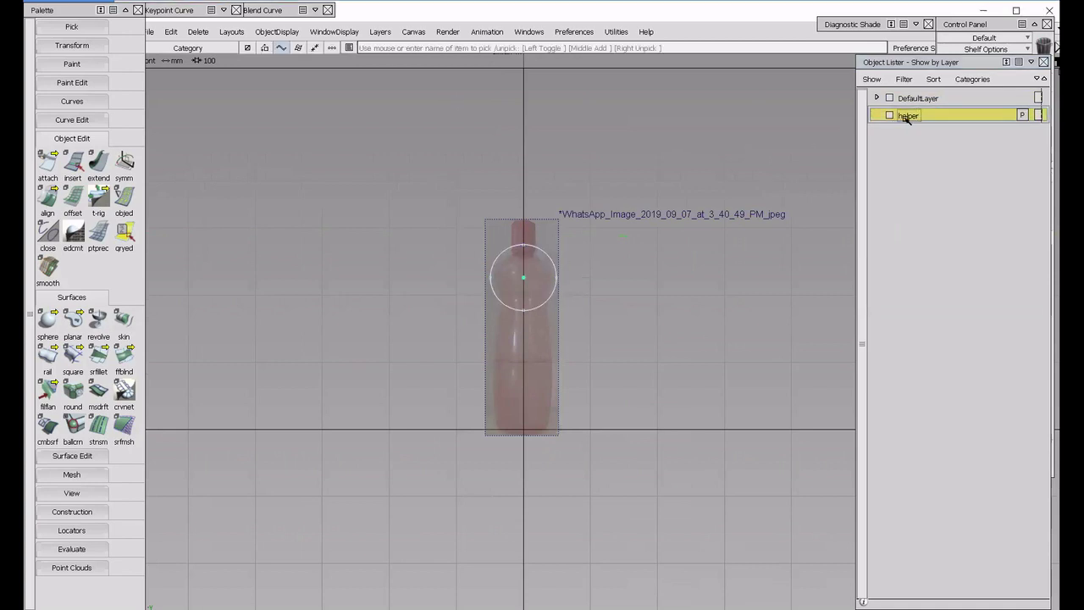
{"action": "right_click", "coordinate": [906, 119]}
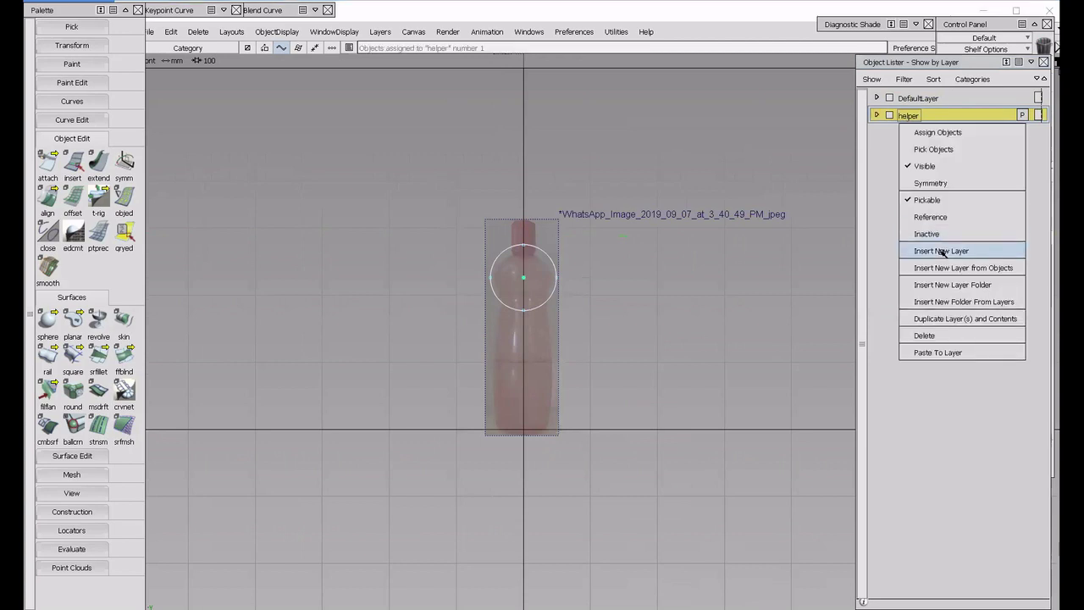
Create a new layer named "image" and hide the "helper" layer.
{"action": "left_click", "coordinate": [940, 251]}
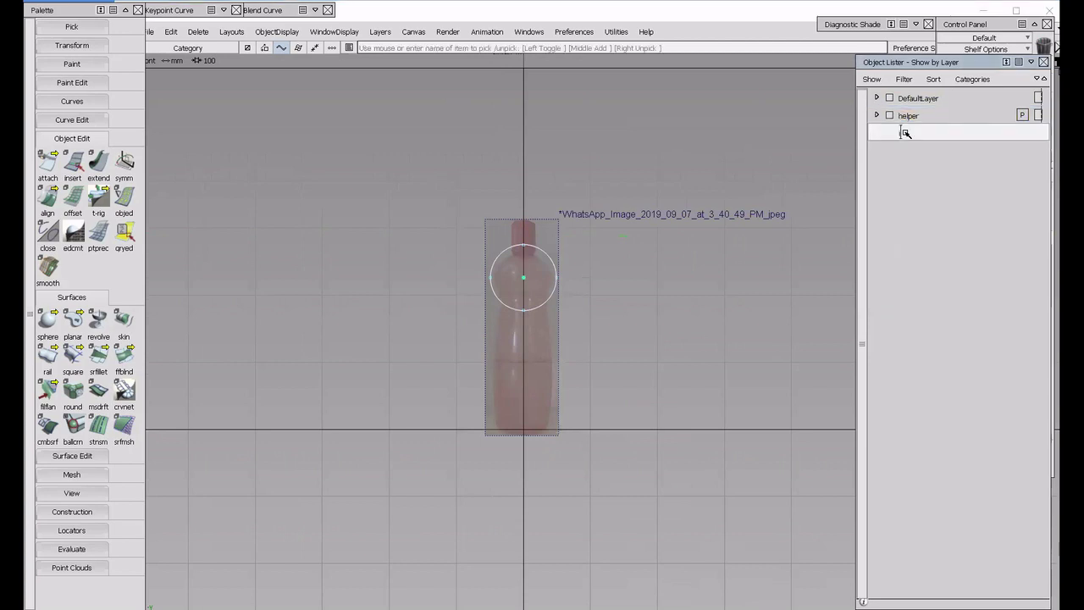
{"action": "type", "text": "image"}
{"action": "key", "text": "Return"}
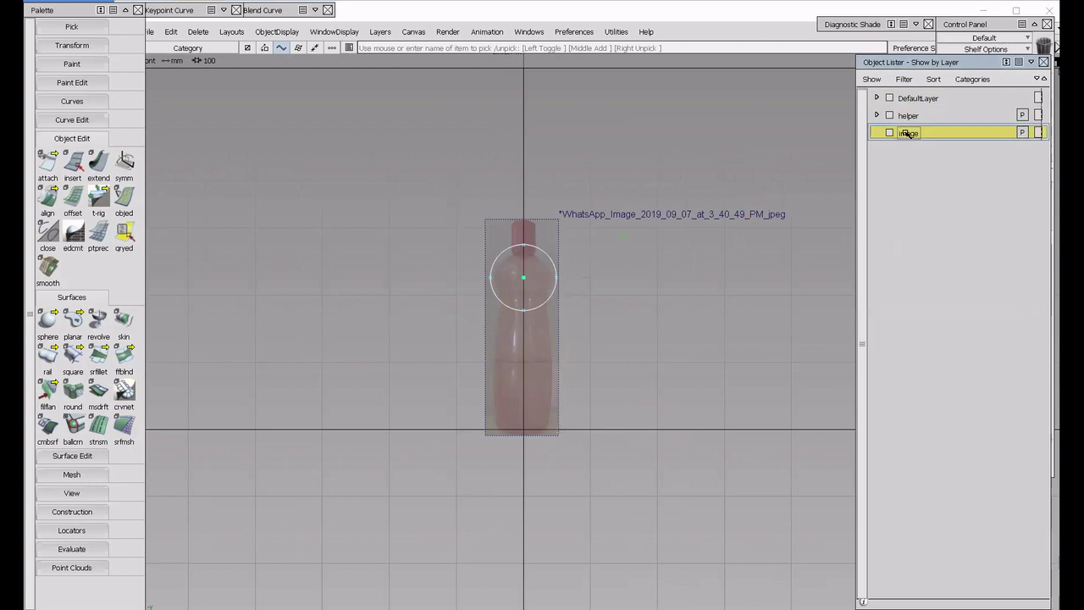
{"action": "left_click", "coordinate": [889, 115]}
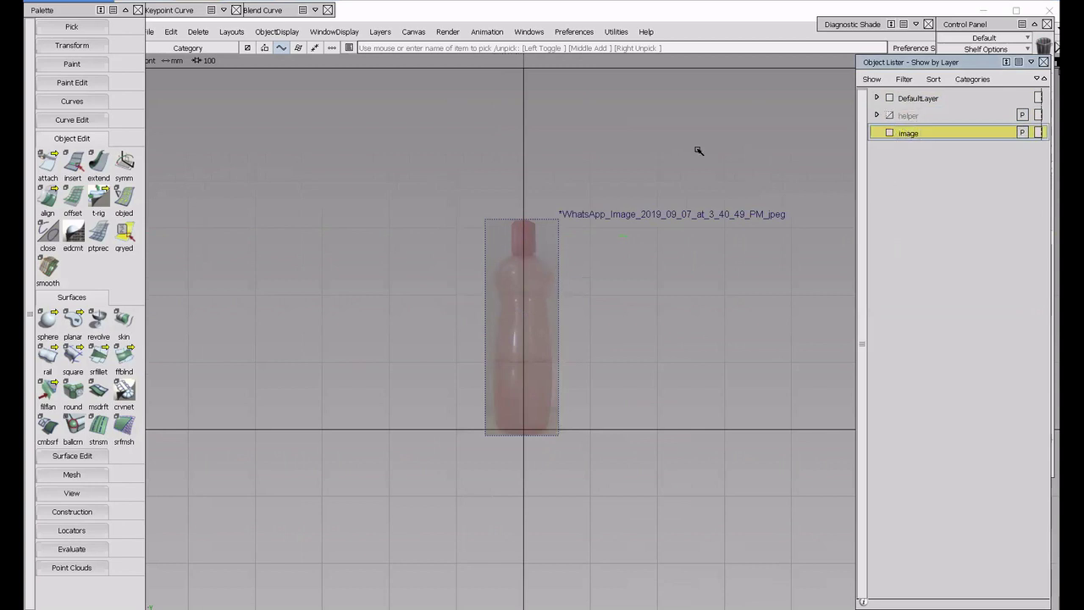
Assign the bottle image to the "image" layer and set that layer to Reference.
{"action": "left_click", "coordinate": [907, 133]}
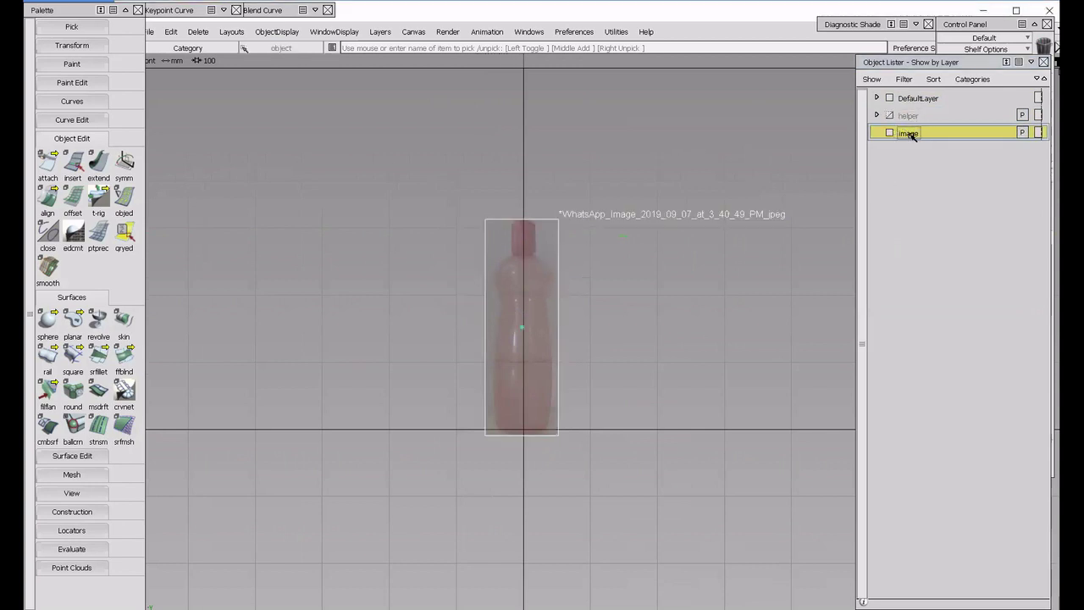
{"action": "right_click", "coordinate": [910, 136]}
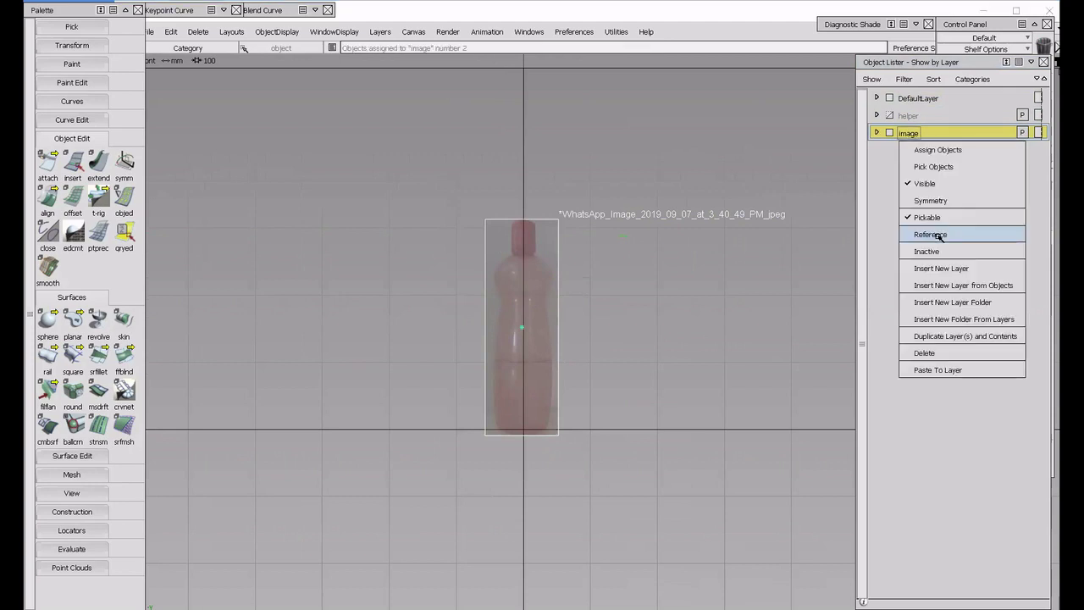
{"action": "left_click", "coordinate": [934, 237]}
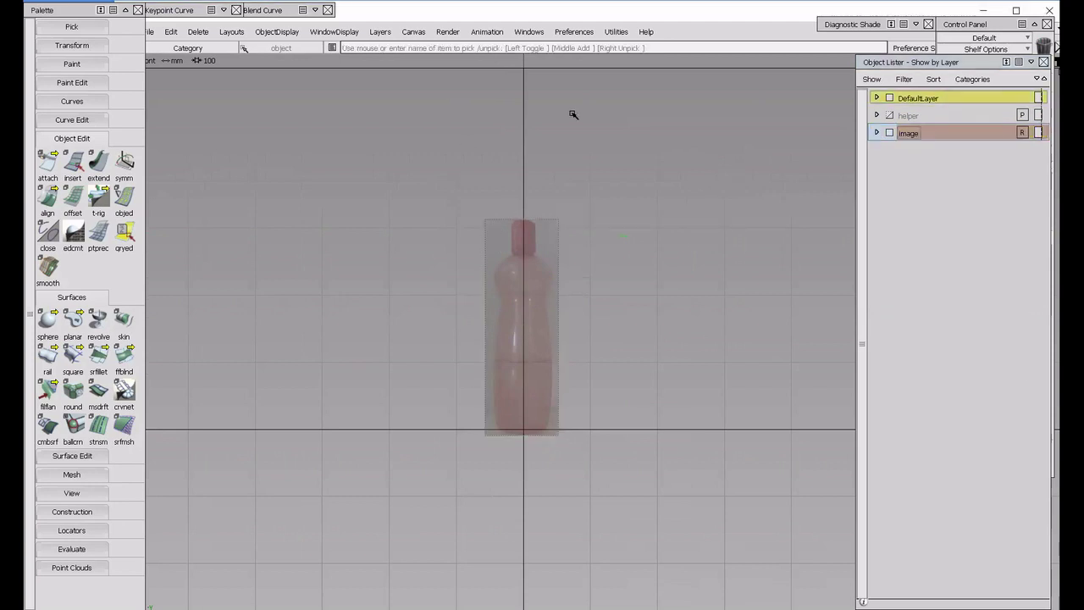
Draw a straight line along the bottle's left side from the waist down to the horizontal axis at the base.
{"action": "mouse_move", "coordinate": [200, 10]}
{"action": "left_click", "coordinate": [201, 79]}
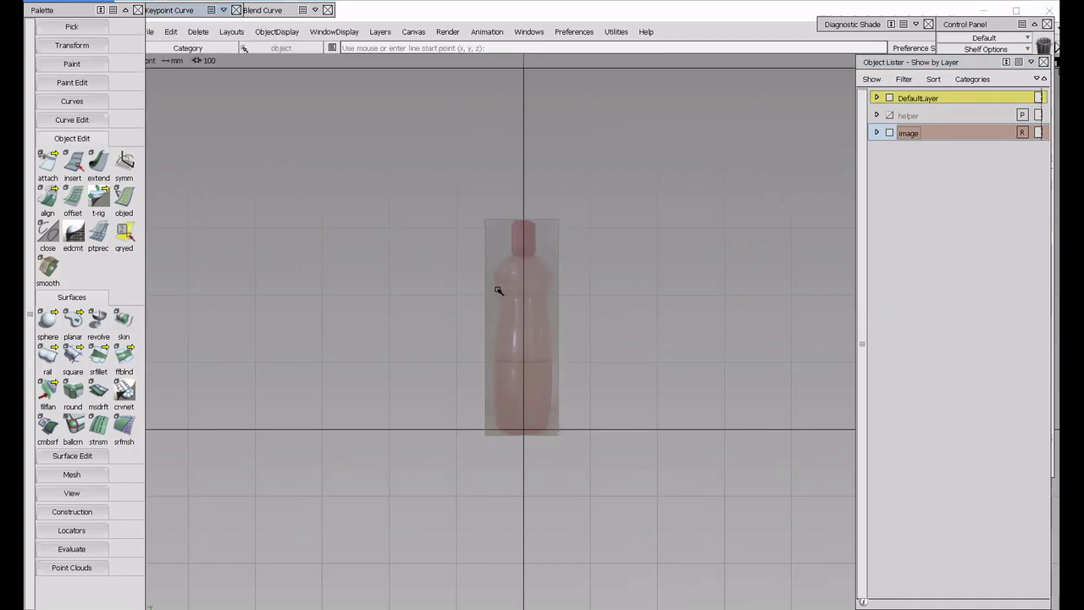
{"action": "scroll", "coordinate": [436, 269], "scroll_direction": "up", "scroll_amount": 2}
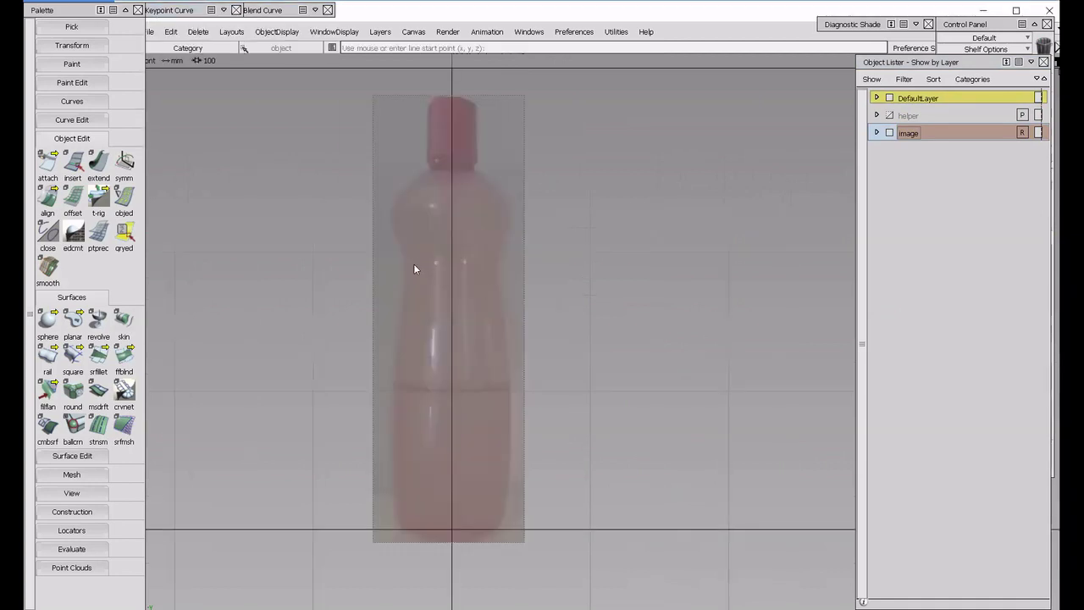
{"action": "left_click", "coordinate": [406, 264]}
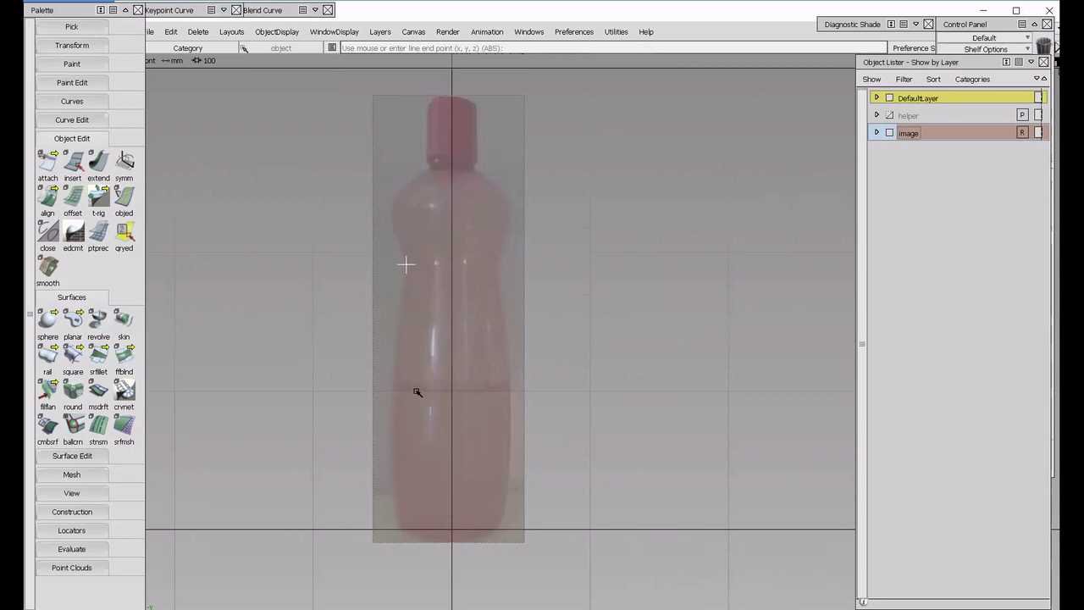
{"action": "left_click", "coordinate": [398, 528]}
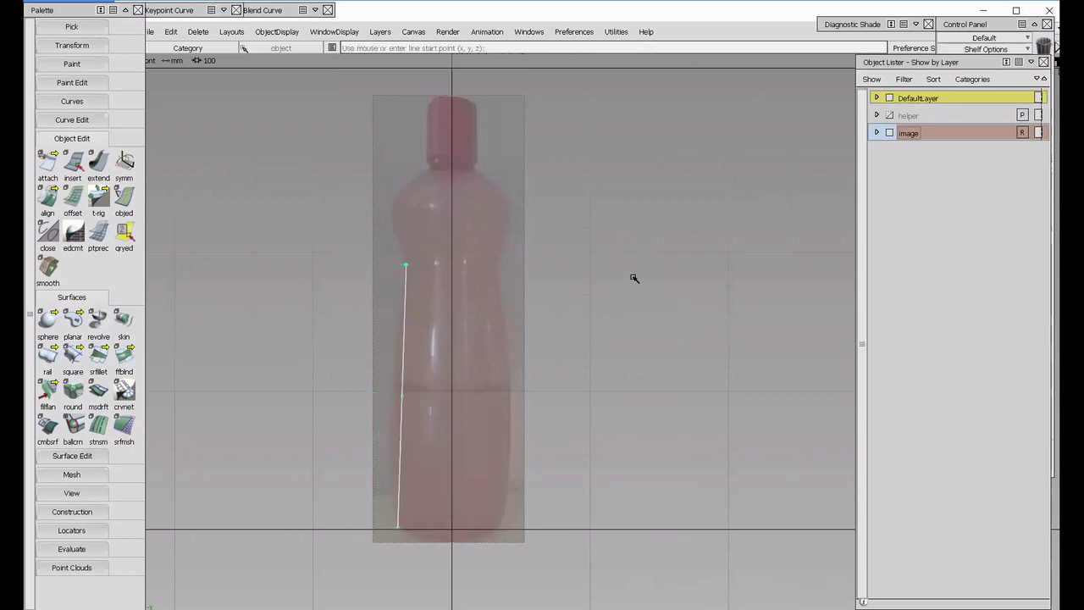
Collapse the Object Lister and enlarge the shelf area of the Control Panel.
{"action": "double_click", "coordinate": [959, 65]}
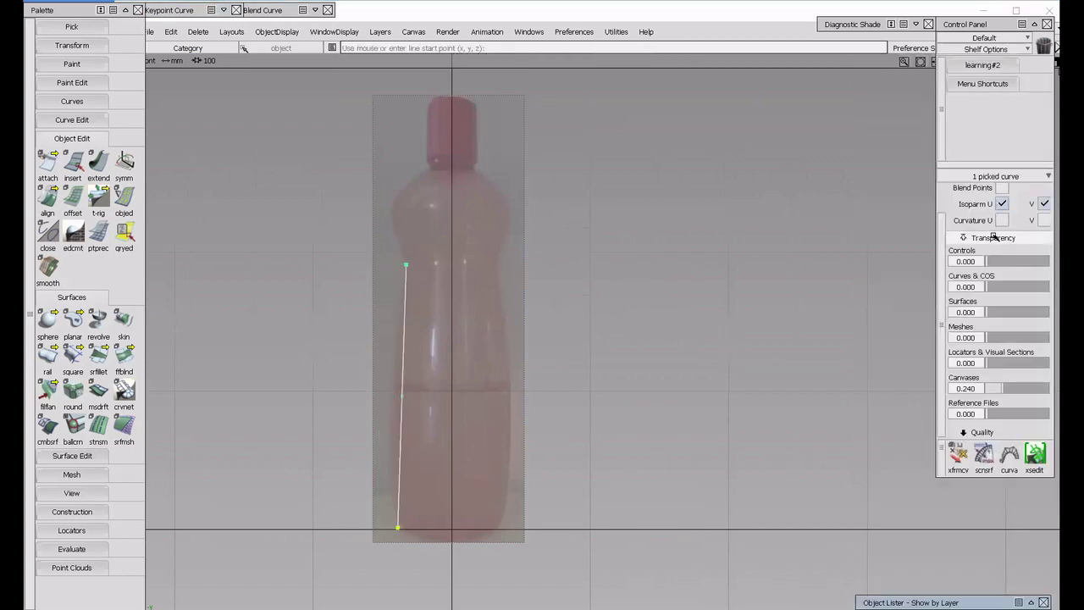
{"action": "scroll", "coordinate": [978, 206], "scroll_direction": "up", "scroll_amount": 3}
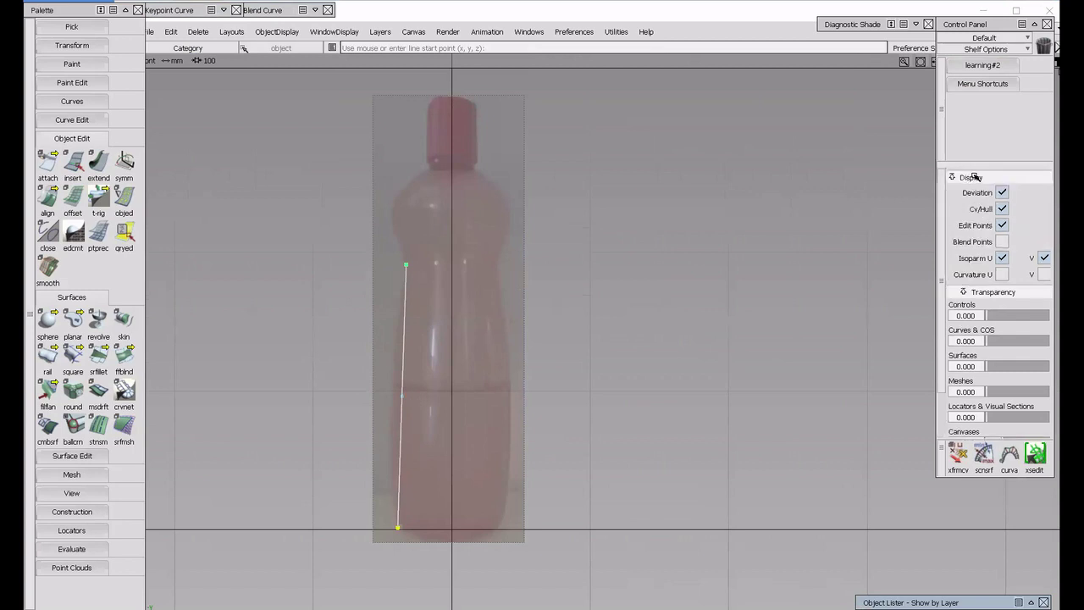
{"action": "left_click", "coordinate": [965, 186]}
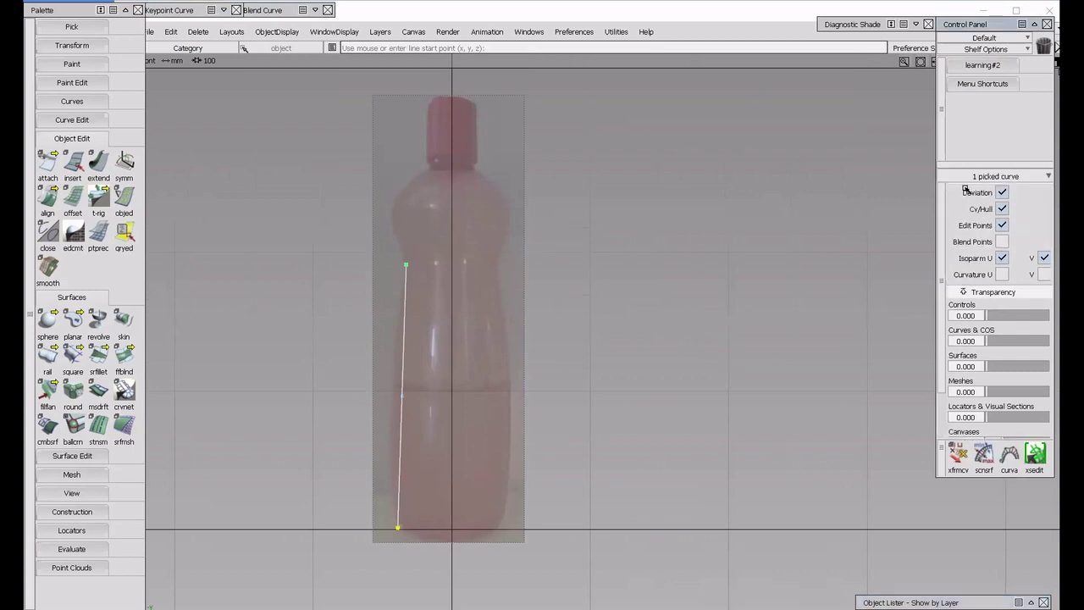
{"action": "left_click_drag", "start_coordinate": [965, 166], "coordinate": [965, 240]}
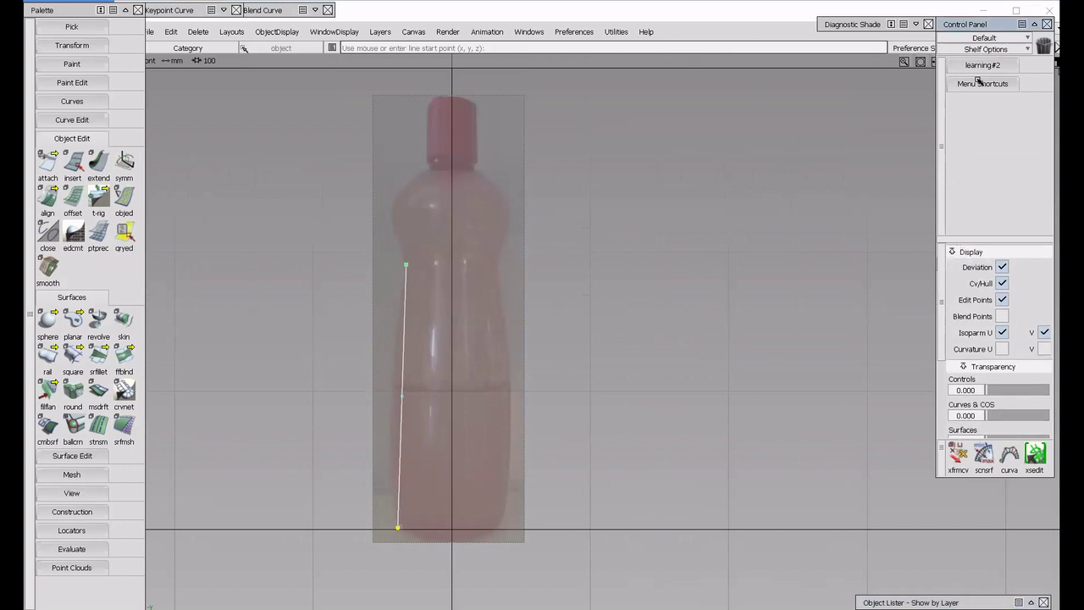
Move the Diagnostic Shade window to the far edge of the workspace and close the Control Panel overlapping it.
{"action": "left_click", "coordinate": [916, 24]}
{"action": "left_click_drag", "start_coordinate": [862, 24], "coordinate": [982, 21]}
{"action": "left_click", "coordinate": [1036, 21]}
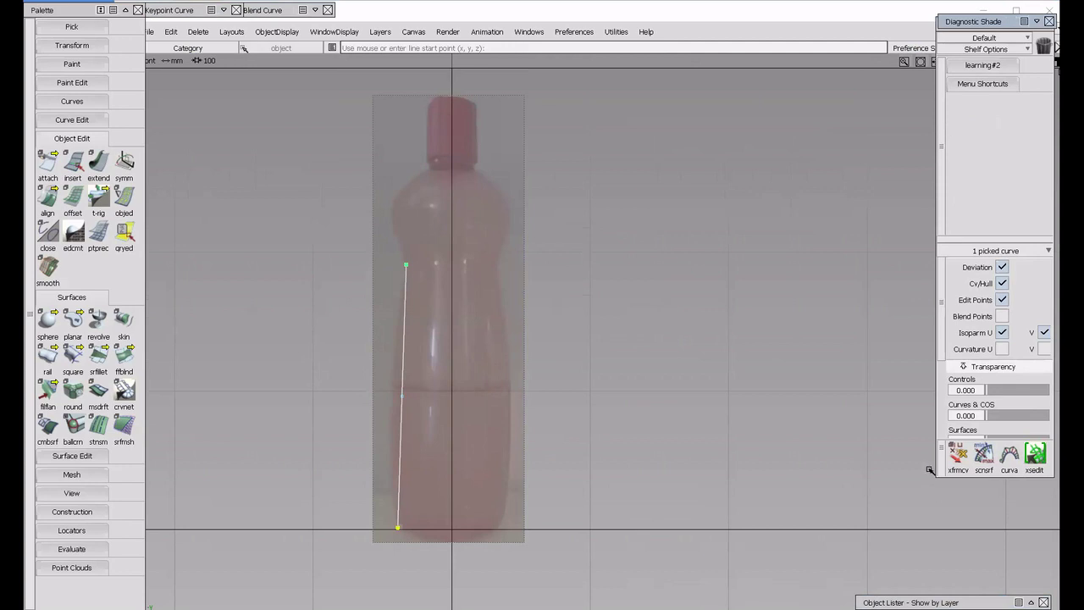
{"action": "left_click", "coordinate": [1048, 22]}
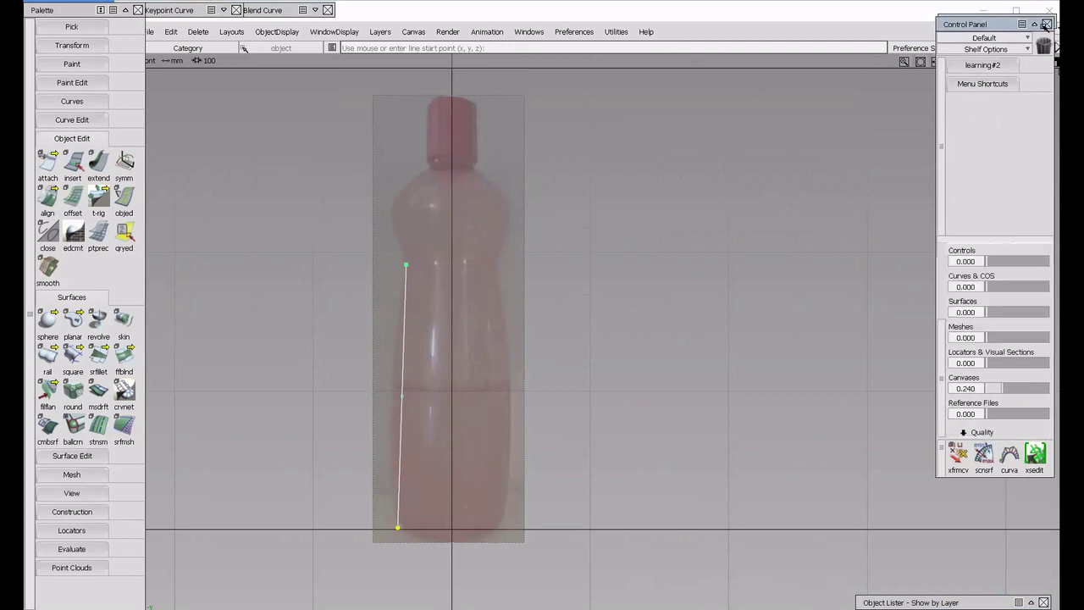
{"action": "left_click", "coordinate": [1048, 24]}
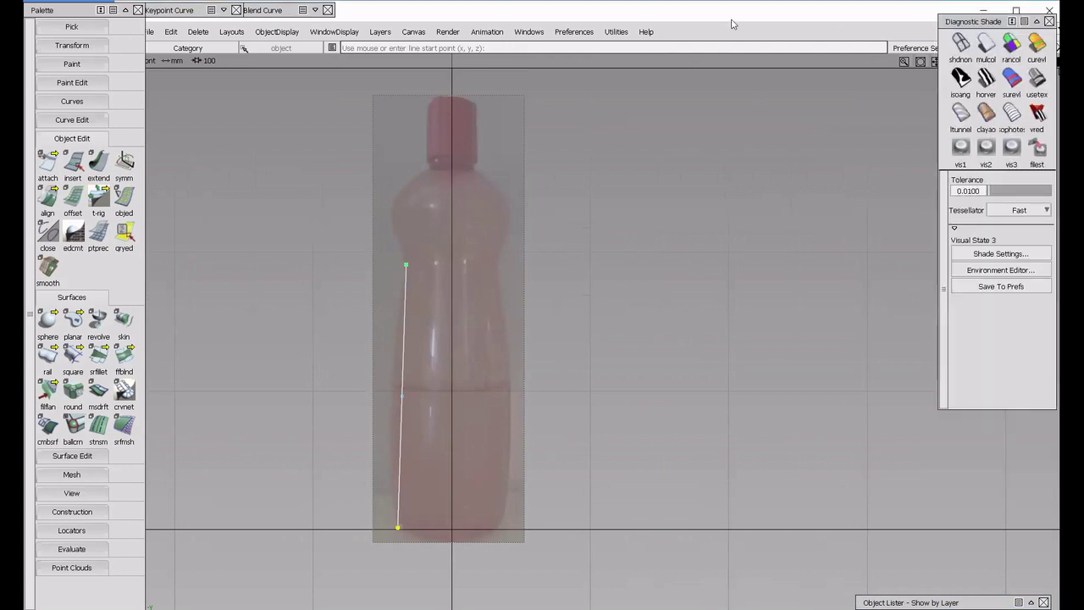
{"action": "left_click", "coordinate": [528, 31]}
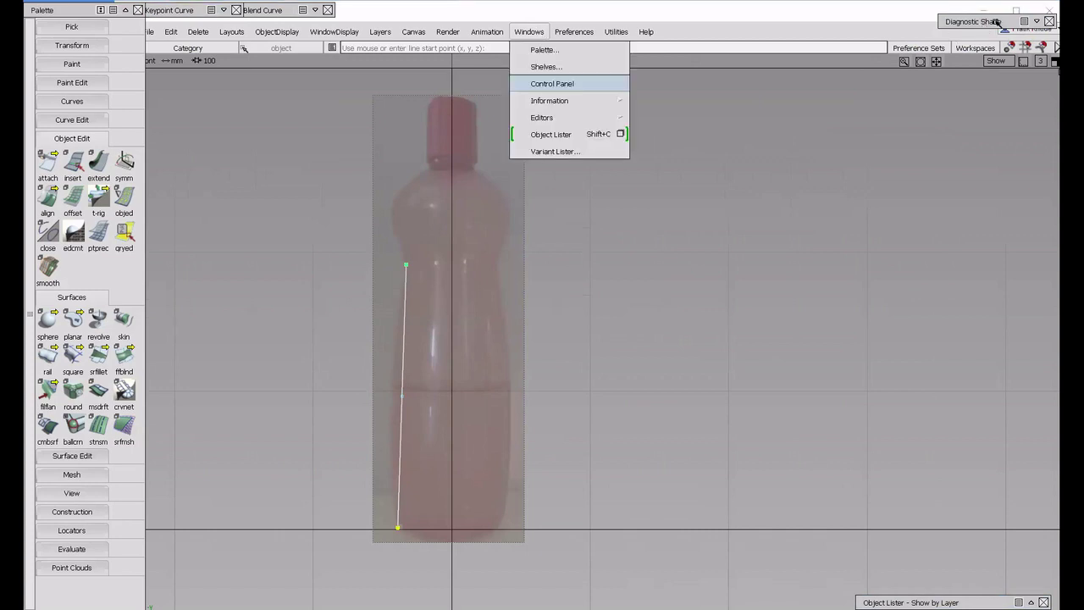
{"action": "left_click", "coordinate": [1000, 21]}
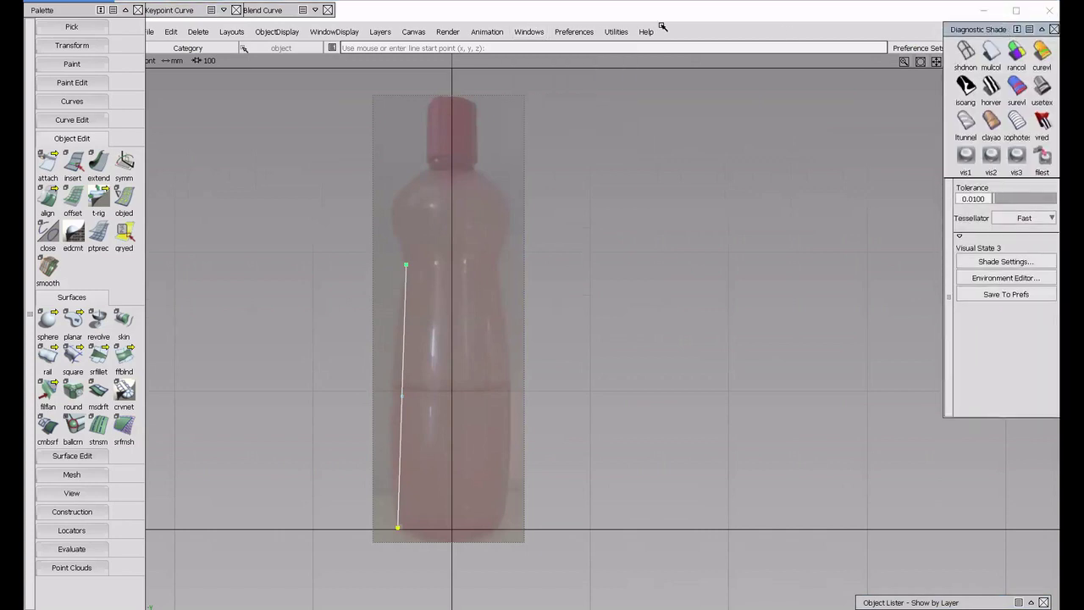
Reopen the Control Panel and place it beside the Diagnostic Shade window.
{"action": "left_click", "coordinate": [574, 34]}
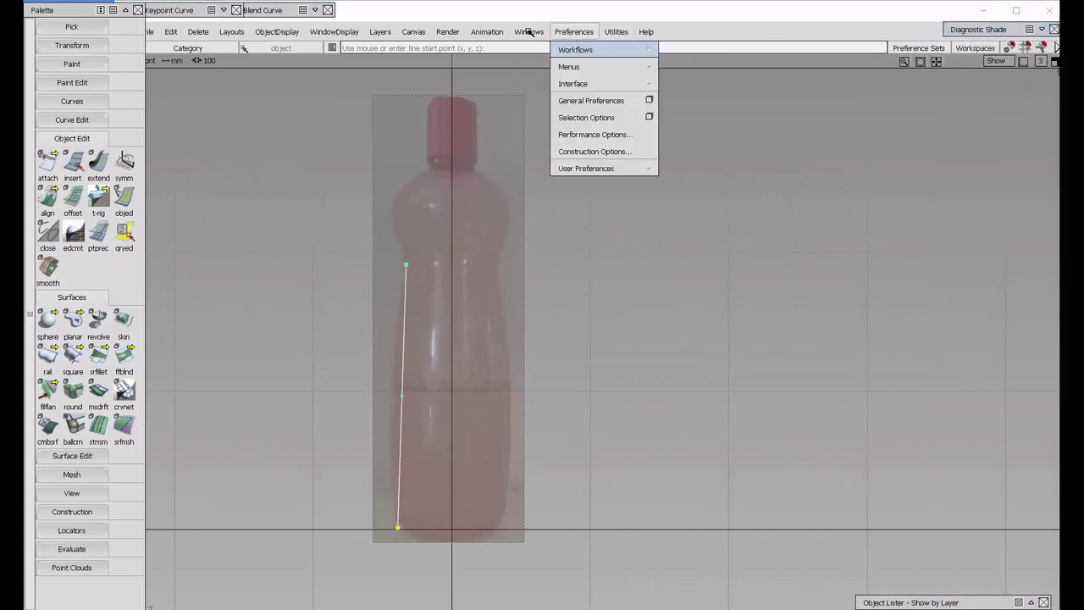
{"action": "left_click", "coordinate": [528, 32]}
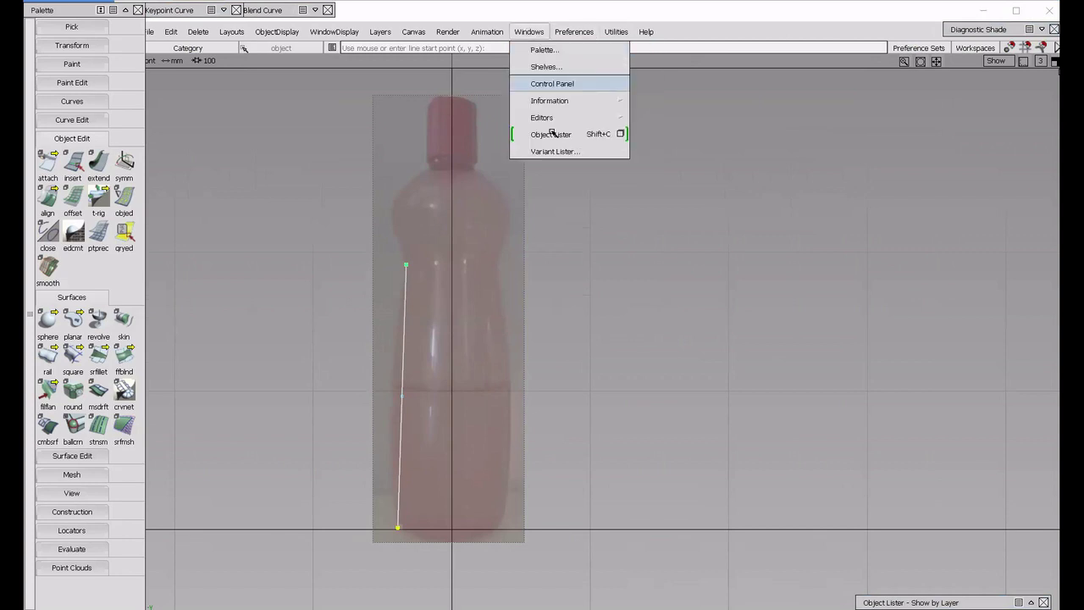
{"action": "left_click", "coordinate": [551, 84]}
{"action": "left_click_drag", "start_coordinate": [990, 29], "coordinate": [880, 31]}
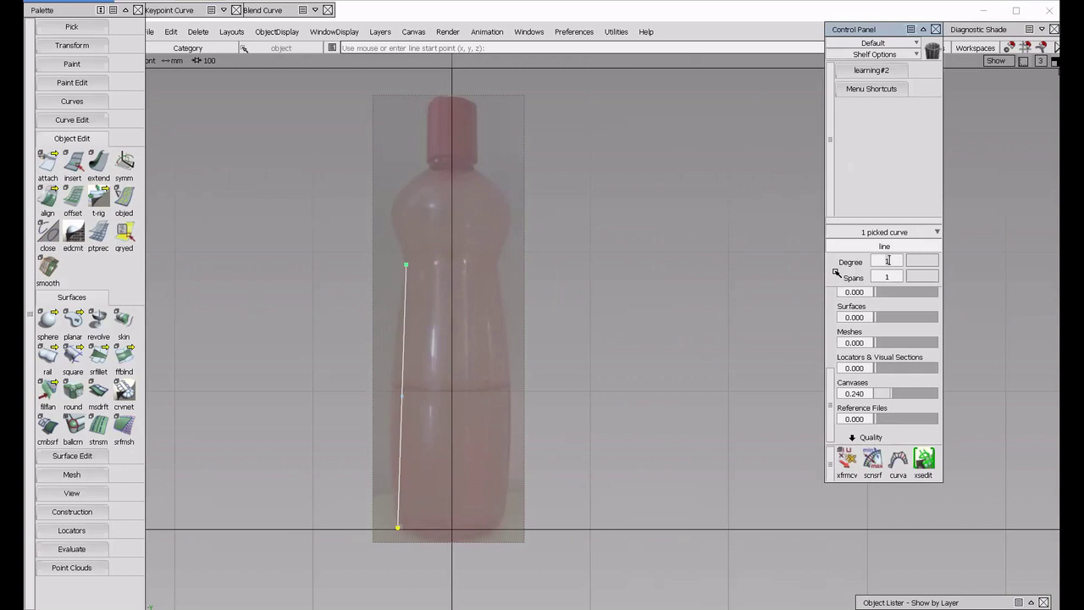
Set the lower side line to degree 3 and move its two inner CVs outward to follow the bottle's contour.
{"action": "left_click_drag", "start_coordinate": [734, 319], "coordinate": [593, 343], "text": "ctrl+shift"}
{"action": "left_click", "coordinate": [403, 352]}
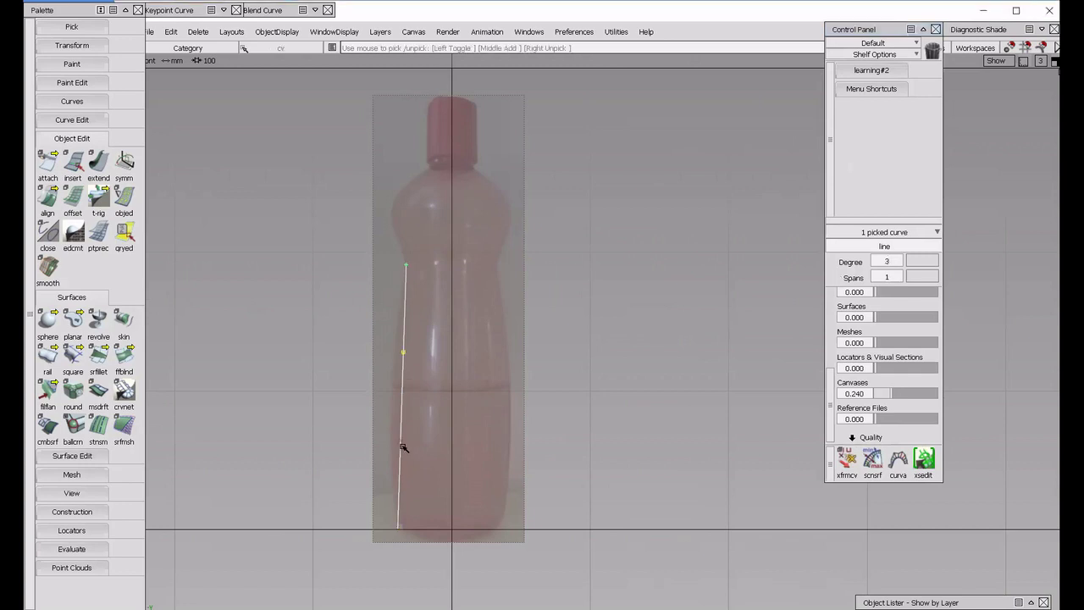
{"action": "left_click", "coordinate": [400, 440]}
{"action": "middle_click_drag", "start_coordinate": [648, 470], "coordinate": [644, 444], "text": "ctrl+shift"}
{"action": "middle_click_drag", "start_coordinate": [658, 442], "coordinate": [643, 441]}
{"action": "left_click", "coordinate": [394, 493]}
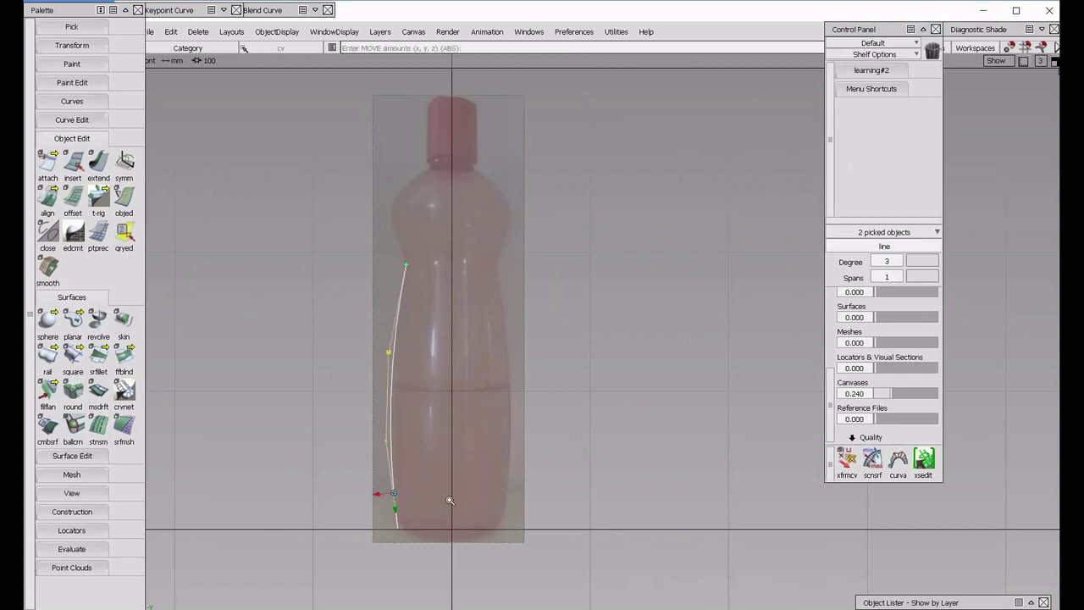
{"action": "right_click_drag", "start_coordinate": [450, 499], "coordinate": [523, 452], "text": "alt+shift"}
{"action": "mouse_move", "coordinate": [526, 451]}
{"action": "middle_mouse_down", "text": "alt+shift"}
{"action": "mouse_move", "coordinate": [530, 426]}
{"action": "mouse_move", "coordinate": [534, 435]}
{"action": "middle_mouse_up", "text": "alt+shift"}
{"action": "right_click_drag", "start_coordinate": [534, 435], "coordinate": [492, 452], "text": "alt+shift"}
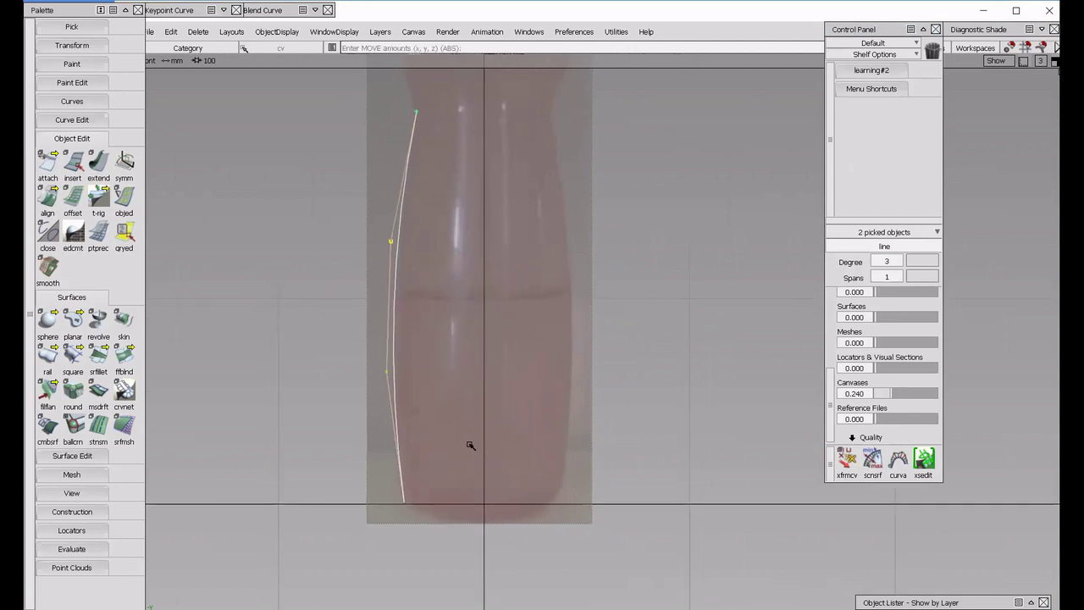
{"action": "left_click_drag", "start_coordinate": [470, 445], "coordinate": [496, 392], "text": "ctrl+shift"}
Draw a straight line from the top end of the lower side curve at the waist up to the shoulder's widest point.
{"action": "right_click_drag", "start_coordinate": [496, 392], "coordinate": [484, 378], "text": "alt+shift"}
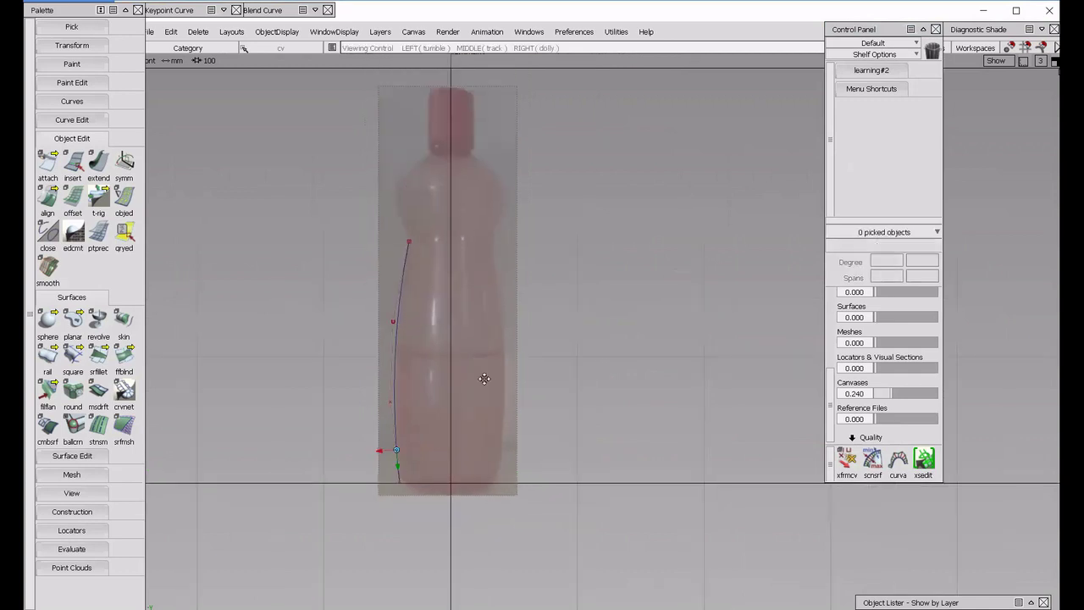
{"action": "middle_click_drag", "start_coordinate": [483, 378], "coordinate": [510, 439], "text": "alt+shift"}
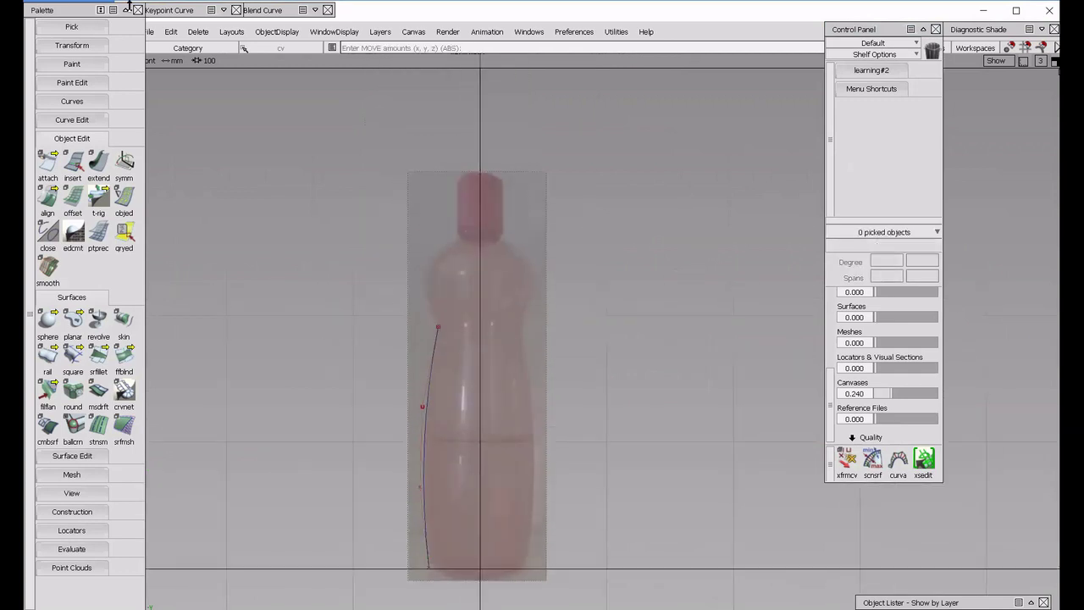
{"action": "left_click", "coordinate": [170, 9]}
{"action": "left_click", "coordinate": [194, 83]}
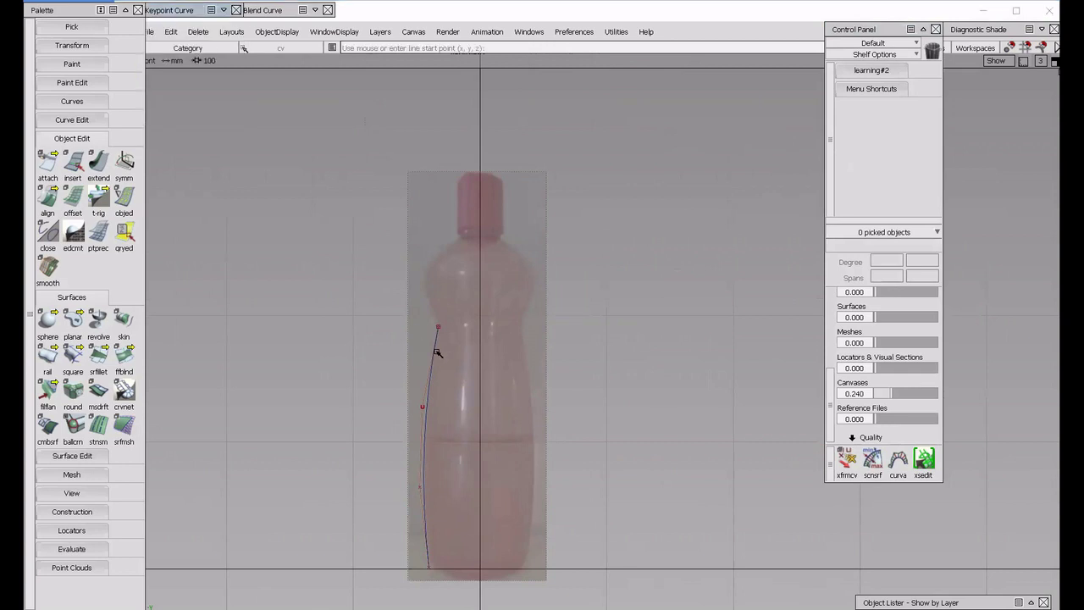
{"action": "left_click", "coordinate": [438, 326]}
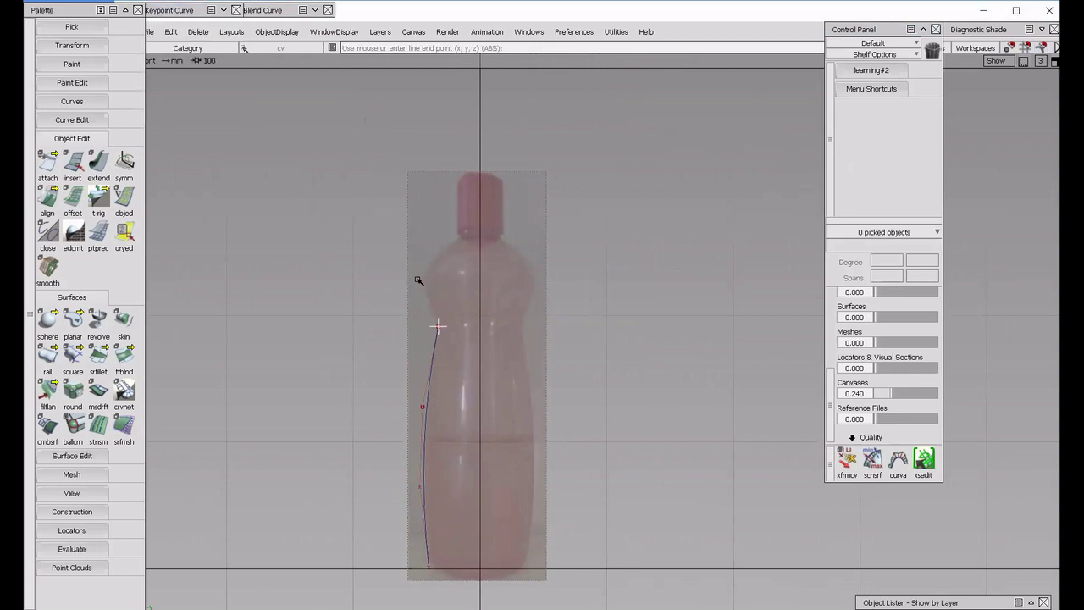
{"action": "left_click", "coordinate": [426, 280]}
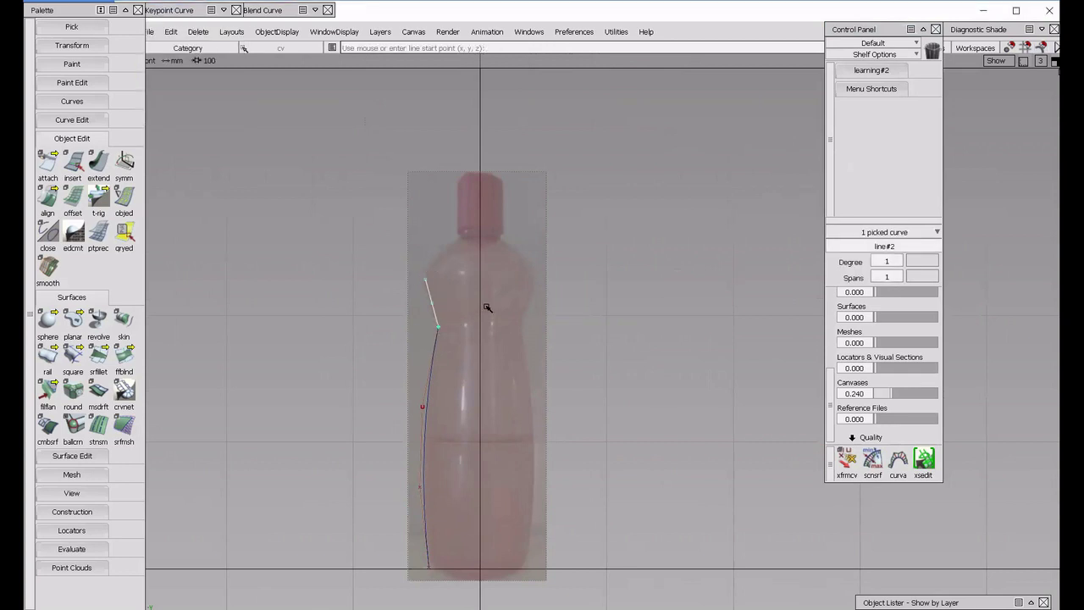
Set the waist-to-shoulder line to degree 2 and move its middle CV slightly outward.
{"action": "left_click", "coordinate": [885, 262]}
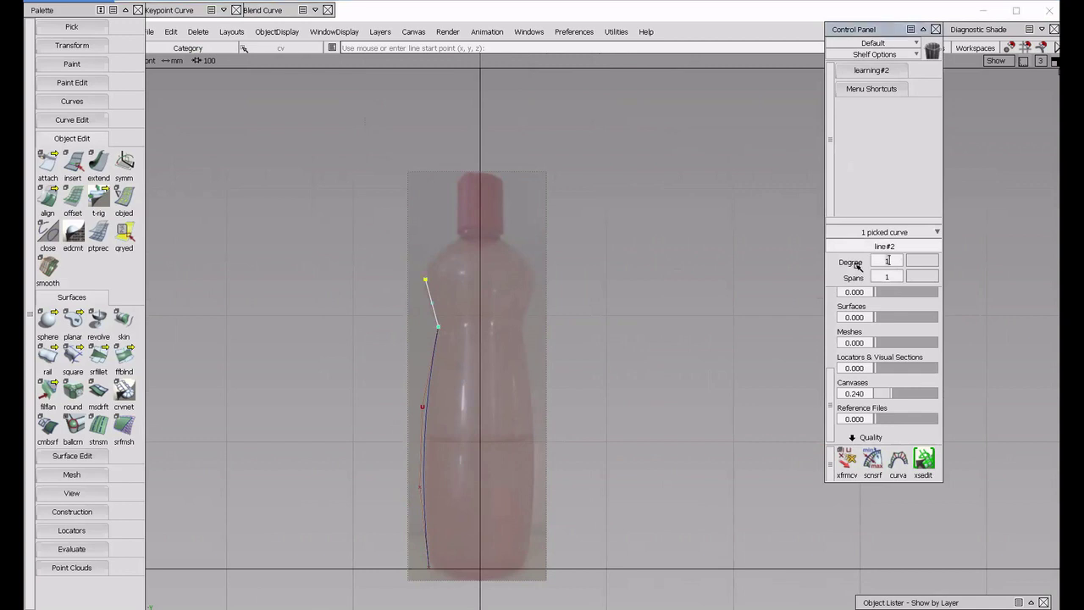
{"action": "left_click", "coordinate": [430, 303]}
{"action": "right_click_drag", "start_coordinate": [483, 328], "coordinate": [576, 271], "text": "alt+shift"}
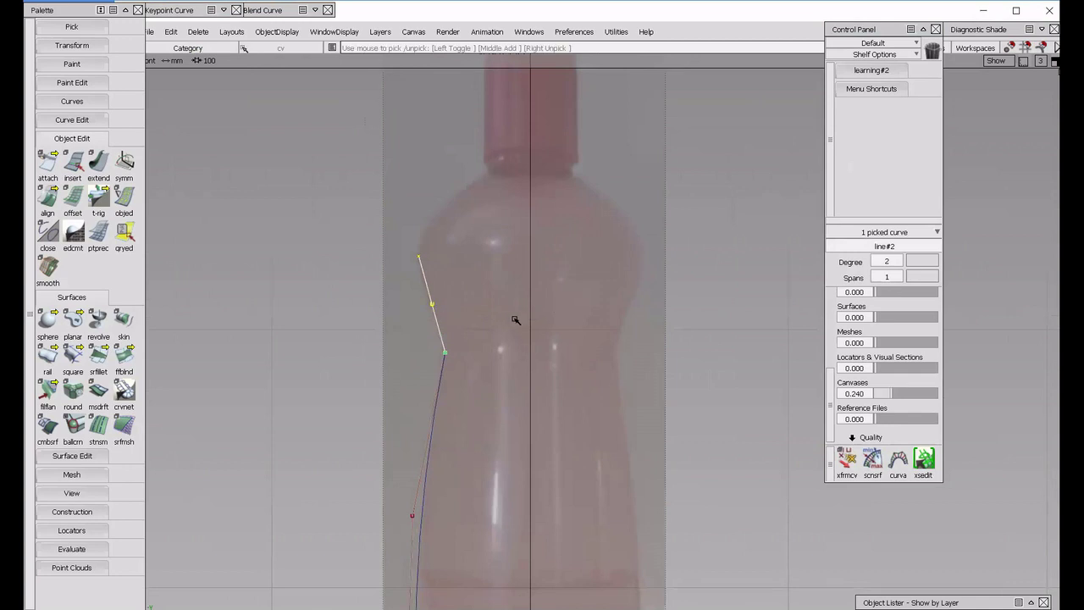
{"action": "mouse_move", "coordinate": [515, 320]}
{"action": "middle_mouse_down", "text": "ctrl+shift"}
{"action": "mouse_move", "coordinate": [506, 291]}
{"action": "mouse_move", "coordinate": [506, 315]}
{"action": "middle_mouse_up", "text": "ctrl+shift"}
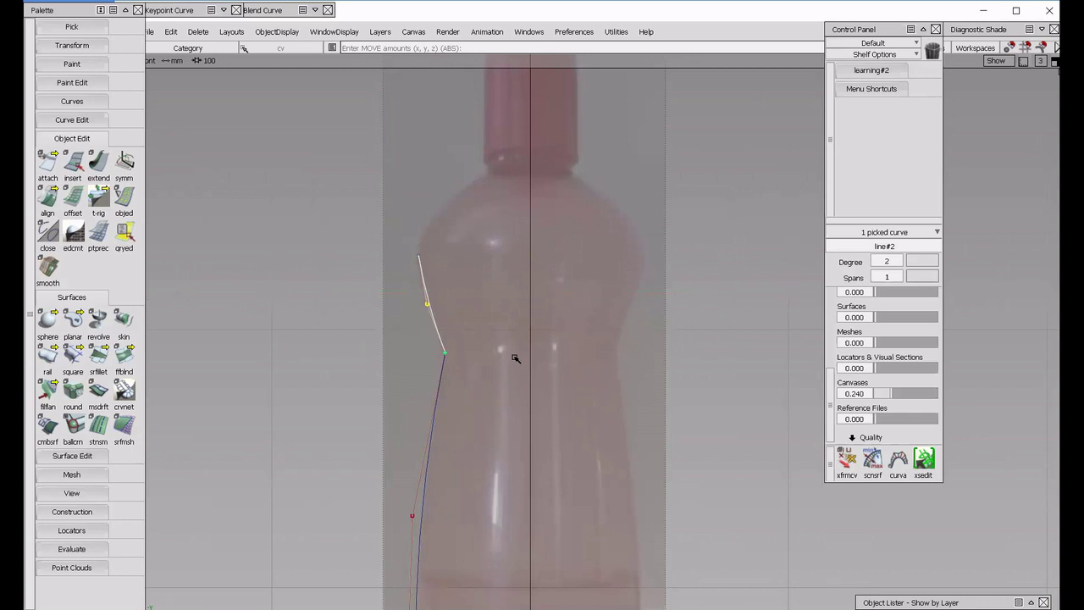
Move the coinciding end CVs of both curves at the waist together to match the bottle's narrowest point.
{"action": "left_click_drag", "start_coordinate": [514, 358], "coordinate": [472, 355], "text": "ctrl+shift"}
{"action": "left_click_drag", "start_coordinate": [438, 350], "coordinate": [504, 387]}
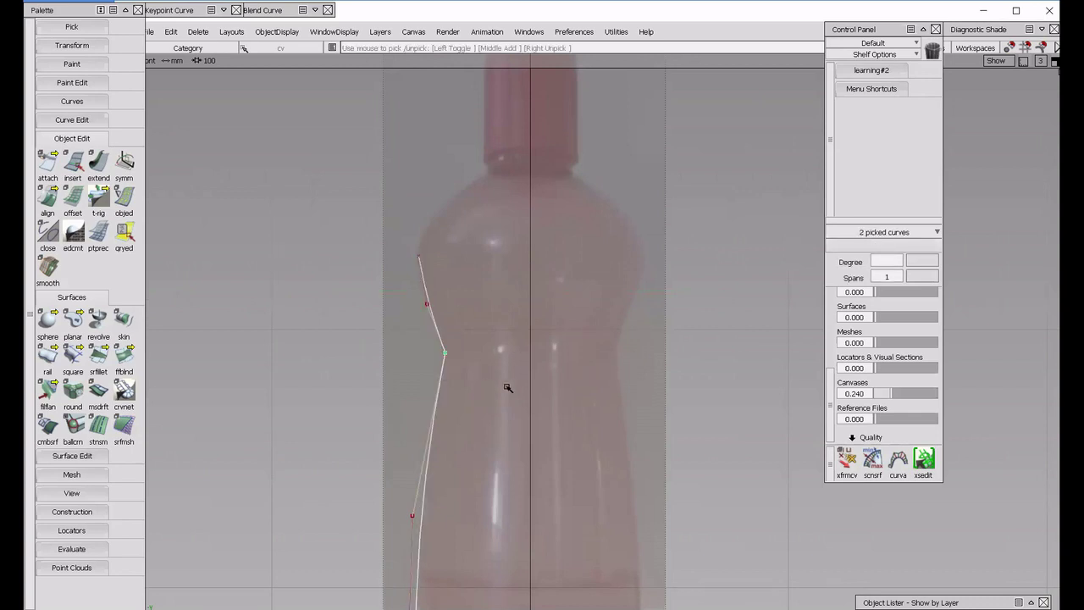
{"action": "middle_click_drag", "start_coordinate": [507, 387], "coordinate": [515, 374], "text": "ctrl+shift"}
{"action": "right_click_drag", "start_coordinate": [513, 382], "coordinate": [515, 381]}
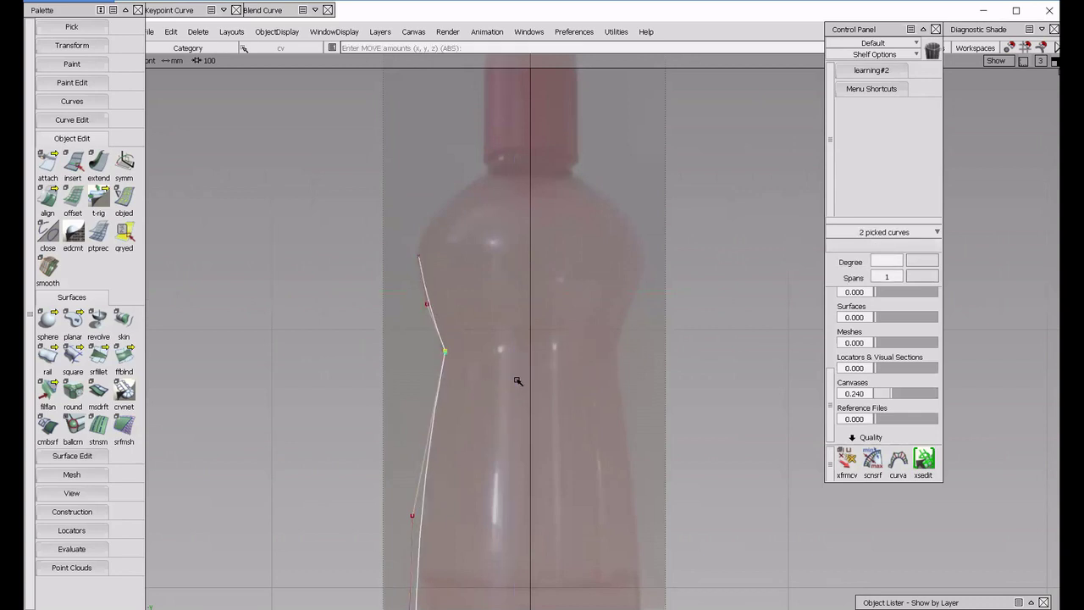
Move the shoulder end CV of the waist-to-shoulder curve outward by about 2.6 mm and deselect it.
{"action": "left_click_drag", "start_coordinate": [517, 380], "coordinate": [495, 304]}
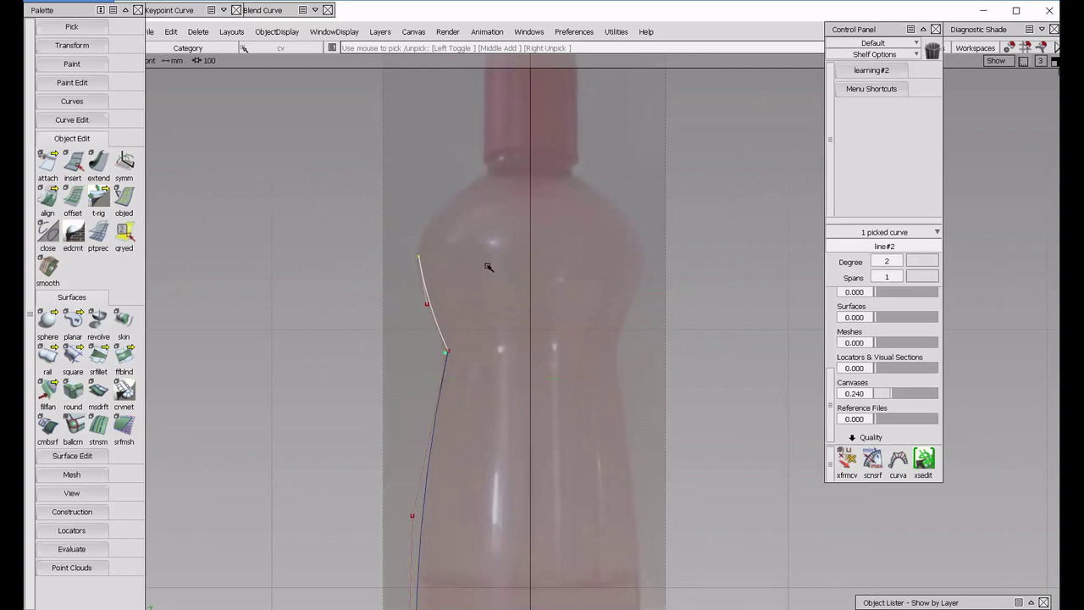
{"action": "left_click_drag", "start_coordinate": [491, 264], "coordinate": [487, 267]}
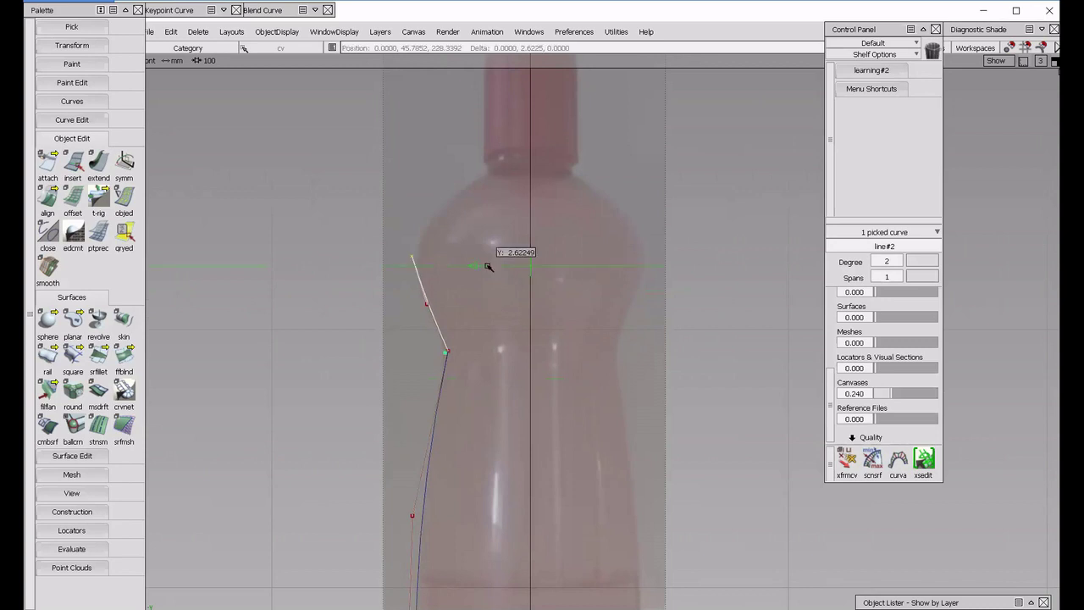
{"action": "left_click_drag", "start_coordinate": [487, 266], "coordinate": [484, 270]}
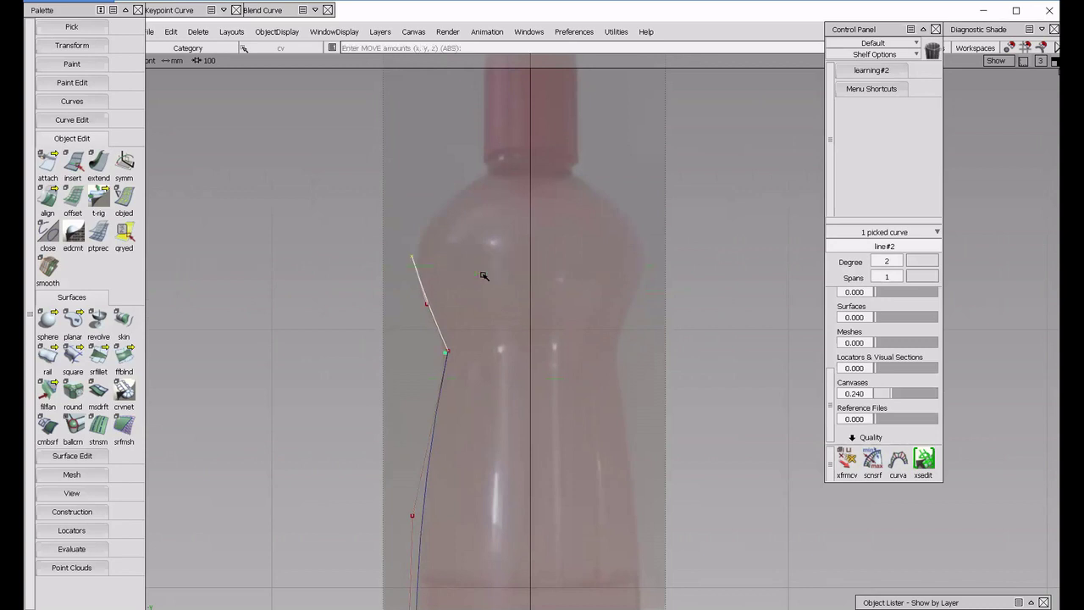
{"action": "left_click_drag", "start_coordinate": [373, 222], "coordinate": [318, 173], "text": "ctrl+shift"}
Draw a straight line from the curve's shoulder end up to the base of the bottle's neck.
{"action": "mouse_move", "coordinate": [182, 7]}
{"action": "left_click", "coordinate": [195, 93]}
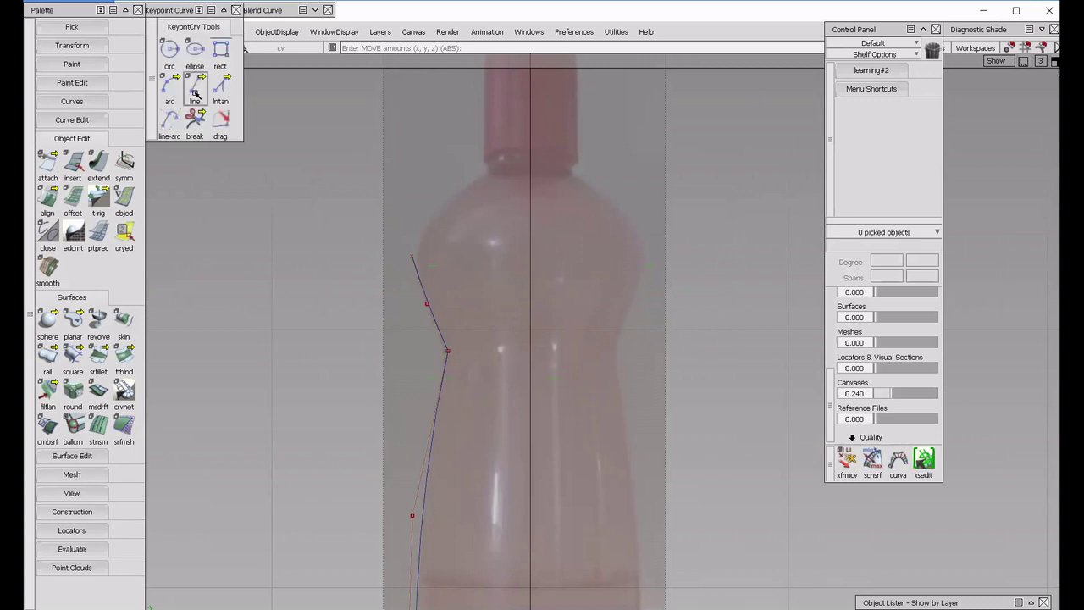
{"action": "left_click", "coordinate": [411, 255]}
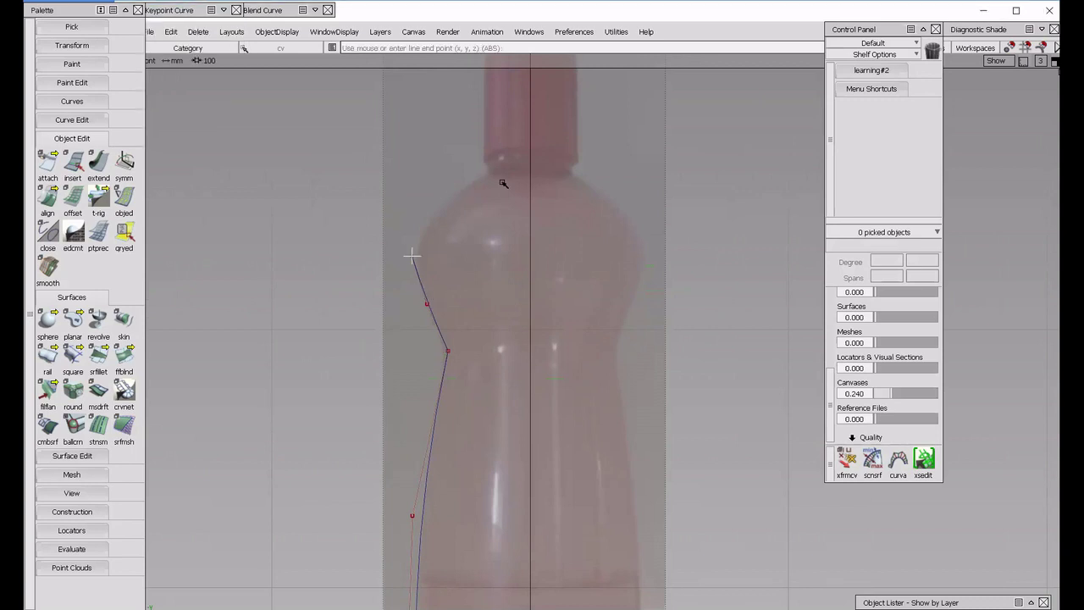
{"action": "left_click", "coordinate": [482, 175]}
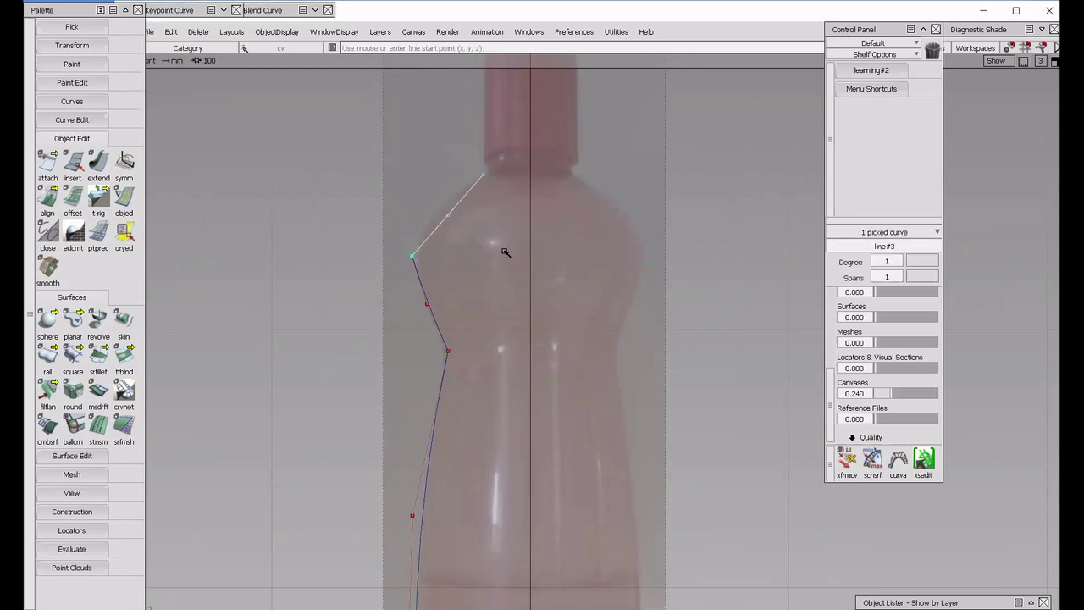
Set the shoulder-to-neck line to degree 2 and move its middle CV outward to follow the bottle's rounded shoulder.
{"action": "right_click_drag", "start_coordinate": [505, 251], "coordinate": [533, 268], "text": "ctrl+shift"}
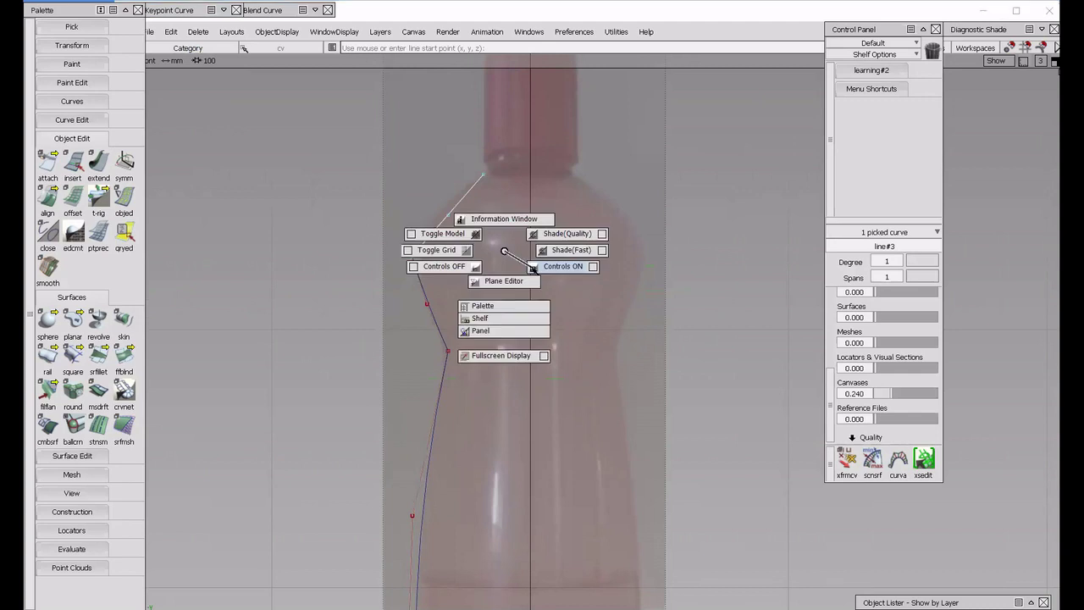
{"action": "left_click", "coordinate": [892, 260]}
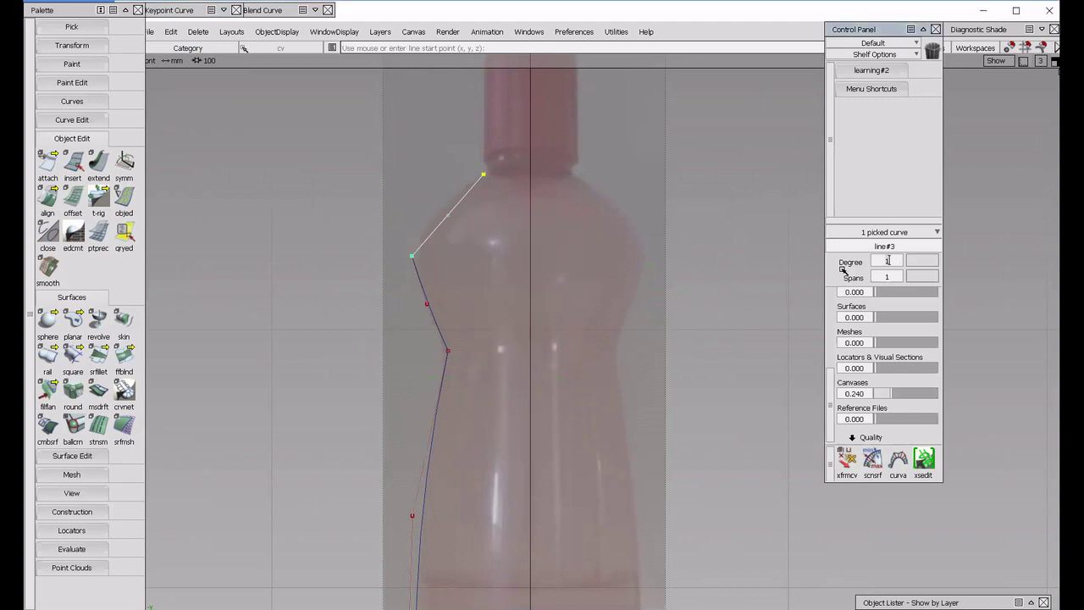
{"action": "key", "text": "BackSpace"}
{"action": "type", "text": "2"}
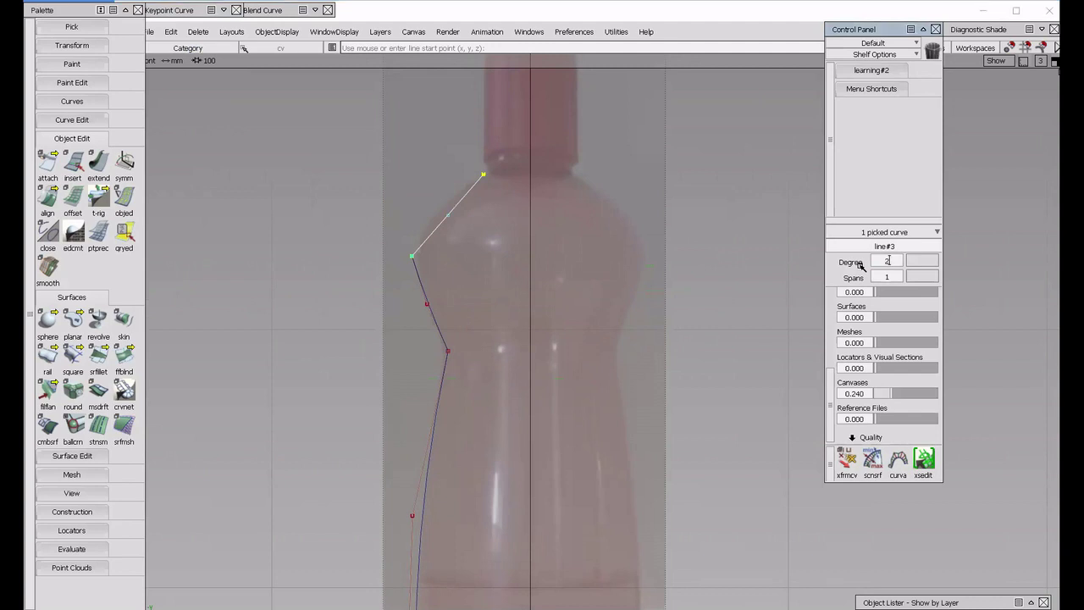
{"action": "left_click_drag", "start_coordinate": [477, 235], "coordinate": [516, 248], "text": "ctrl+shift"}
{"action": "right_click_drag", "start_coordinate": [516, 248], "coordinate": [520, 235], "text": "ctrl+shift"}
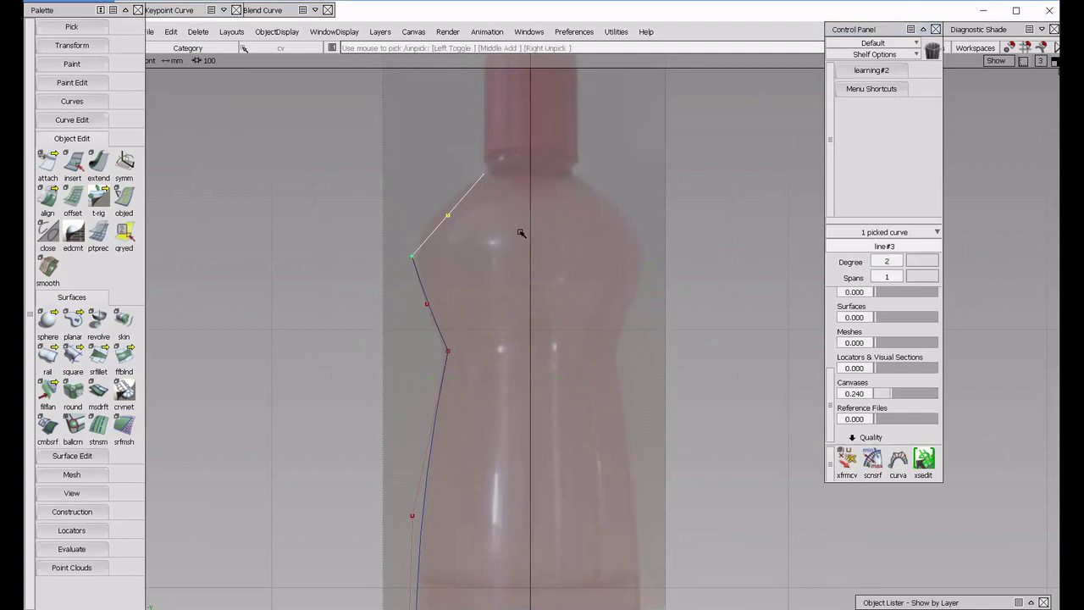
{"action": "middle_click_drag", "start_coordinate": [520, 234], "coordinate": [500, 227]}
{"action": "right_click_drag", "start_coordinate": [506, 235], "coordinate": [506, 228]}
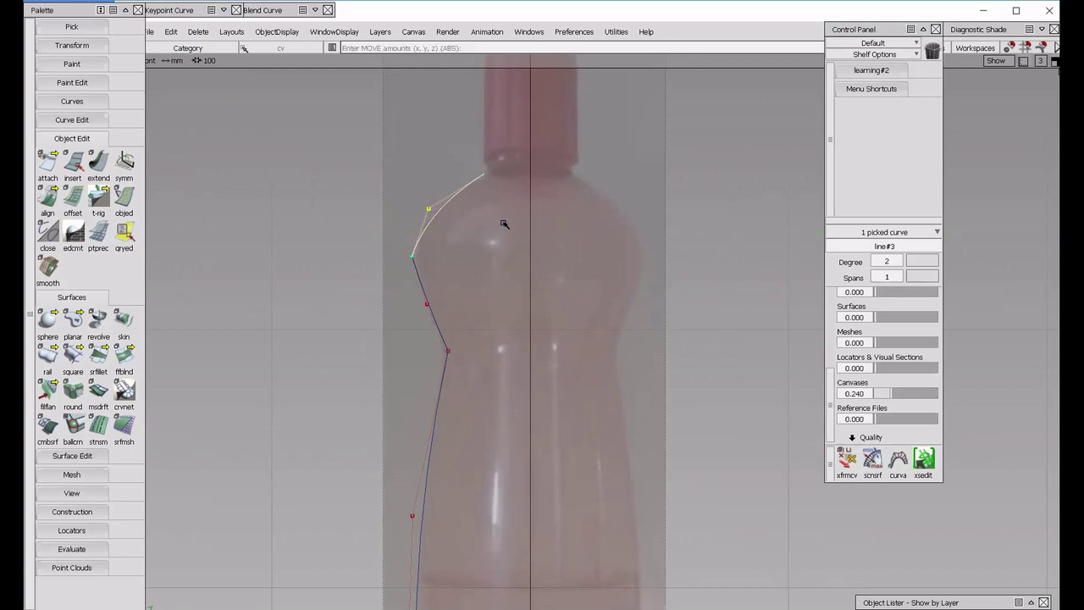
Fine-tune the shoulder curve's end CV at the neck base and pick all three profile curves.
{"action": "key", "text": "Right"}
{"action": "middle_click_drag", "start_coordinate": [510, 170], "coordinate": [513, 172]}
{"action": "right_click_drag", "start_coordinate": [513, 172], "coordinate": [513, 172]}
{"action": "left_click_drag", "start_coordinate": [514, 172], "coordinate": [513, 225]}
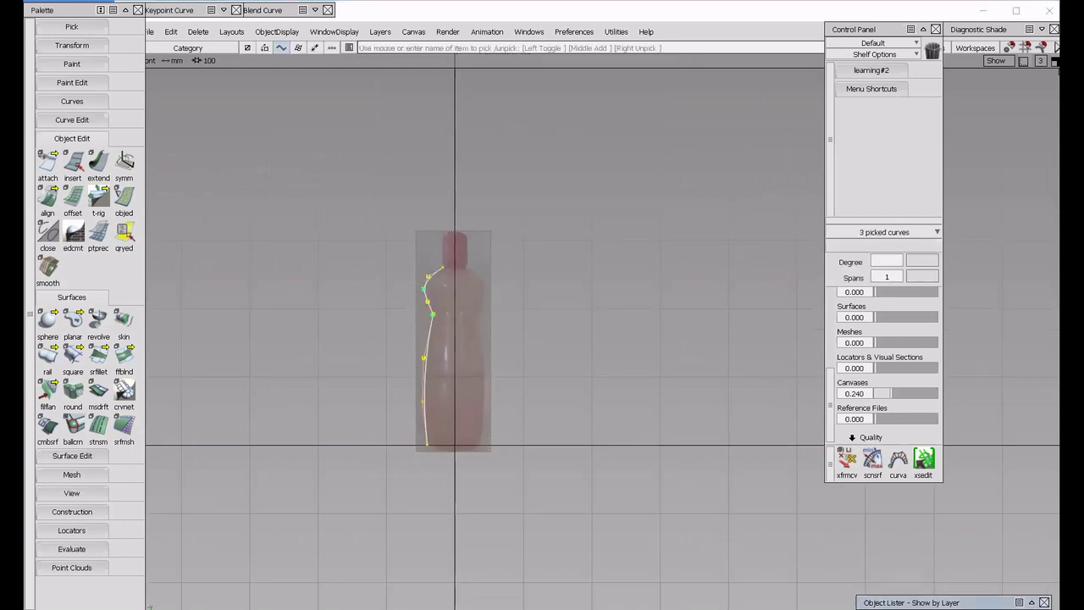
Insert a new layer below the image layer, keeping the image layer visible and set as reference.
{"action": "left_click", "coordinate": [1031, 602]}
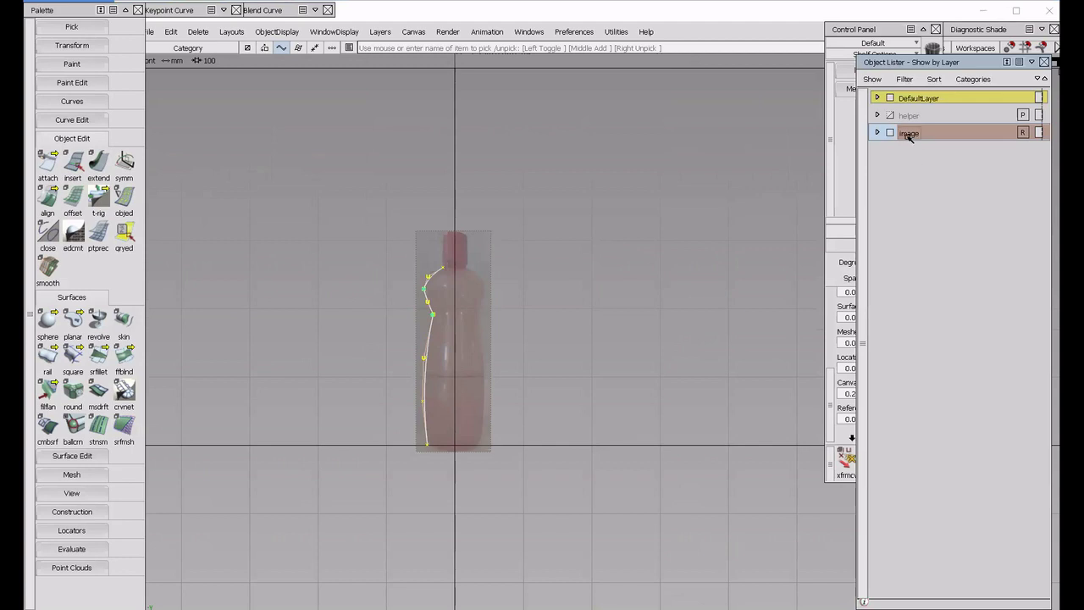
{"action": "left_click", "coordinate": [907, 134]}
{"action": "right_click", "coordinate": [908, 134]}
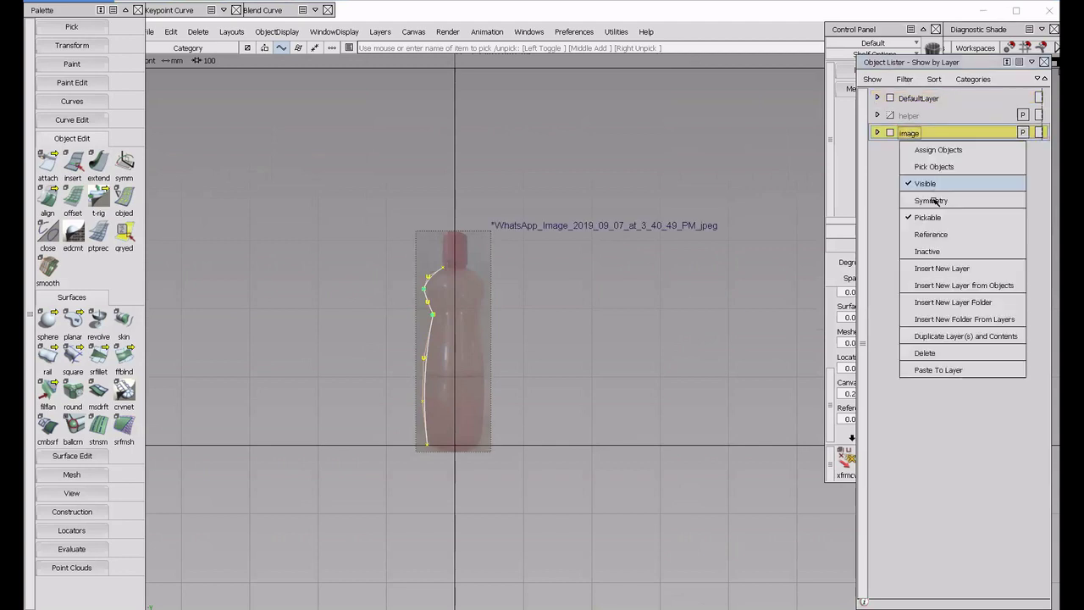
{"action": "left_click", "coordinate": [933, 267]}
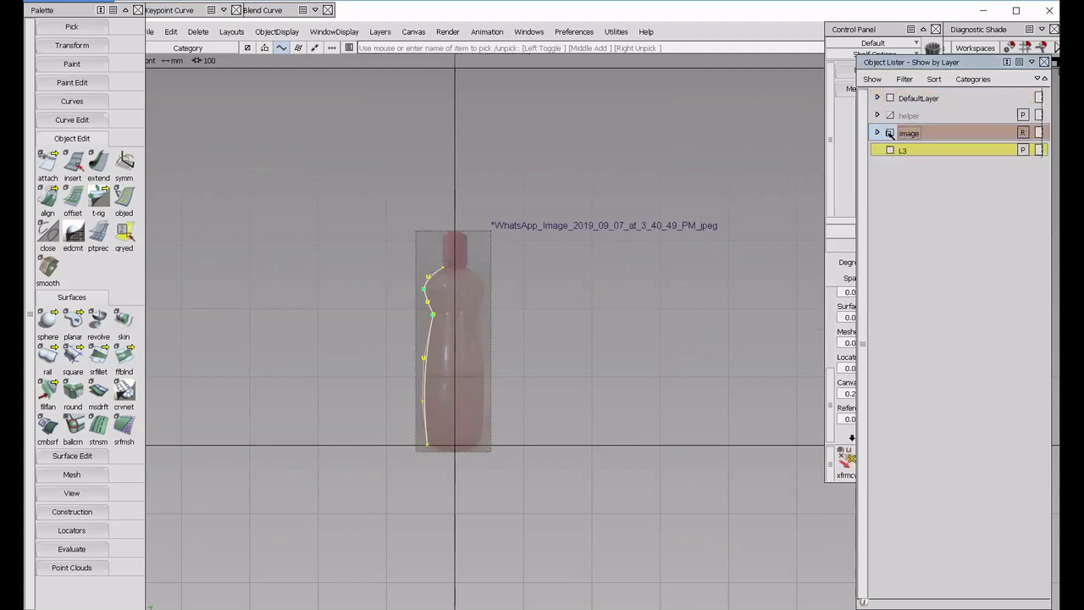
{"action": "left_click", "coordinate": [889, 133]}
{"action": "left_click", "coordinate": [889, 133]}
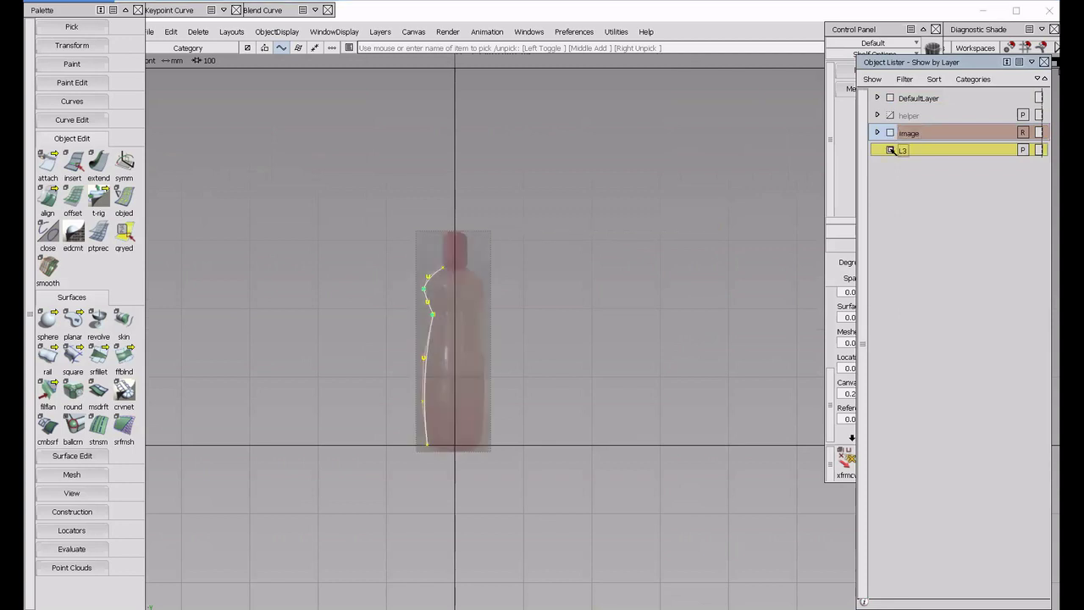
Rename the new layer as "curves" and assign the three picked profile curves to it.
{"action": "double_click", "coordinate": [906, 151]}
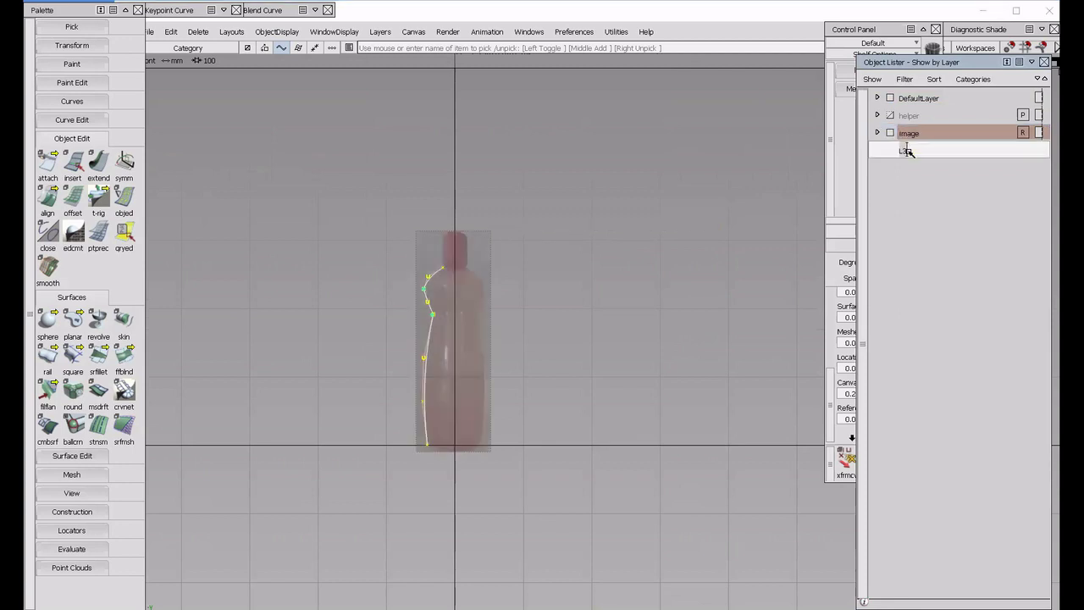
{"action": "type", "text": "curves"}
{"action": "key", "text": "Return"}
{"action": "right_click", "coordinate": [904, 152]}
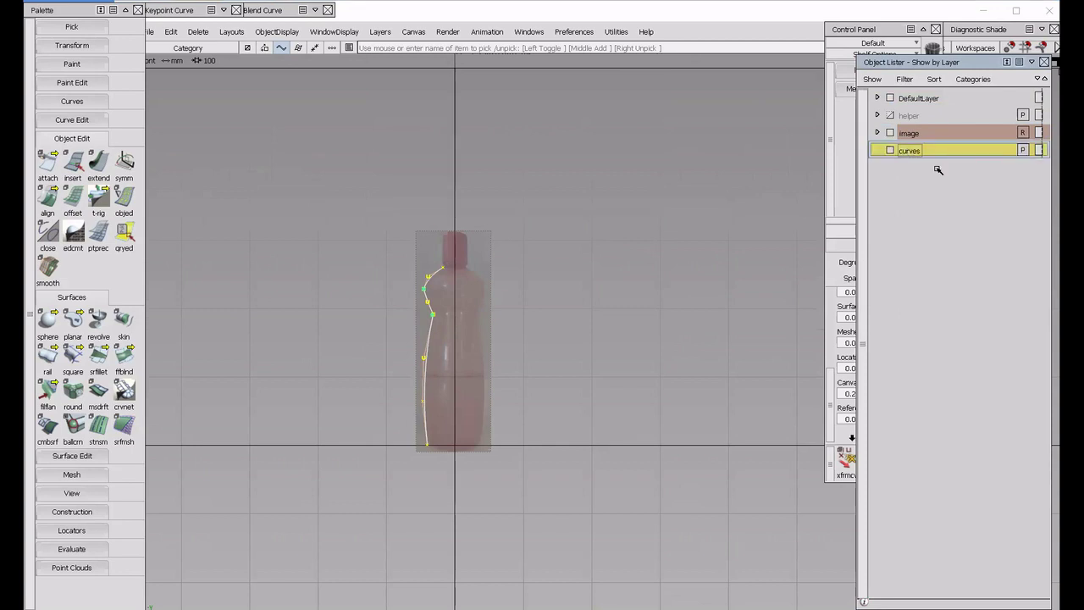
{"action": "left_click", "coordinate": [936, 168]}
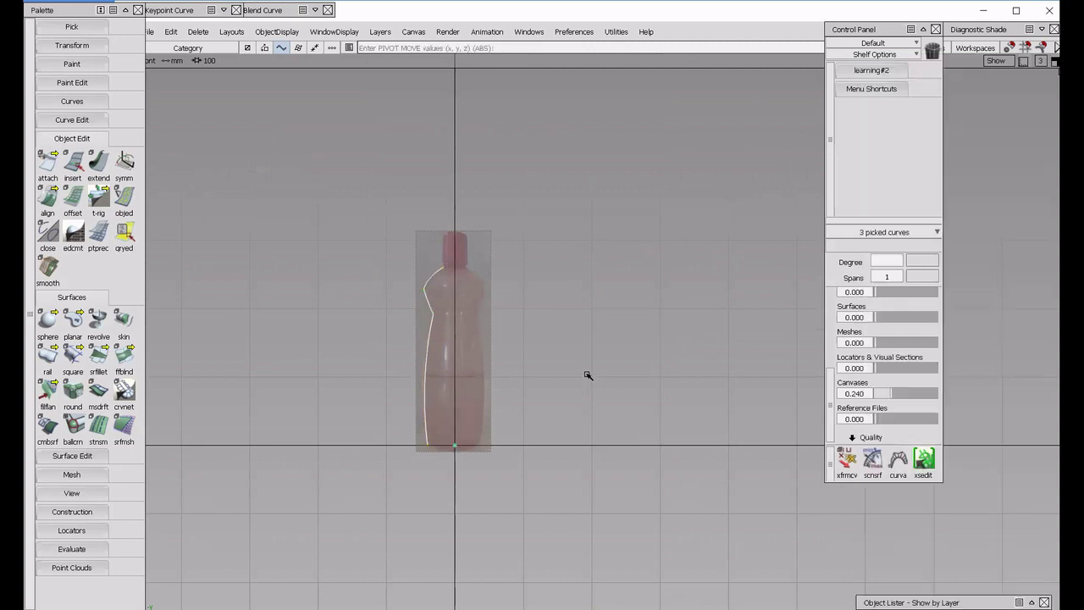
Revolve all three profile curves 360 degrees about the local Z axis to form the bottle body surfaces.
{"action": "left_click", "coordinate": [102, 324]}
{"action": "left_click", "coordinate": [98, 328]}
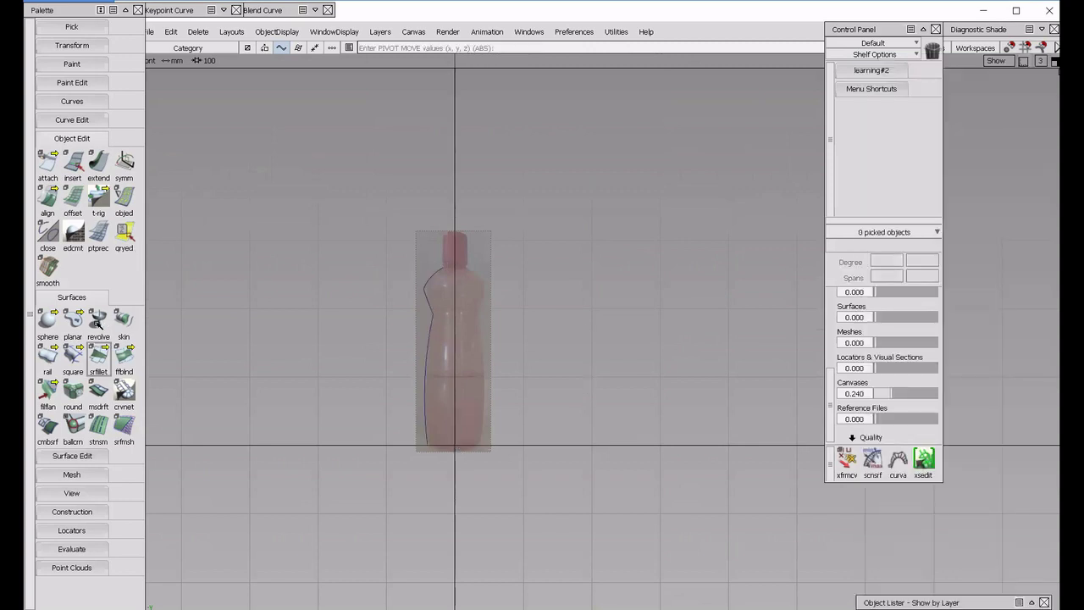
{"action": "left_click", "coordinate": [432, 275]}
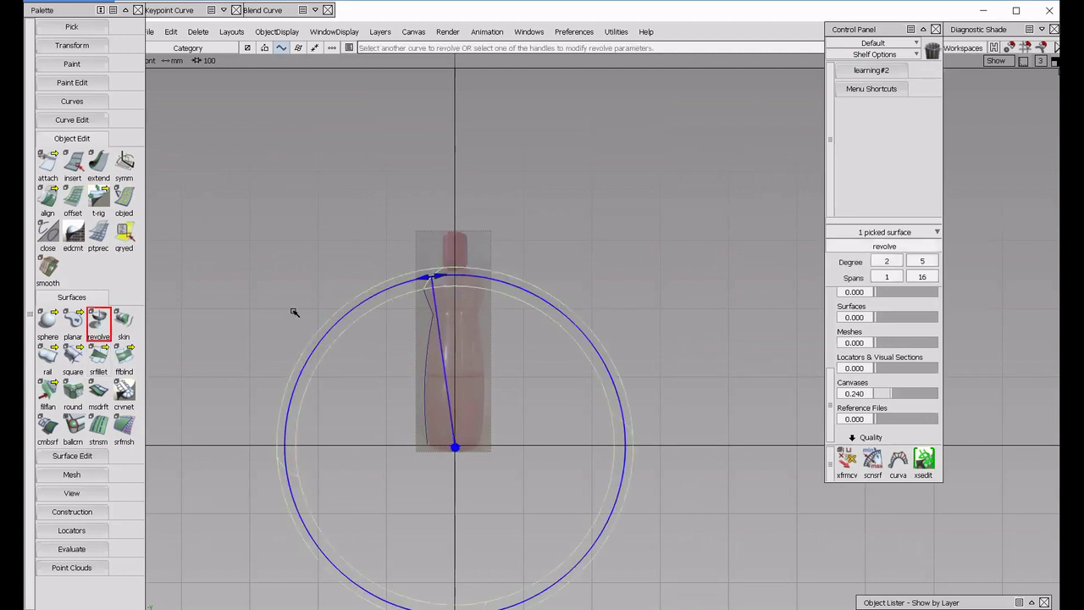
{"action": "double_click", "coordinate": [105, 327]}
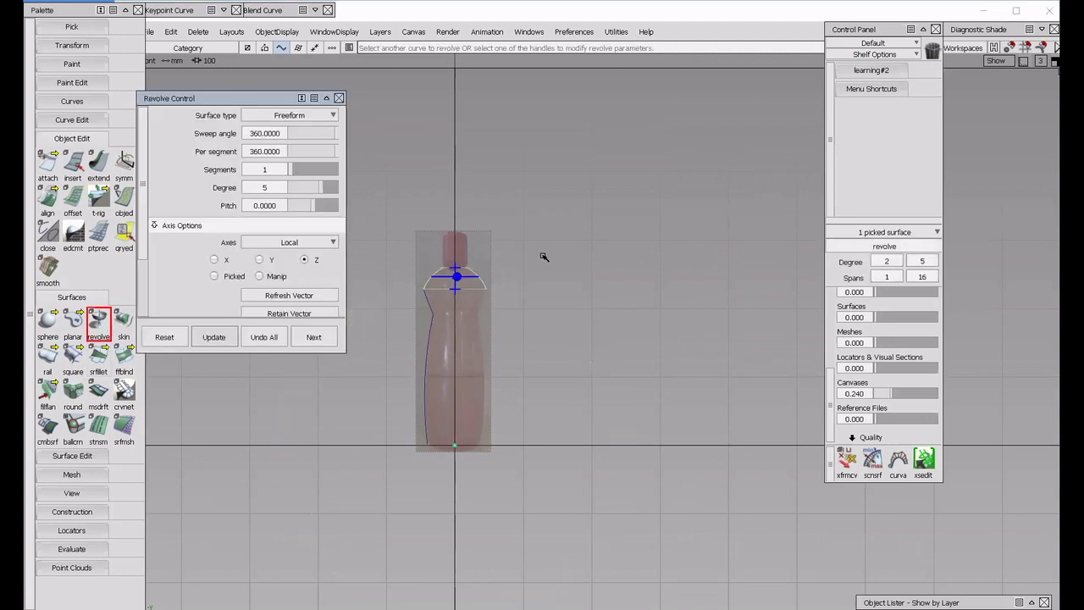
{"action": "left_click", "coordinate": [591, 354]}
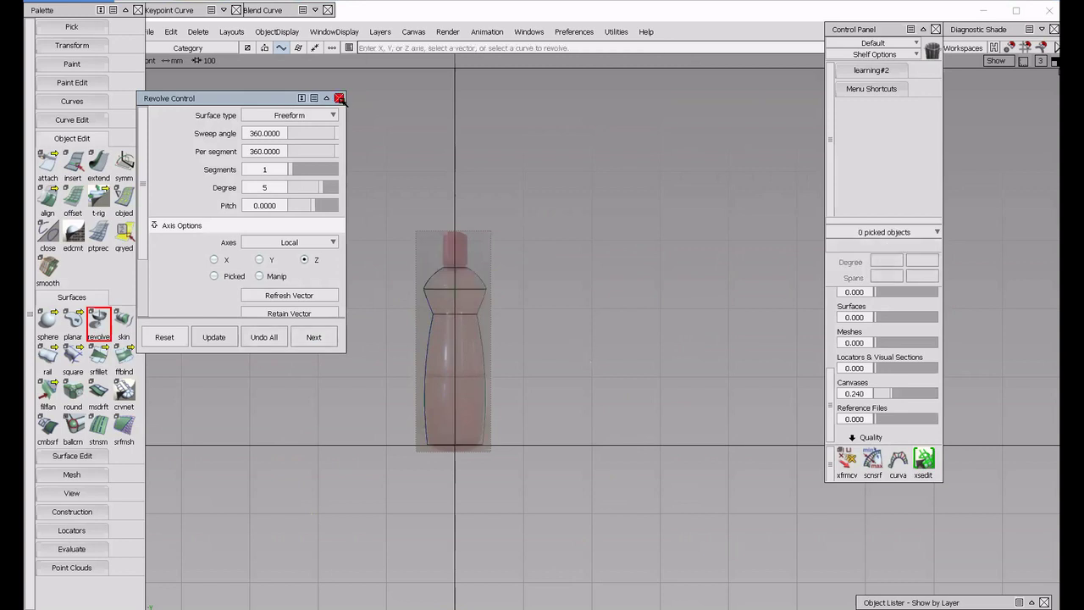
{"action": "left_click", "coordinate": [339, 98]}
Apply multi-color diagnostic shading to the bottle surfaces and change the shade color to light grey.
{"action": "mouse_move", "coordinate": [981, 37]}
{"action": "left_click", "coordinate": [992, 61]}
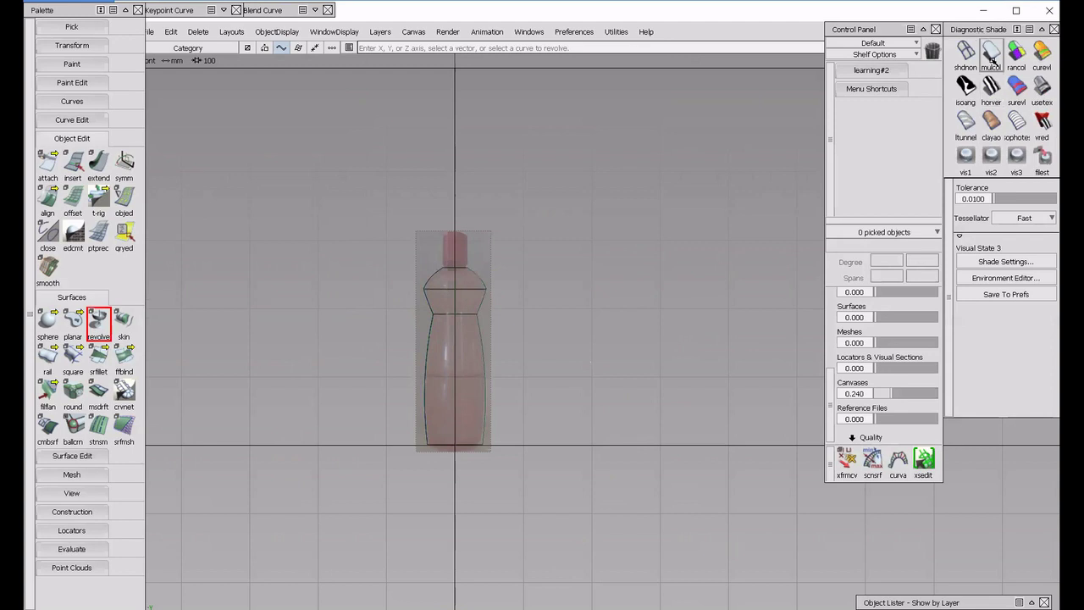
{"action": "left_click", "coordinate": [976, 305]}
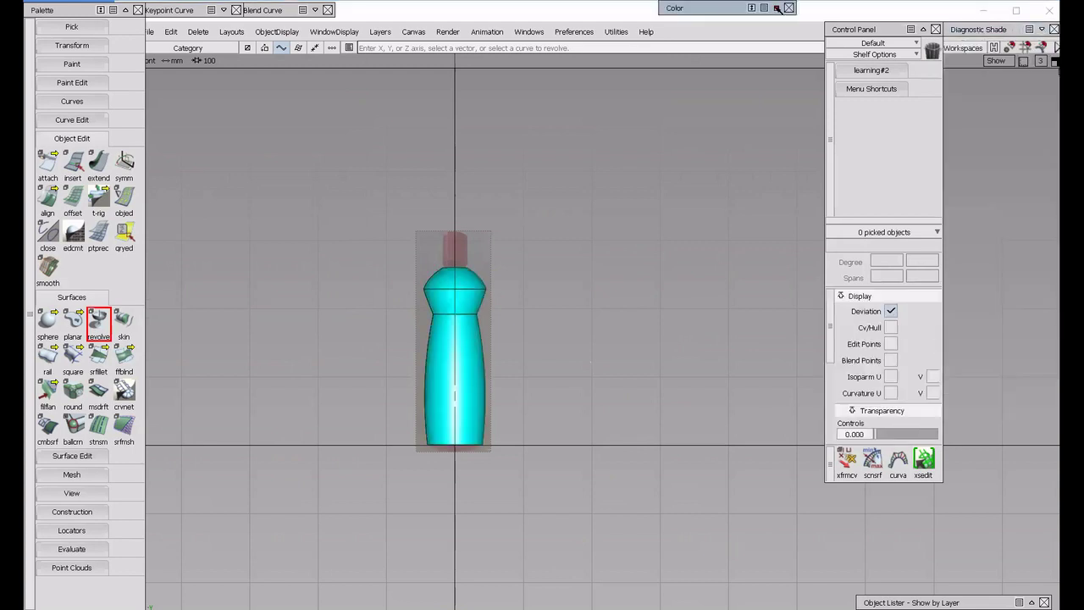
{"action": "left_click", "coordinate": [776, 10]}
{"action": "left_click", "coordinate": [718, 61]}
{"action": "left_click", "coordinate": [774, 8]}
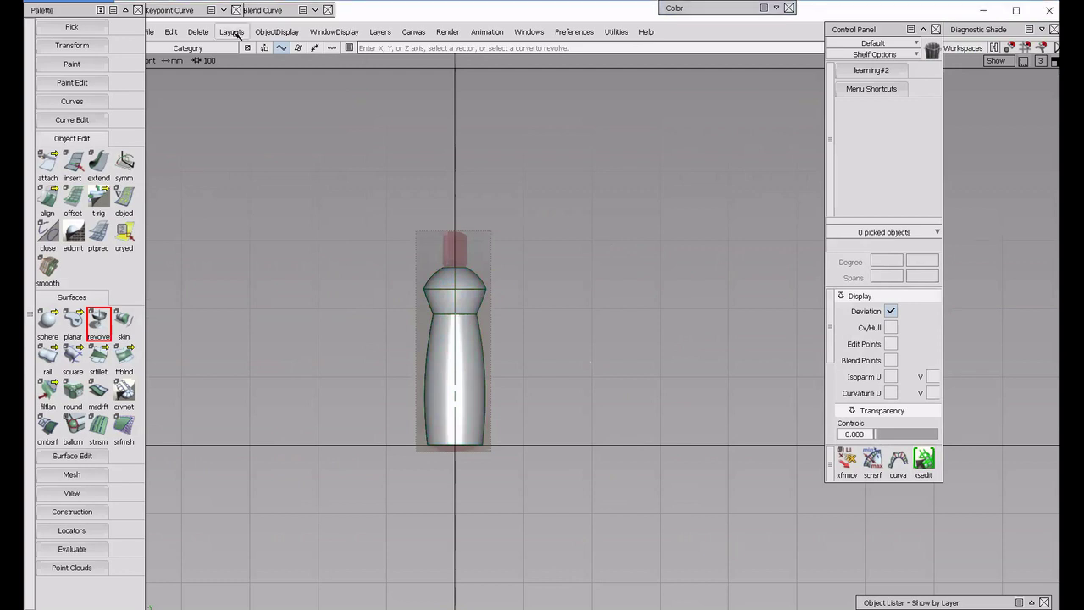
In the perspective view, set up a surface fillet with Chord construction, G2 Curvature section and chordal length 30.
{"action": "key", "text": "F8"}
{"action": "right_click_drag", "start_coordinate": [594, 292], "coordinate": [705, 331], "text": "alt+shift"}
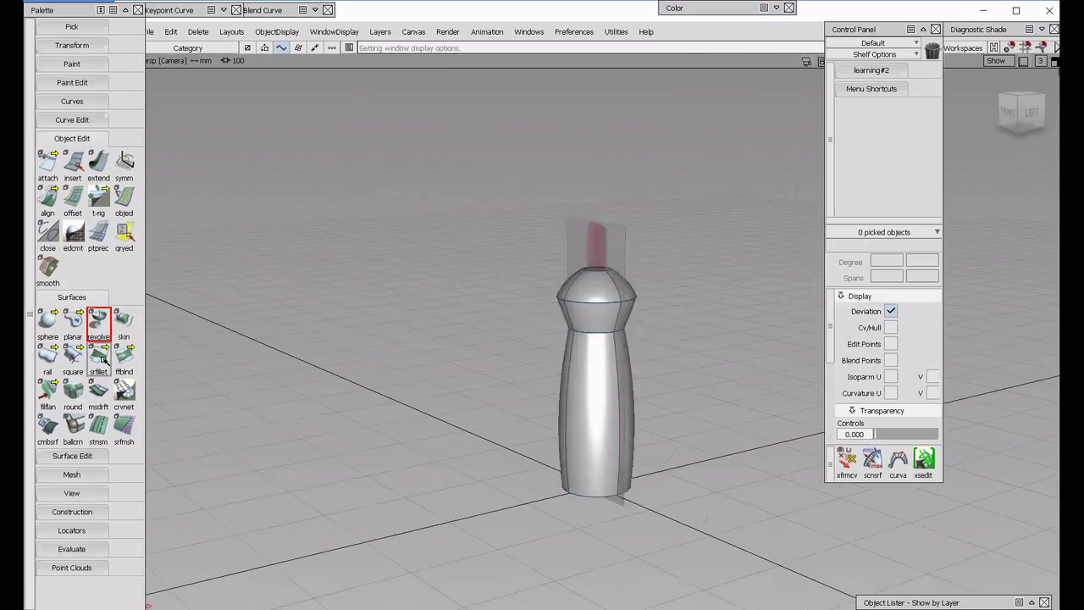
{"action": "left_click", "coordinate": [100, 359]}
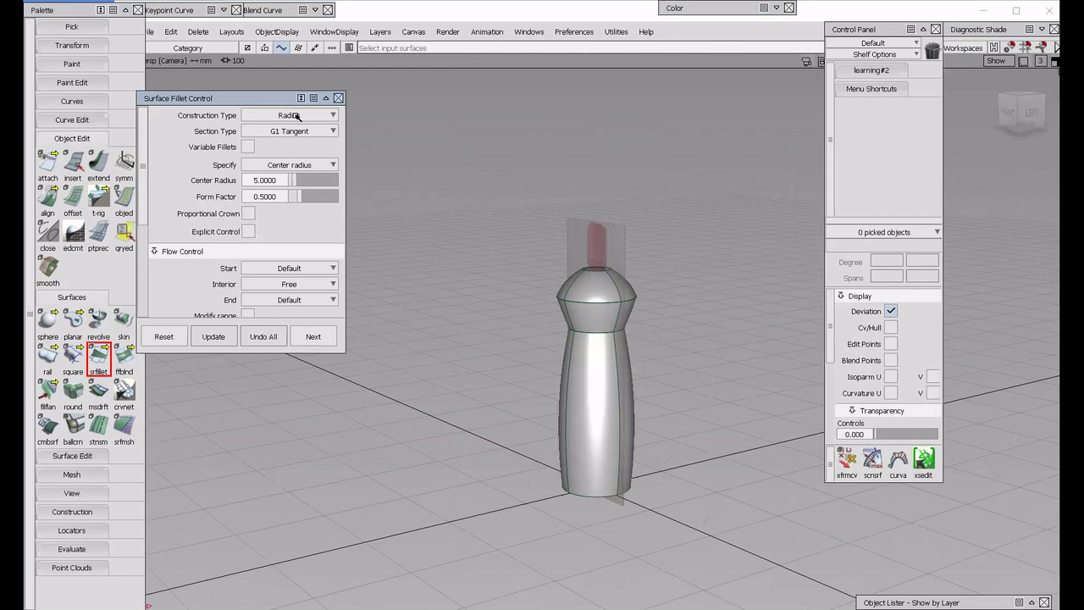
{"action": "left_click", "coordinate": [297, 116]}
{"action": "left_click", "coordinate": [292, 148]}
{"action": "left_click", "coordinate": [290, 131]}
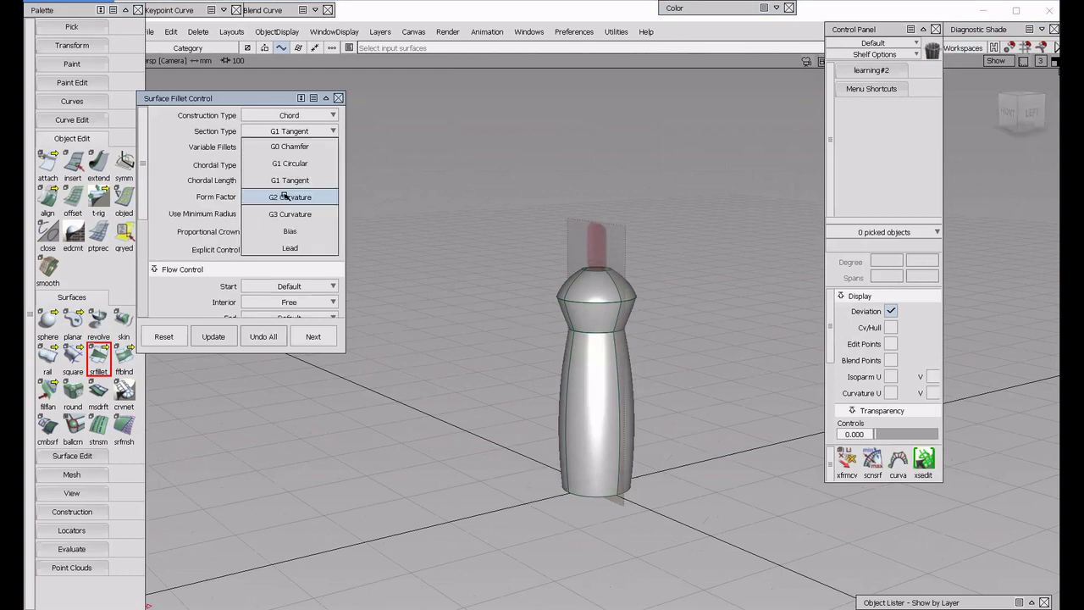
{"action": "left_click", "coordinate": [286, 197]}
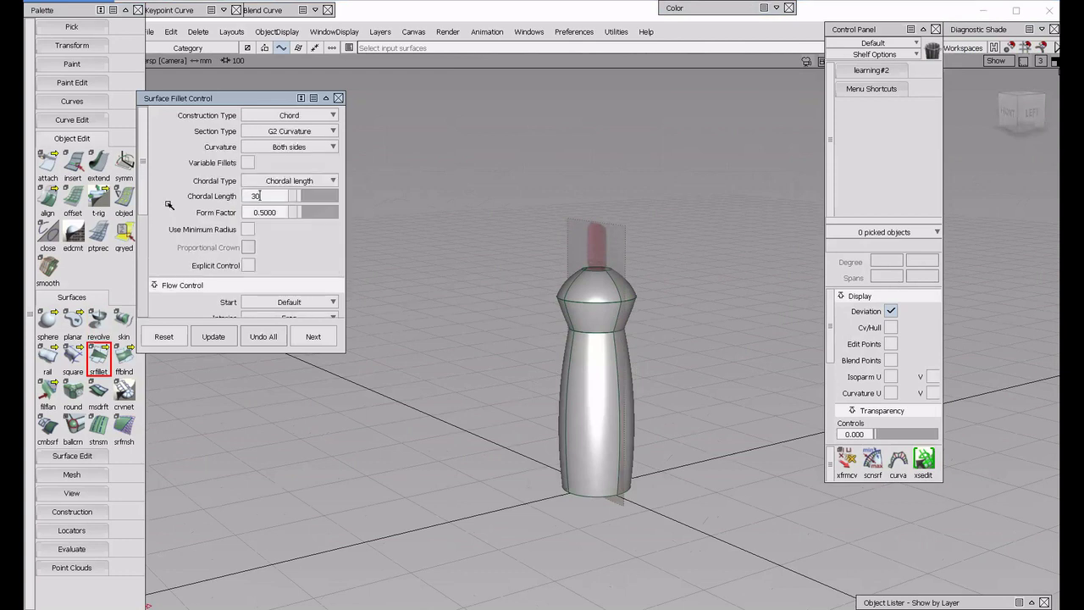
Fillet the sharp transitions between the revolved surfaces at the shoulder and waist, then shade the new surfaces.
{"action": "left_click", "coordinate": [593, 329]}
{"action": "left_click", "coordinate": [619, 358]}
{"action": "left_click_drag", "start_coordinate": [711, 343], "coordinate": [763, 274], "text": "alt+shift"}
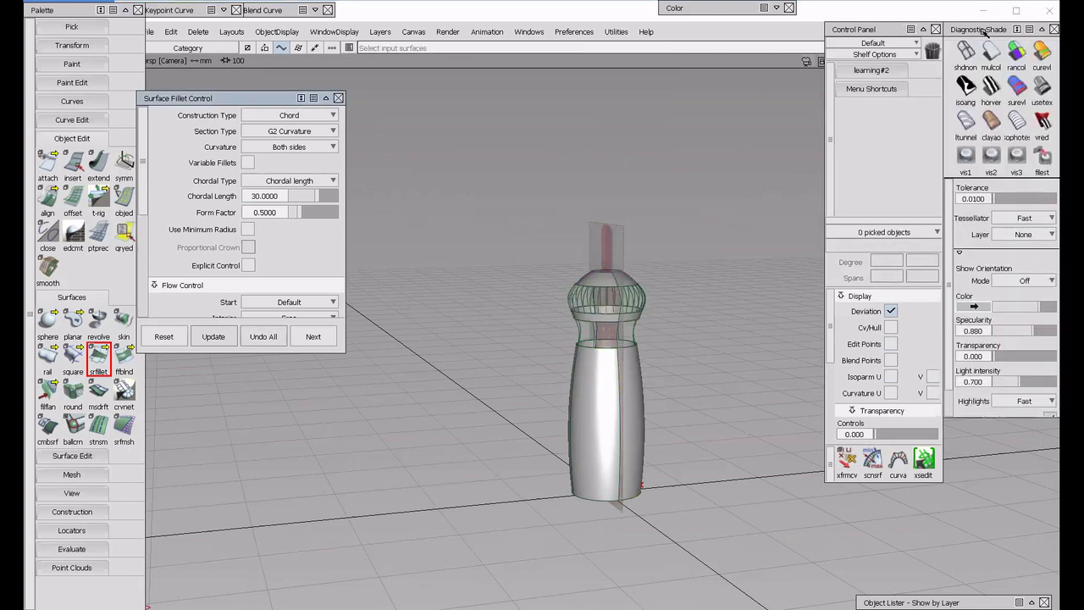
{"action": "left_click", "coordinate": [984, 55]}
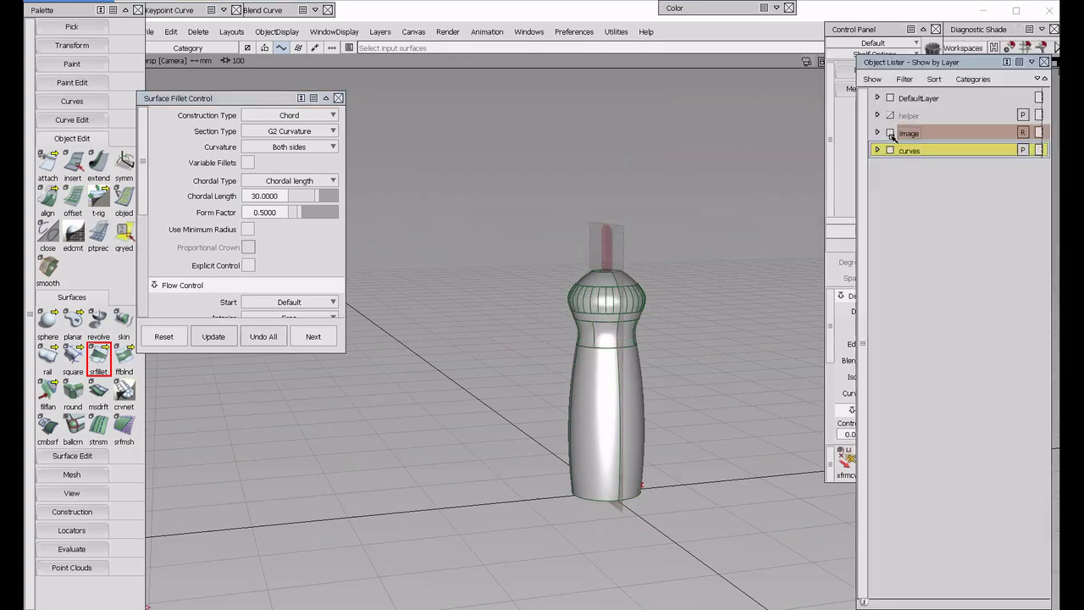
Hide the image layer and insert a new layer named "duplicate body" below the curves layer.
{"action": "left_click", "coordinate": [890, 133]}
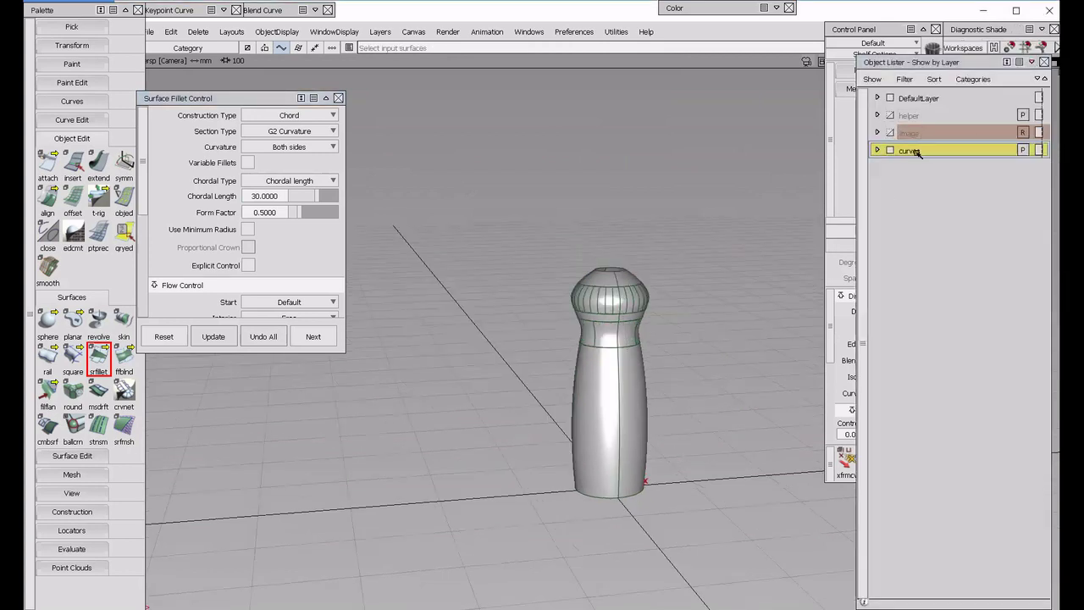
{"action": "left_click", "coordinate": [911, 150]}
{"action": "right_click", "coordinate": [948, 195]}
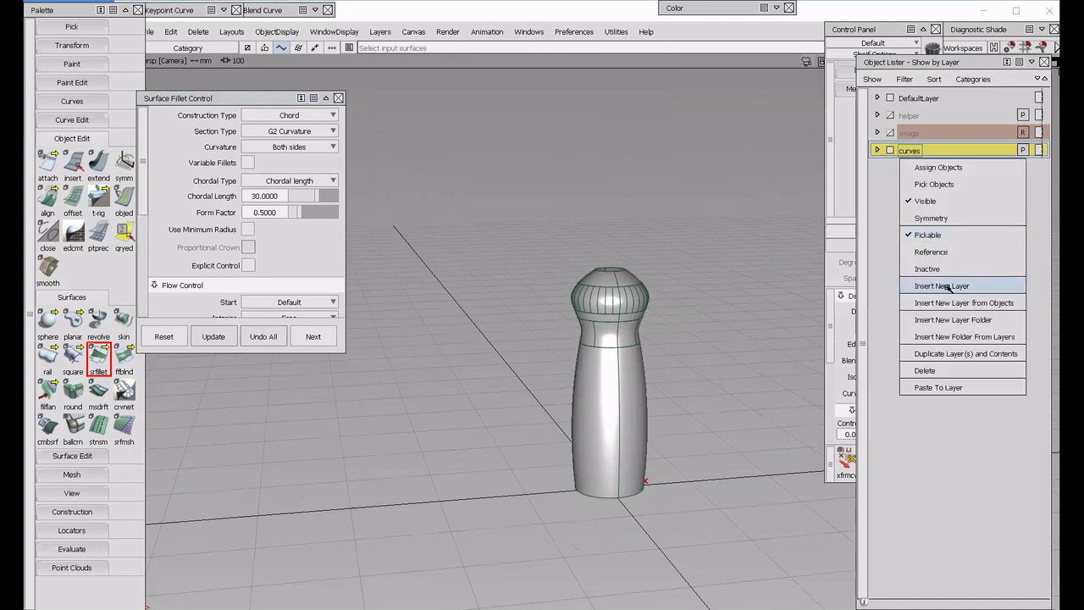
{"action": "left_click", "coordinate": [942, 286]}
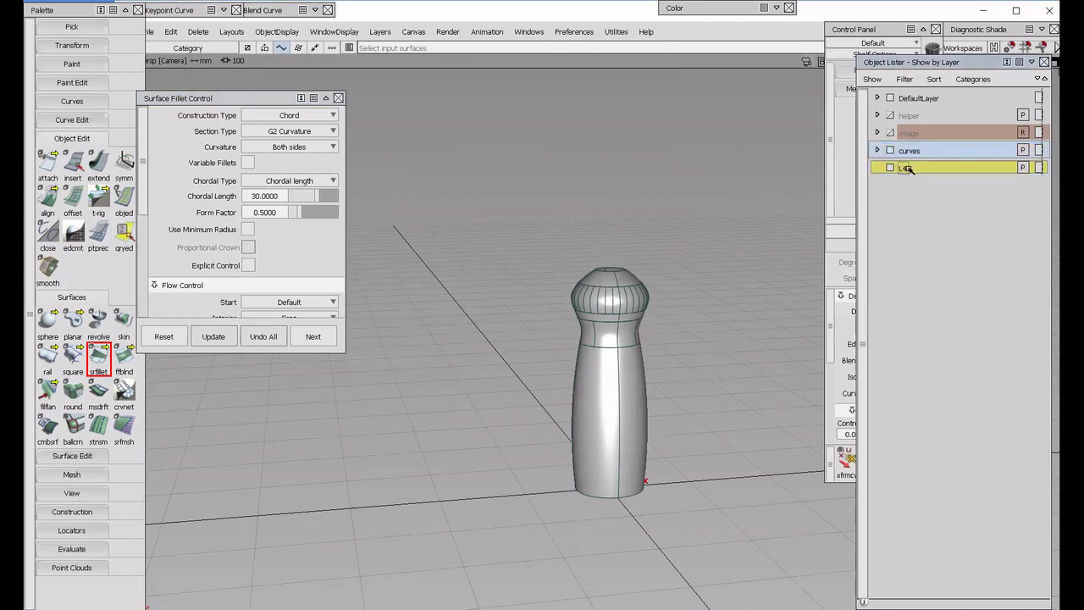
{"action": "double_click", "coordinate": [907, 167]}
{"action": "type", "text": "du"}
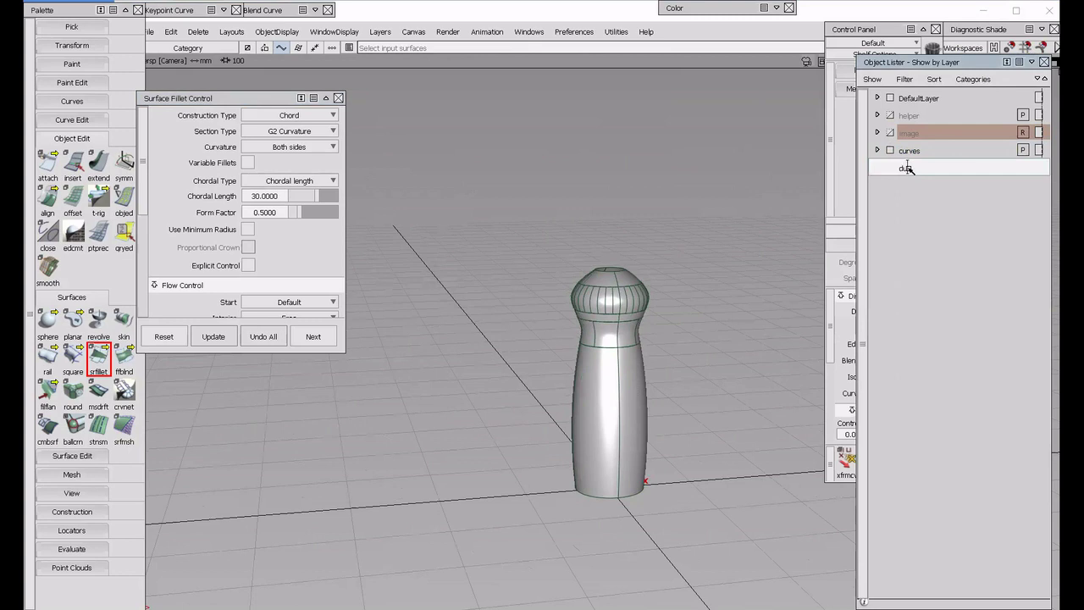
{"action": "type", "text": "plicate body"}
{"action": "key", "text": "Return"}
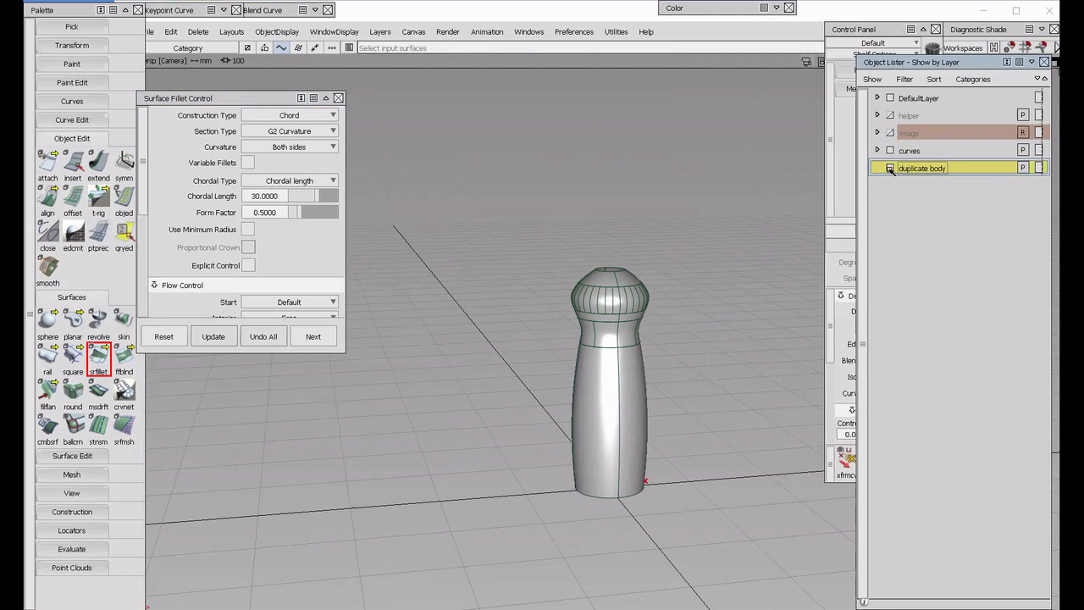
{"action": "left_click", "coordinate": [889, 168]}
{"action": "left_click", "coordinate": [889, 169]}
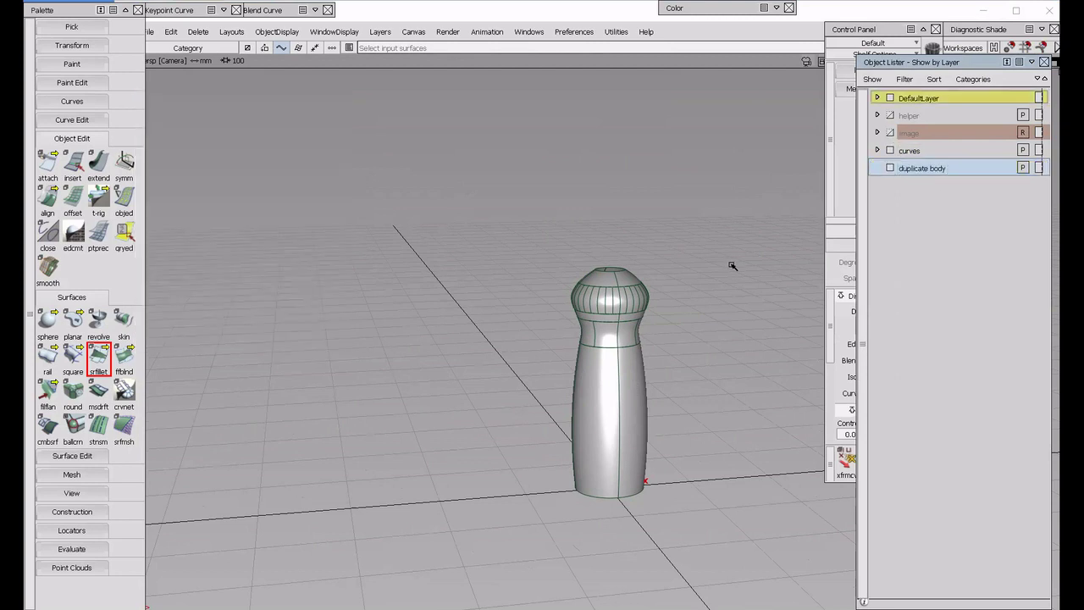
Insert another layer below the curves layer and name it "surfaces".
{"action": "right_click", "coordinate": [940, 283]}
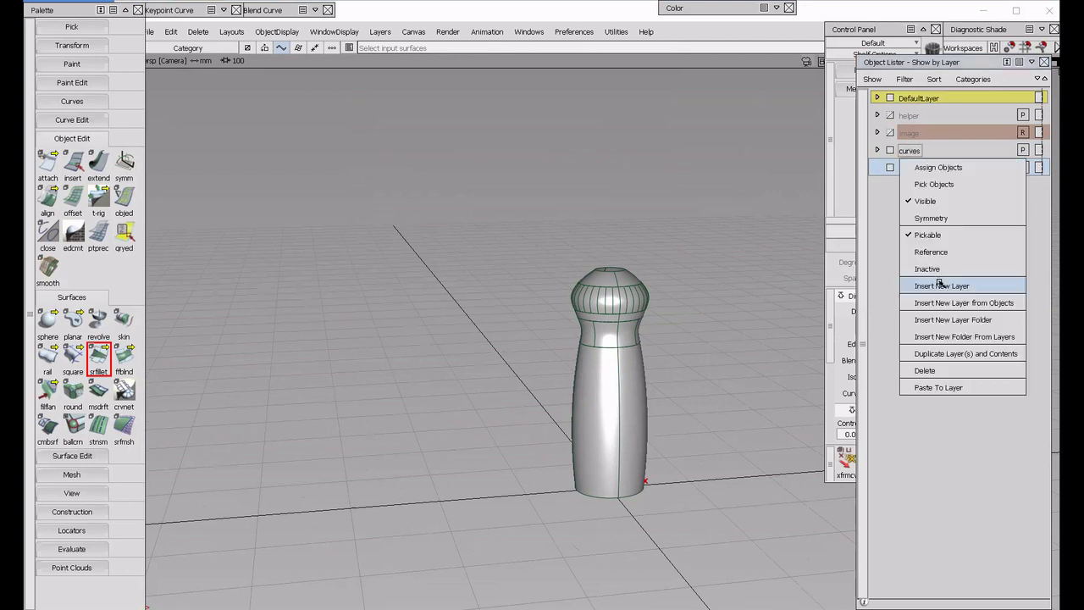
{"action": "left_click", "coordinate": [940, 285]}
{"action": "double_click", "coordinate": [905, 167]}
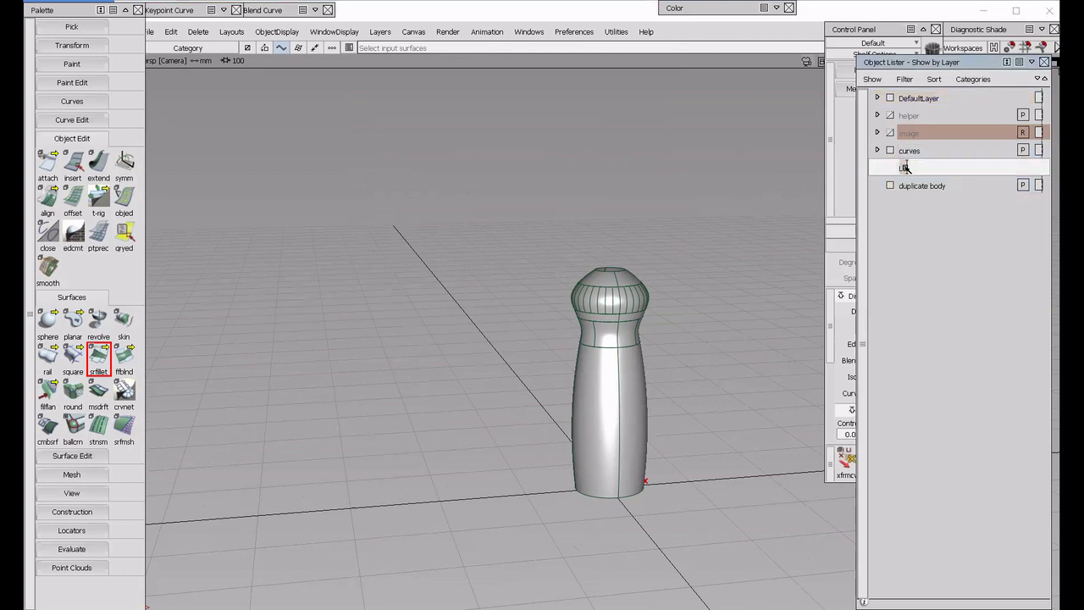
{"action": "type", "text": "surfaces"}
{"action": "key", "text": "Return"}
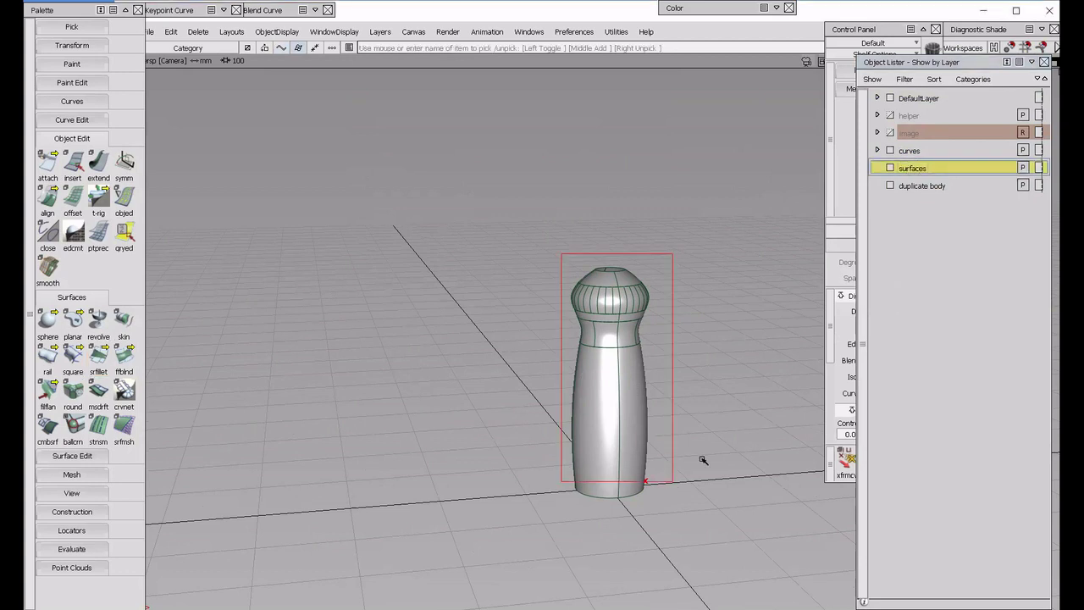
Assign the selected body surfaces to the "surfaces" layer and hide the "duplicate body" layer, keeping the "surfaces" layer visible.
{"action": "left_click", "coordinate": [908, 167]}
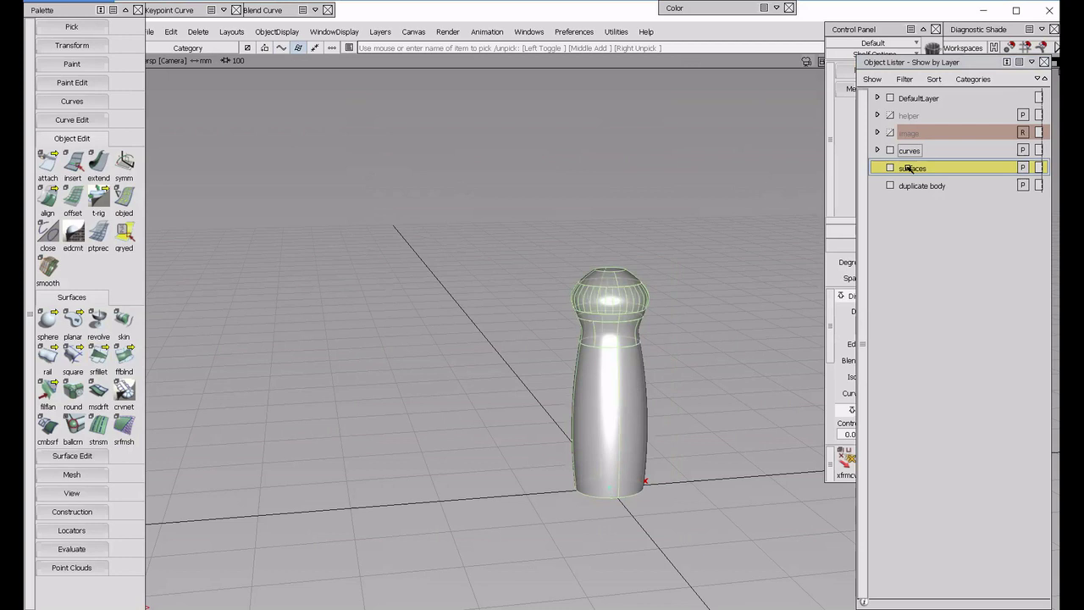
{"action": "middle_click", "coordinate": [908, 167]}
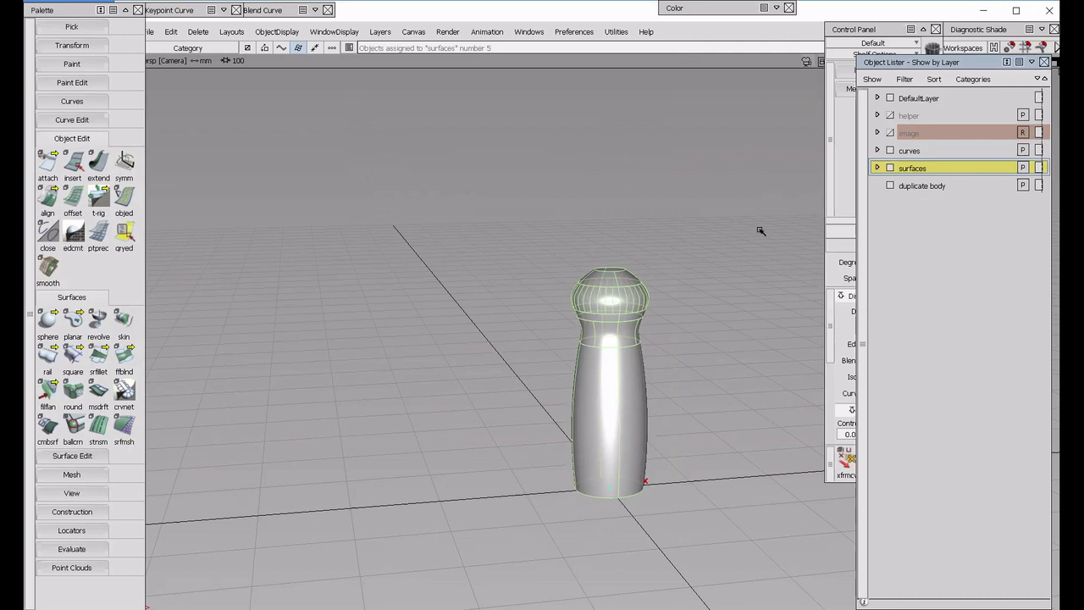
{"action": "left_click", "coordinate": [890, 167]}
{"action": "left_click", "coordinate": [890, 185]}
{"action": "left_click", "coordinate": [890, 168]}
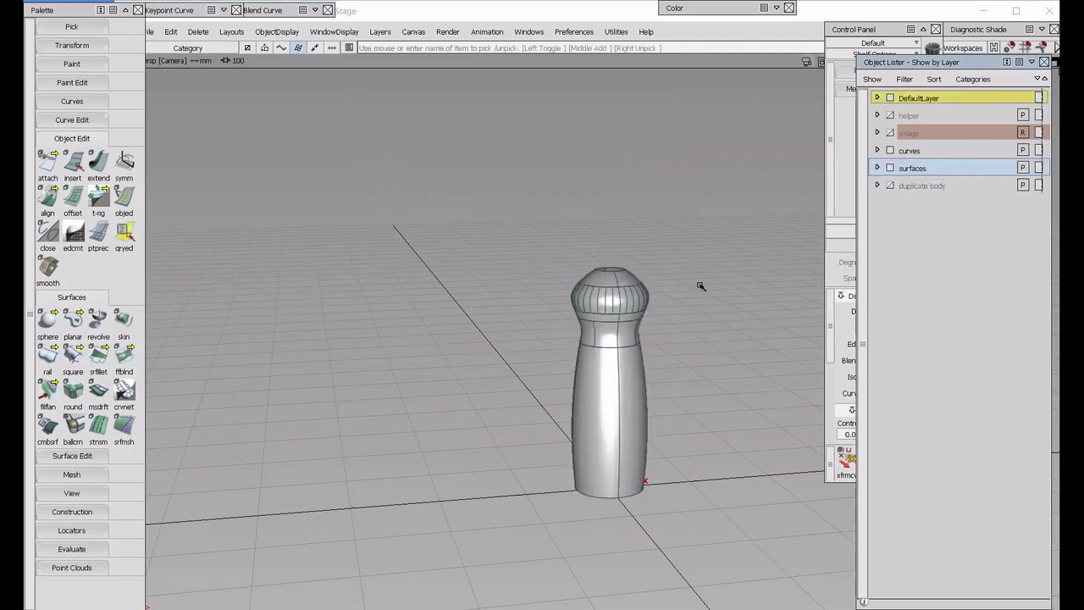
Switch to the front view and hide the curves layer.
{"action": "left_click", "coordinate": [231, 32]}
{"action": "left_click", "coordinate": [233, 83]}
{"action": "left_click", "coordinate": [890, 150]}
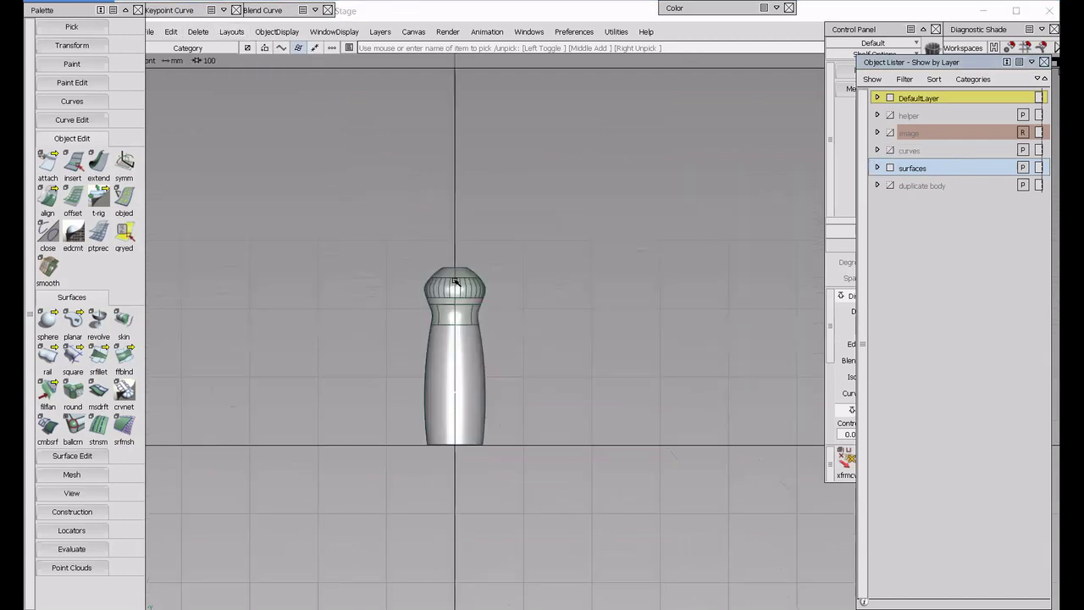
{"action": "scroll", "coordinate": [458, 283], "scroll_direction": "up", "scroll_amount": 5}
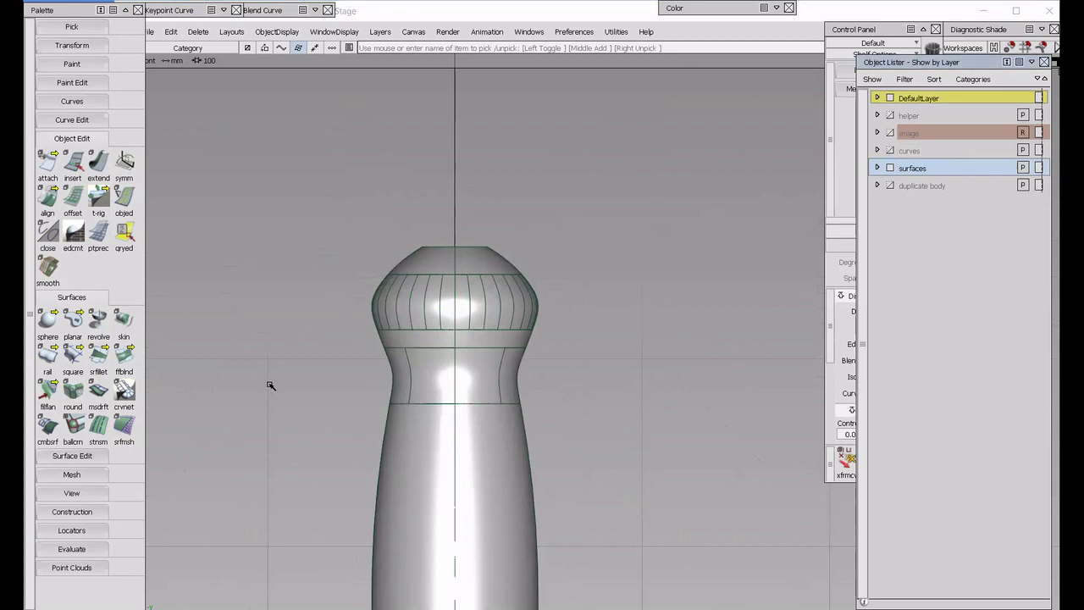
Draw a vertical line along the bottle's centre axis from above the neck down to the base.
{"action": "left_click", "coordinate": [188, 14]}
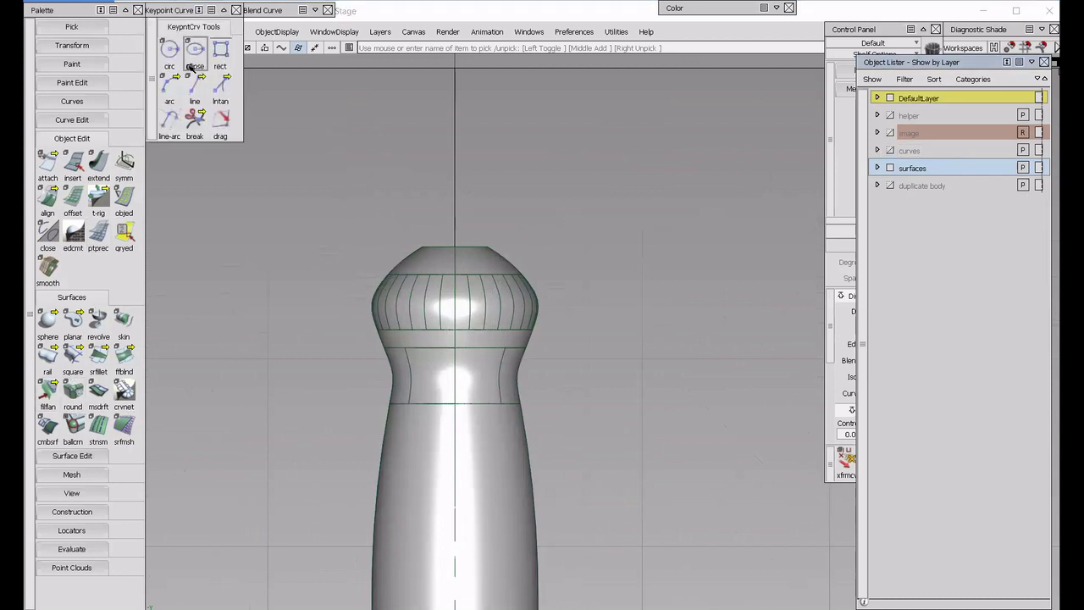
{"action": "left_click", "coordinate": [194, 85]}
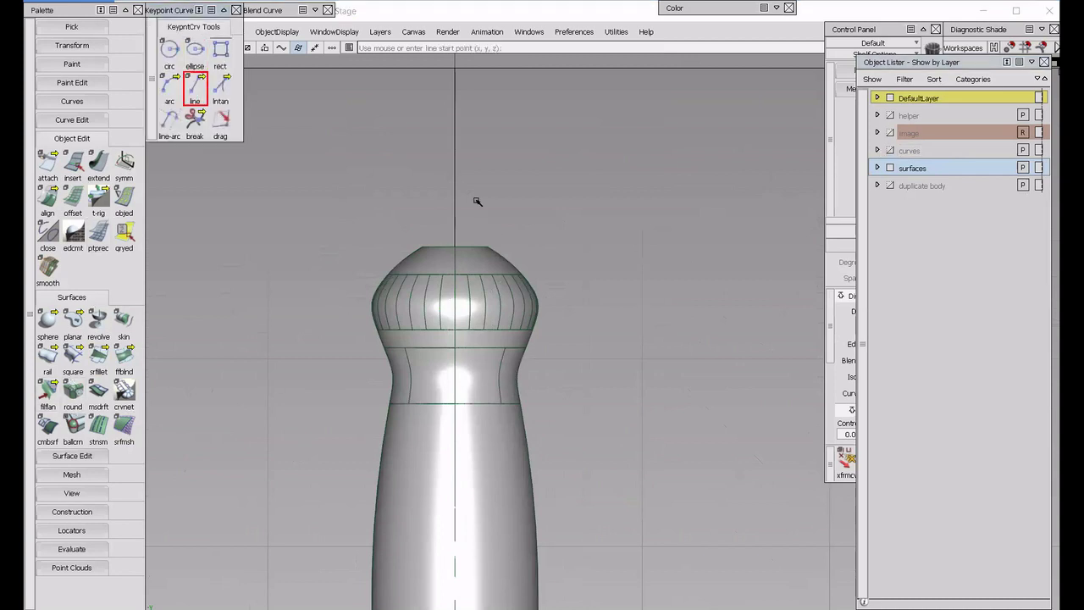
{"action": "left_click", "coordinate": [469, 185]}
{"action": "right_click_drag", "start_coordinate": [571, 364], "coordinate": [485, 415], "text": "alt+shift"}
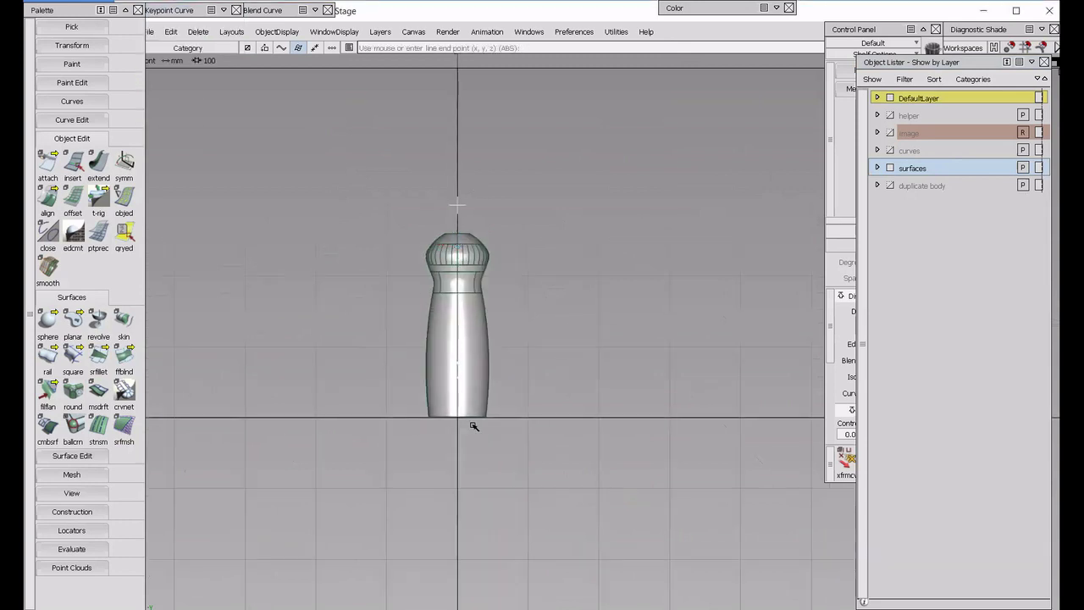
{"action": "left_click", "coordinate": [459, 420]}
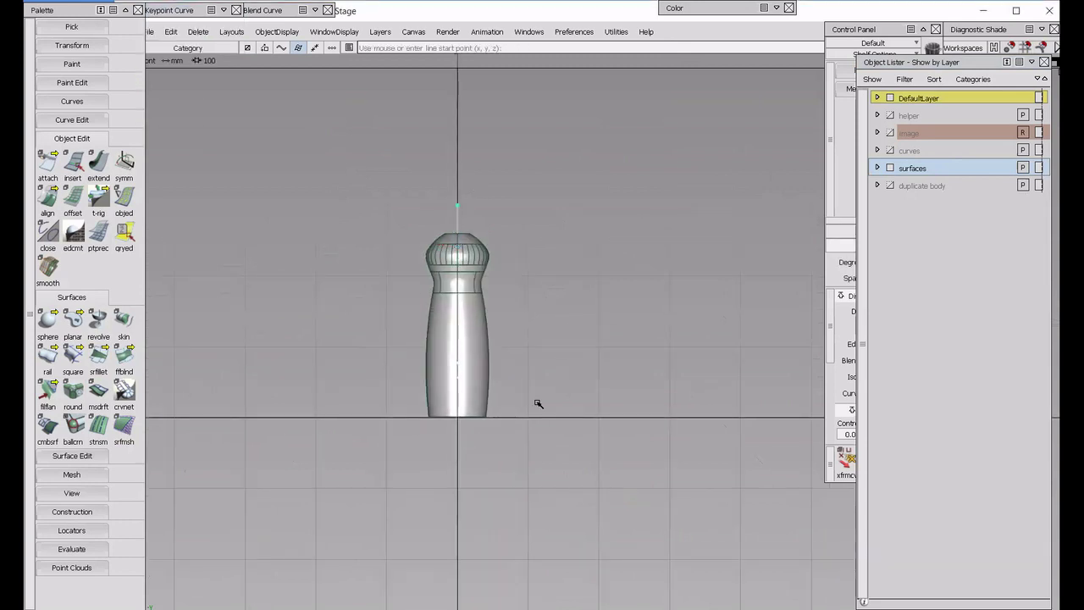
Offset the vertical centre line to its right by a distance of 10.
{"action": "scroll", "coordinate": [470, 228], "scroll_direction": "up", "scroll_amount": 4}
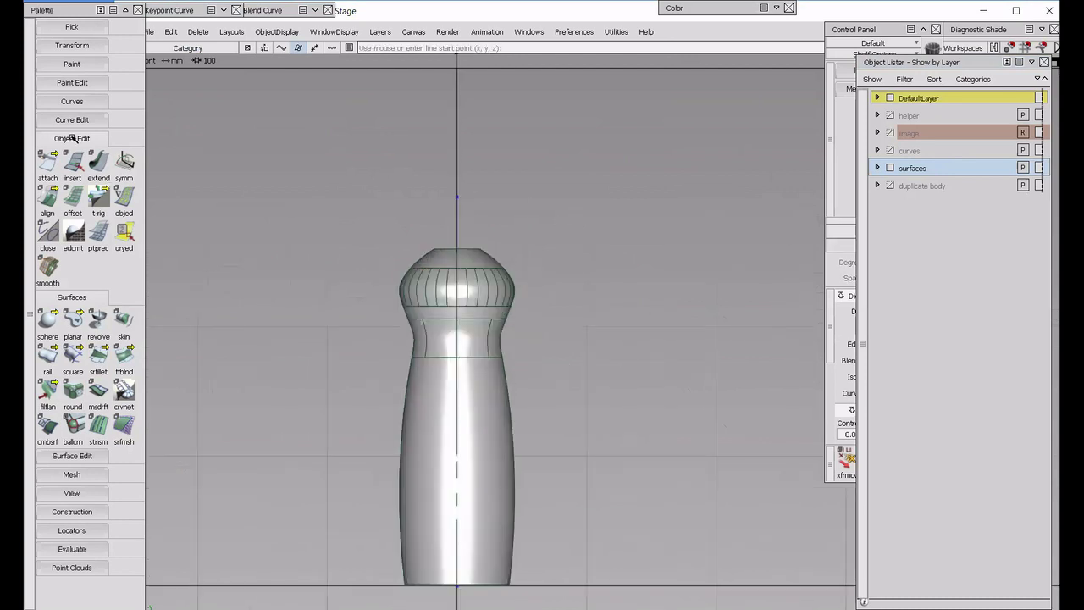
{"action": "left_click", "coordinate": [72, 196]}
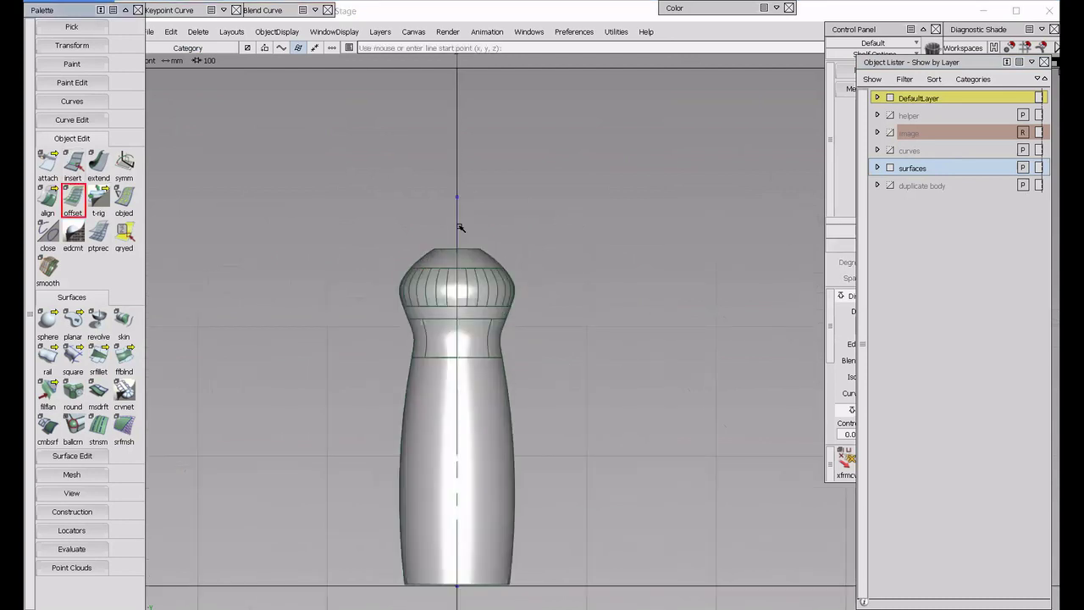
{"action": "left_click", "coordinate": [455, 224]}
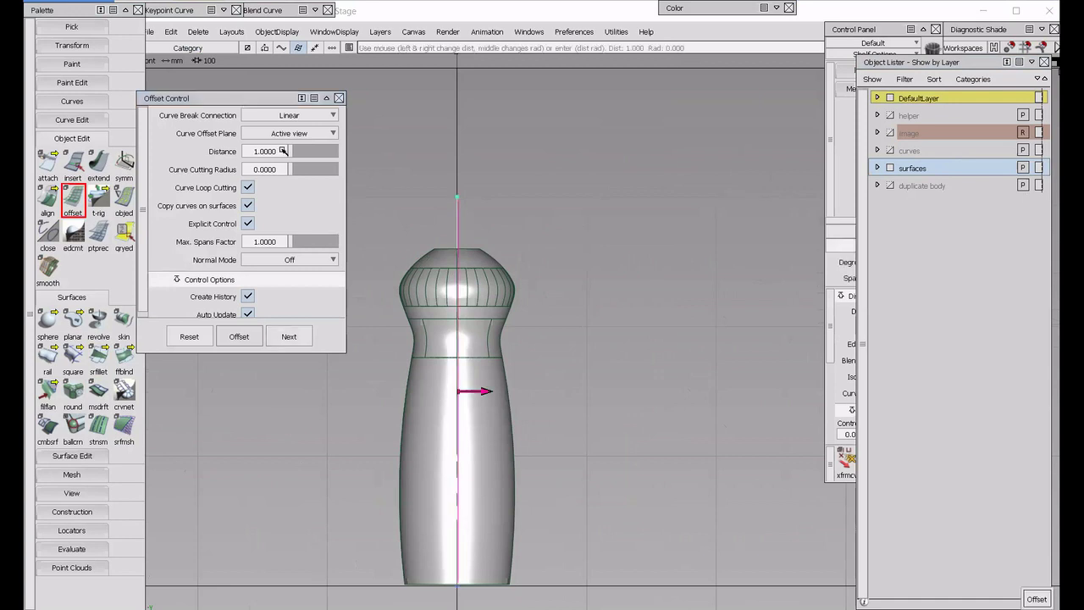
{"action": "left_click", "coordinate": [283, 151]}
{"action": "type", "text": "10"}
{"action": "key", "text": "Return"}
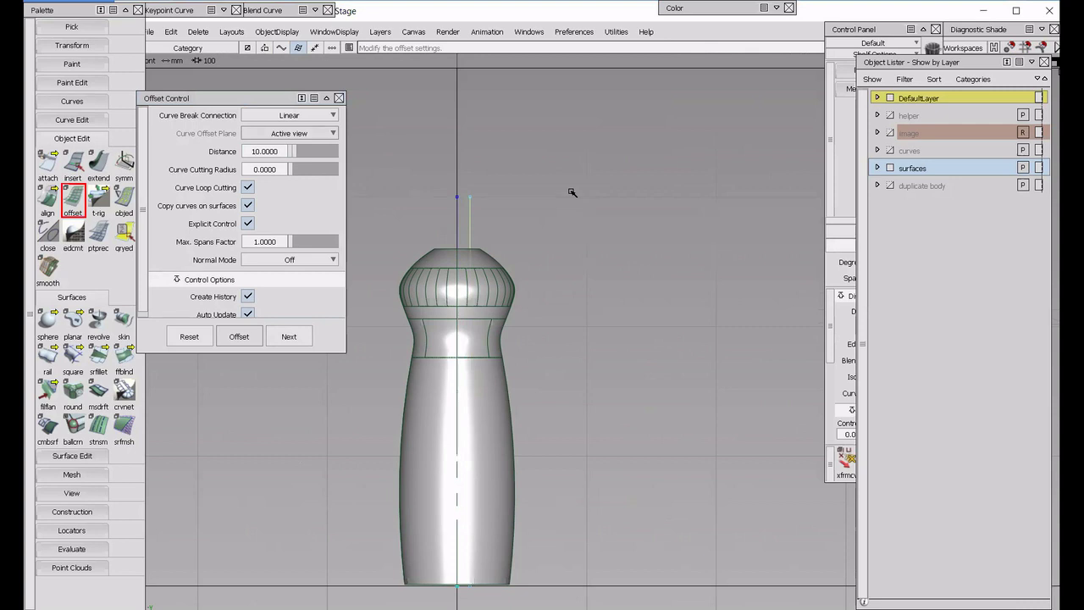
Offset the centre line to its left by a distance of 10 and finish offsetting the line.
{"action": "left_click", "coordinate": [458, 396]}
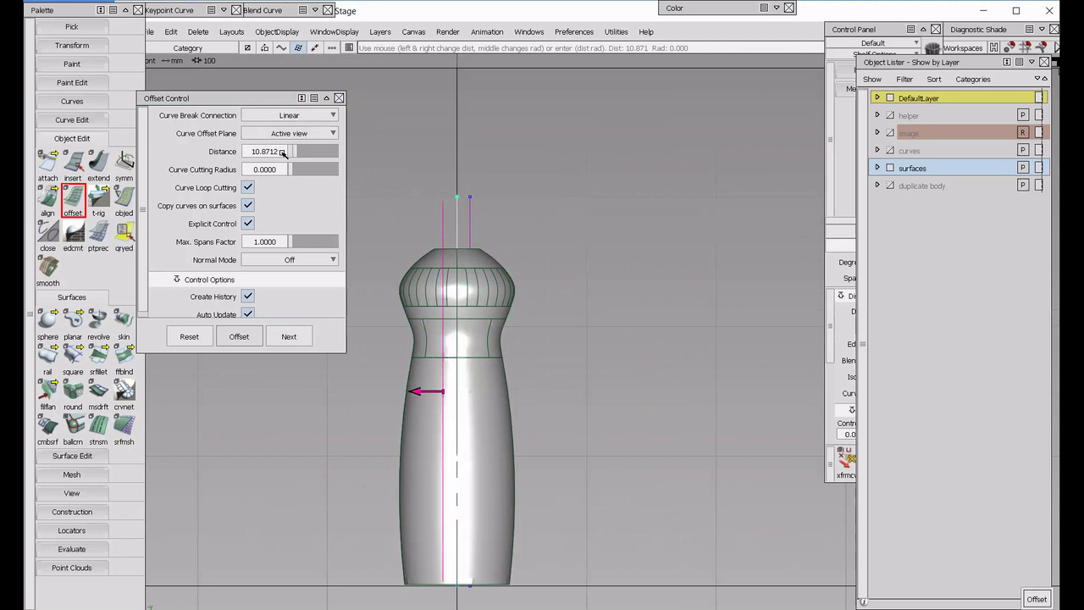
{"action": "left_click_drag", "start_coordinate": [282, 153], "coordinate": [178, 153]}
{"action": "type", "text": "10"}
{"action": "key", "text": "Return"}
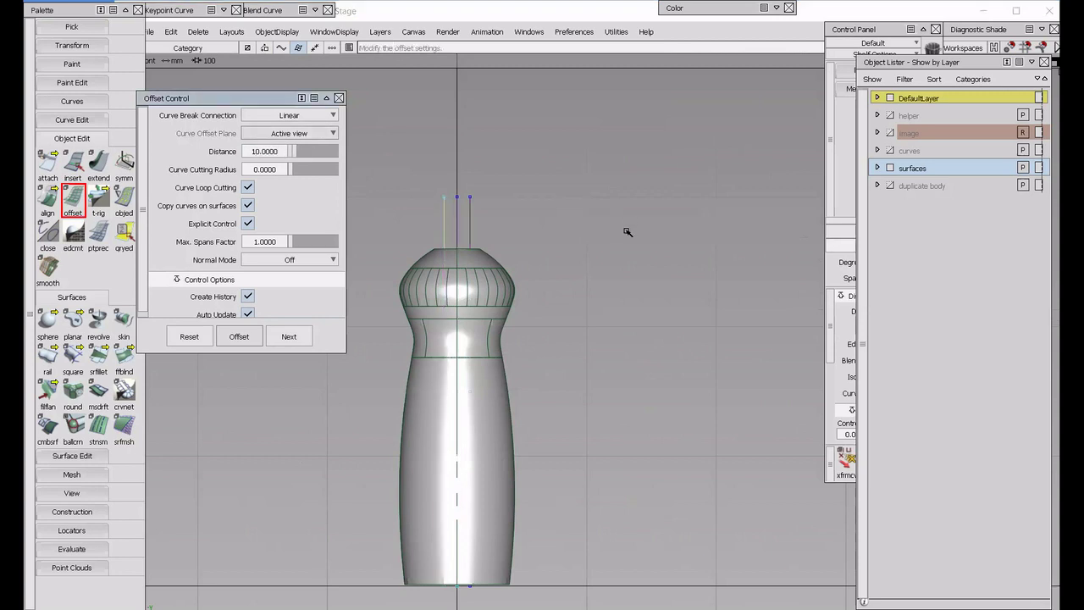
{"action": "left_click", "coordinate": [456, 221]}
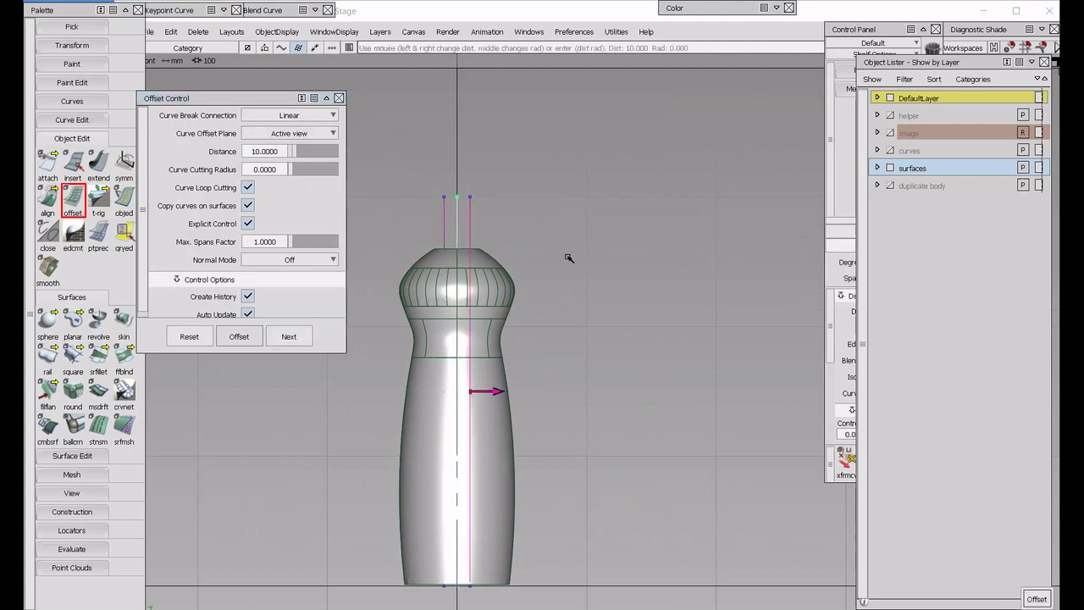
{"action": "key", "text": "space"}
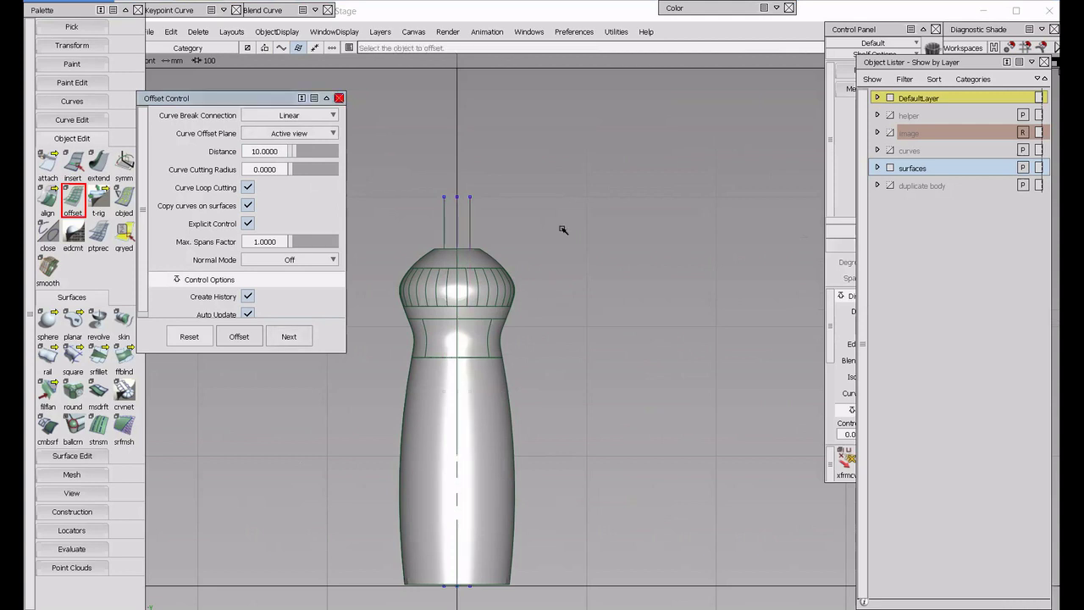
Project the two offset lines in the front view onto the lower body surface and the waist fillet.
{"action": "left_click", "coordinate": [85, 457]}
{"action": "left_click", "coordinate": [48, 482]}
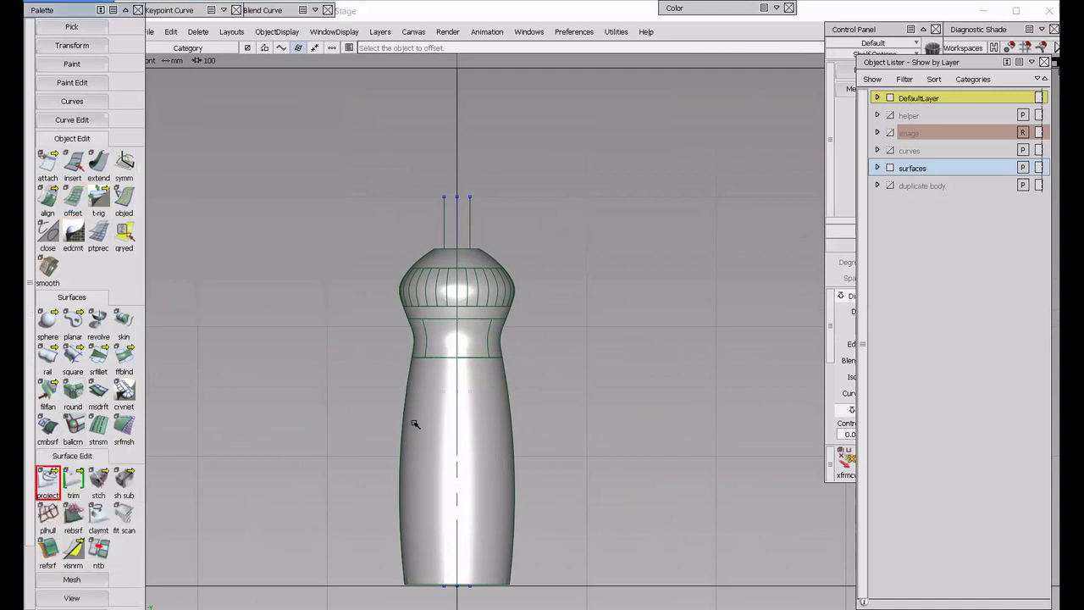
{"action": "left_click", "coordinate": [477, 402]}
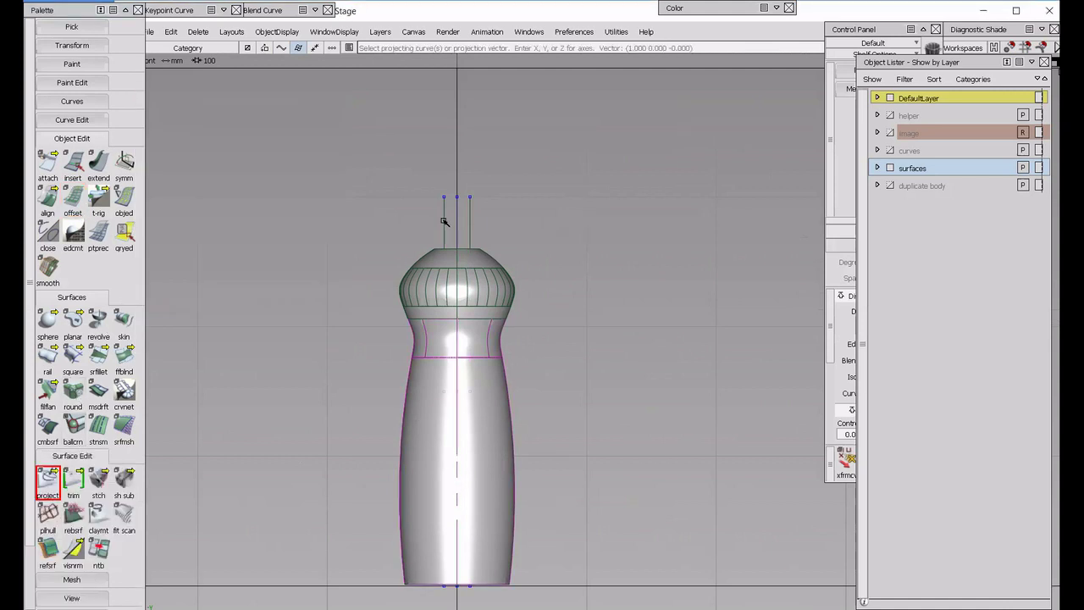
{"action": "left_click", "coordinate": [444, 221]}
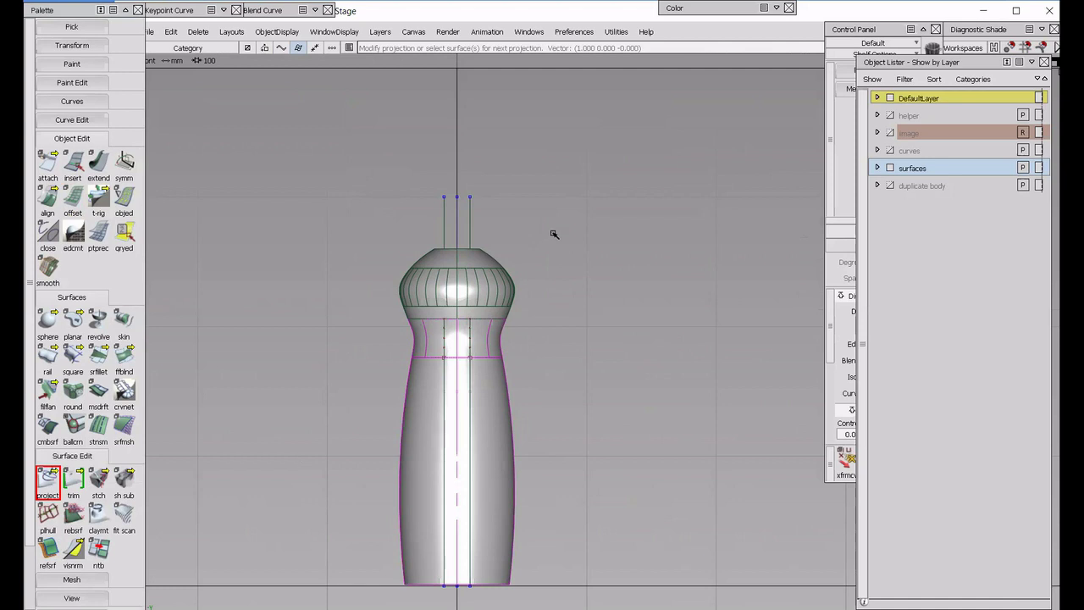
Select the two offset lines and assign them to the helper layer.
{"action": "left_click_drag", "start_coordinate": [447, 224], "coordinate": [445, 239], "text": "ctrl+shift"}
{"action": "left_click", "coordinate": [445, 224]}
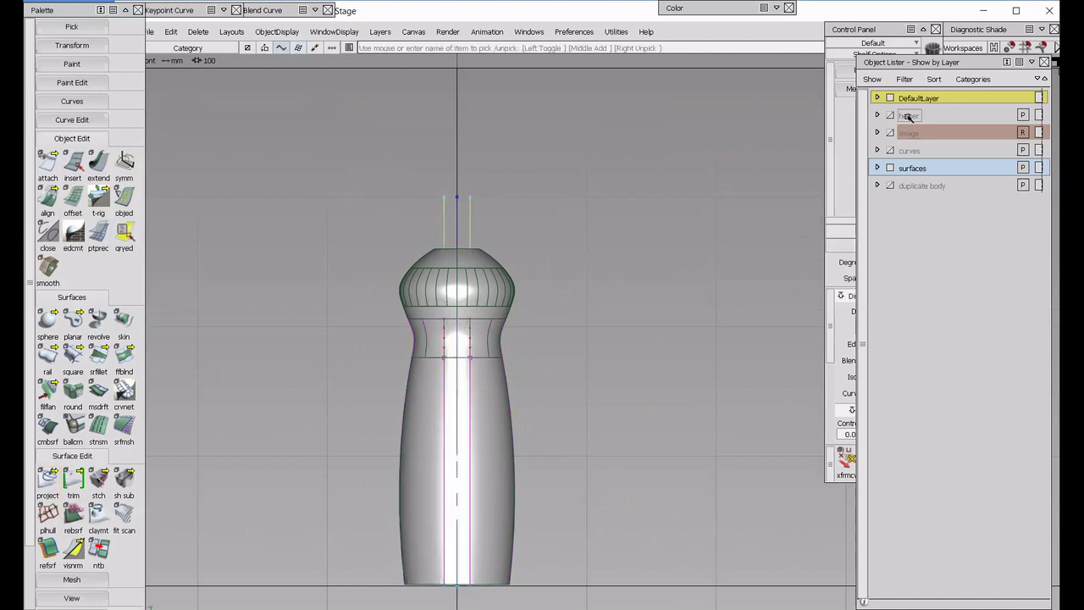
{"action": "left_click", "coordinate": [381, 315]}
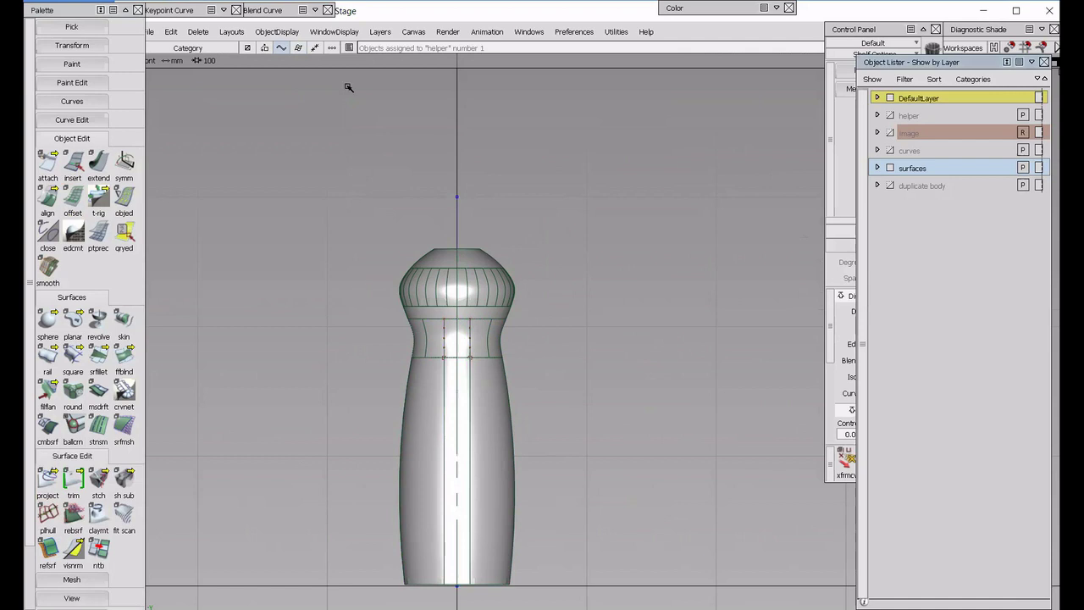
In the left view, project the centre line onto the lower body surface and the waist fillet.
{"action": "left_click", "coordinate": [232, 31]}
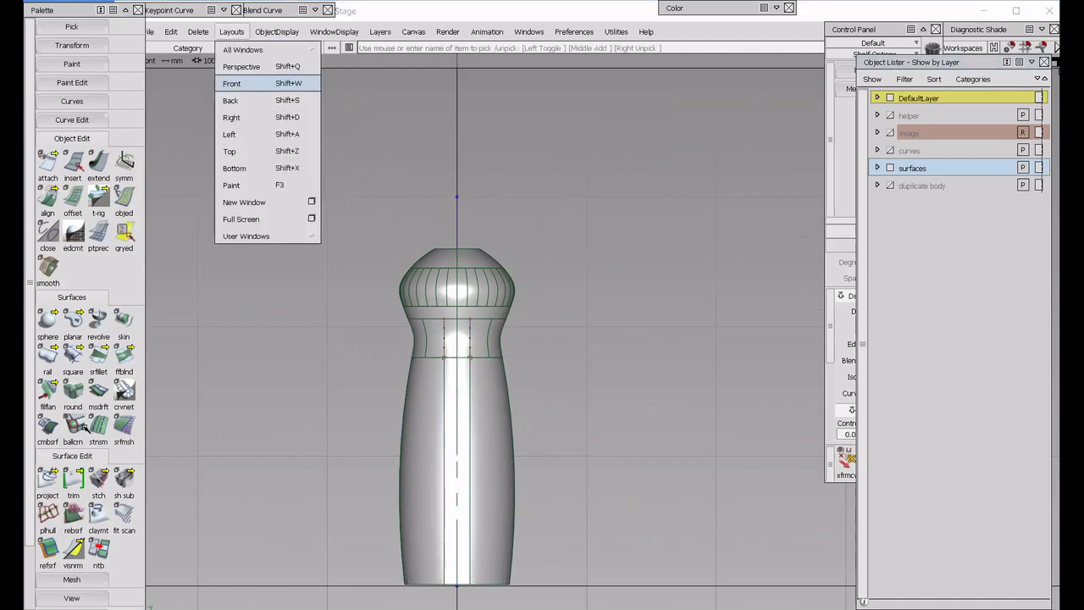
{"action": "left_click", "coordinate": [47, 479]}
{"action": "left_click", "coordinate": [590, 216]}
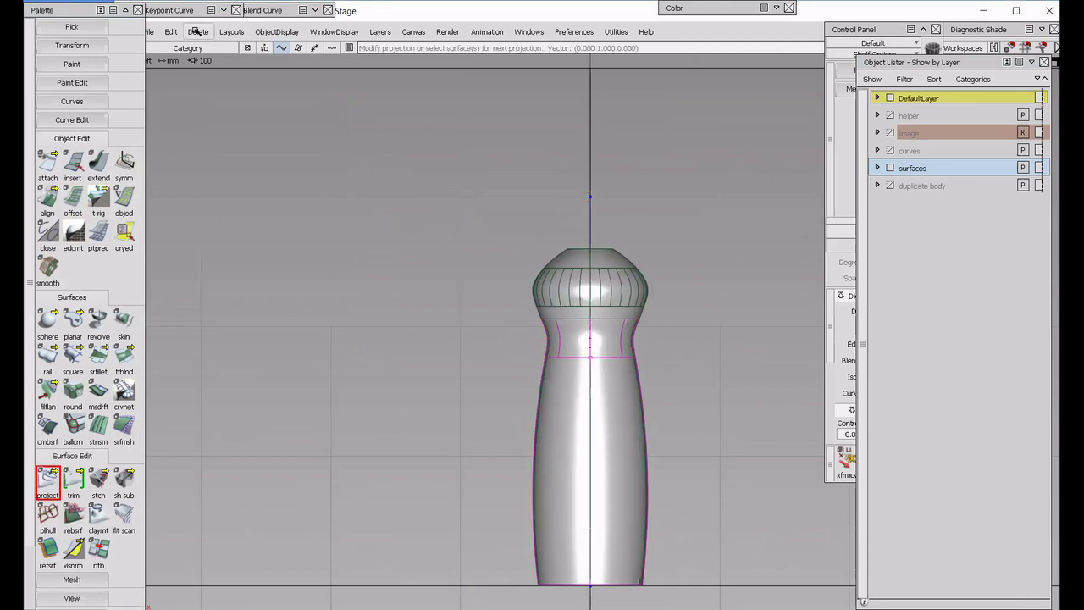
In the perspective view, trim the lower body and waist fillet to their front half, cutting out the narrow vertical strip between the projected curves.
{"action": "key", "text": "F8"}
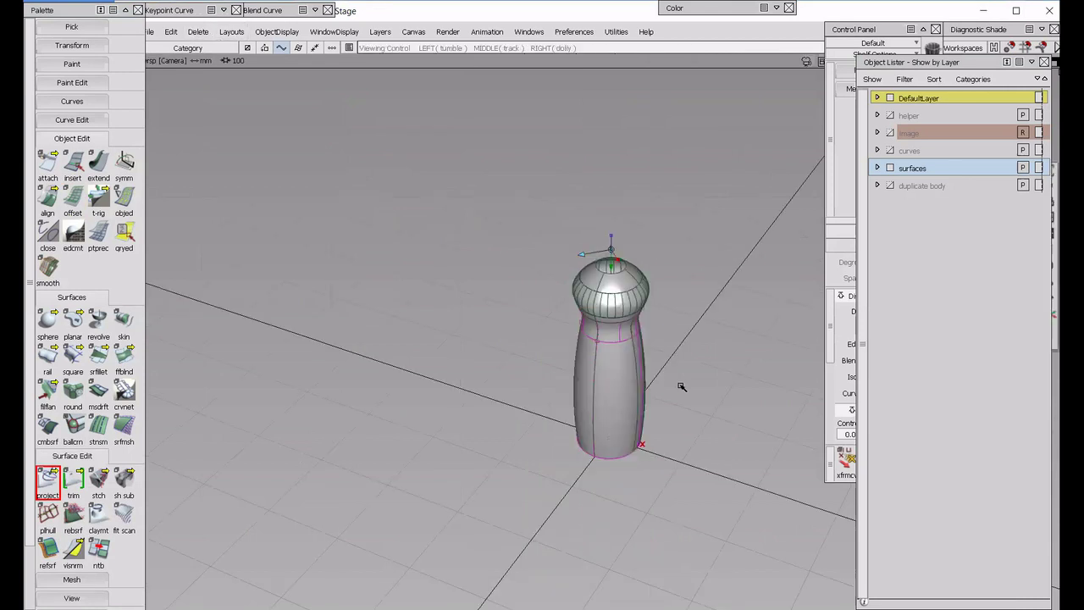
{"action": "left_click_drag", "start_coordinate": [681, 387], "coordinate": [626, 395], "text": "alt+shift"}
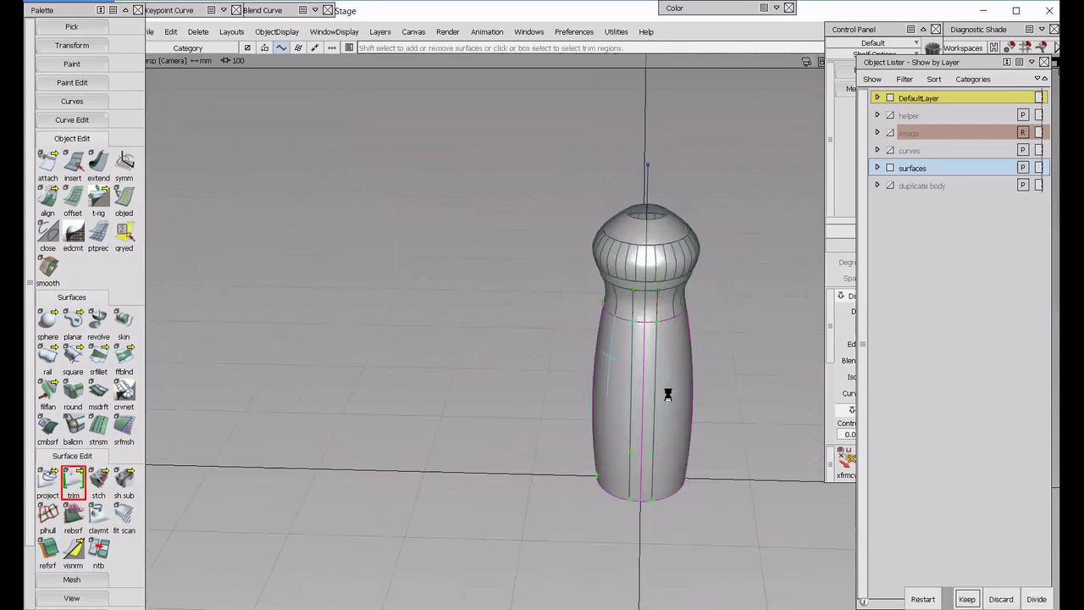
{"action": "left_click", "coordinate": [668, 392]}
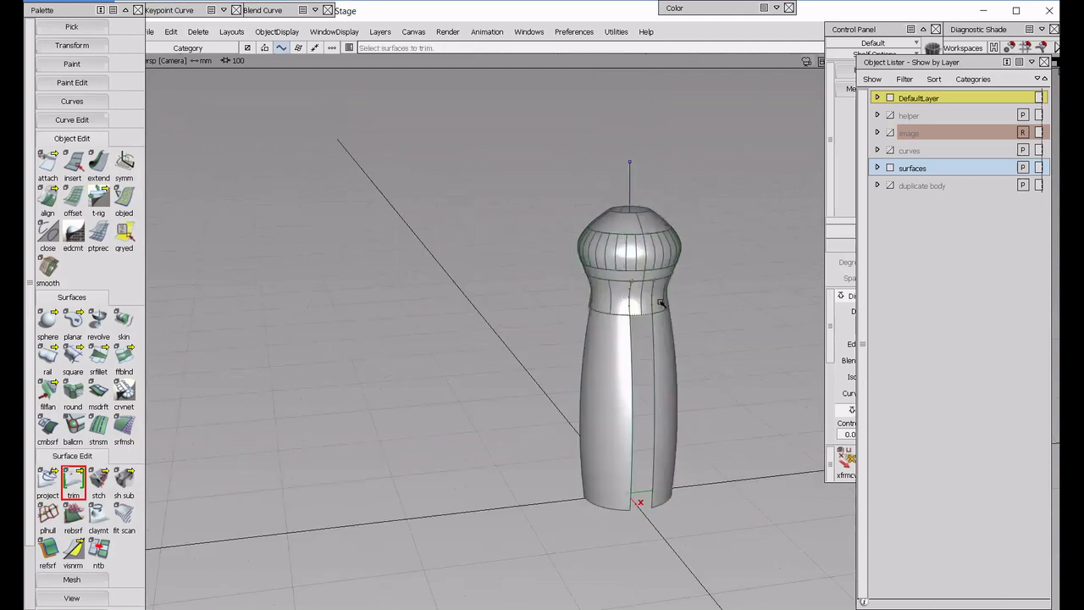
{"action": "left_click", "coordinate": [662, 303]}
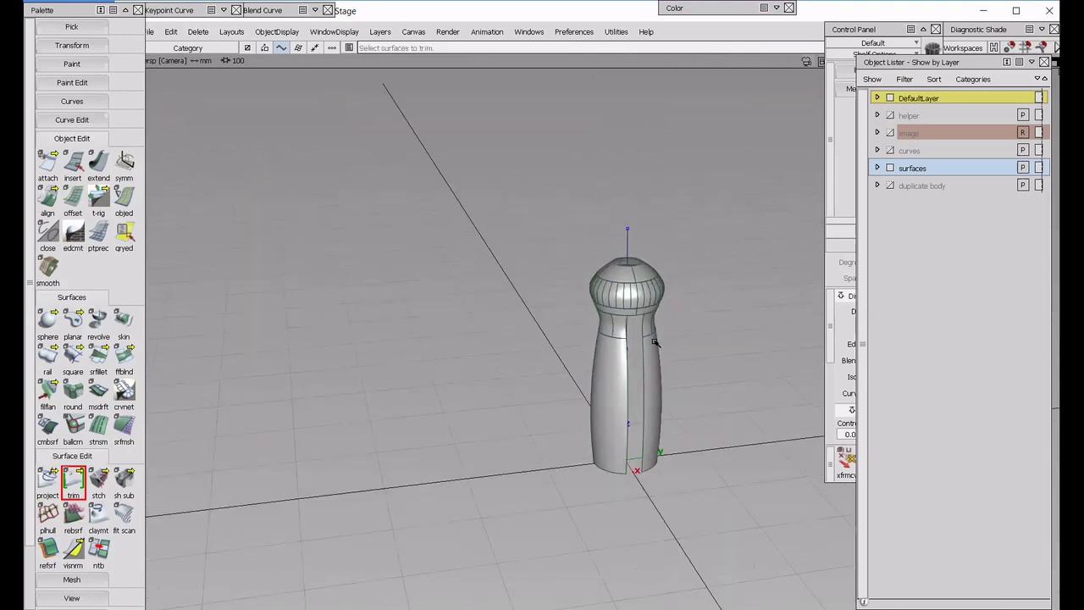
Duplicate the trimmed edges along the right side of the strip opening as curves, on both the waist fillet and the lower body.
{"action": "right_click_drag", "start_coordinate": [678, 394], "coordinate": [695, 387], "text": "alt+shift"}
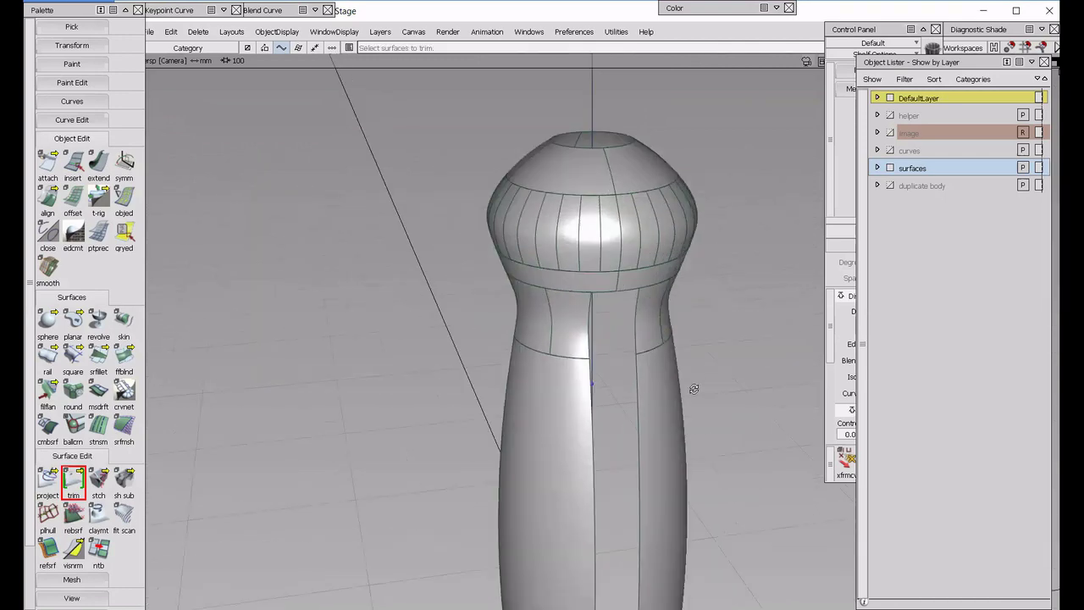
{"action": "left_click_drag", "start_coordinate": [694, 387], "coordinate": [697, 370], "text": "alt+shift"}
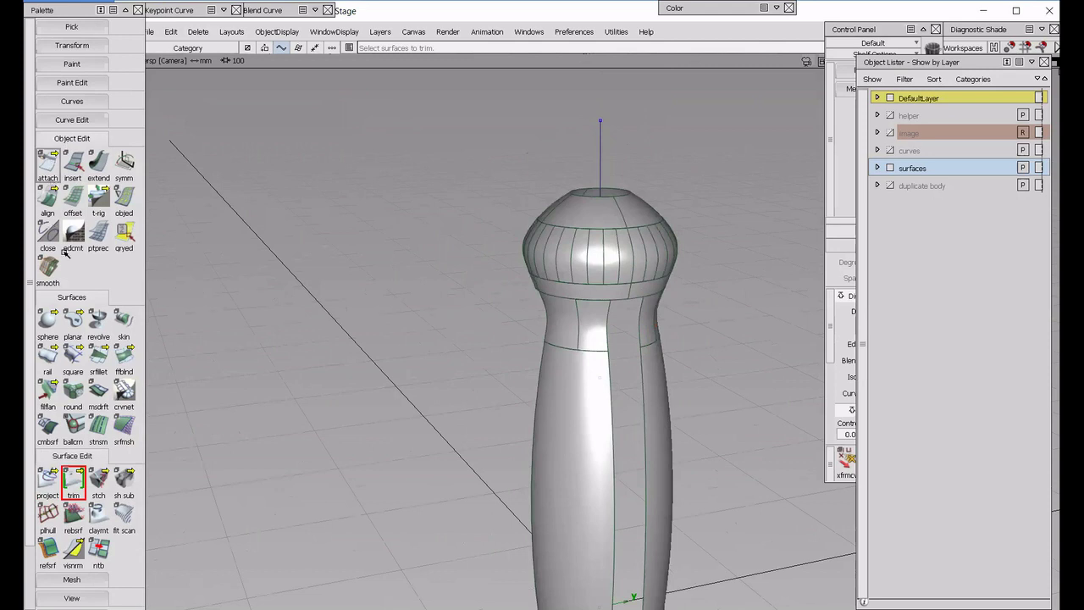
{"action": "left_click", "coordinate": [86, 138]}
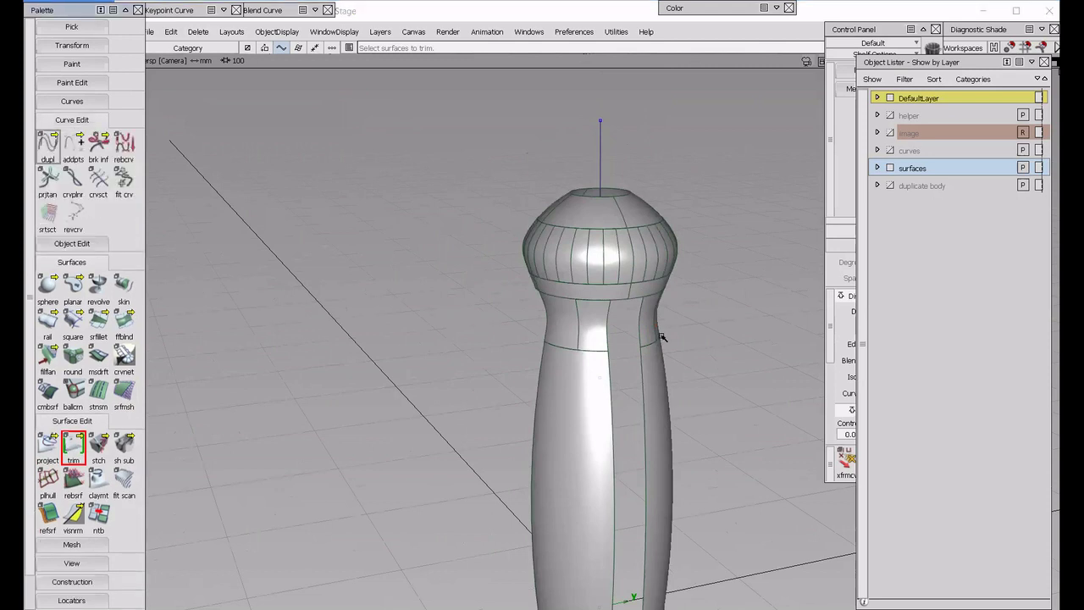
{"action": "left_click", "coordinate": [48, 147]}
{"action": "left_click", "coordinate": [642, 378]}
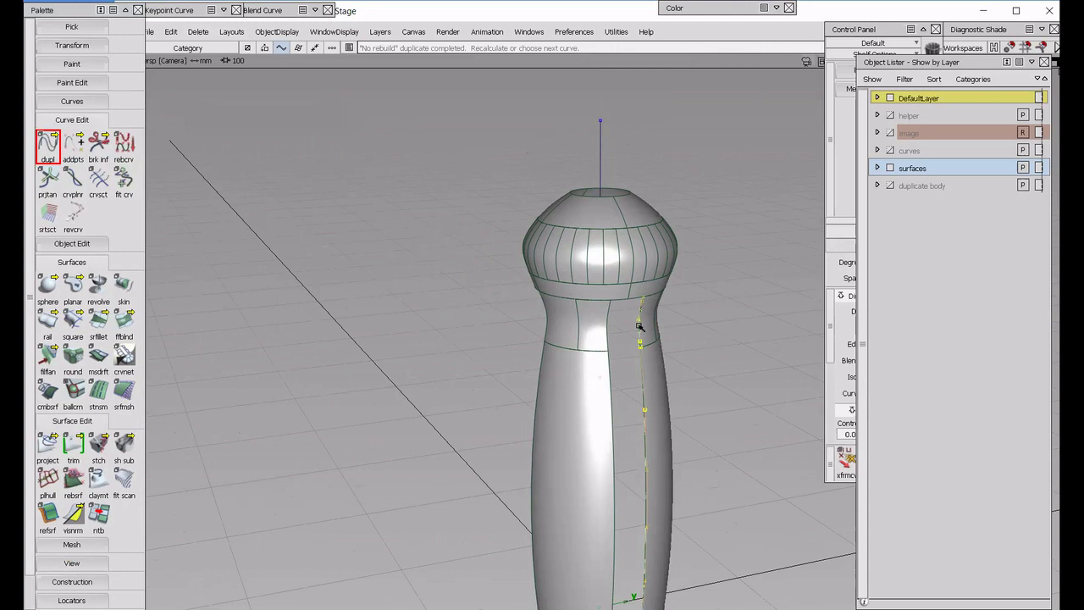
Select the duplicated edge curves, reposition their pivot, move them to the middle of the strip opening and switch to the left view.
{"action": "left_click_drag", "start_coordinate": [640, 328], "coordinate": [663, 258], "text": "ctrl+shift"}
{"action": "middle_click_drag", "start_coordinate": [663, 258], "coordinate": [704, 353], "text": "ctrl+shift"}
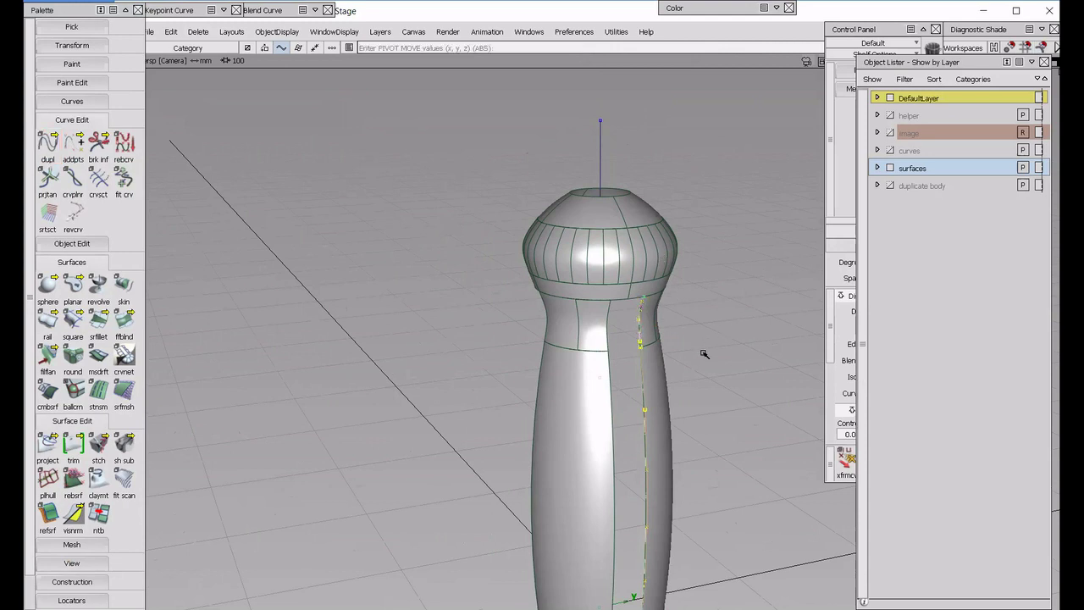
{"action": "middle_click_drag", "start_coordinate": [629, 314], "coordinate": [673, 376], "text": "alt"}
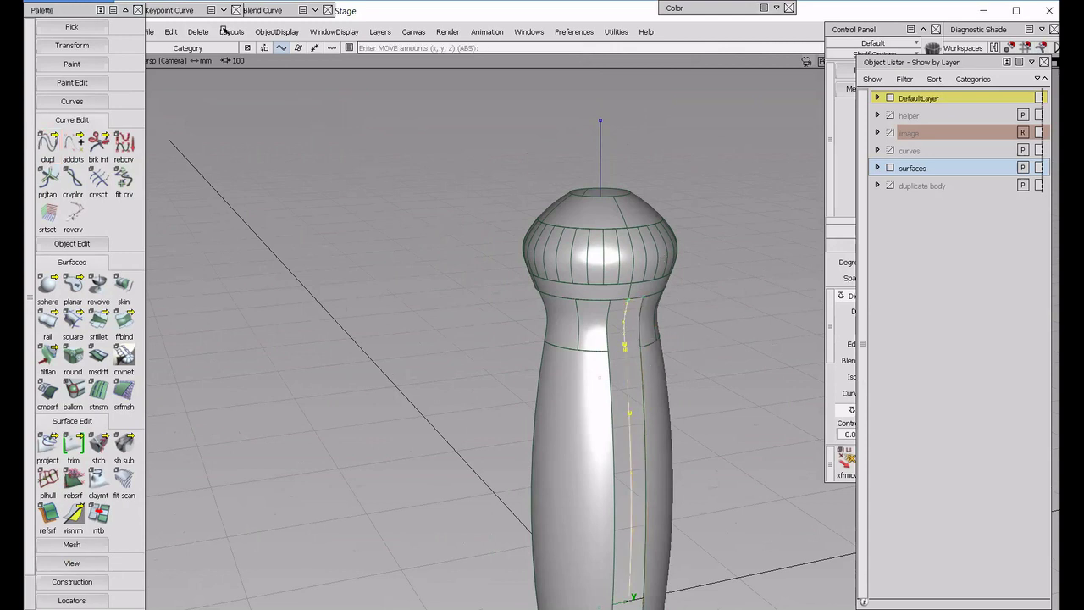
{"action": "key", "text": "F6"}
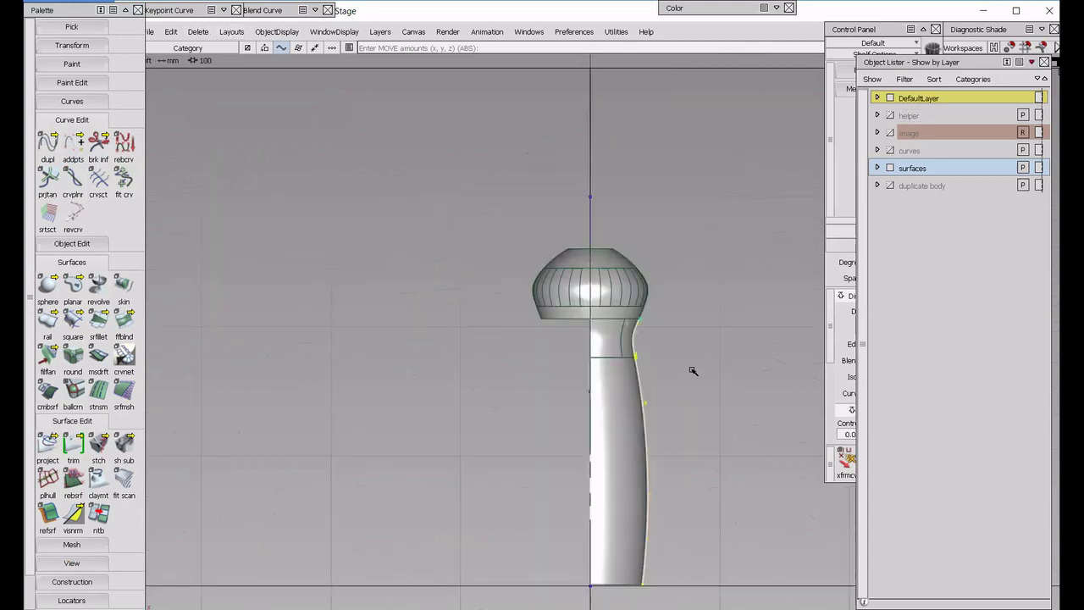
Move the duplicated edge curves slightly inward from the body's outer surface in the left view, and return to the perspective view.
{"action": "middle_click_drag", "start_coordinate": [714, 359], "coordinate": [703, 362]}
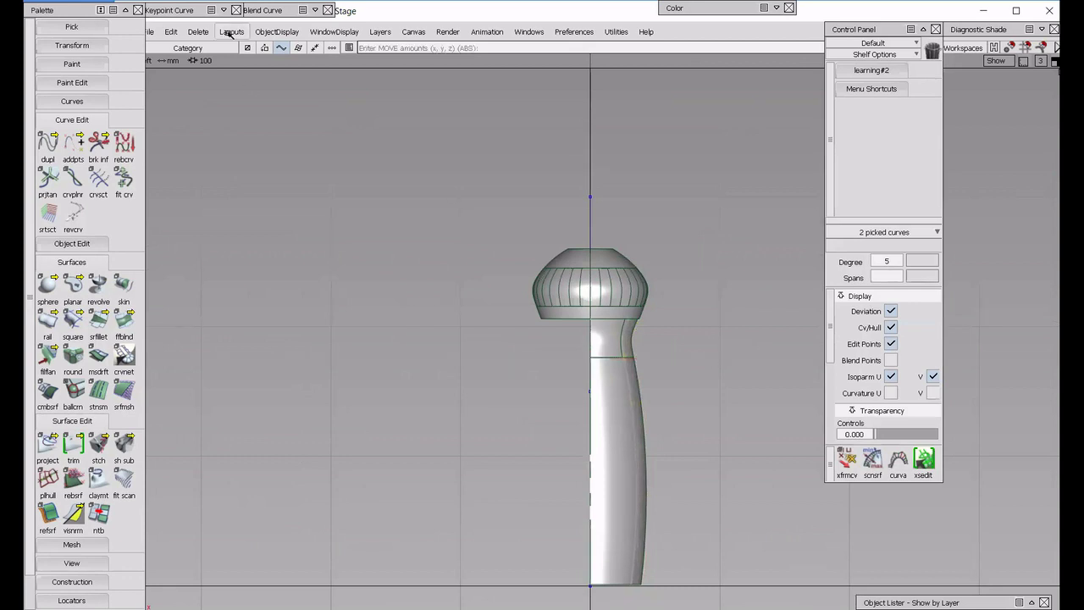
{"action": "key", "text": "F8"}
{"action": "left_click_drag", "start_coordinate": [555, 279], "coordinate": [503, 281], "text": "alt+shift"}
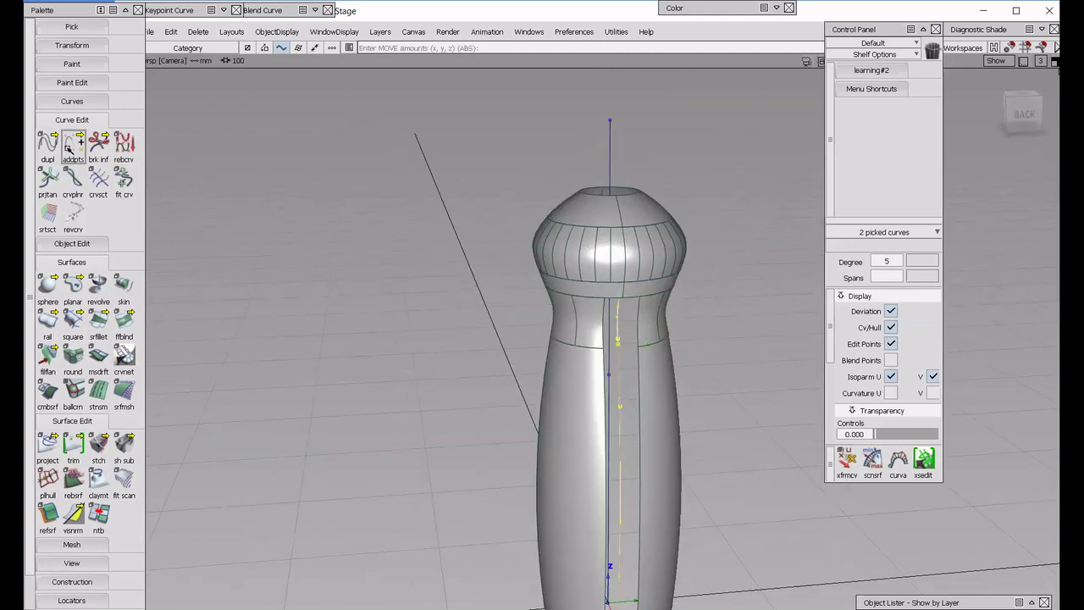
{"action": "left_click", "coordinate": [68, 148]}
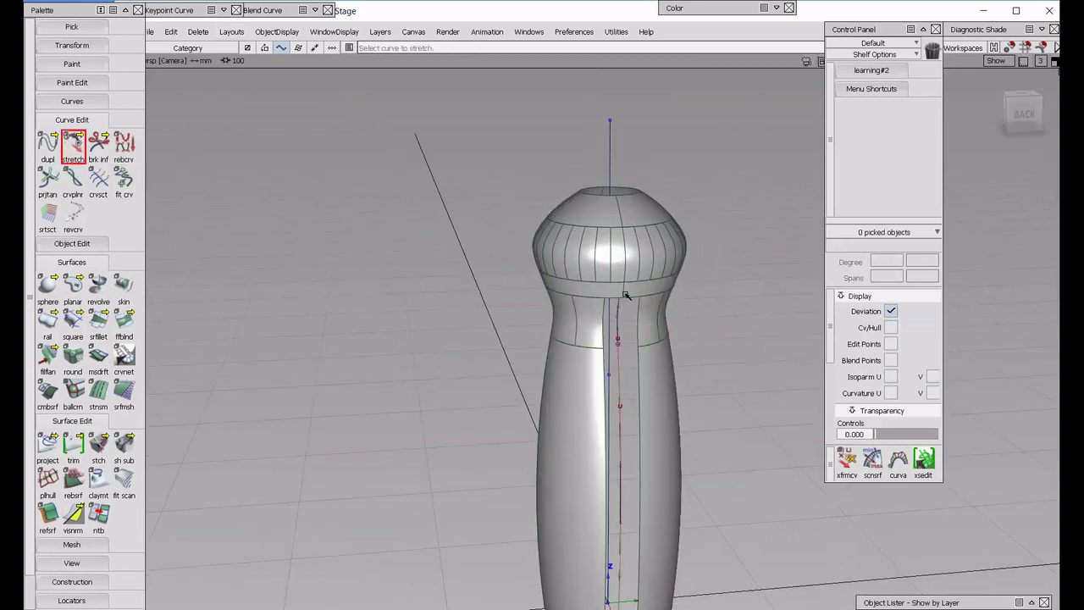
{"action": "left_click", "coordinate": [624, 293]}
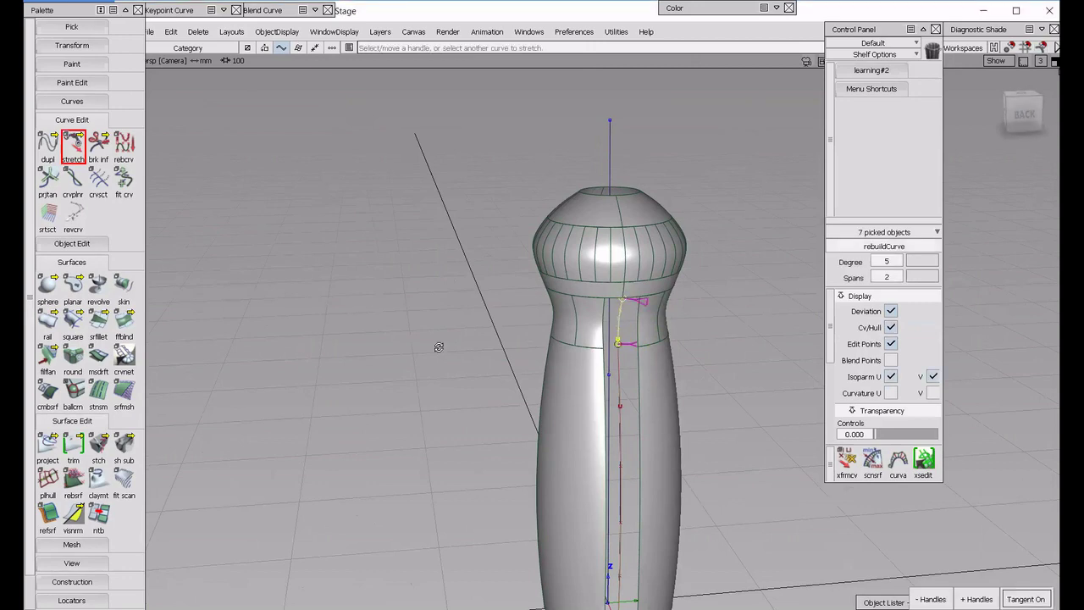
{"action": "left_click_drag", "start_coordinate": [439, 346], "coordinate": [391, 341], "text": "alt+shift"}
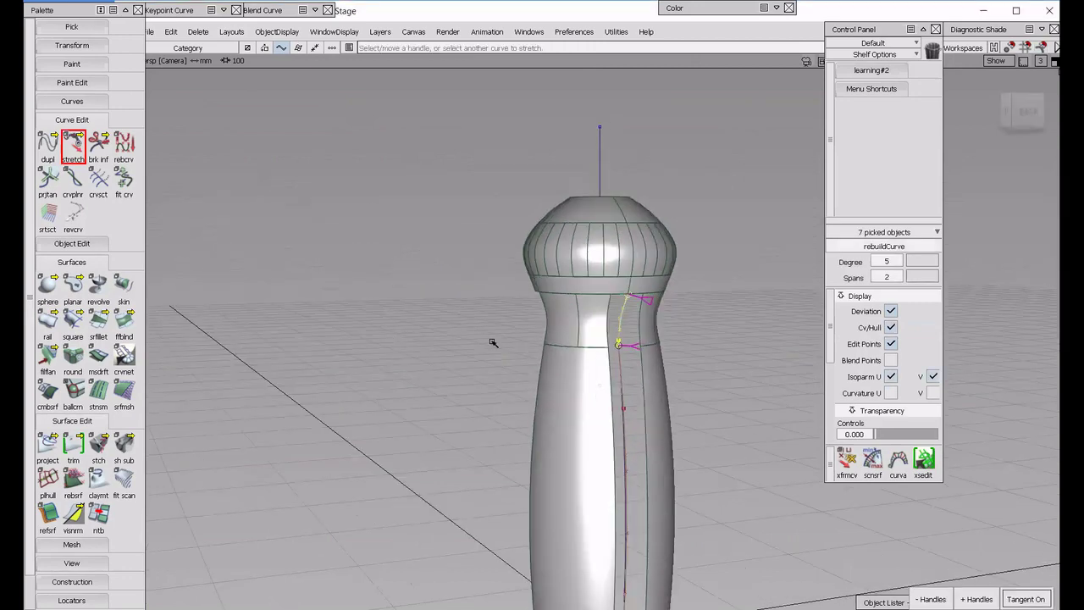
{"action": "left_click", "coordinate": [493, 344]}
{"action": "left_click_drag", "start_coordinate": [494, 344], "coordinate": [330, 262], "text": "alt+shift"}
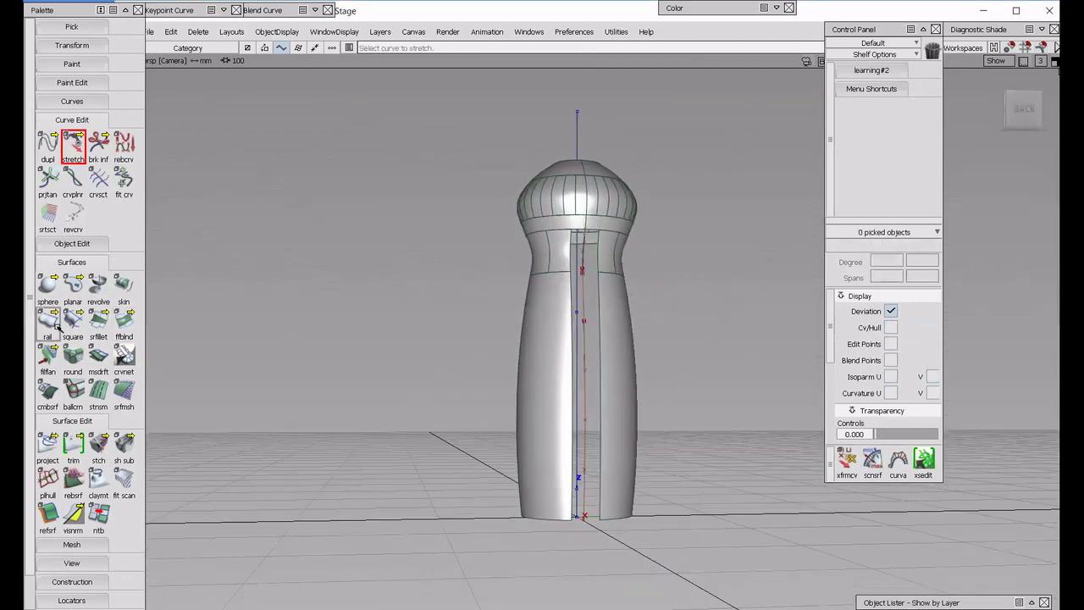
Create Freeform Blend surfaces with G2 Curvature from both edges of the strip opening to the inset centre curves, along the waist and lower body.
{"action": "left_click", "coordinate": [123, 326]}
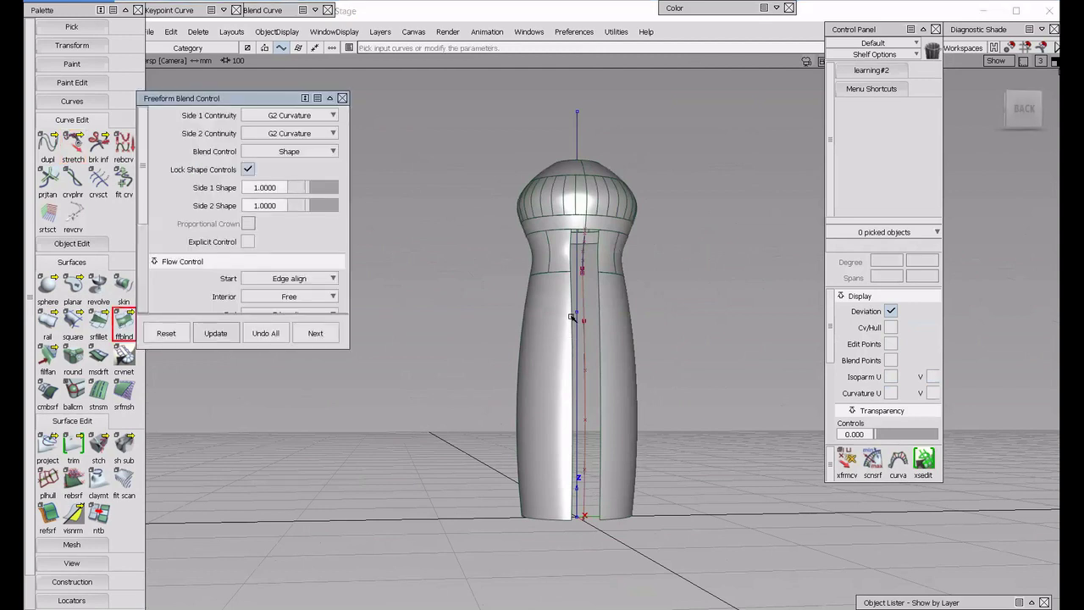
{"action": "left_click", "coordinate": [585, 335]}
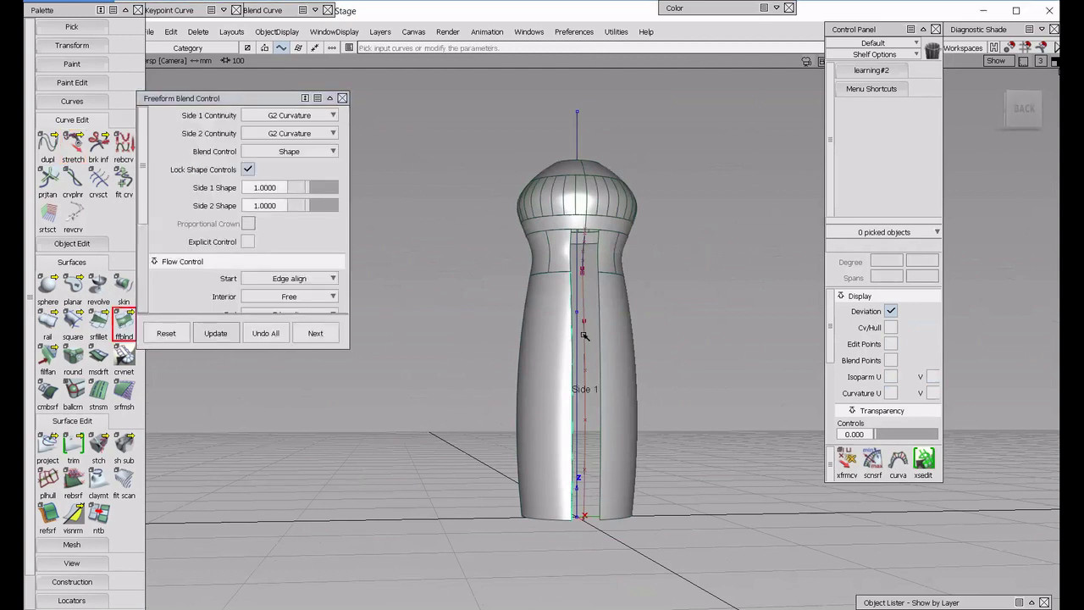
{"action": "left_click", "coordinate": [585, 335]}
{"action": "left_click_drag", "start_coordinate": [681, 358], "coordinate": [704, 332], "text": "alt+shift"}
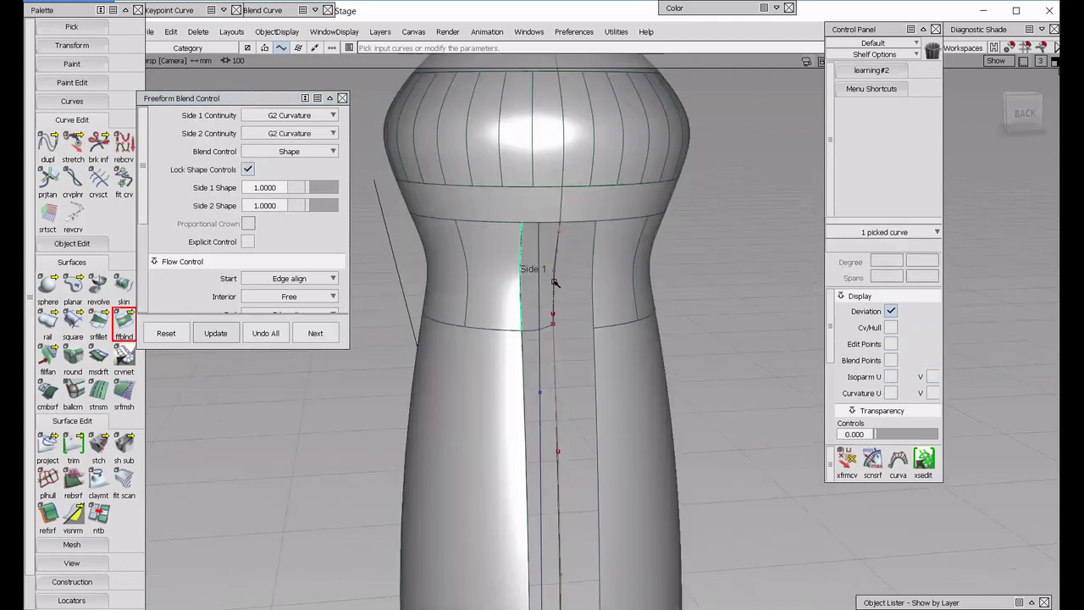
{"action": "left_click", "coordinate": [594, 281]}
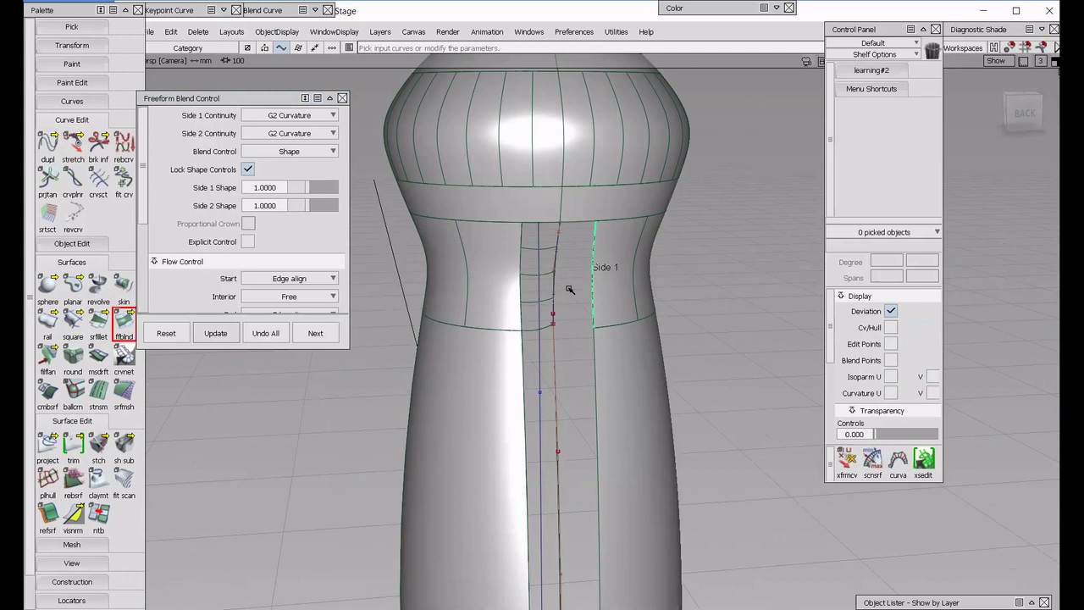
{"action": "left_click", "coordinate": [558, 397]}
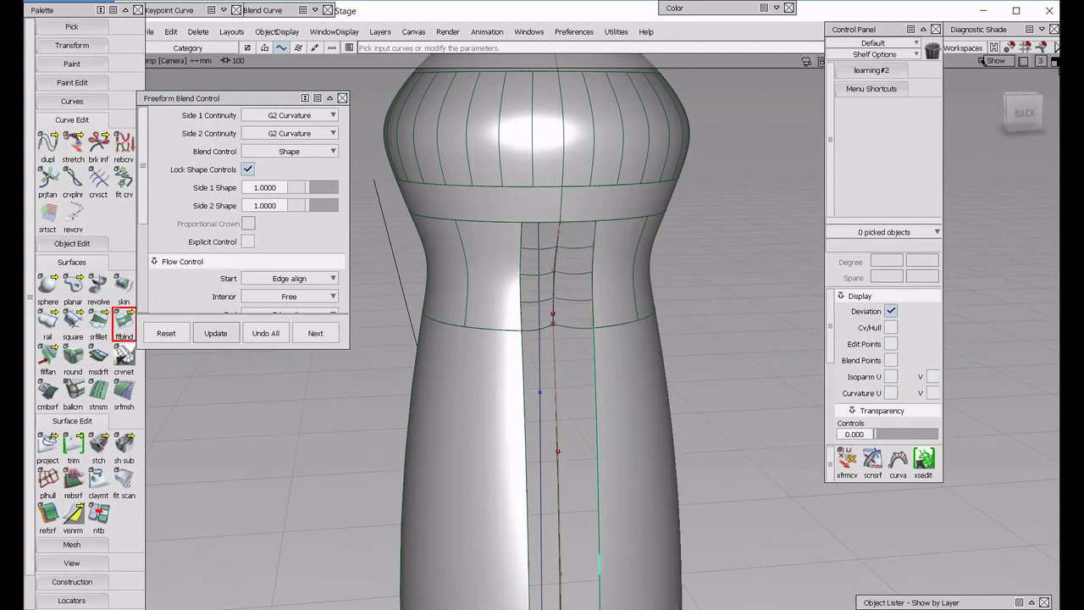
{"action": "double_click", "coordinate": [979, 30]}
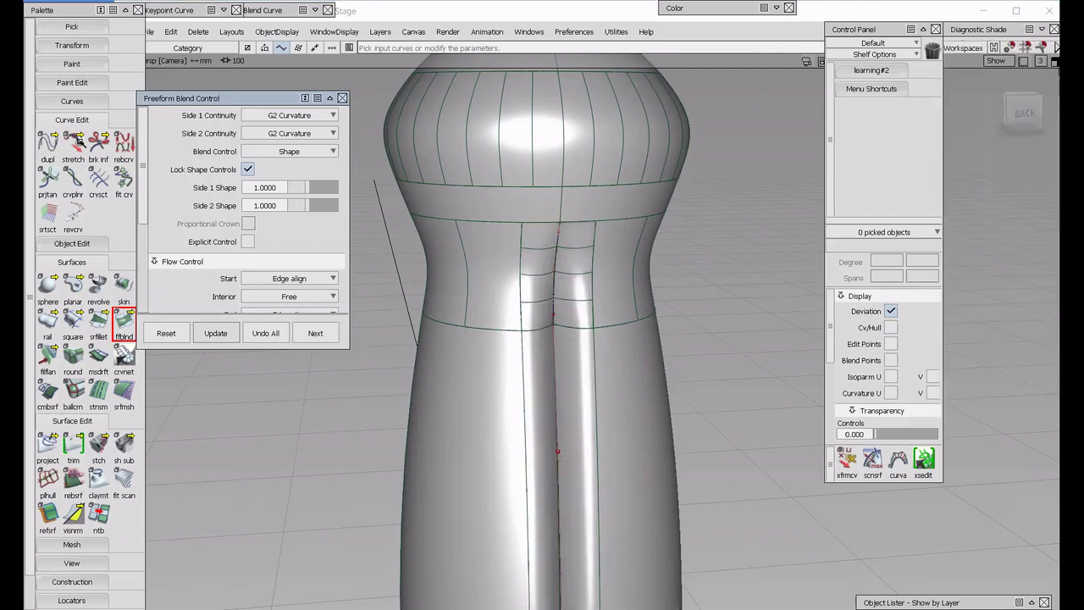
Align the left waist blend's upper edge to the fillet band above and its lower edge to the blend below, with G2 continuity and Edge alignment.
{"action": "left_click", "coordinate": [74, 243]}
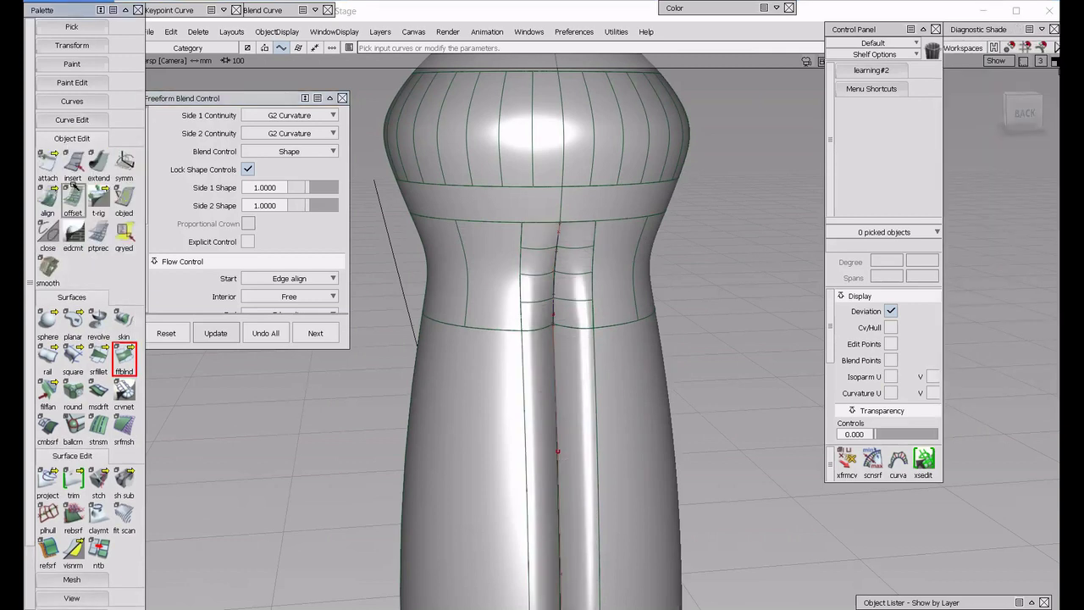
{"action": "left_click", "coordinate": [47, 196]}
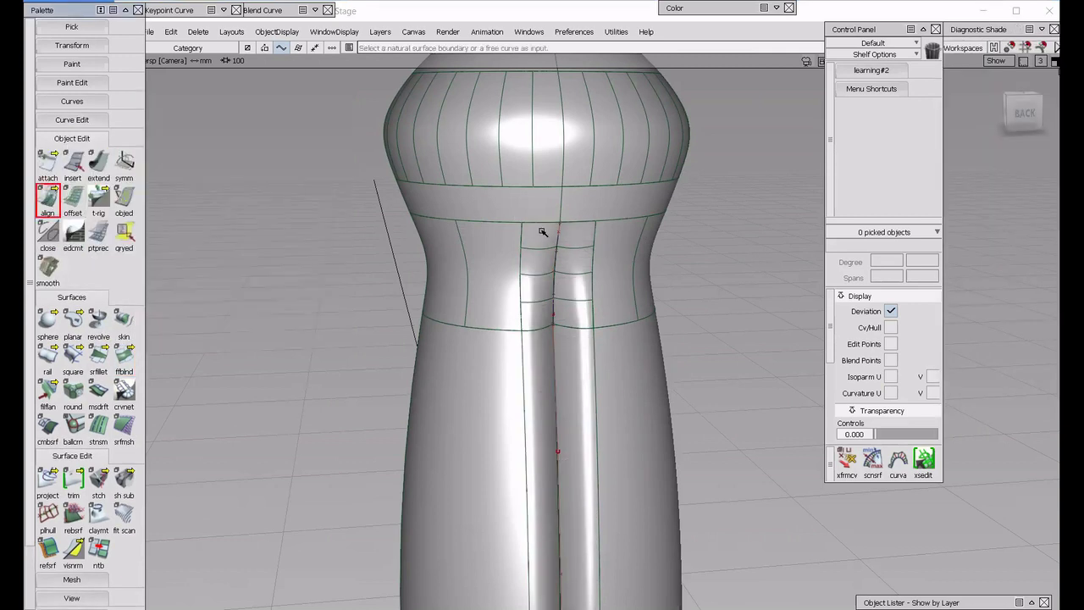
{"action": "left_click", "coordinate": [538, 221]}
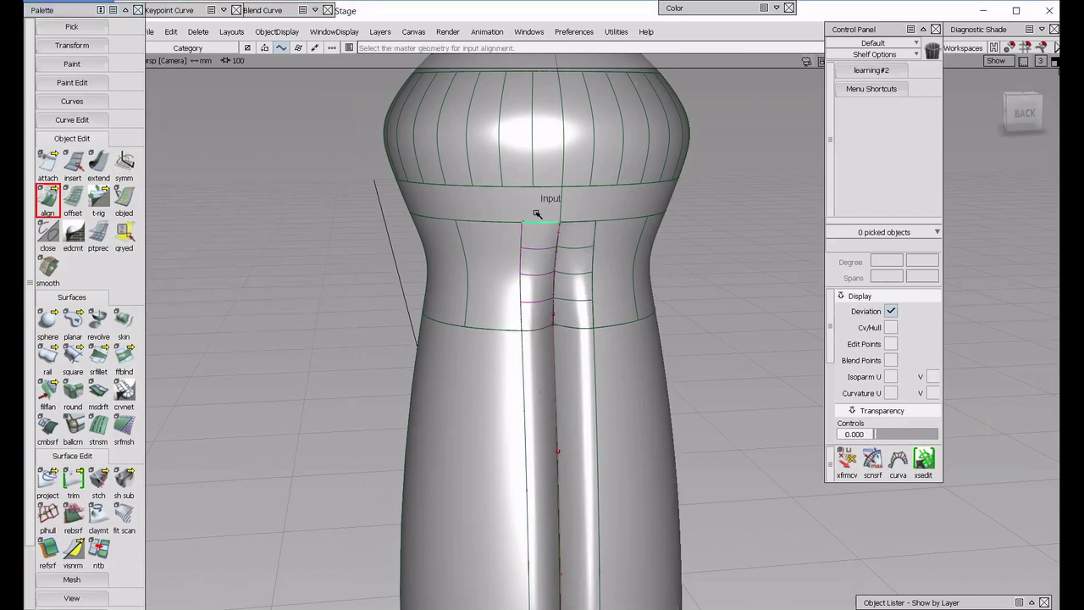
{"action": "left_click", "coordinate": [535, 213]}
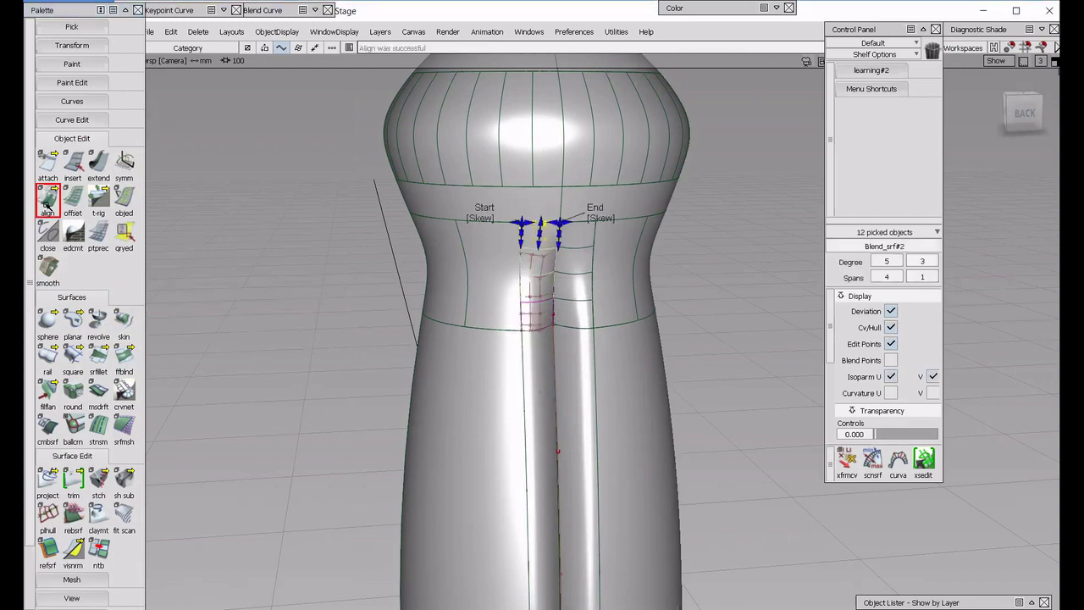
{"action": "double_click", "coordinate": [48, 205]}
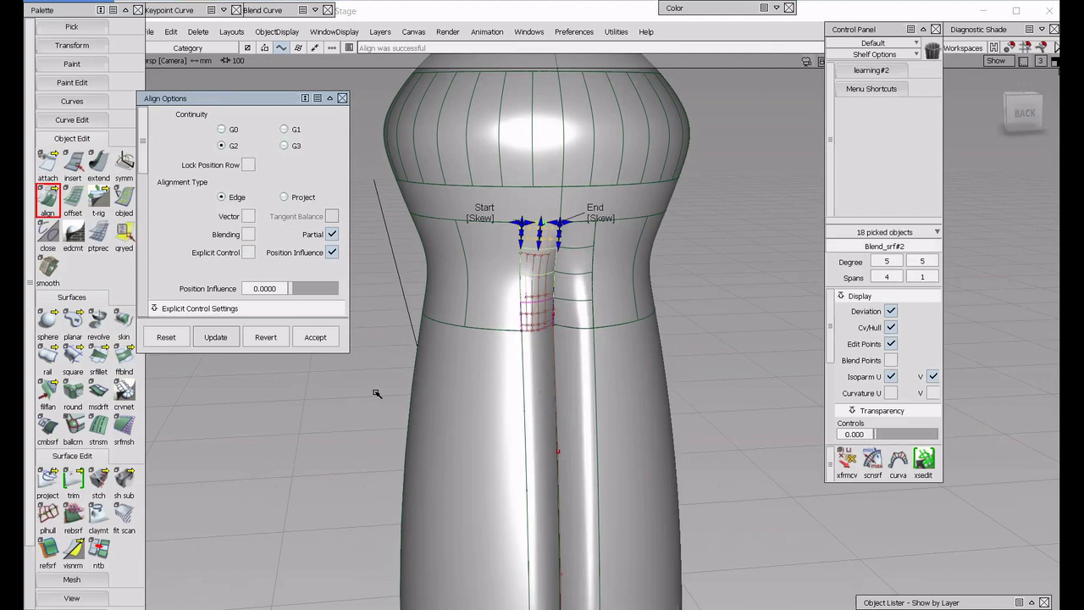
{"action": "left_click", "coordinate": [536, 340]}
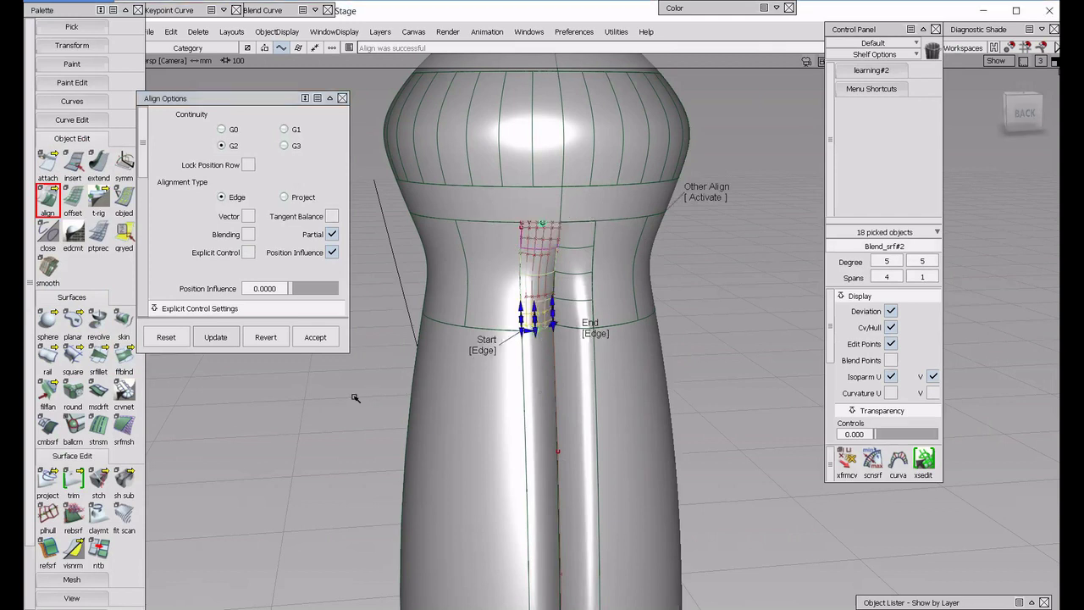
Align the right waist blend's upper and lower edges to the adjoining surfaces with G2 continuity, and check the shaded result without model curves.
{"action": "left_click", "coordinate": [574, 218]}
{"action": "left_click", "coordinate": [494, 346]}
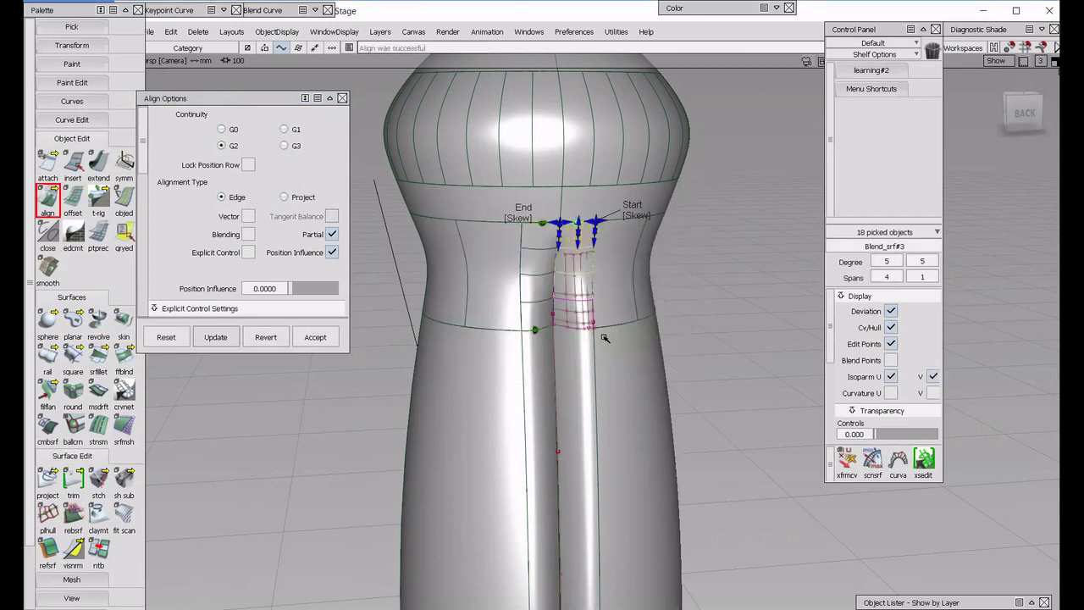
{"action": "left_click", "coordinate": [602, 335]}
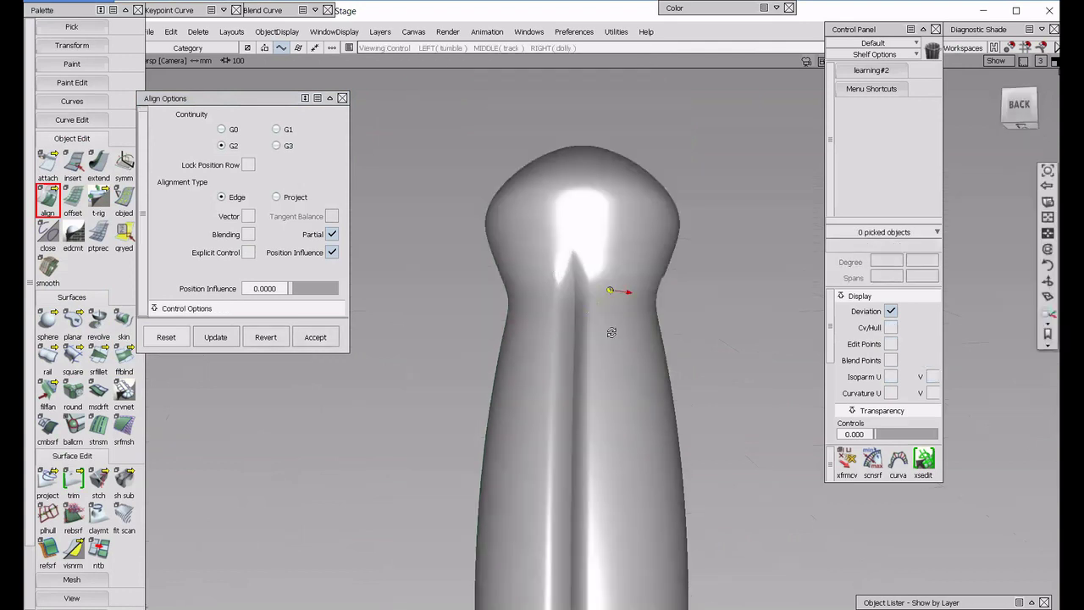
{"action": "left_click_drag", "start_coordinate": [610, 332], "coordinate": [621, 330], "text": "alt+shift"}
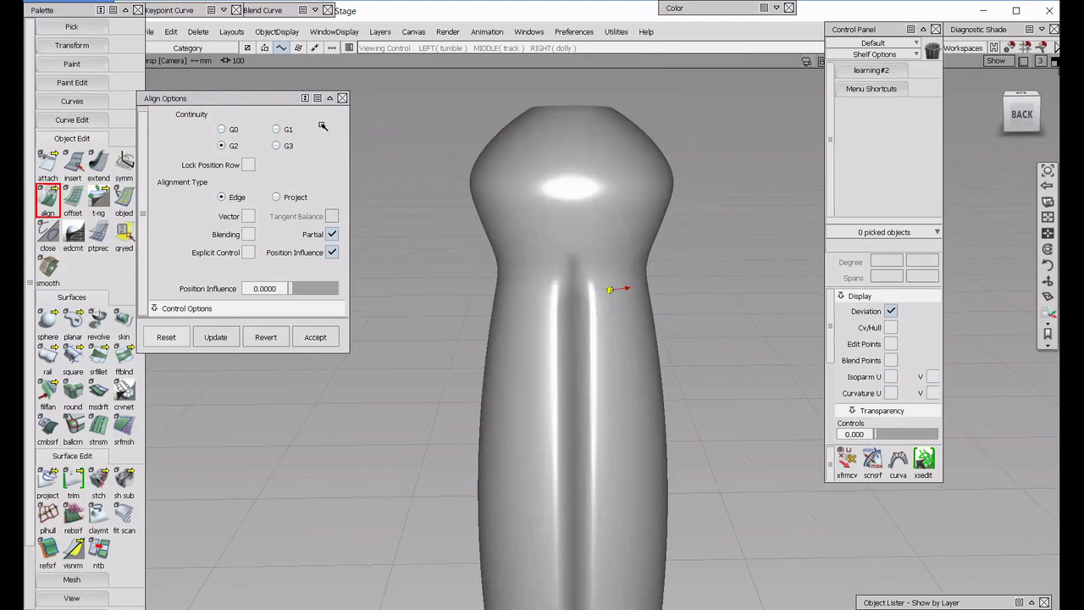
{"action": "key", "text": "ctrl+m"}
{"action": "left_click", "coordinate": [342, 99]}
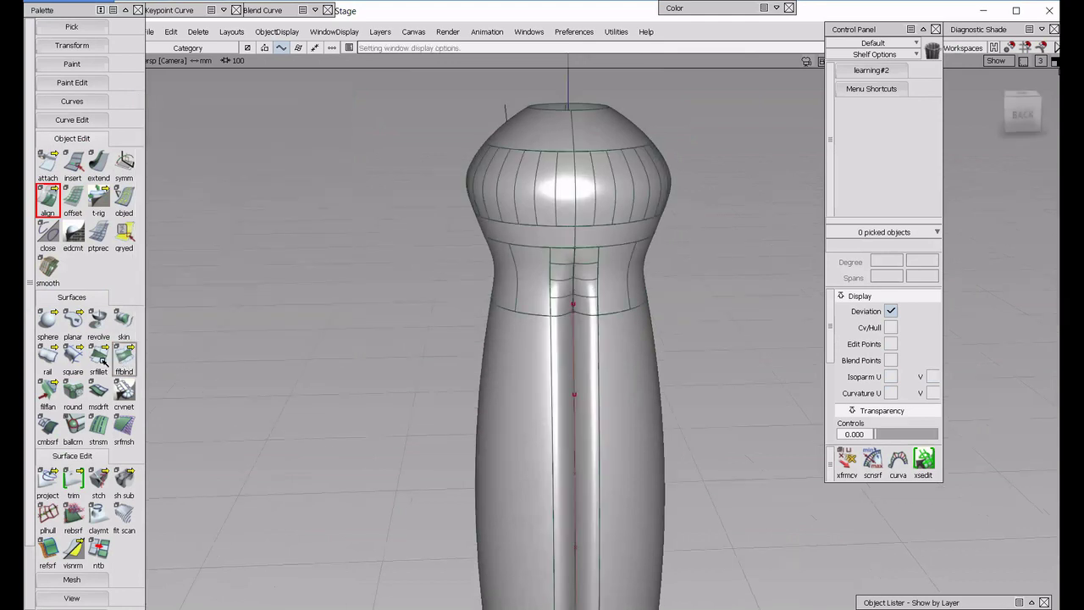
Build a G2 Curvature surface fillet with a chordal length of 8 between the left and right blend surfaces of the strip.
{"action": "left_click", "coordinate": [100, 358]}
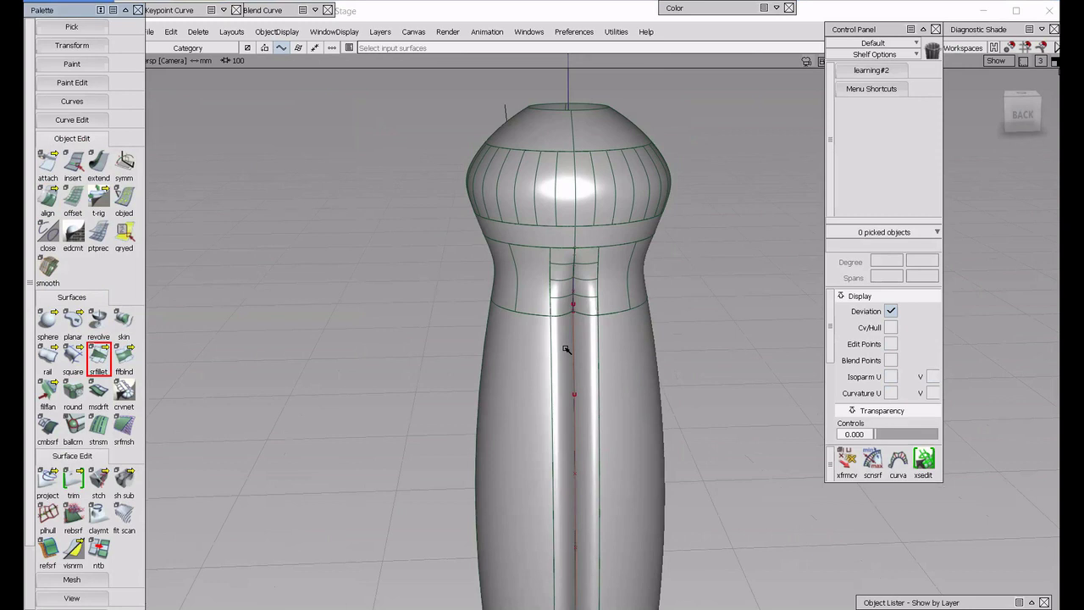
{"action": "left_click", "coordinate": [567, 349]}
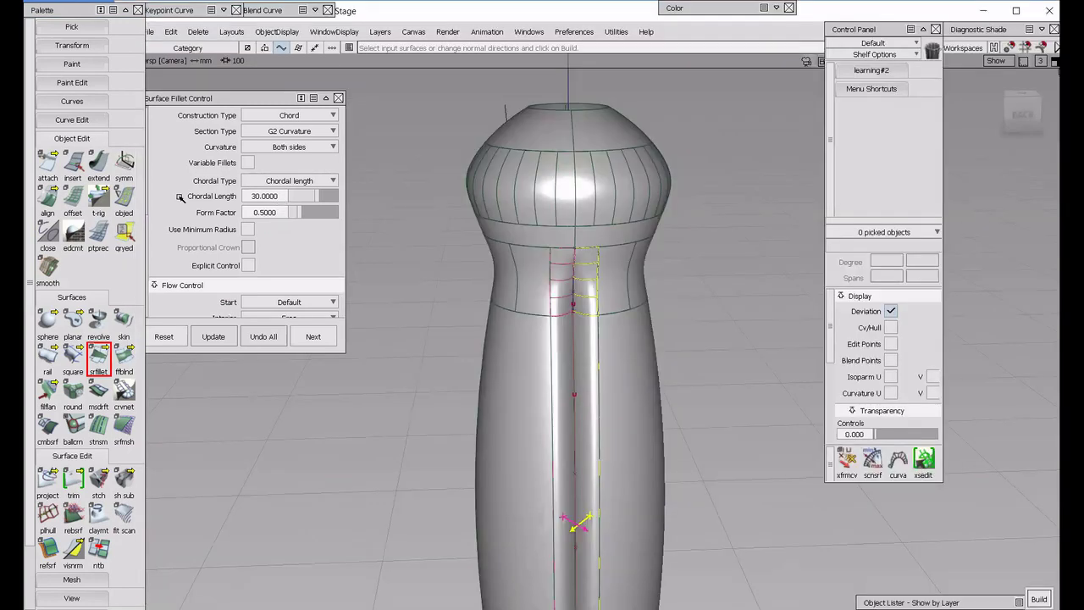
{"action": "left_click", "coordinate": [180, 197]}
{"action": "type", "text": "8"}
{"action": "key", "text": "Return"}
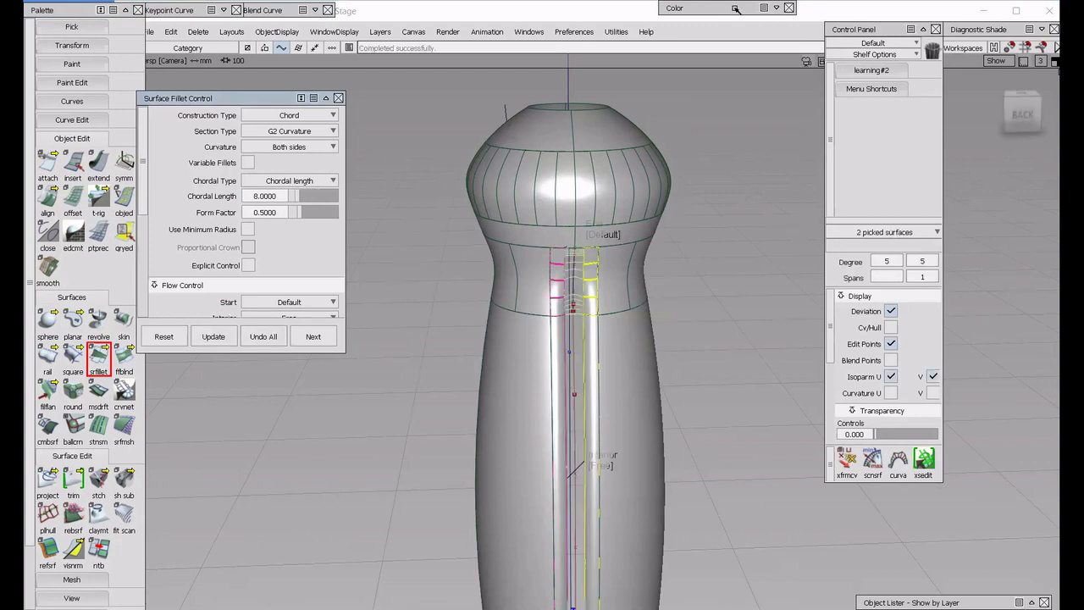
{"action": "left_click", "coordinate": [977, 29]}
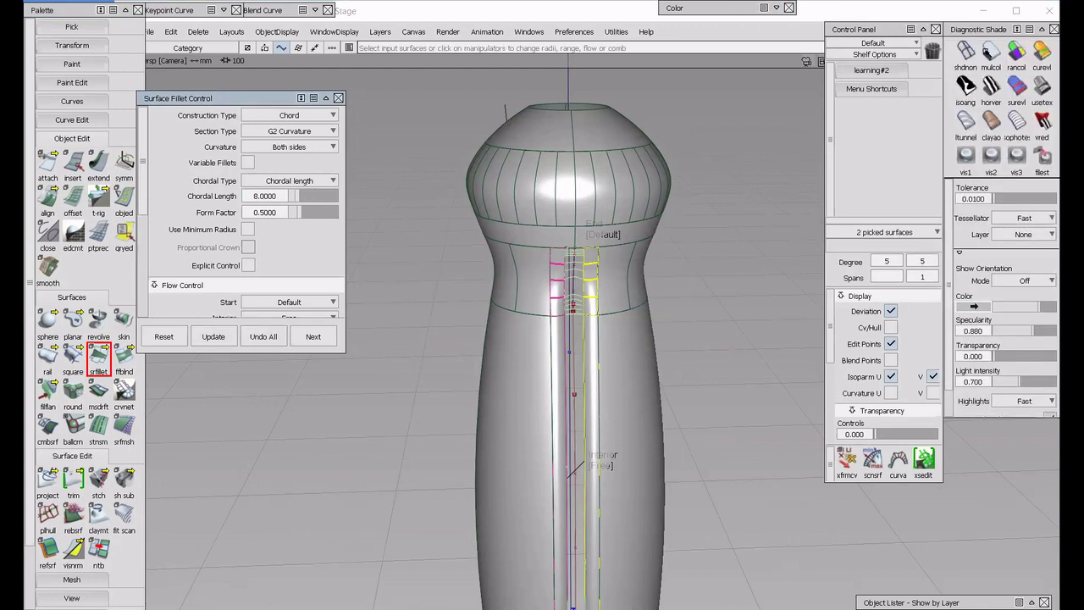
{"action": "left_click", "coordinate": [988, 53]}
Try a chordal length of 10 for the strip's surface fillet, and return it to 8.
{"action": "right_click_drag", "start_coordinate": [657, 300], "coordinate": [728, 295], "text": "alt+shift"}
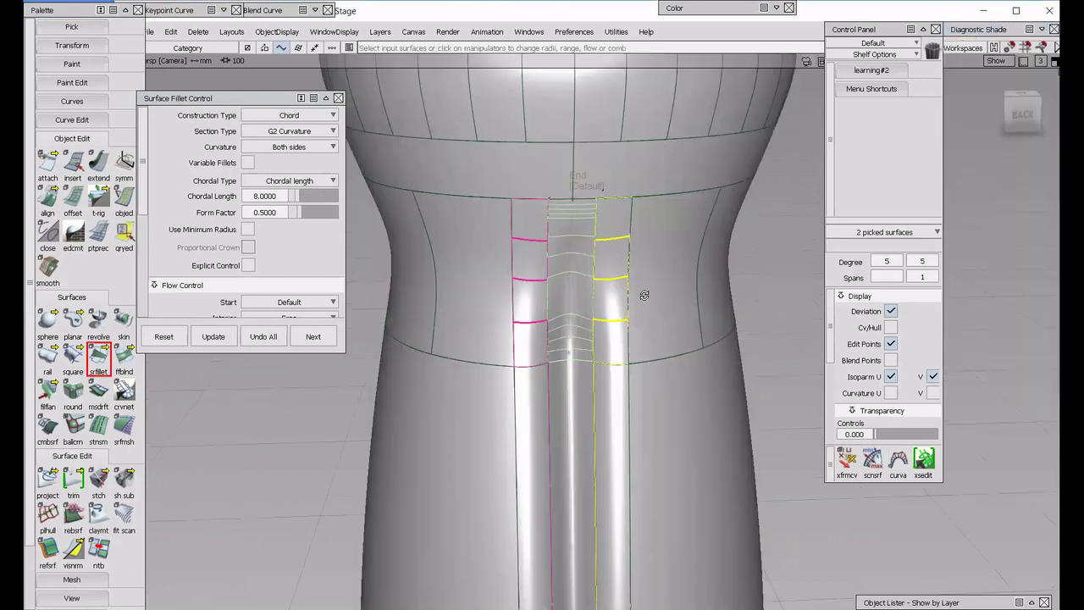
{"action": "left_click_drag", "start_coordinate": [728, 294], "coordinate": [699, 271], "text": "alt+shift"}
{"action": "right_click_drag", "start_coordinate": [700, 271], "coordinate": [660, 278], "text": "alt+shift"}
{"action": "mouse_move", "coordinate": [660, 278]}
{"action": "left_mouse_down", "text": "alt+shift"}
{"action": "mouse_move", "coordinate": [669, 250]}
{"action": "mouse_move", "coordinate": [681, 271]}
{"action": "left_mouse_up", "text": "alt+shift"}
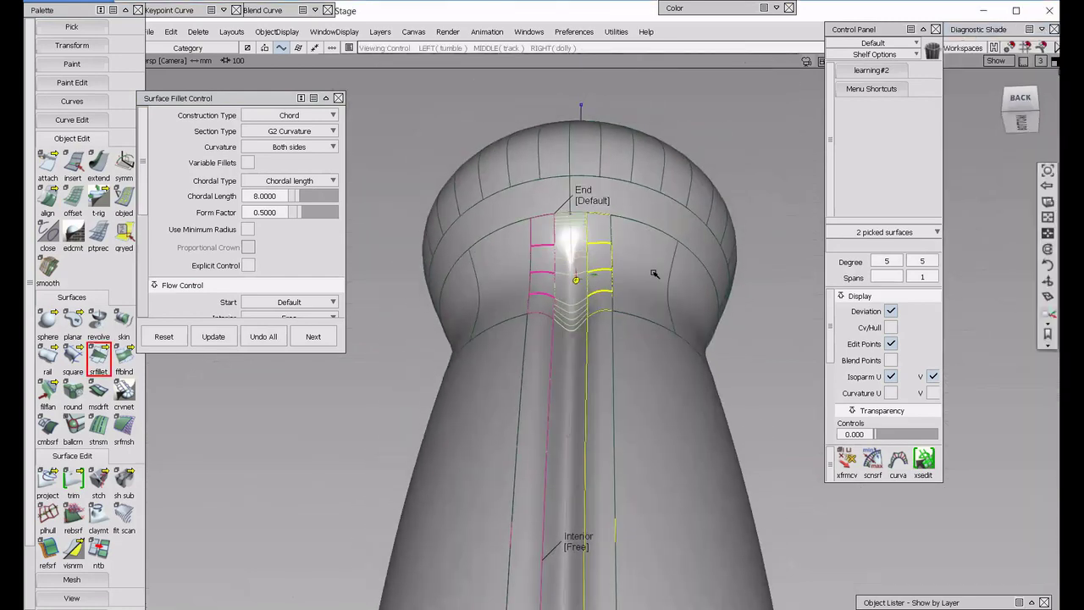
{"action": "right_click_drag", "start_coordinate": [653, 274], "coordinate": [611, 284], "text": "alt+shift"}
{"action": "left_click_drag", "start_coordinate": [612, 283], "coordinate": [640, 406], "text": "alt+shift"}
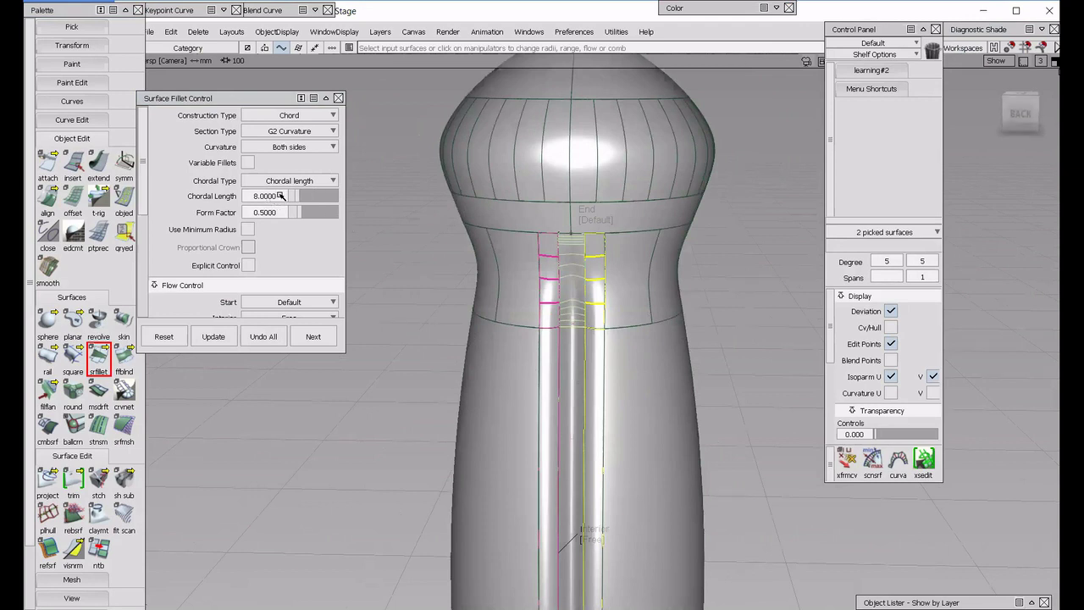
{"action": "double_click", "coordinate": [275, 196]}
{"action": "type", "text": "10"}
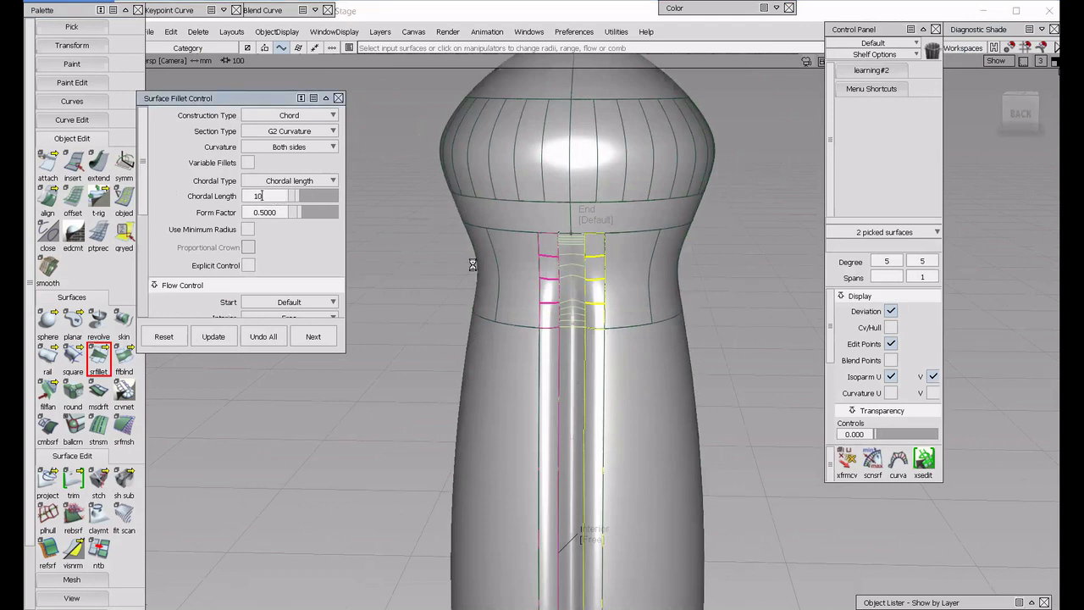
{"action": "key", "text": "Return"}
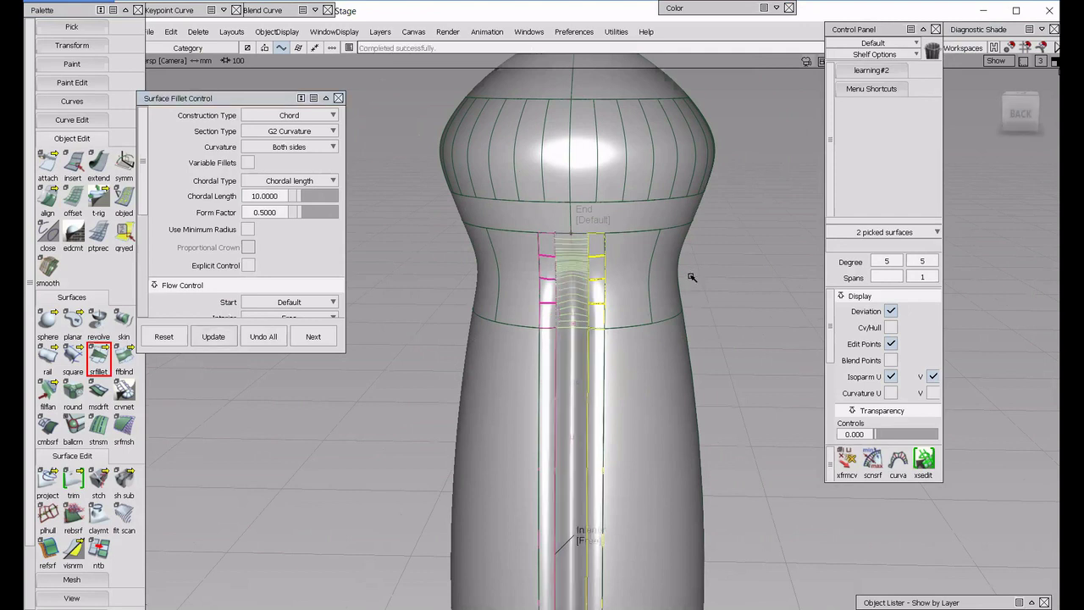
{"action": "left_click", "coordinate": [288, 197]}
{"action": "type", "text": "8"}
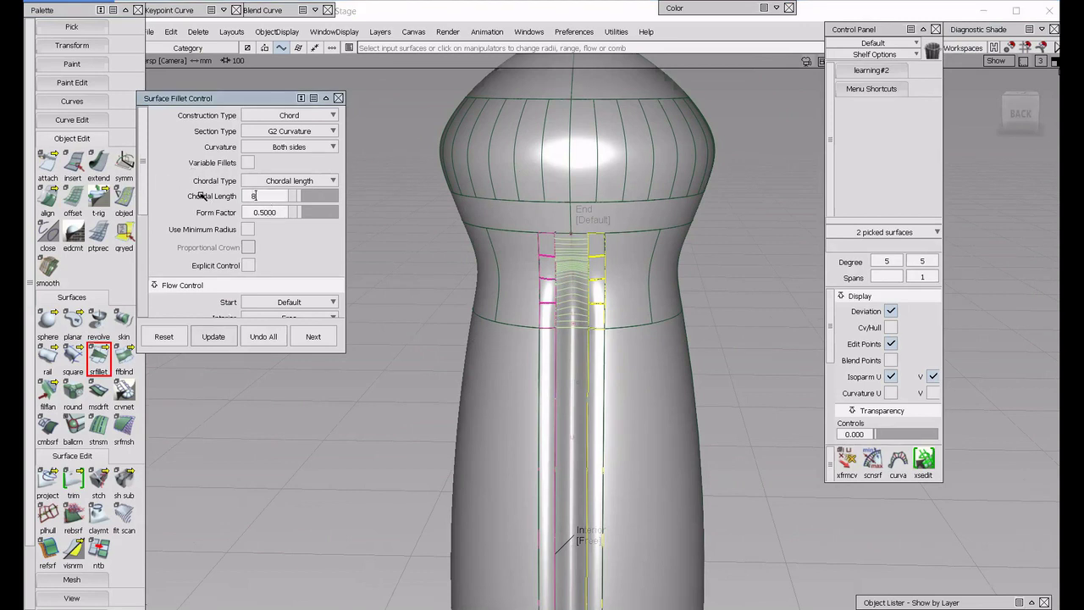
{"action": "key", "text": "Return"}
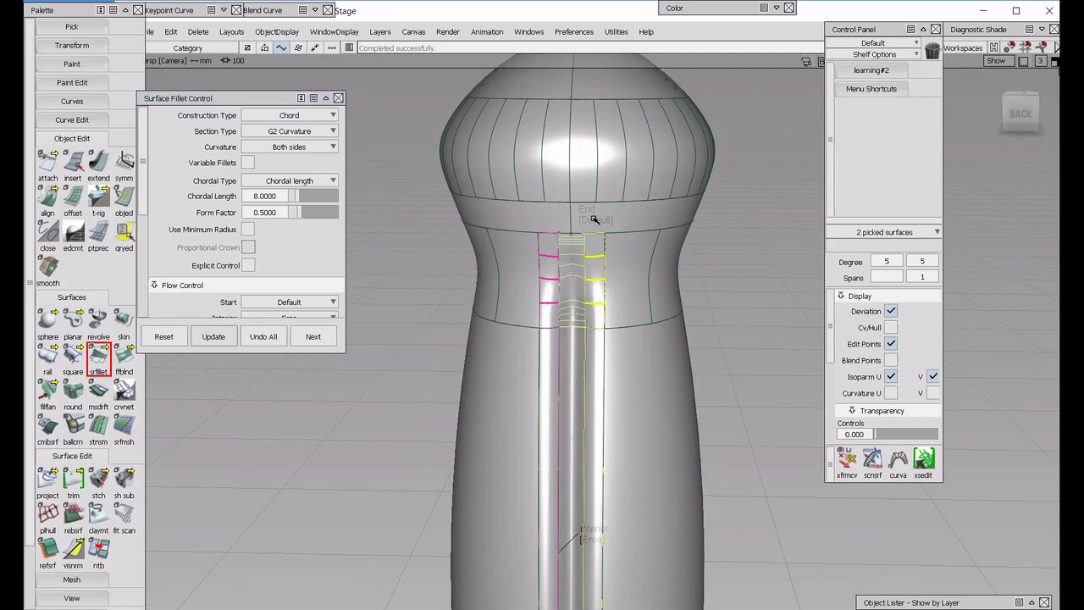
Set the flow at both ends of the groove's surface fillet to Edge align, and check the shaded result without model curves.
{"action": "right_click_drag", "start_coordinate": [717, 332], "coordinate": [714, 311], "text": "alt+shift"}
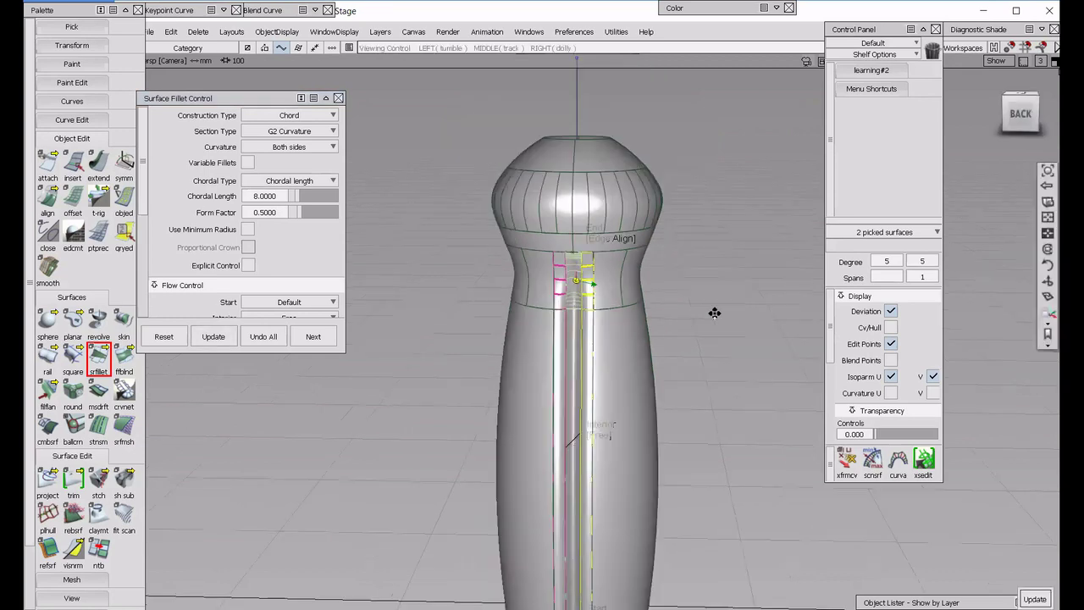
{"action": "middle_click_drag", "start_coordinate": [714, 312], "coordinate": [716, 224], "text": "alt+shift"}
{"action": "left_click", "coordinate": [614, 451]}
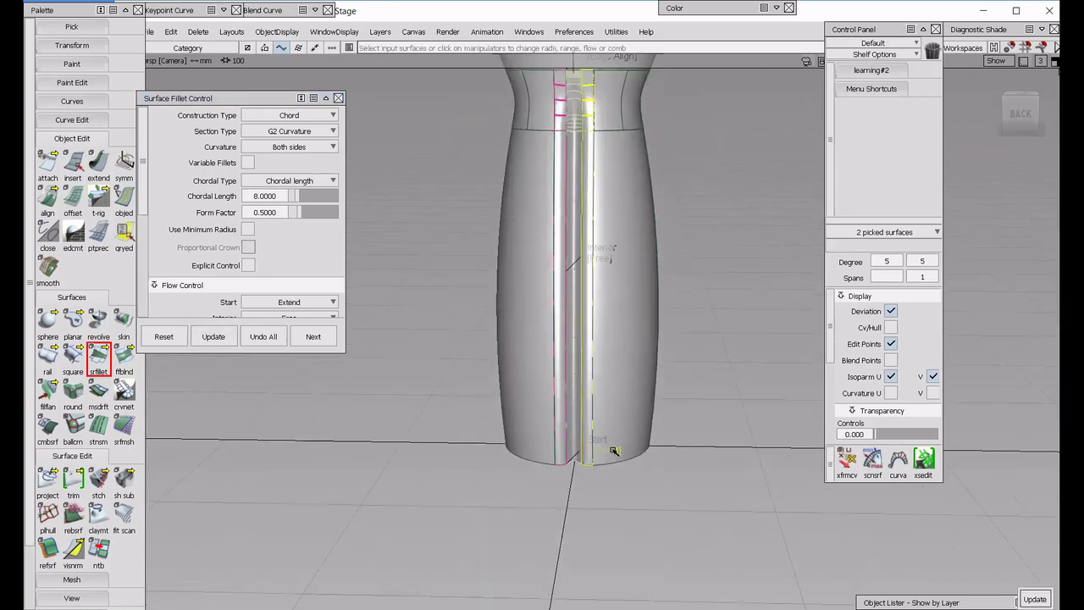
{"action": "left_click", "coordinate": [616, 449]}
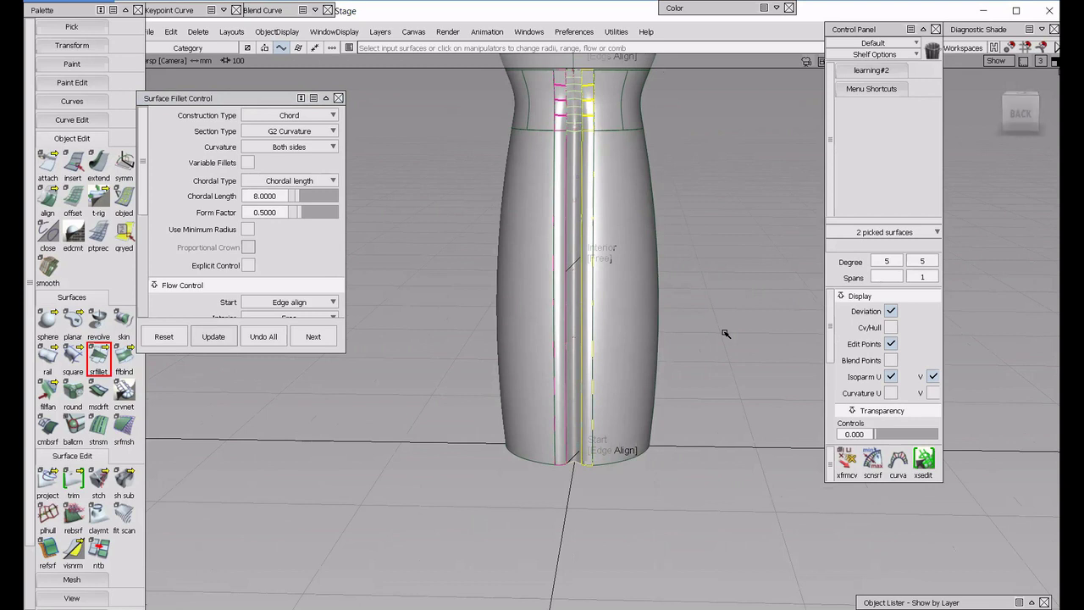
{"action": "left_click_drag", "start_coordinate": [719, 337], "coordinate": [718, 302], "text": "ctrl+shift"}
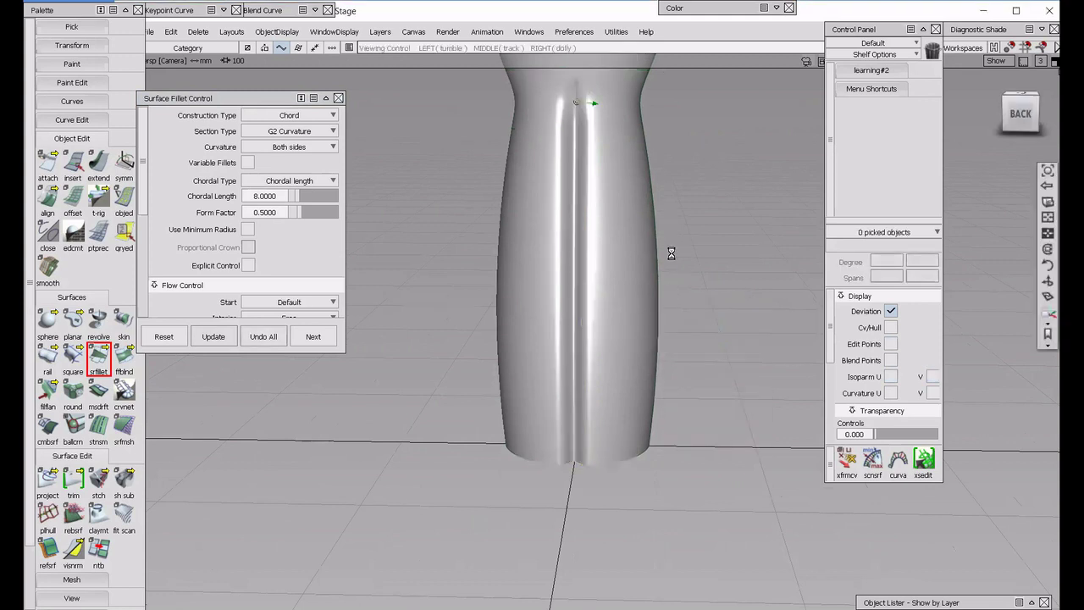
{"action": "left_click_drag", "start_coordinate": [620, 192], "coordinate": [249, 88], "text": "alt+shift"}
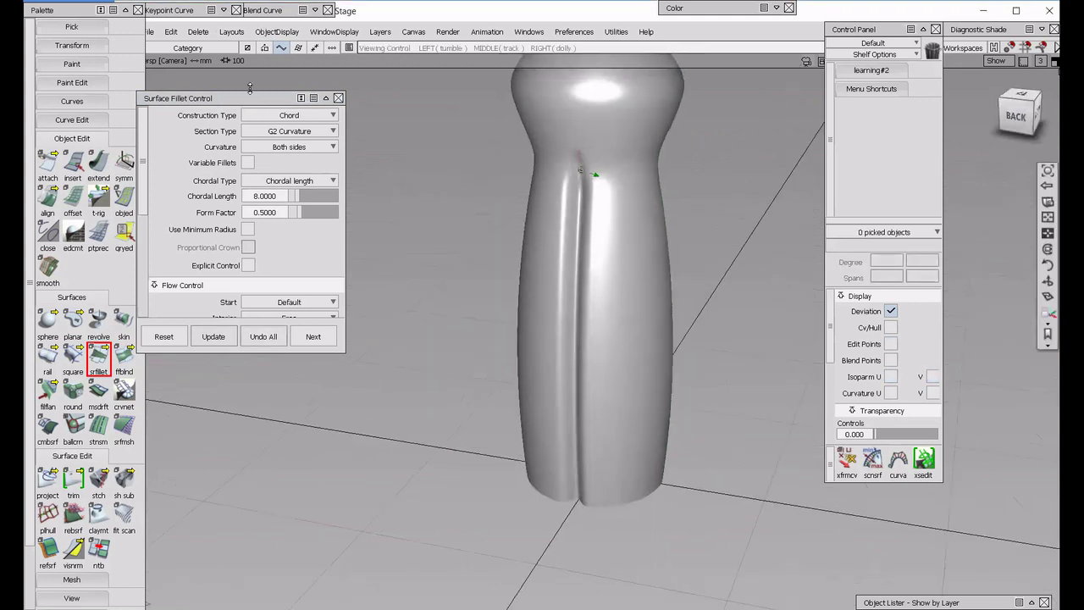
Save the model to the Desktop under the file name waterbottle.
{"action": "left_click", "coordinate": [126, 10]}
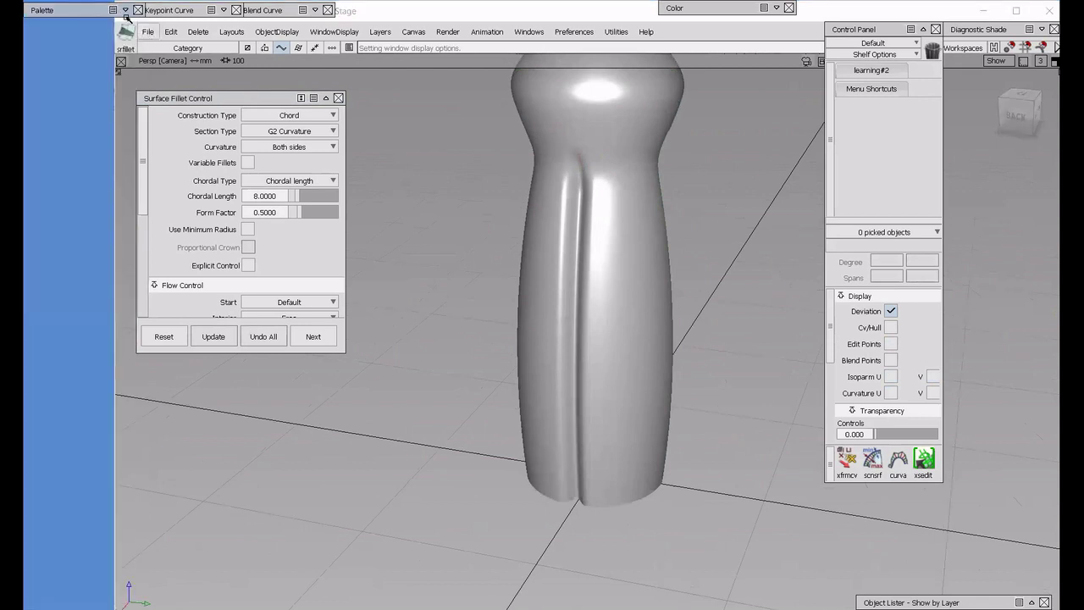
{"action": "left_click", "coordinate": [121, 9]}
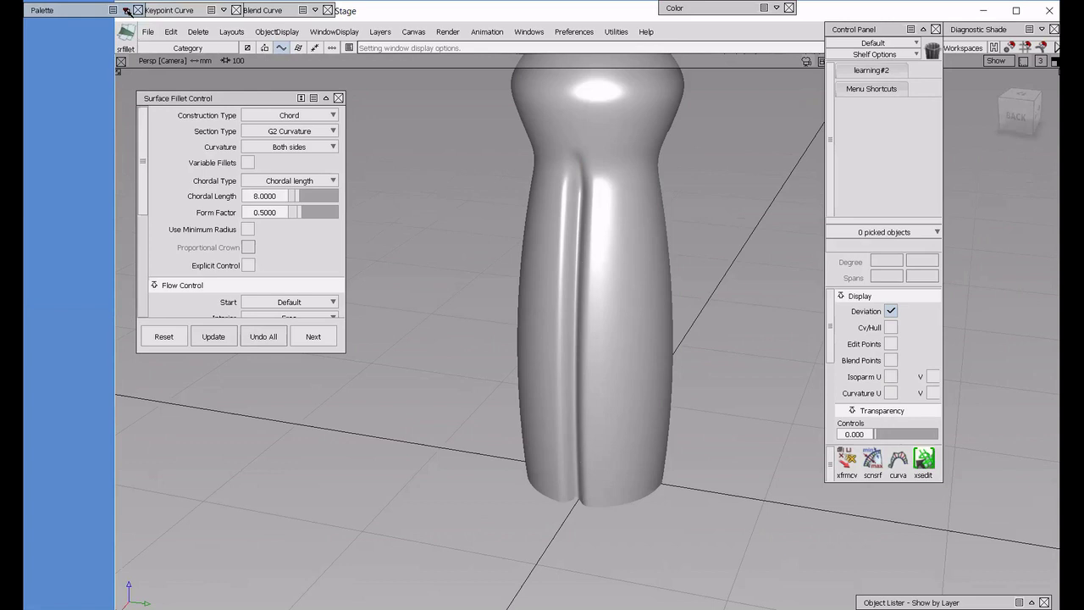
{"action": "left_click", "coordinate": [126, 10]}
{"action": "left_click", "coordinate": [147, 32]}
{"action": "left_click", "coordinate": [167, 118]}
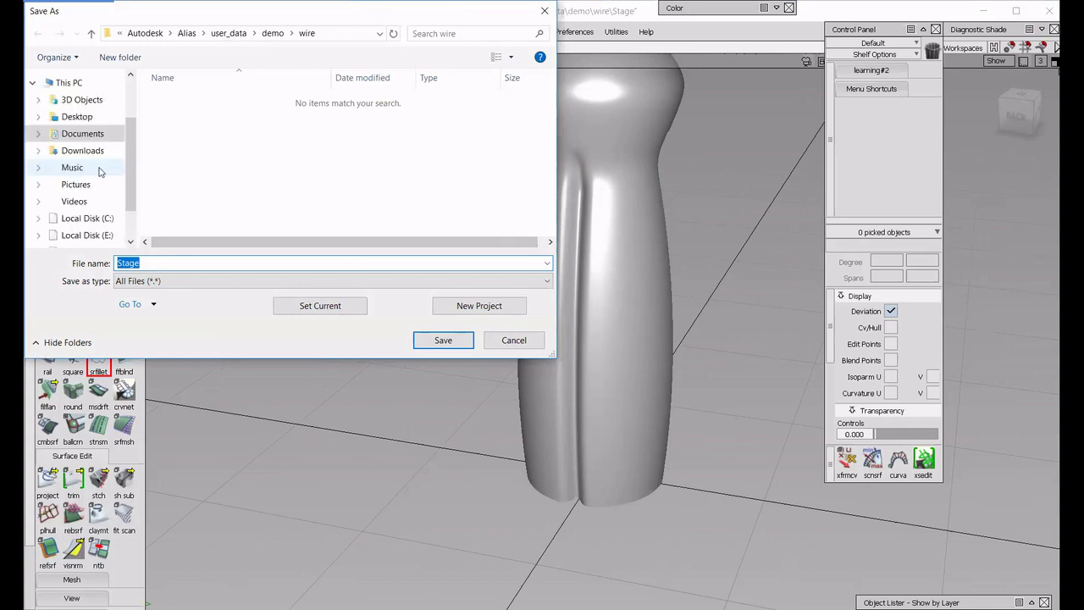
{"action": "left_click", "coordinate": [85, 121]}
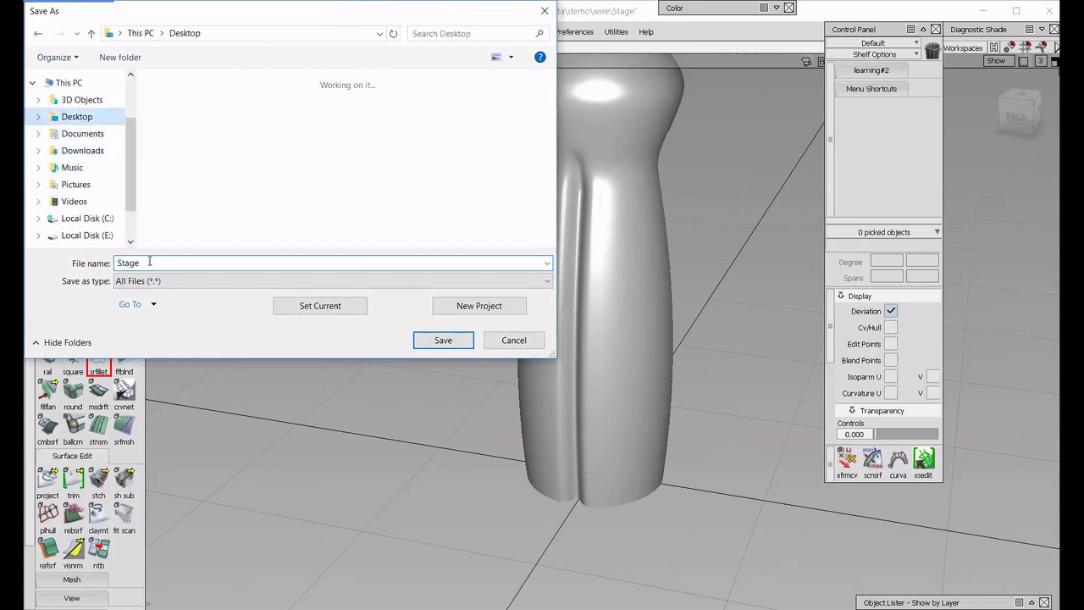
{"action": "left_click", "coordinate": [144, 262]}
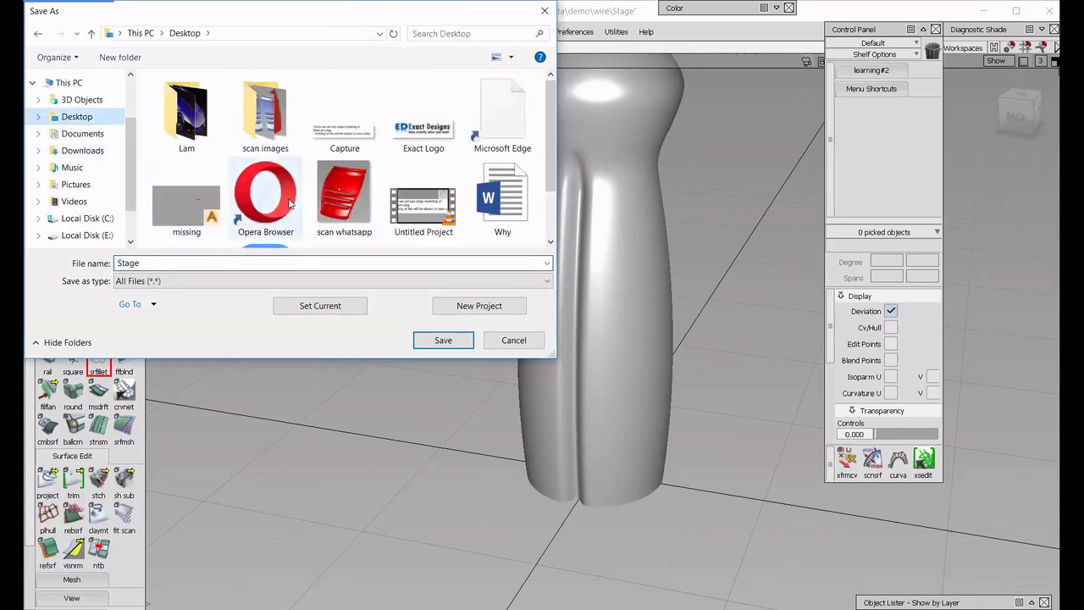
{"action": "scroll", "coordinate": [265, 211], "scroll_direction": "down", "scroll_amount": 1}
{"action": "key", "text": "ctrl+a"}
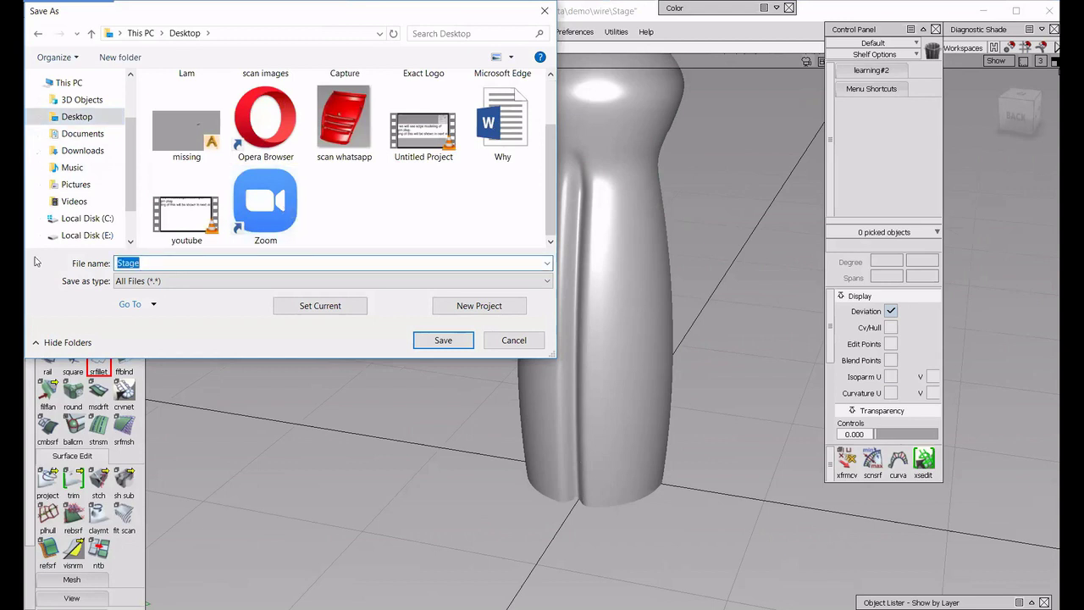
{"action": "key", "text": "BackSpace"}
{"action": "type", "text": "waterbottle"}
{"action": "key", "text": "Return"}
Create a plane extending beyond the bottle's base, move it to the bottle's lower edge, and shade it.
{"action": "left_click", "coordinate": [325, 98]}
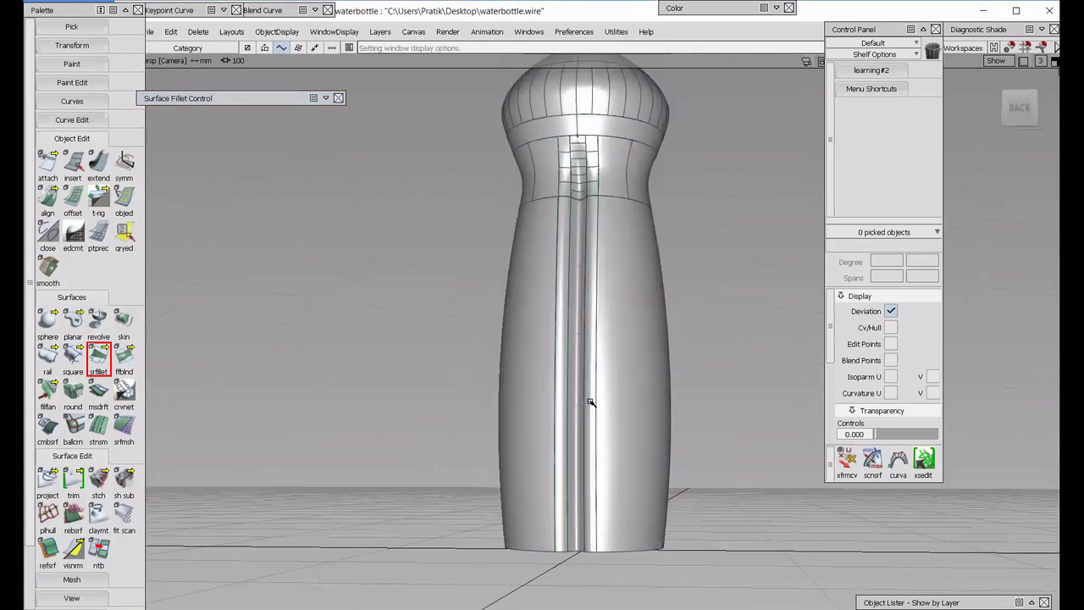
{"action": "middle_click_drag", "start_coordinate": [587, 401], "coordinate": [588, 360], "text": "alt+shift"}
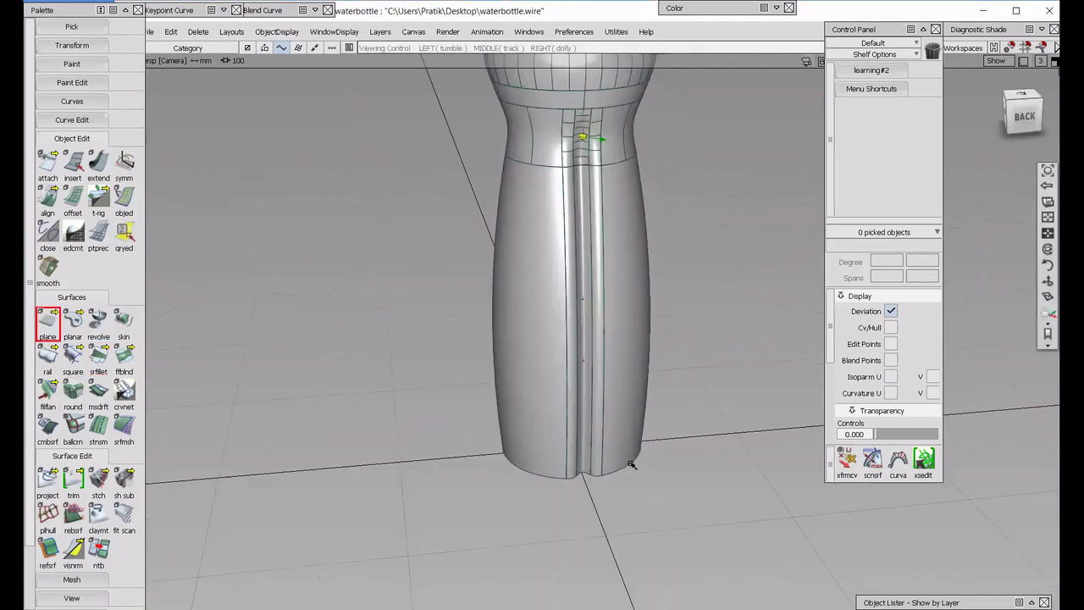
{"action": "left_click_drag", "start_coordinate": [634, 463], "coordinate": [666, 517], "text": "alt+shift"}
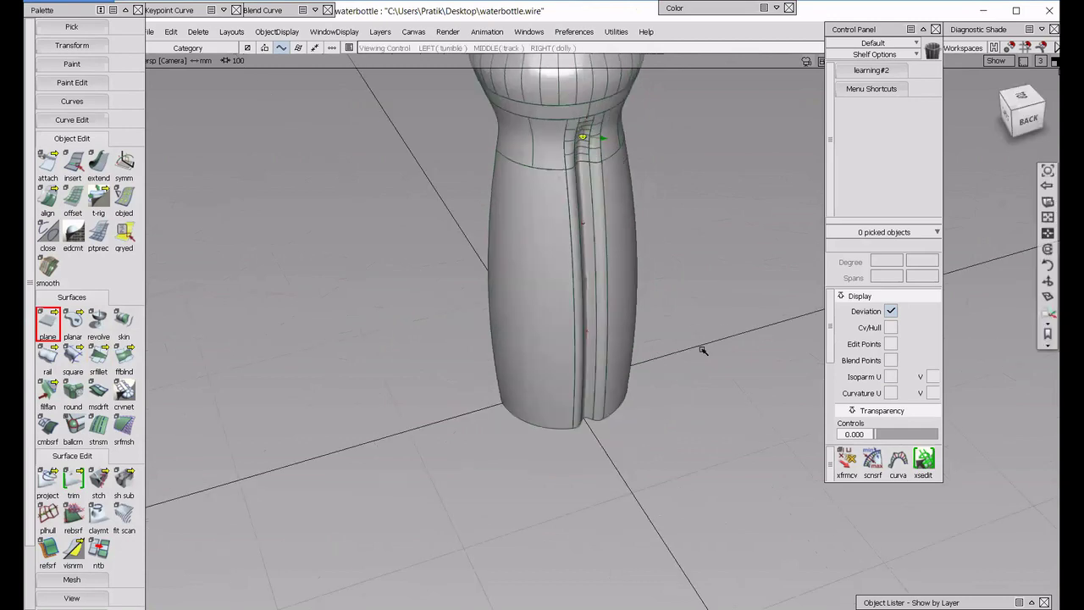
{"action": "left_click_drag", "start_coordinate": [704, 351], "coordinate": [700, 300], "text": "alt+shift"}
{"action": "left_click", "coordinate": [700, 298]}
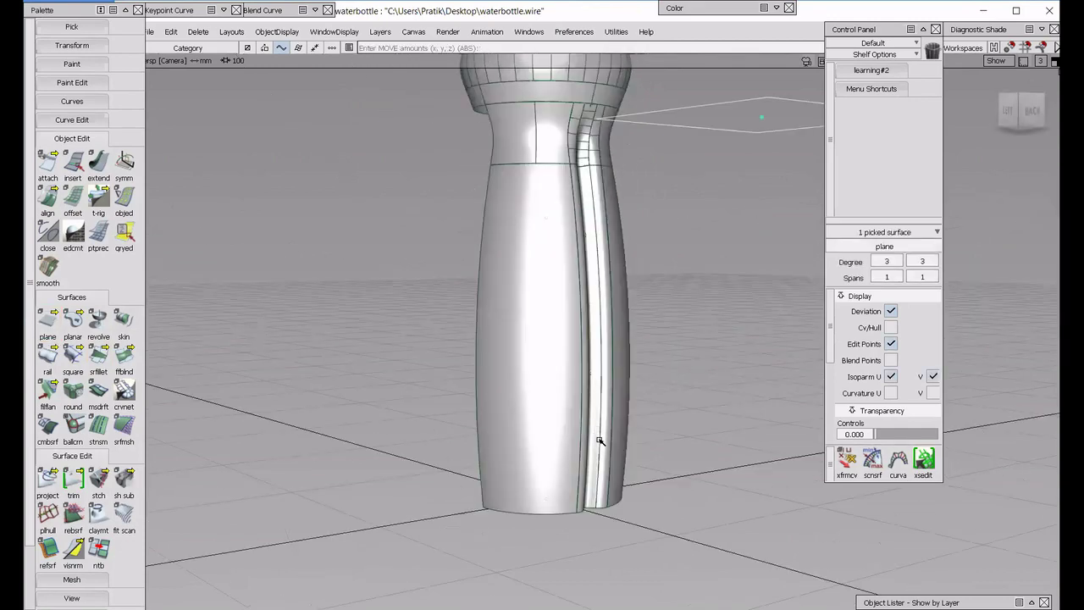
{"action": "left_click_drag", "start_coordinate": [599, 441], "coordinate": [598, 581], "text": "ctrl+alt"}
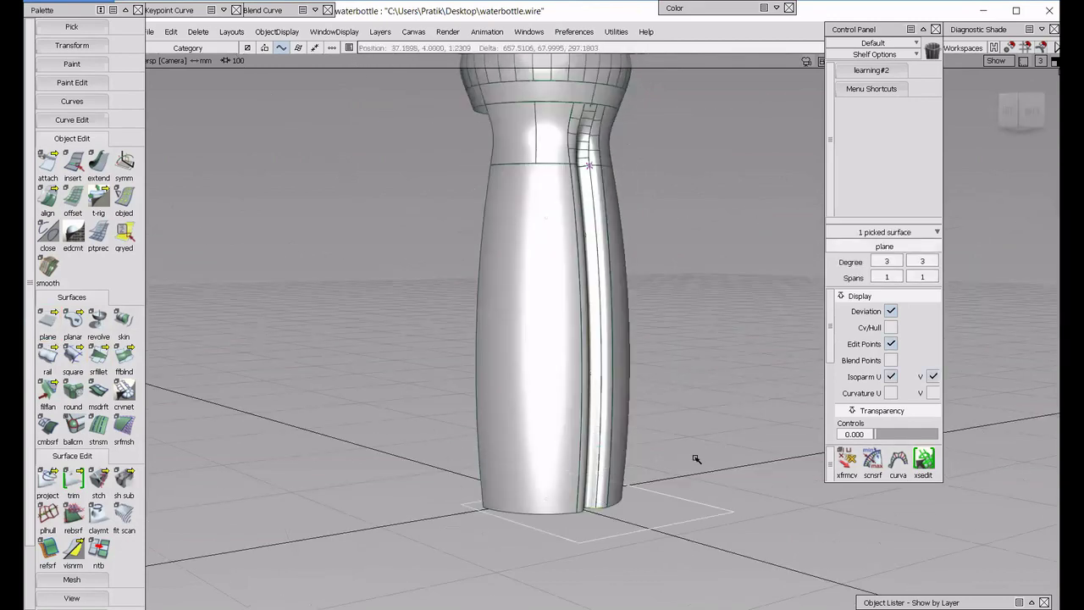
{"action": "double_click", "coordinate": [993, 29]}
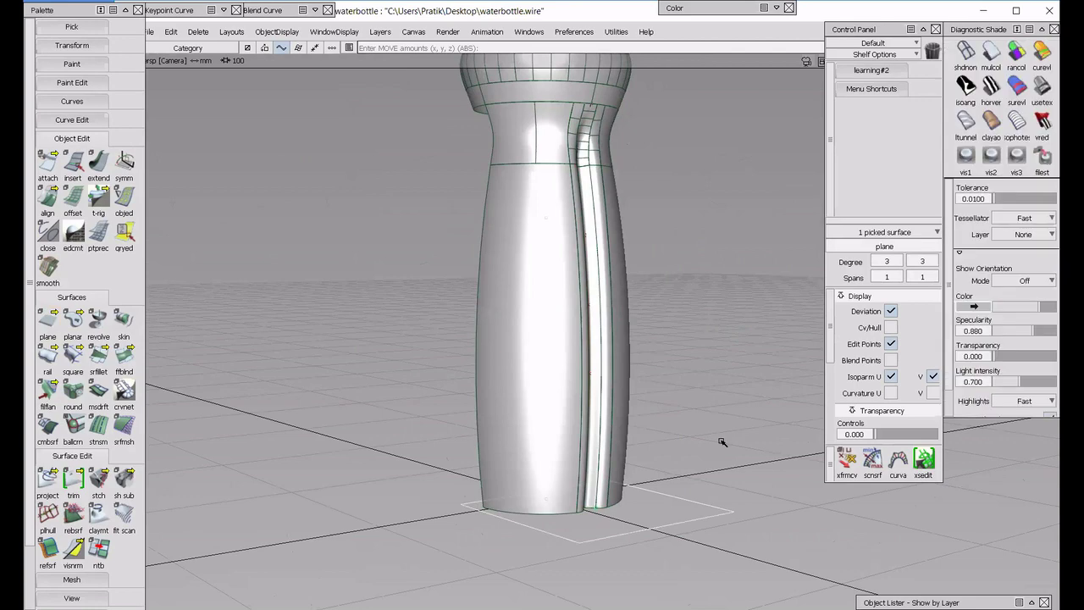
Draw a straight line on the plane joining the two open ends of the bottle's base outline.
{"action": "left_click", "coordinate": [569, 475], "text": "alt+shift"}
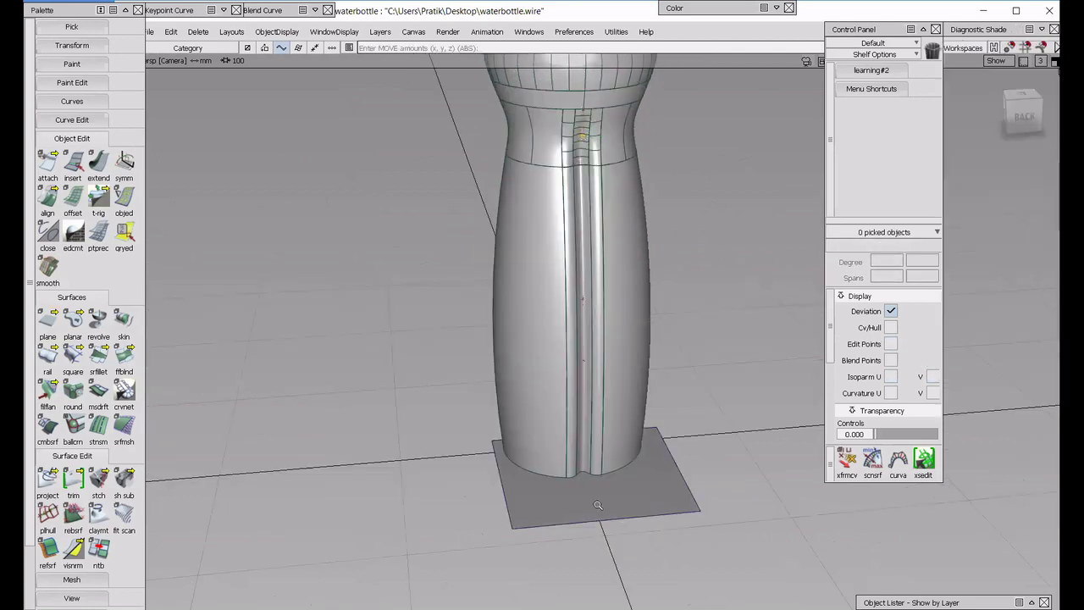
{"action": "right_click_drag", "start_coordinate": [569, 475], "coordinate": [607, 373], "text": "alt+shift"}
{"action": "left_click_drag", "start_coordinate": [607, 373], "coordinate": [612, 399], "text": "alt+shift"}
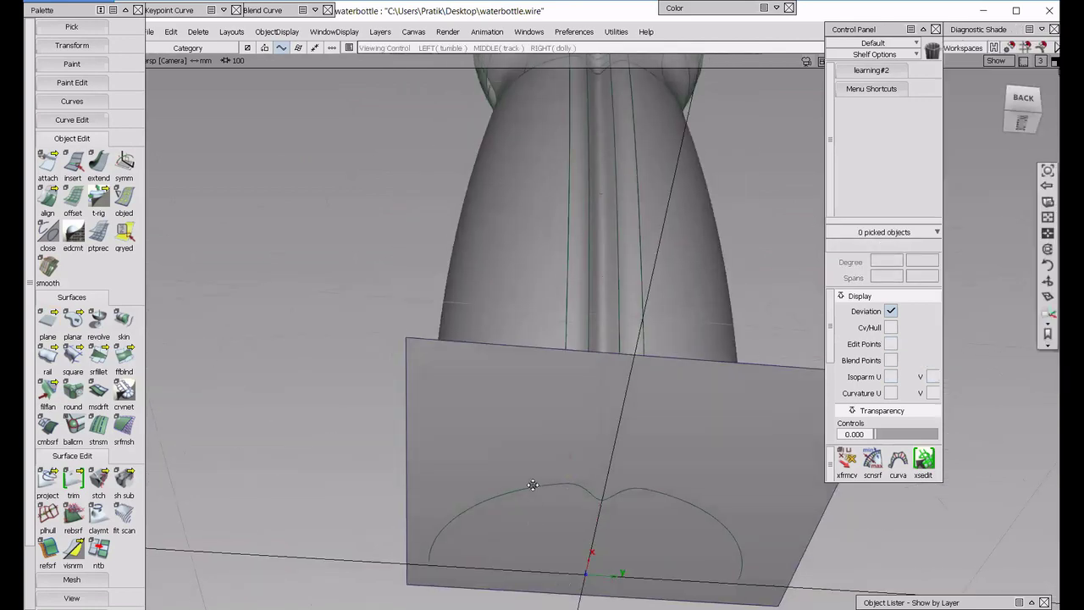
{"action": "middle_click_drag", "start_coordinate": [533, 485], "coordinate": [533, 441], "text": "alt+shift"}
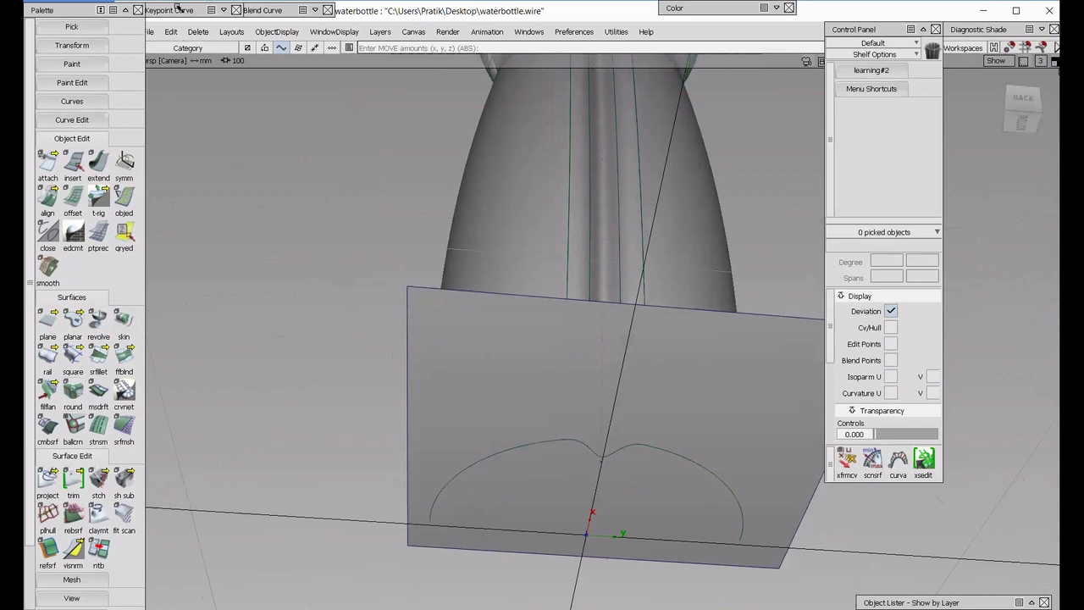
{"action": "left_click", "coordinate": [184, 10]}
{"action": "left_click", "coordinate": [194, 85]}
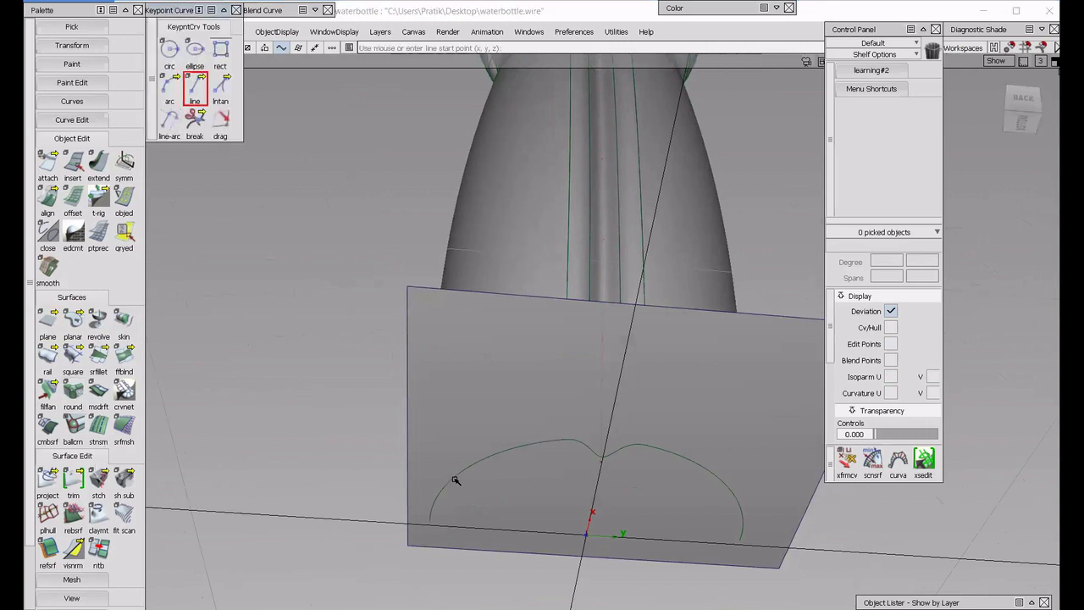
{"action": "left_click", "coordinate": [224, 10]}
{"action": "left_click", "coordinate": [453, 478], "text": "ctrl"}
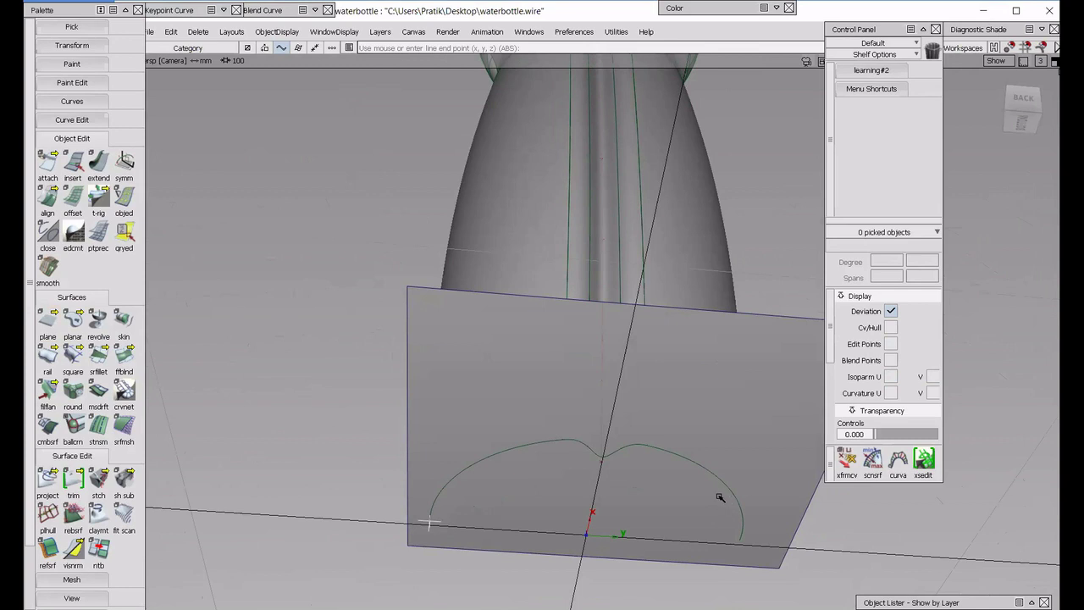
{"action": "left_click", "coordinate": [749, 525]}
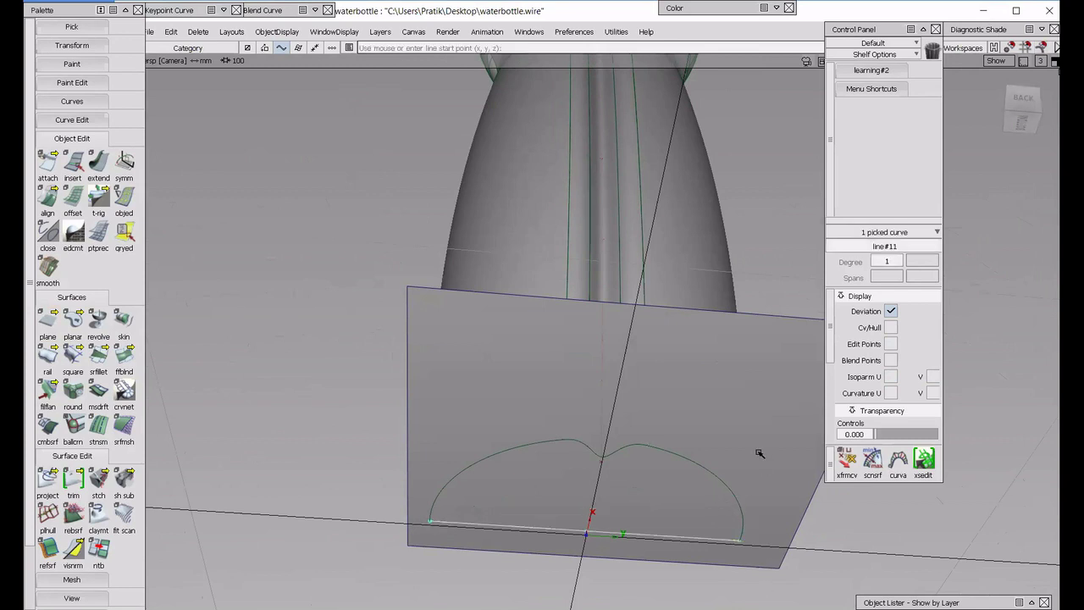
Project the closing line and the bottle's lower edges onto the plane, and trim the plane to the enclosed base shape.
{"action": "left_click", "coordinate": [51, 476]}
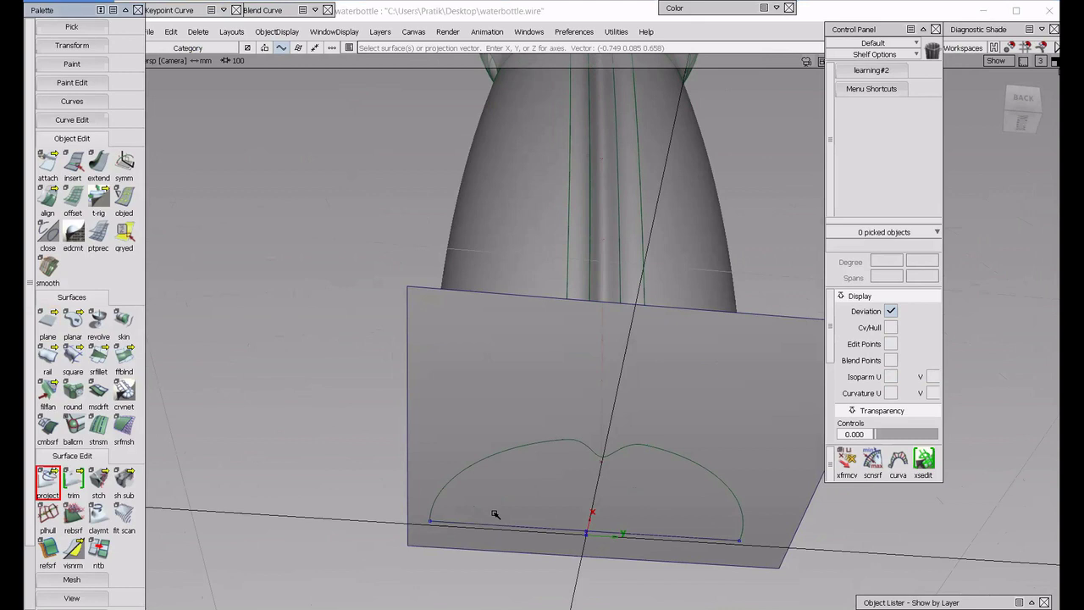
{"action": "left_click", "coordinate": [495, 514]}
{"action": "left_click", "coordinate": [569, 443]}
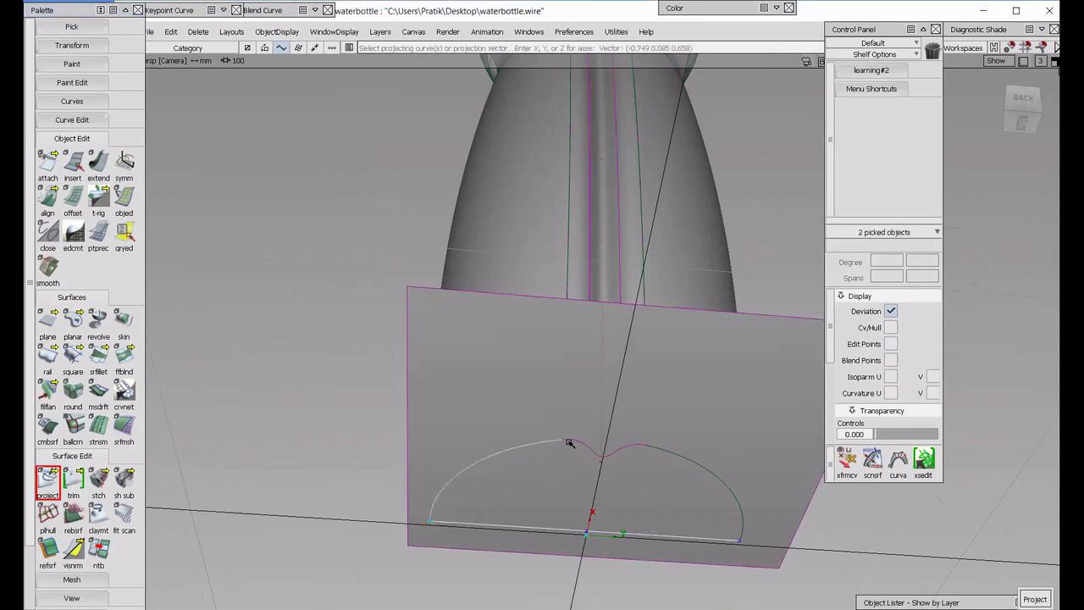
{"action": "left_click", "coordinate": [598, 453]}
{"action": "left_click", "coordinate": [632, 446]}
{"action": "left_click", "coordinate": [657, 451]}
{"action": "key", "text": "space"}
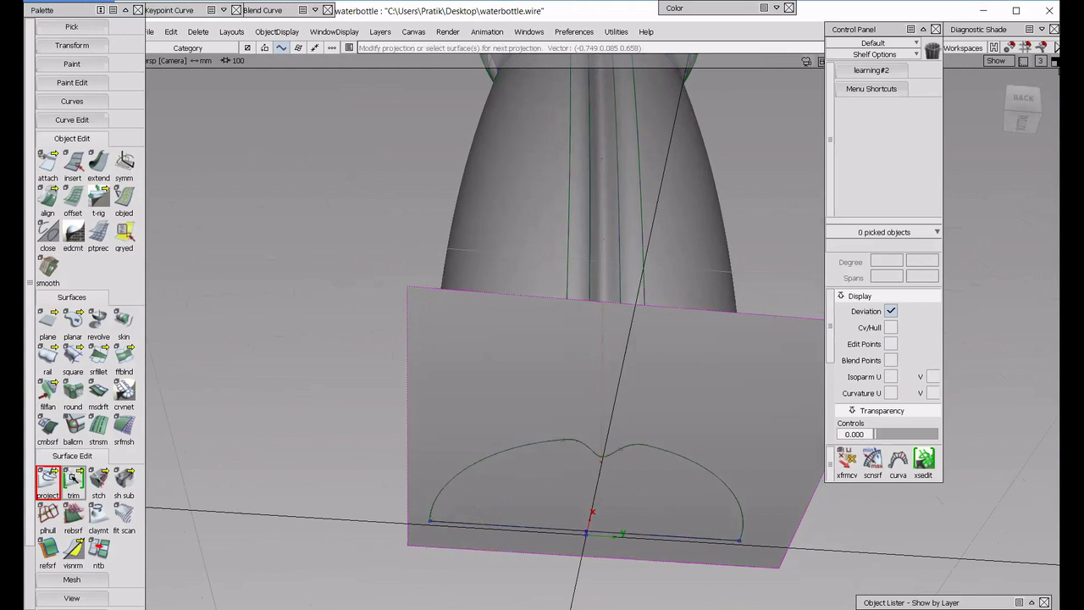
{"action": "left_click", "coordinate": [75, 478]}
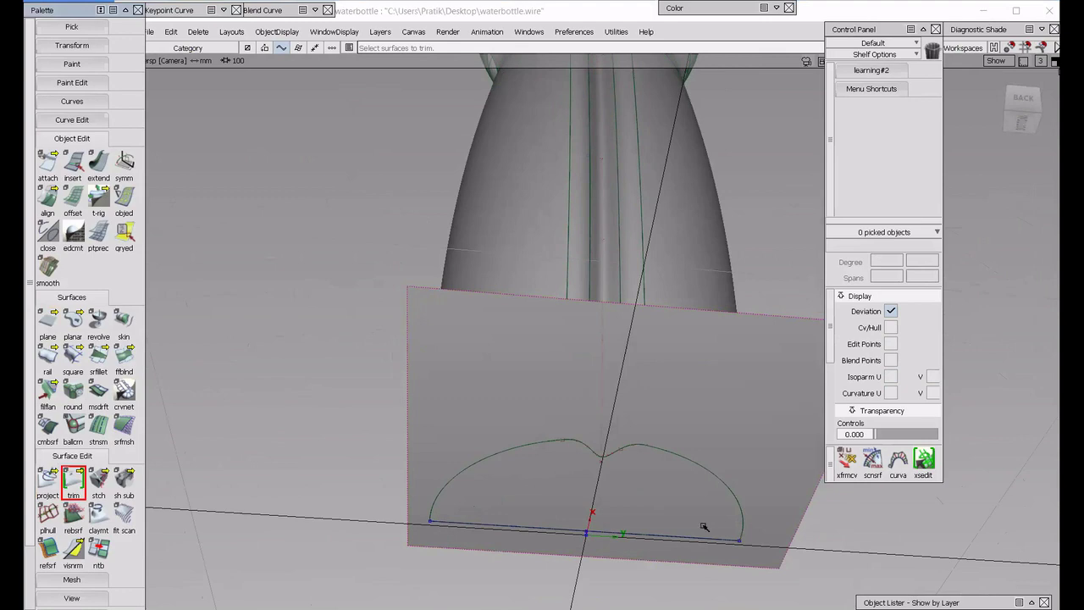
{"action": "left_click_drag", "start_coordinate": [702, 520], "coordinate": [387, 455], "text": "alt+shift"}
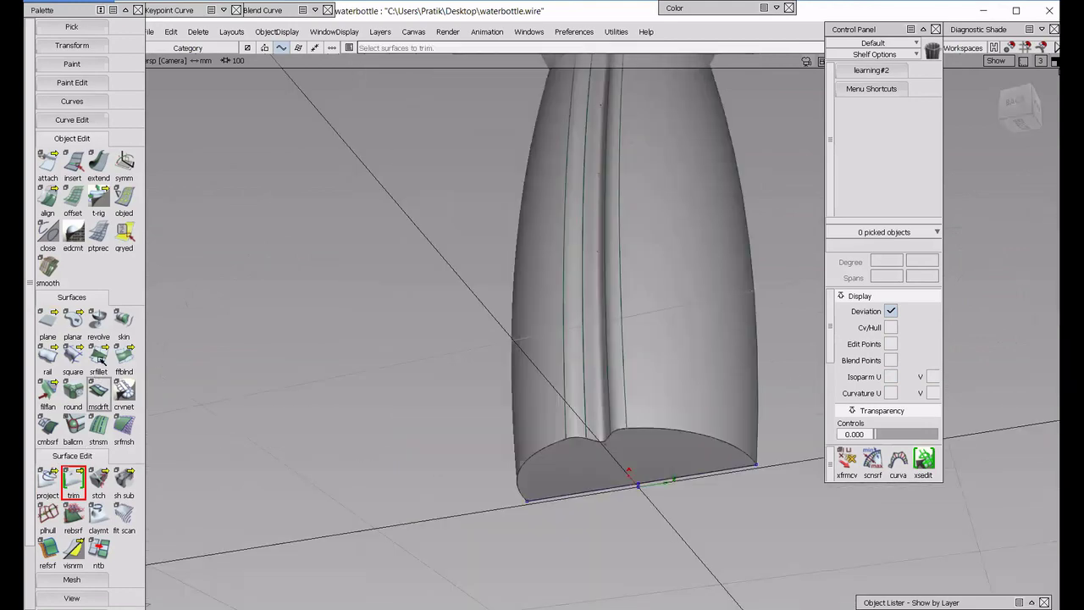
Build a G2 Curvature surface fillet with a chordal length of 5 between the right body surface and the trimmed base.
{"action": "left_click", "coordinate": [99, 359]}
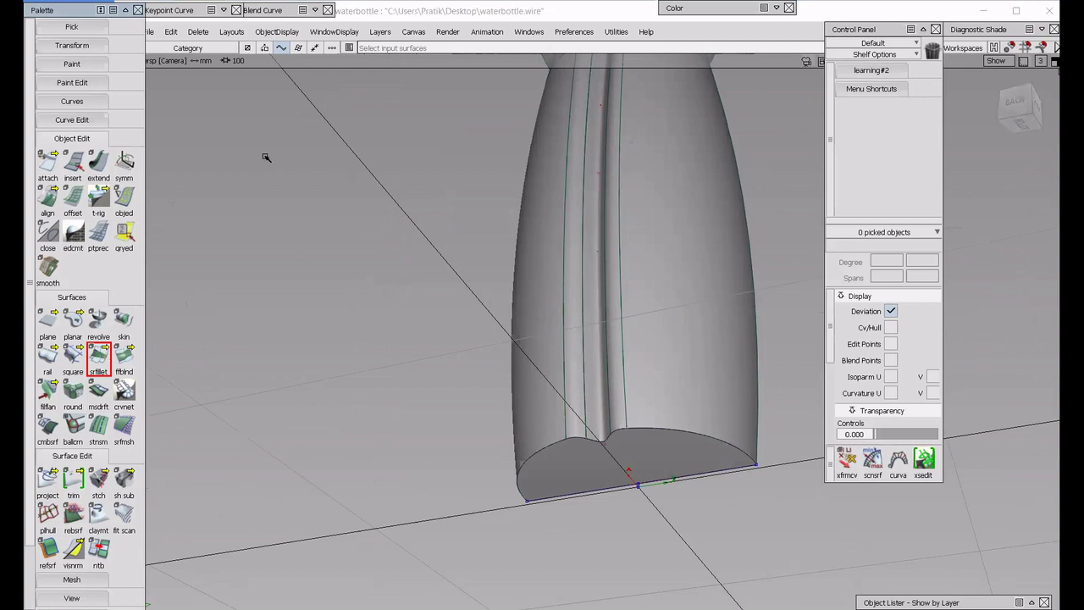
{"action": "left_click", "coordinate": [326, 99]}
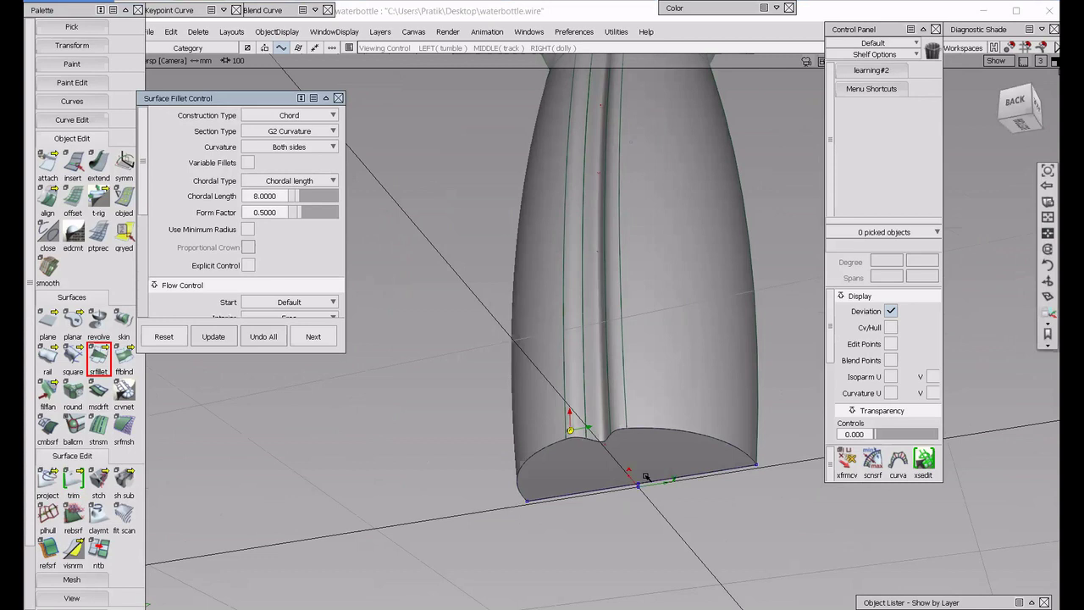
{"action": "left_click_drag", "start_coordinate": [646, 477], "coordinate": [681, 440], "text": "alt+shift"}
{"action": "double_click", "coordinate": [265, 195]}
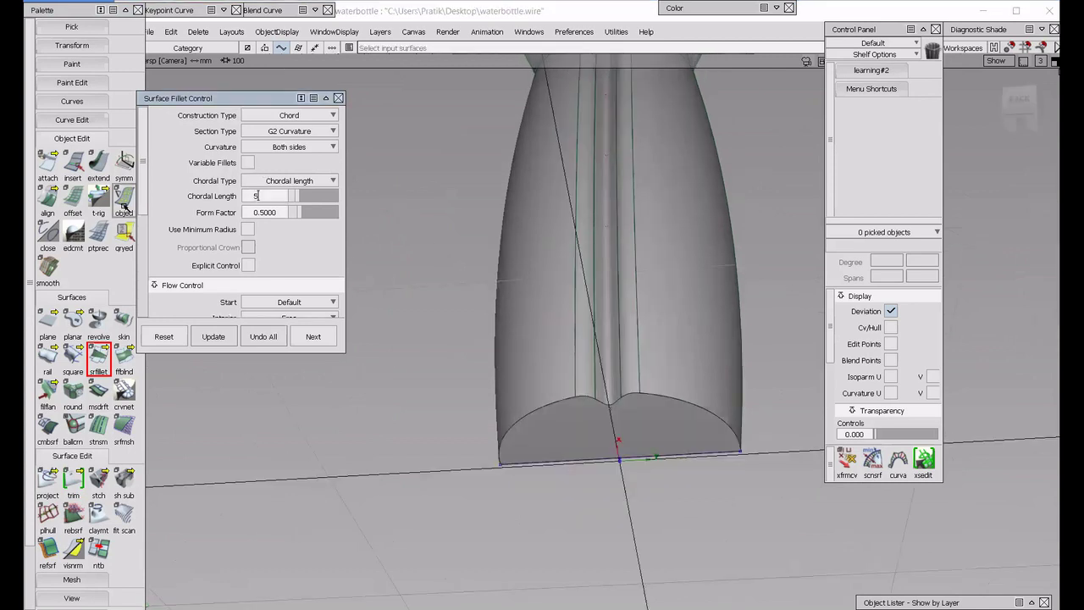
{"action": "type", "text": "5"}
{"action": "key", "text": "Return"}
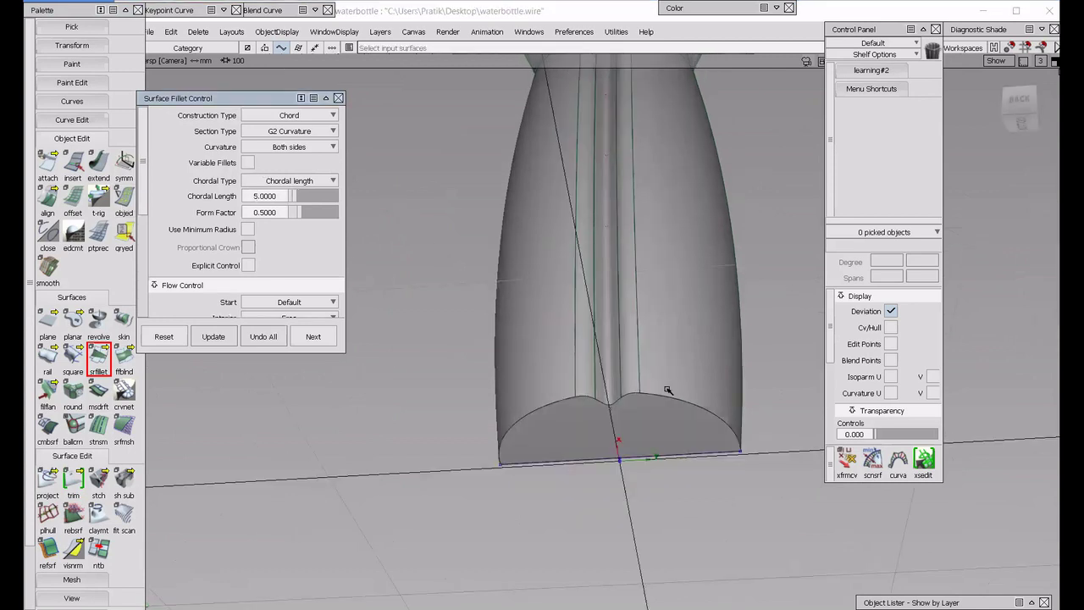
{"action": "left_click", "coordinate": [667, 389]}
{"action": "left_click", "coordinate": [573, 424]}
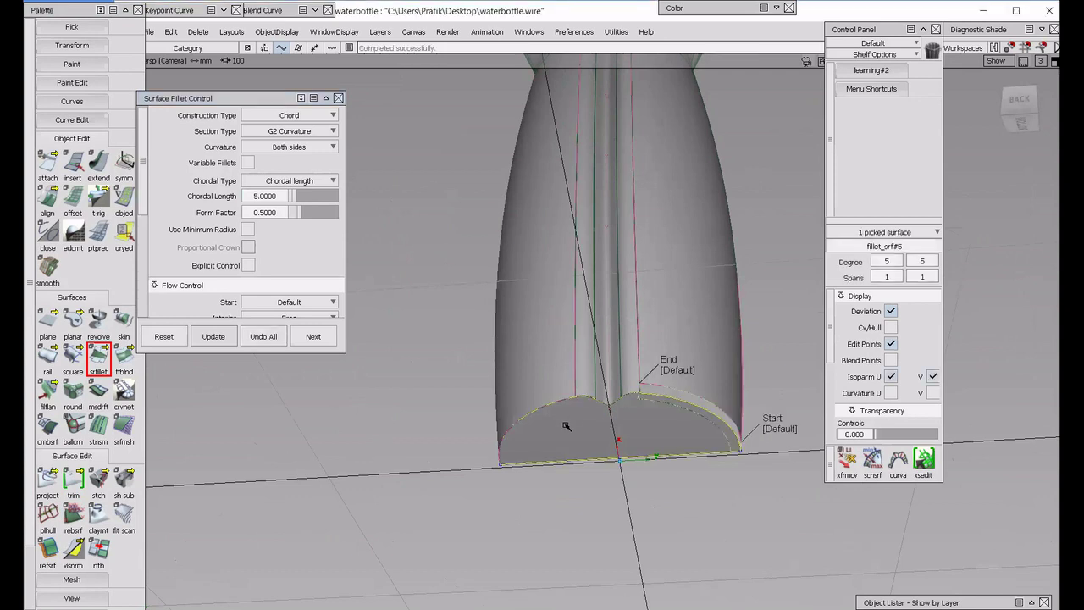
Fillet the left body surface and the groove to the base with a chordal length of 5, and inspect the groove fillet closely.
{"action": "left_click_drag", "start_coordinate": [687, 392], "coordinate": [767, 367], "text": "alt+shift"}
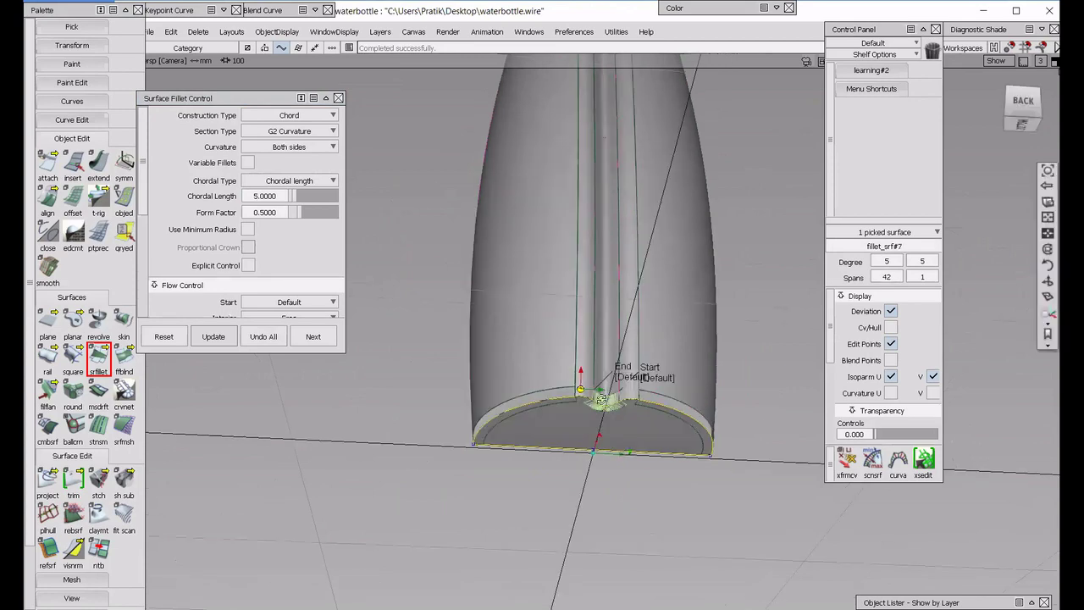
{"action": "left_click_drag", "start_coordinate": [608, 458], "coordinate": [627, 435], "text": "alt+shift"}
{"action": "right_click_drag", "start_coordinate": [626, 435], "coordinate": [663, 417], "text": "alt+shift"}
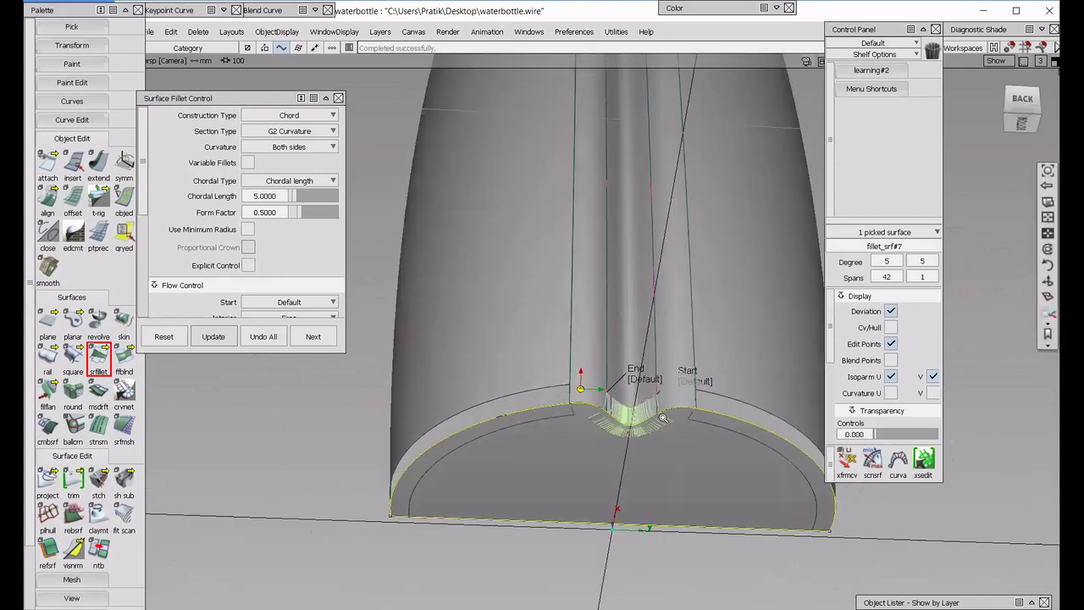
Build G2 Curvature Freeform Blends bridging the gaps between the groove fillet and the body fillets on both sides, and shade the model with multi-colour shading.
{"action": "scroll", "coordinate": [663, 418], "scroll_direction": "up", "scroll_amount": 4}
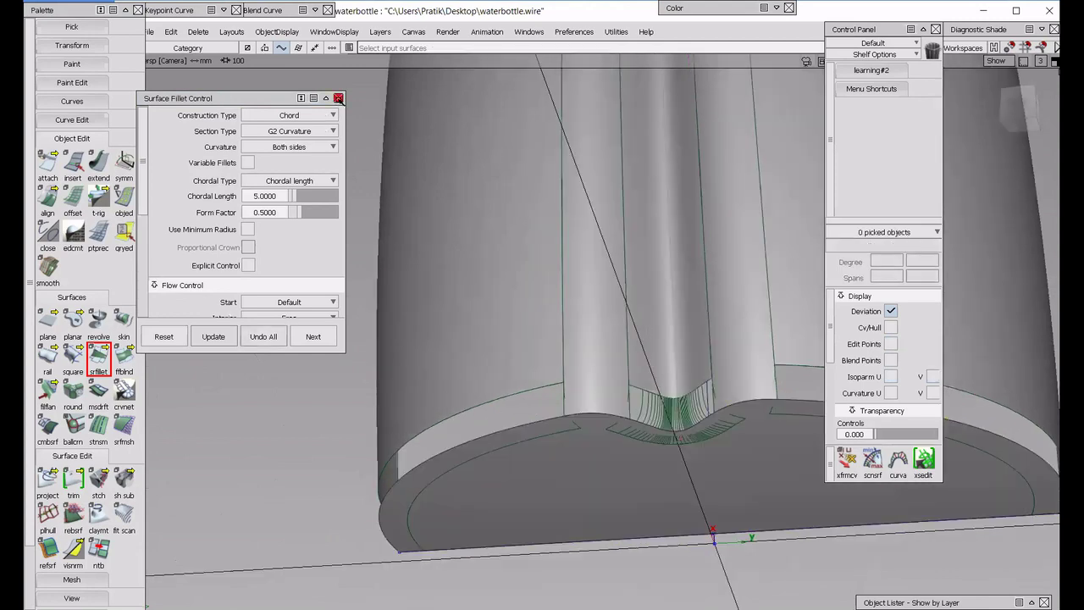
{"action": "left_click", "coordinate": [338, 98]}
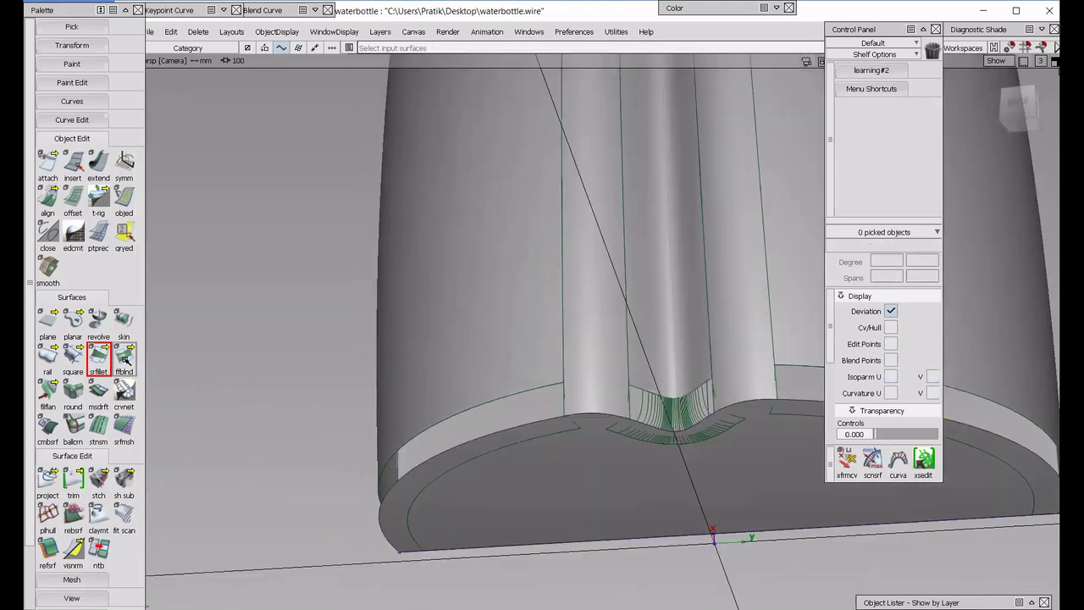
{"action": "left_click", "coordinate": [125, 360]}
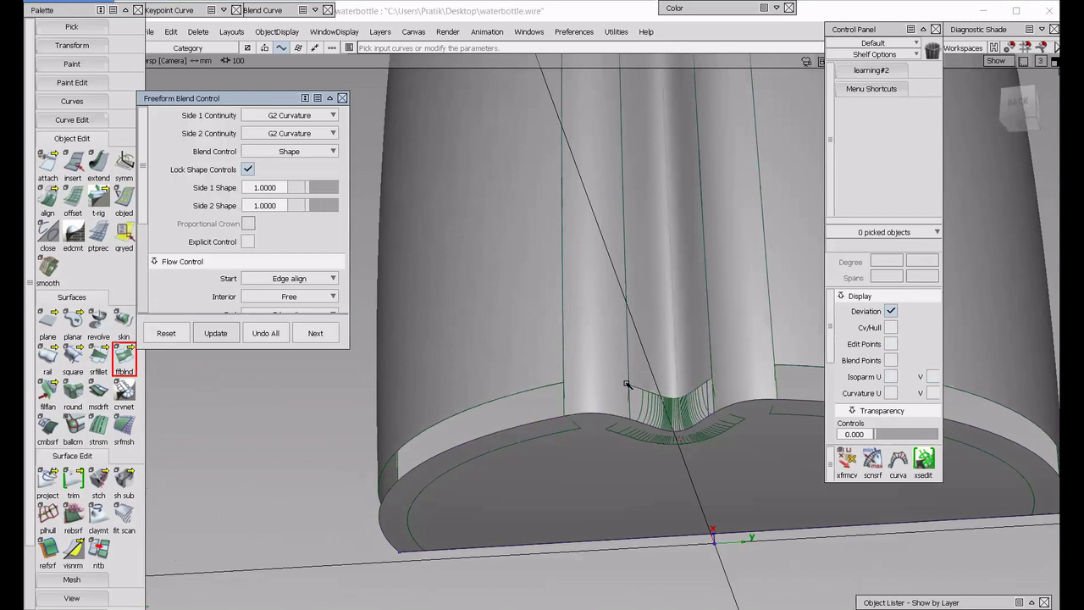
{"action": "left_click", "coordinate": [611, 425]}
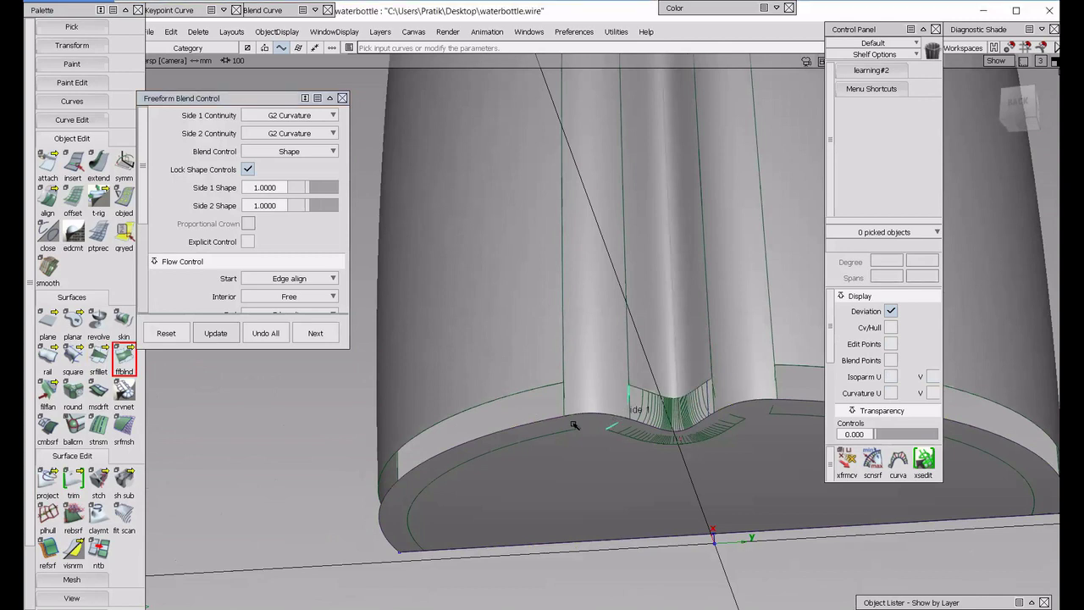
{"action": "left_click", "coordinate": [574, 425]}
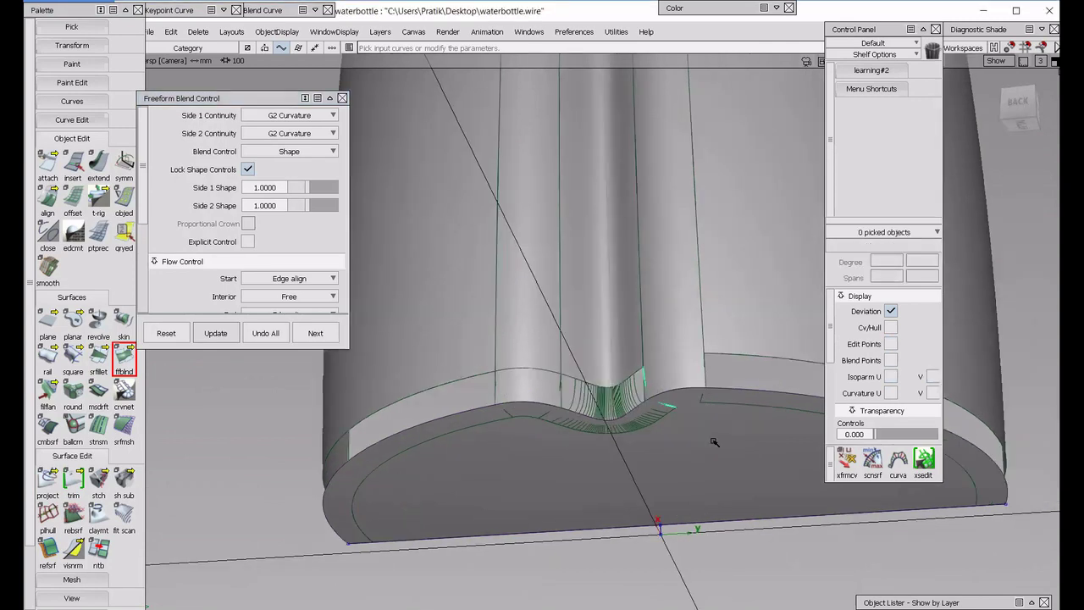
{"action": "left_click_drag", "start_coordinate": [653, 427], "coordinate": [675, 459], "text": "alt+shift"}
{"action": "double_click", "coordinate": [976, 26]}
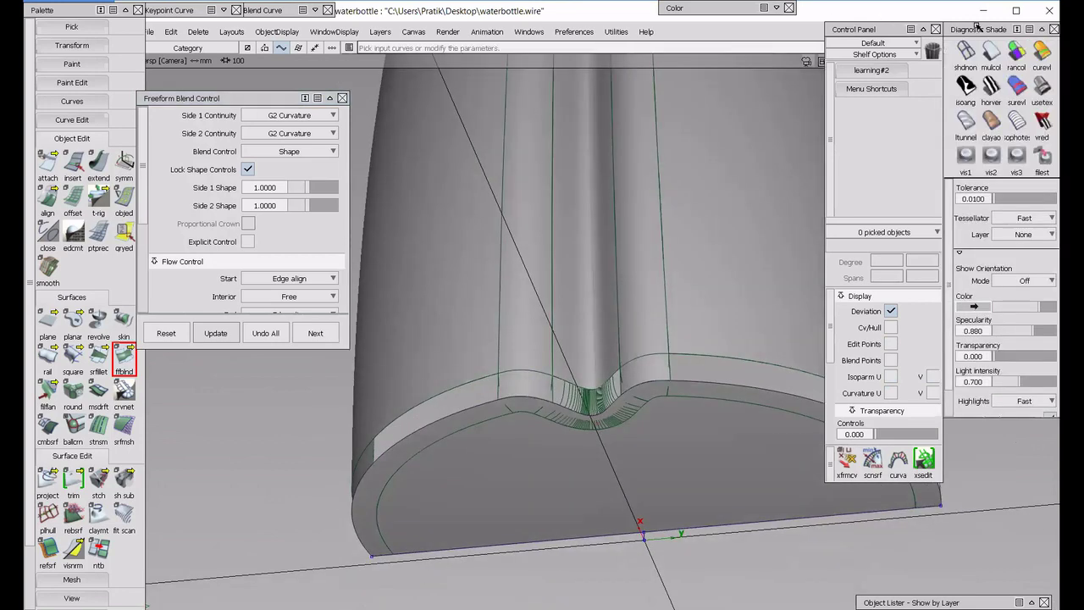
{"action": "left_click", "coordinate": [982, 55]}
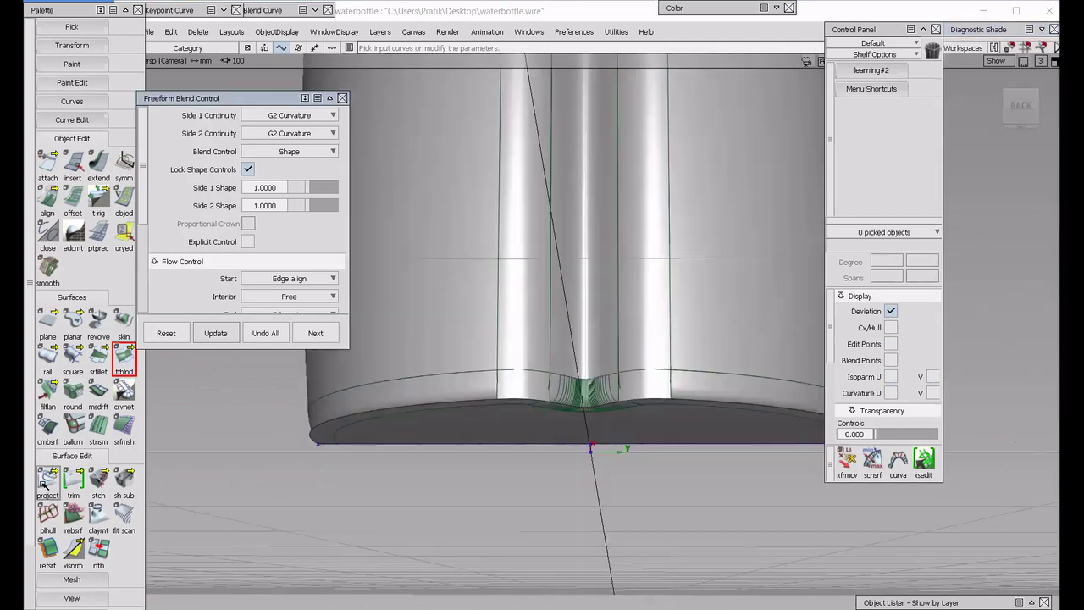
Project the upper edges of the new corner blends onto the two groove-side surfaces and trim off the surplus below them.
{"action": "left_click", "coordinate": [634, 370]}
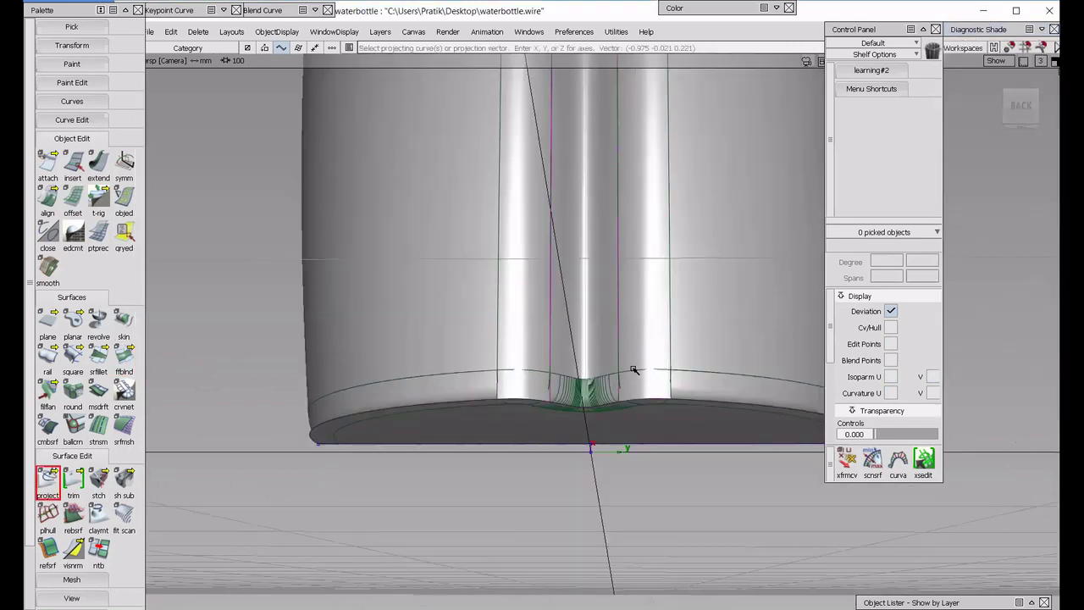
{"action": "left_click", "coordinate": [513, 370]}
{"action": "key", "text": "space"}
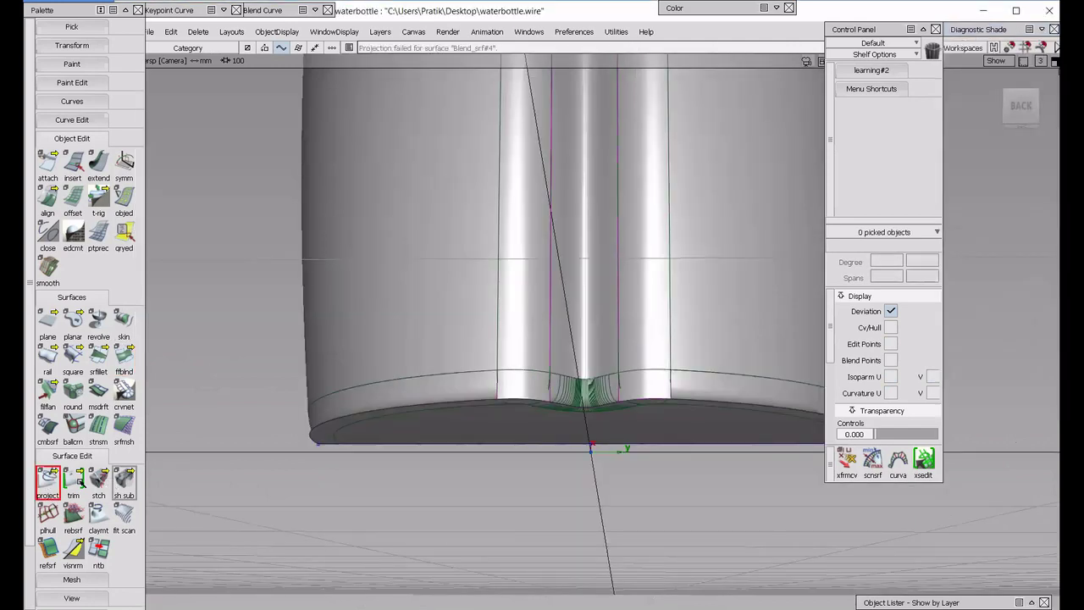
{"action": "left_click", "coordinate": [511, 331]}
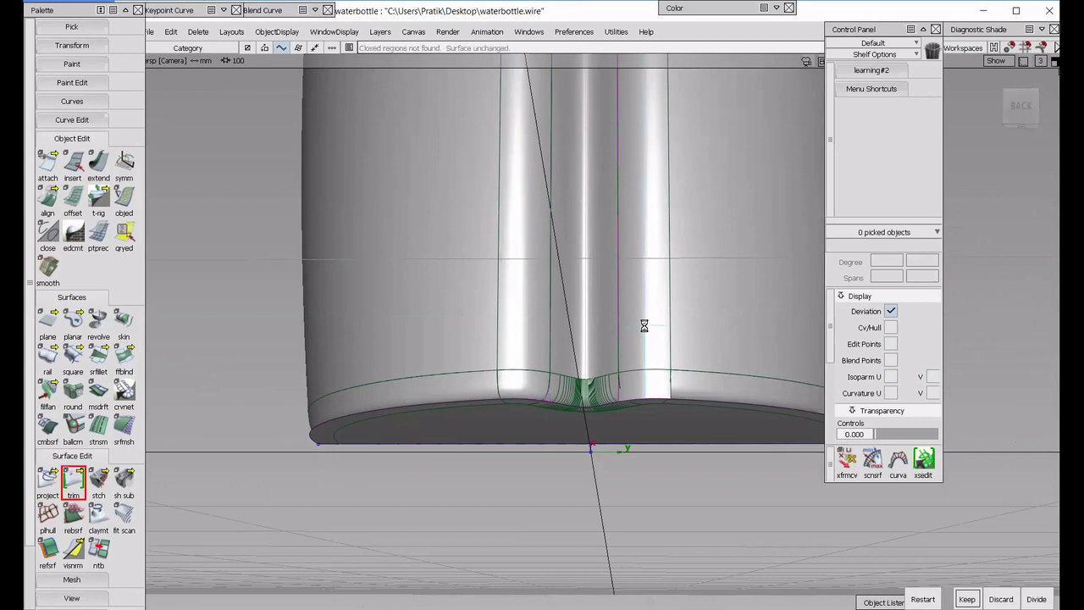
{"action": "left_click_drag", "start_coordinate": [623, 400], "coordinate": [678, 370], "text": "alt+shift"}
{"action": "mouse_move", "coordinate": [605, 432]}
{"action": "right_mouse_down", "text": "alt+shift"}
{"action": "mouse_move", "coordinate": [646, 399]}
{"action": "mouse_move", "coordinate": [635, 378]}
{"action": "mouse_move", "coordinate": [628, 415]}
{"action": "mouse_move", "coordinate": [649, 415]}
{"action": "mouse_move", "coordinate": [617, 387]}
{"action": "mouse_move", "coordinate": [626, 345]}
{"action": "right_mouse_up", "text": "alt+shift"}
{"action": "left_click_drag", "start_coordinate": [627, 356], "coordinate": [645, 323], "text": "alt+shift"}
{"action": "right_click_drag", "start_coordinate": [645, 323], "coordinate": [620, 287], "text": "alt+shift"}
{"action": "left_click_drag", "start_coordinate": [620, 286], "coordinate": [618, 264], "text": "alt+shift"}
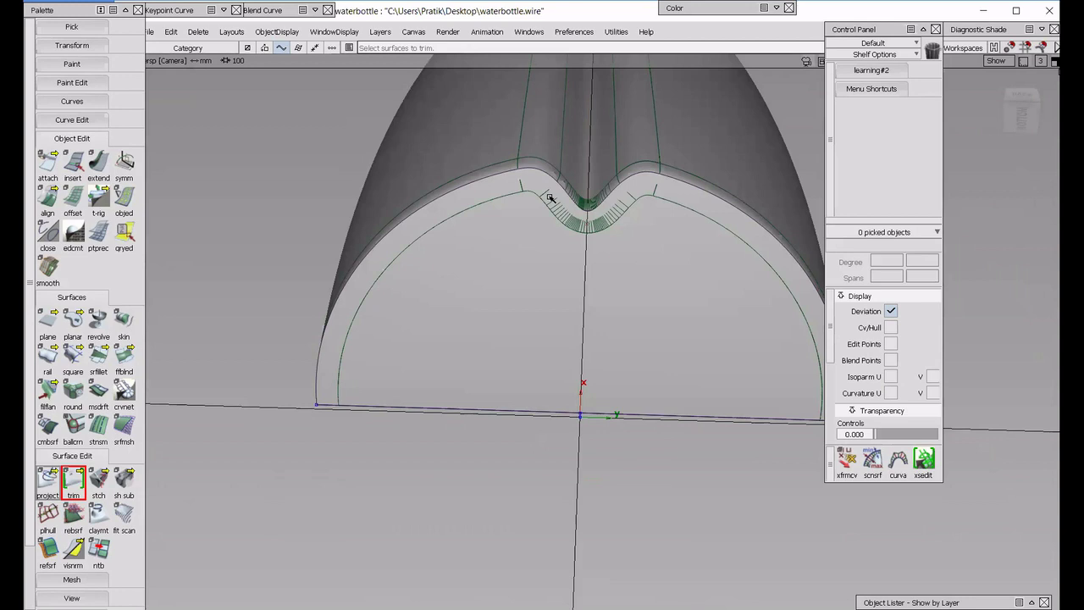
Project the inner edges of the fillets and corner blends onto the base plane and trim away its outer border.
{"action": "left_click", "coordinate": [641, 197]}
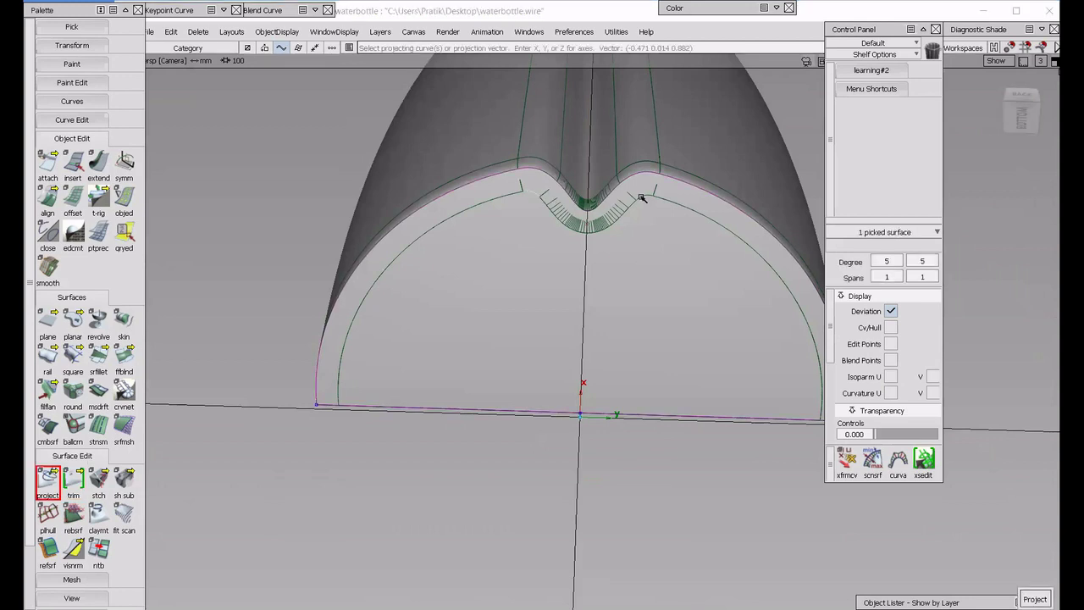
{"action": "left_click", "coordinate": [233, 384]}
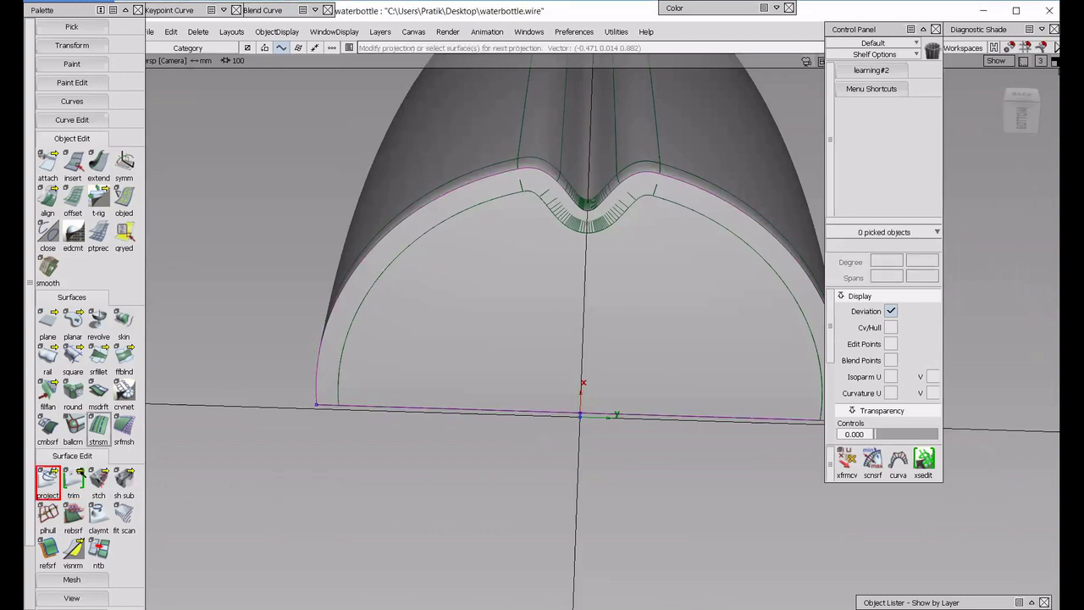
{"action": "key", "text": "t"}
{"action": "left_click", "coordinate": [471, 350]}
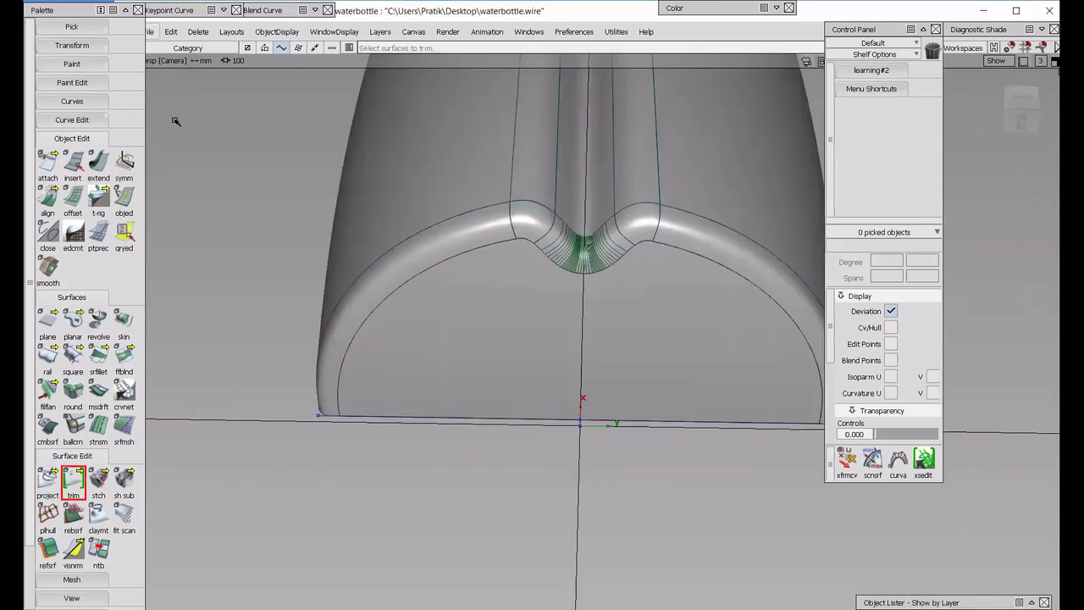
Delete the dense fillet surface at the bottom of the central groove.
{"action": "left_click_drag", "start_coordinate": [635, 280], "coordinate": [636, 281], "text": "alt+shift"}
{"action": "left_click", "coordinate": [596, 277]}
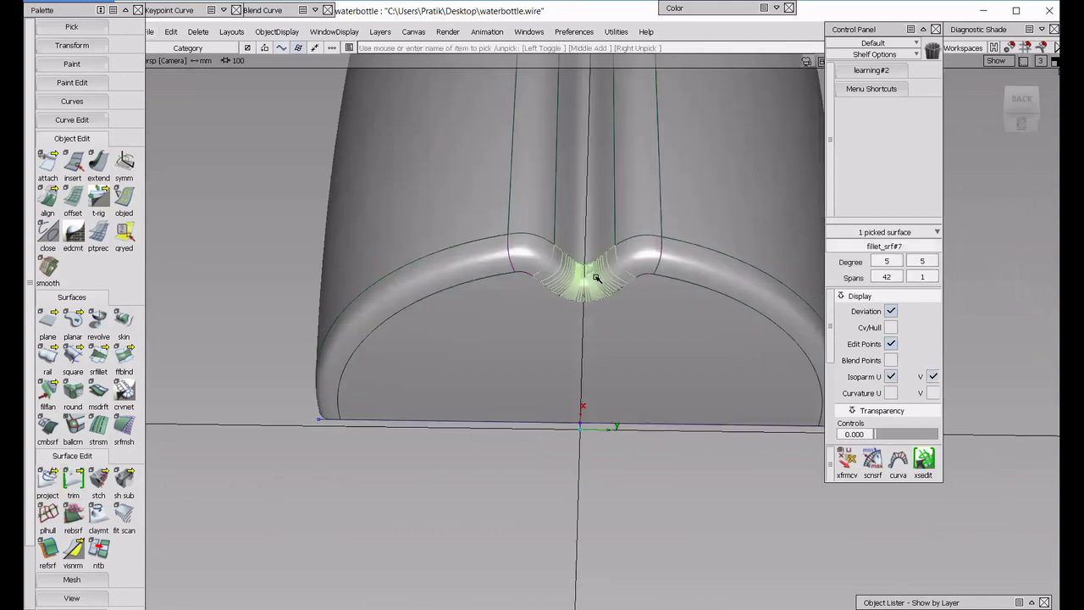
{"action": "key", "text": "Delete"}
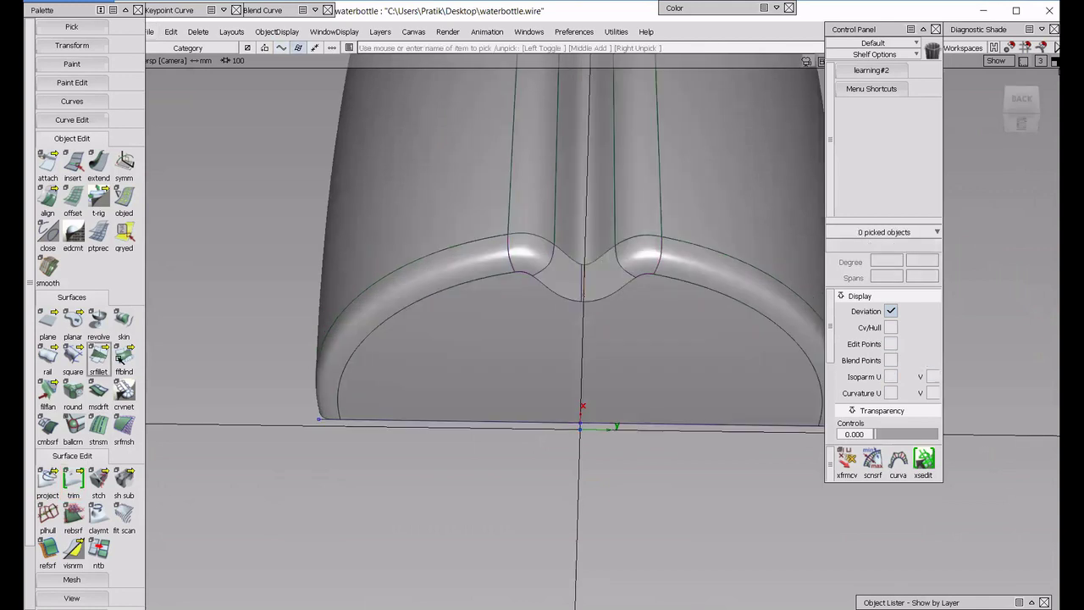
Build a G2 Curvature Freeform Blend between the groove's lower edge and the base edge, with Connect Ends at start and end.
{"action": "left_click", "coordinate": [120, 359]}
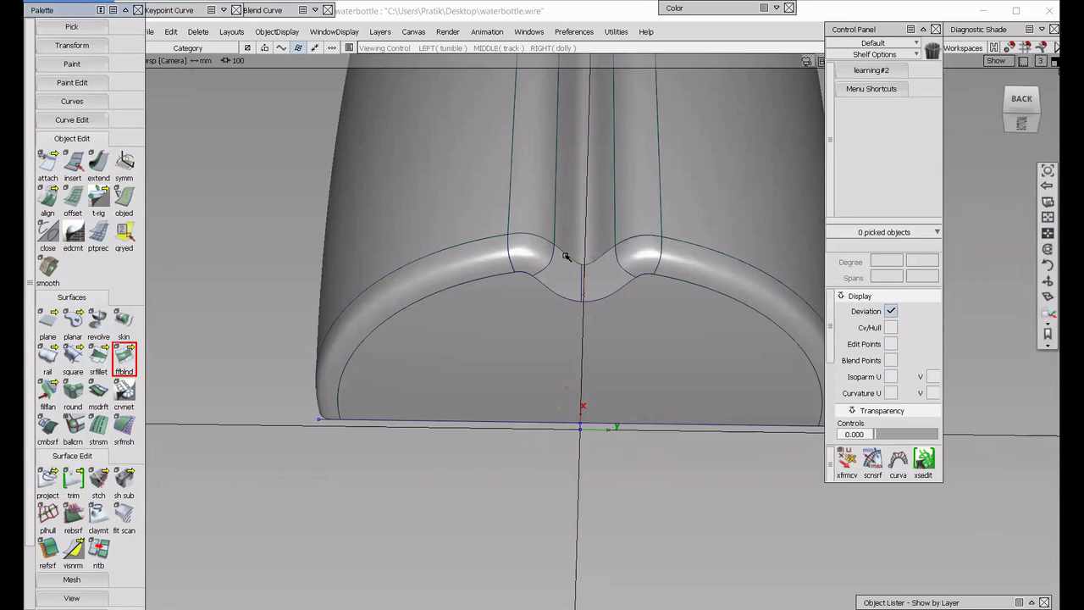
{"action": "right_click_drag", "start_coordinate": [566, 256], "coordinate": [621, 263], "text": "alt+shift"}
{"action": "left_click_drag", "start_coordinate": [636, 260], "coordinate": [647, 291], "text": "alt+shift"}
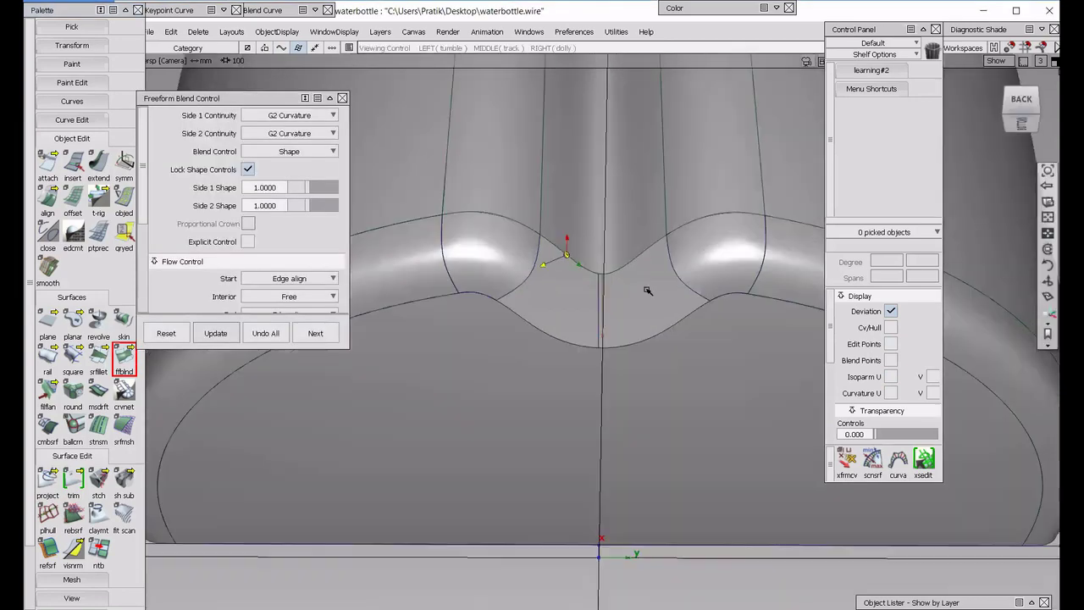
{"action": "left_click", "coordinate": [639, 257]}
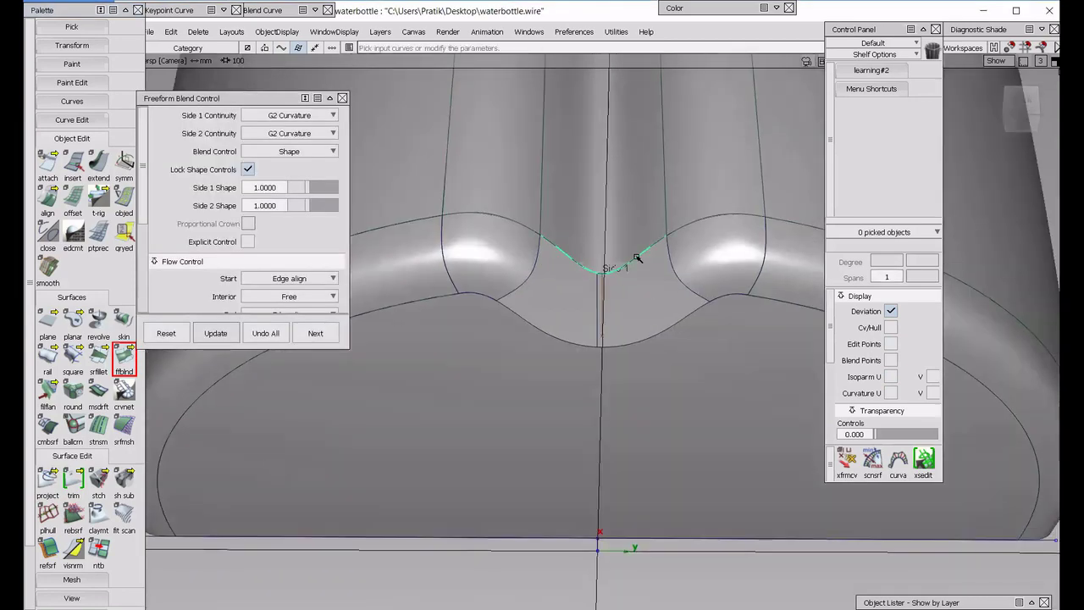
{"action": "left_click", "coordinate": [665, 332]}
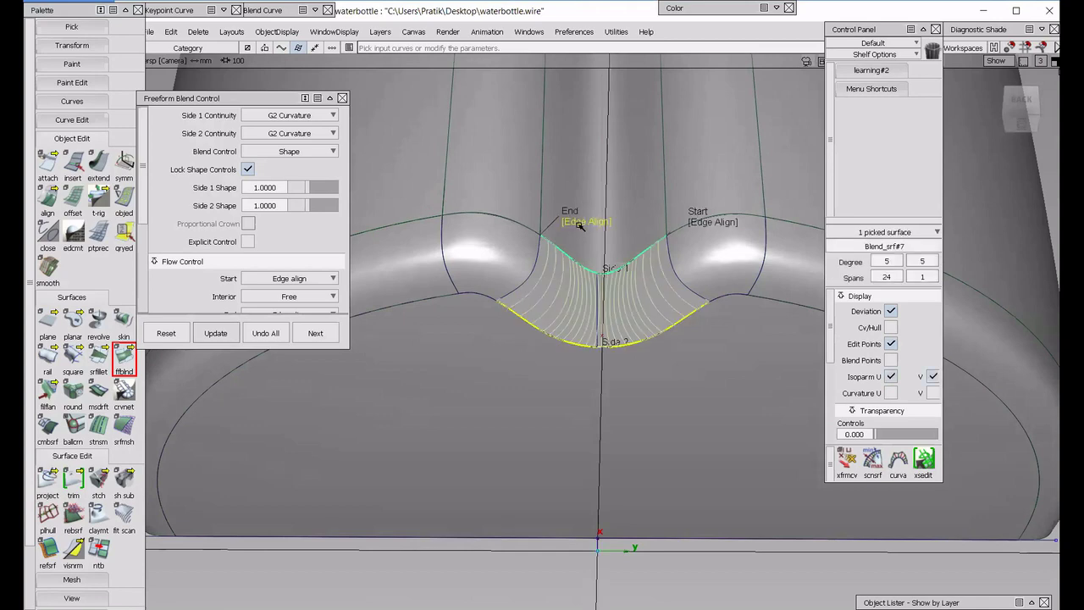
{"action": "left_click", "coordinate": [582, 222]}
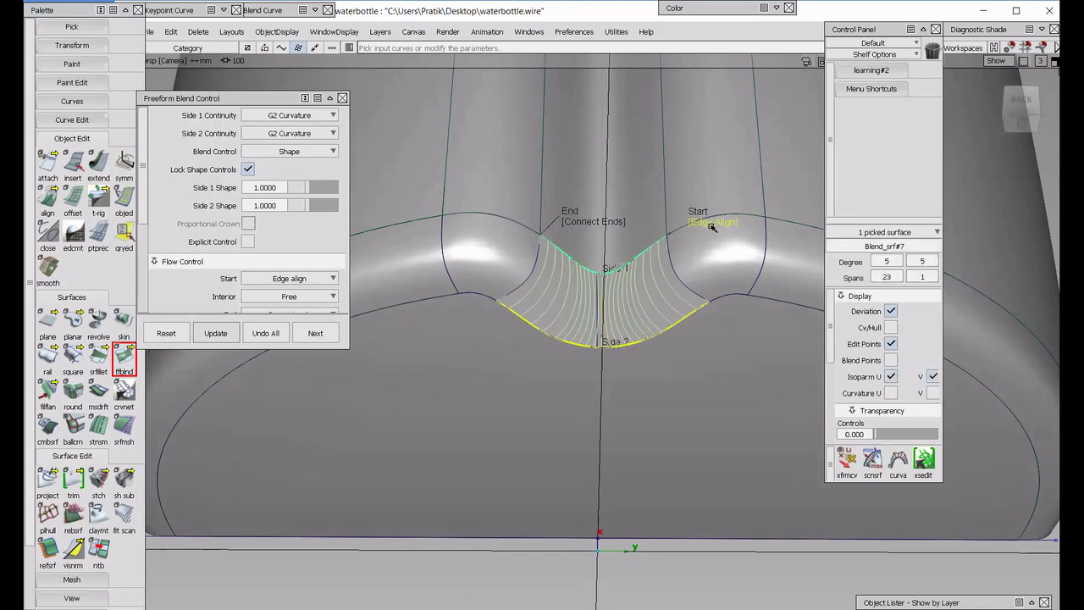
{"action": "left_click", "coordinate": [711, 226]}
Set the locked shape values of both sides of the groove blend to 1.4.
{"action": "right_click_drag", "start_coordinate": [696, 313], "coordinate": [703, 311], "text": "alt+shift"}
{"action": "left_click_drag", "start_coordinate": [704, 312], "coordinate": [613, 262], "text": "alt+shift"}
{"action": "left_click_drag", "start_coordinate": [474, 279], "coordinate": [415, 292], "text": "alt+shift"}
{"action": "middle_click_drag", "start_coordinate": [415, 292], "coordinate": [520, 334], "text": "alt+shift"}
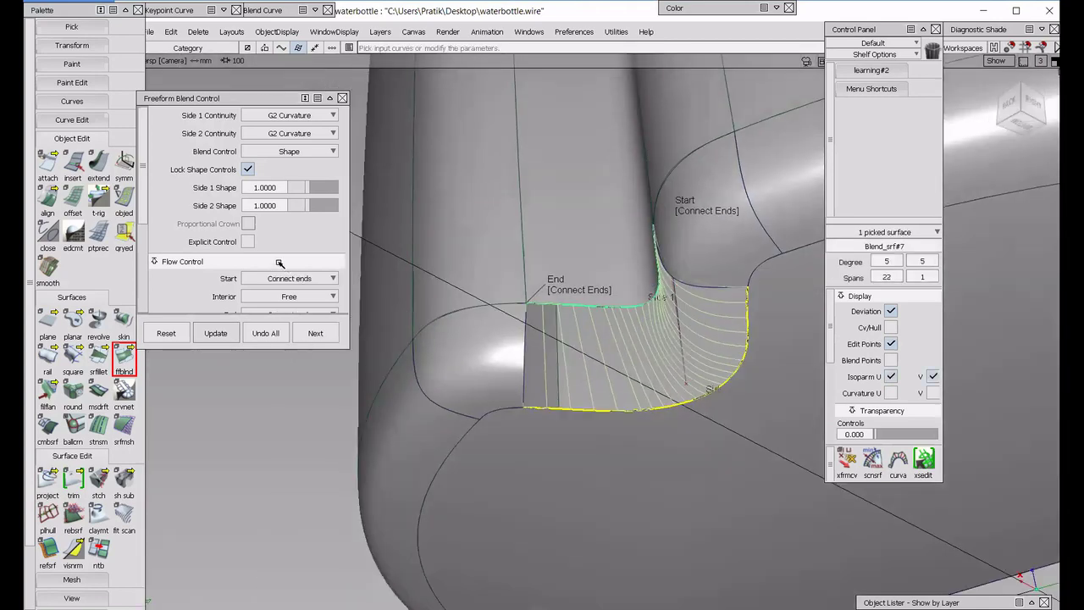
{"action": "left_click_drag", "start_coordinate": [305, 191], "coordinate": [315, 189]}
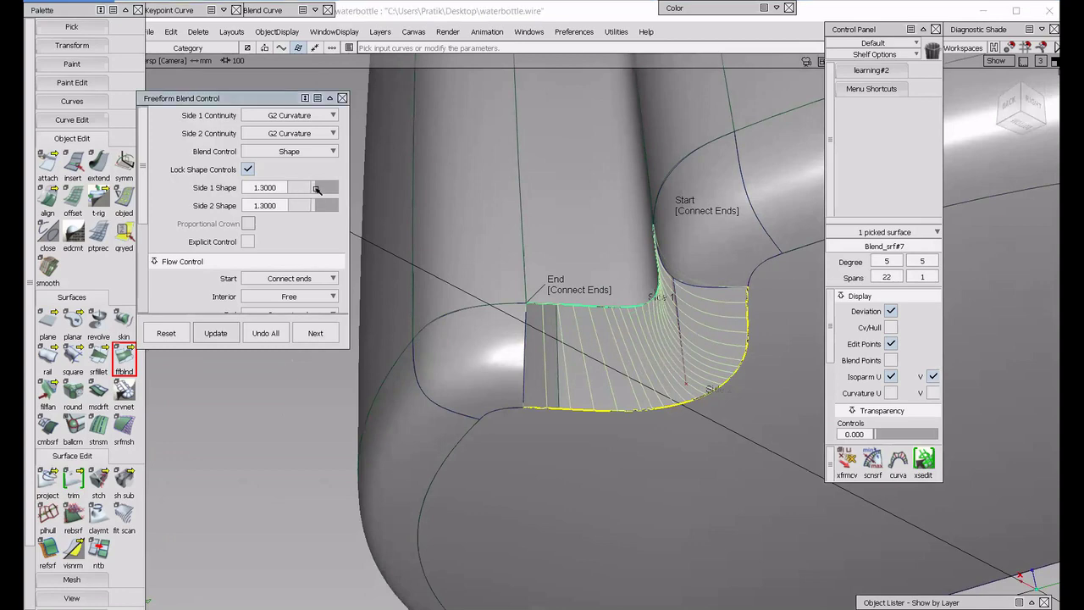
{"action": "mouse_move", "coordinate": [553, 360]}
{"action": "left_mouse_down", "text": "alt+shift"}
{"action": "mouse_move", "coordinate": [578, 346]}
{"action": "mouse_move", "coordinate": [546, 351]}
{"action": "left_mouse_up", "text": "alt+shift"}
{"action": "right_click_drag", "start_coordinate": [547, 351], "coordinate": [579, 358], "text": "alt+shift"}
{"action": "left_click_drag", "start_coordinate": [579, 358], "coordinate": [544, 383], "text": "alt+shift"}
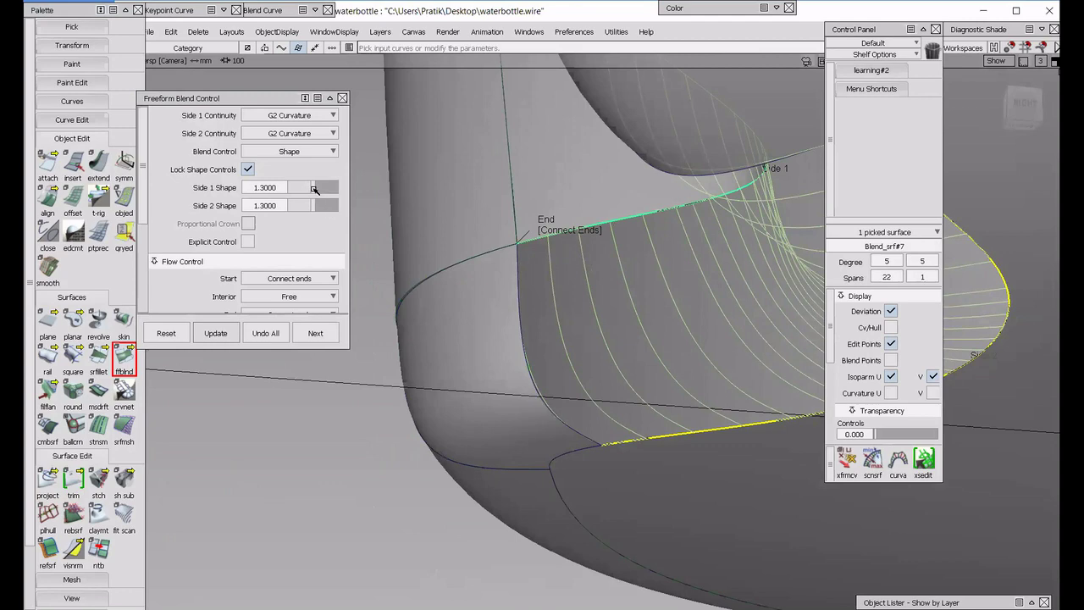
{"action": "left_click_drag", "start_coordinate": [314, 190], "coordinate": [316, 190]}
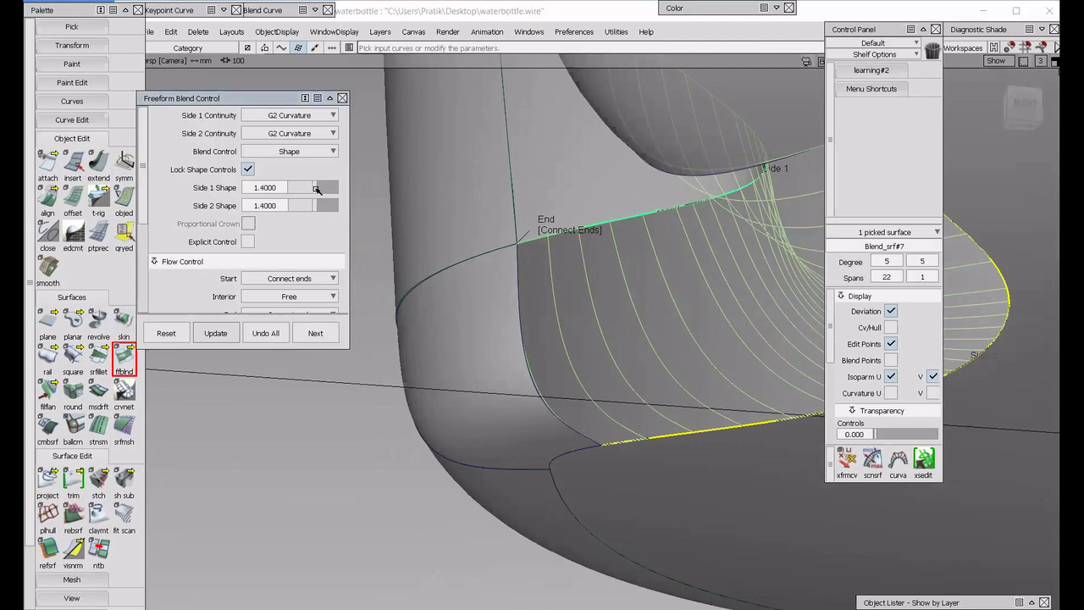
Inspect the groove blend with multi-colour shading and turn on its Continuity Check.
{"action": "double_click", "coordinate": [957, 32]}
{"action": "left_click", "coordinate": [985, 61]}
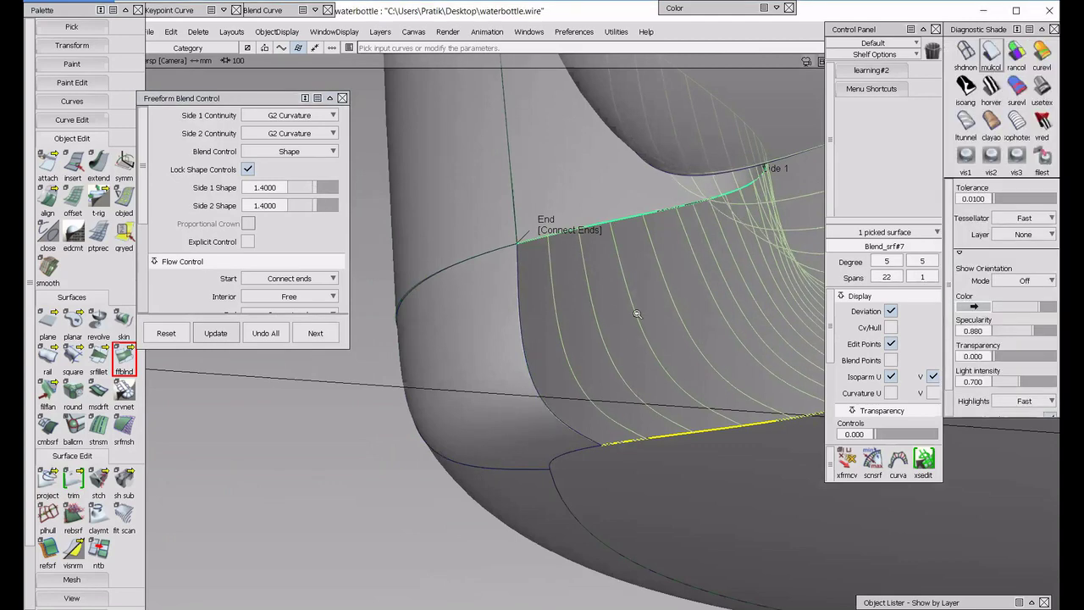
{"action": "left_click_drag", "start_coordinate": [637, 313], "coordinate": [747, 275], "text": "alt+shift"}
{"action": "right_click_drag", "start_coordinate": [747, 275], "coordinate": [565, 313], "text": "alt+shift"}
{"action": "double_click", "coordinate": [957, 31]}
{"action": "left_click_drag", "start_coordinate": [566, 313], "coordinate": [541, 284], "text": "alt+shift"}
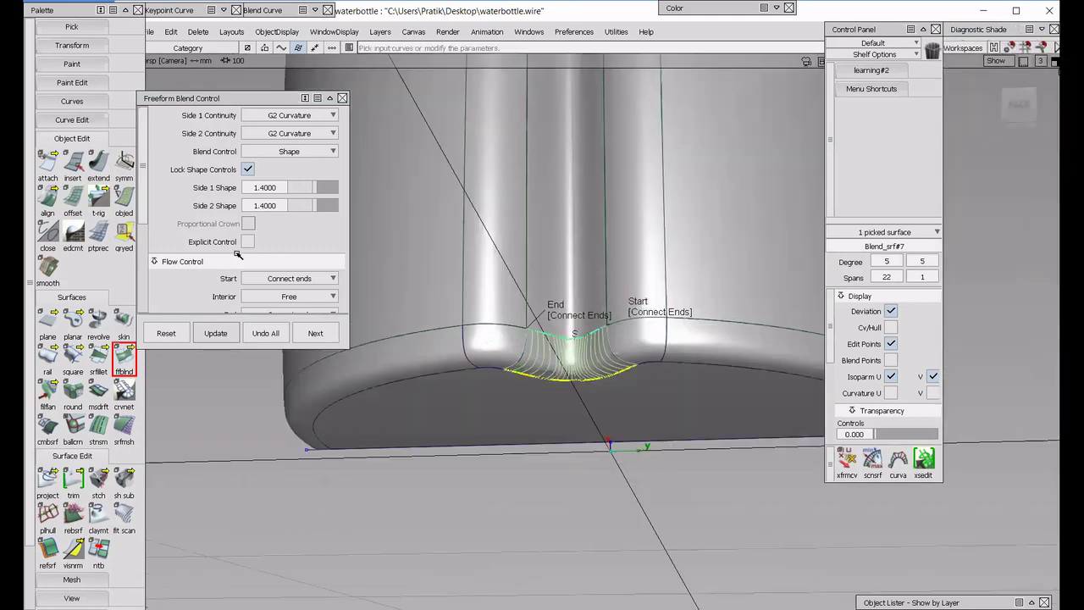
{"action": "scroll", "coordinate": [238, 254], "scroll_direction": "down", "scroll_amount": 4}
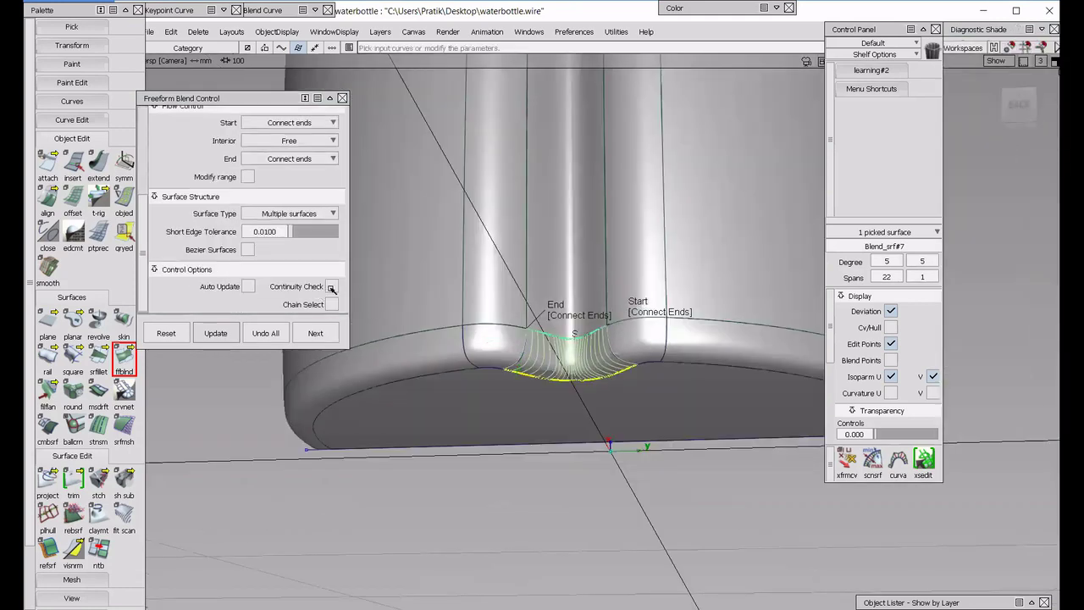
{"action": "scroll", "coordinate": [251, 238], "scroll_direction": "up", "scroll_amount": 4}
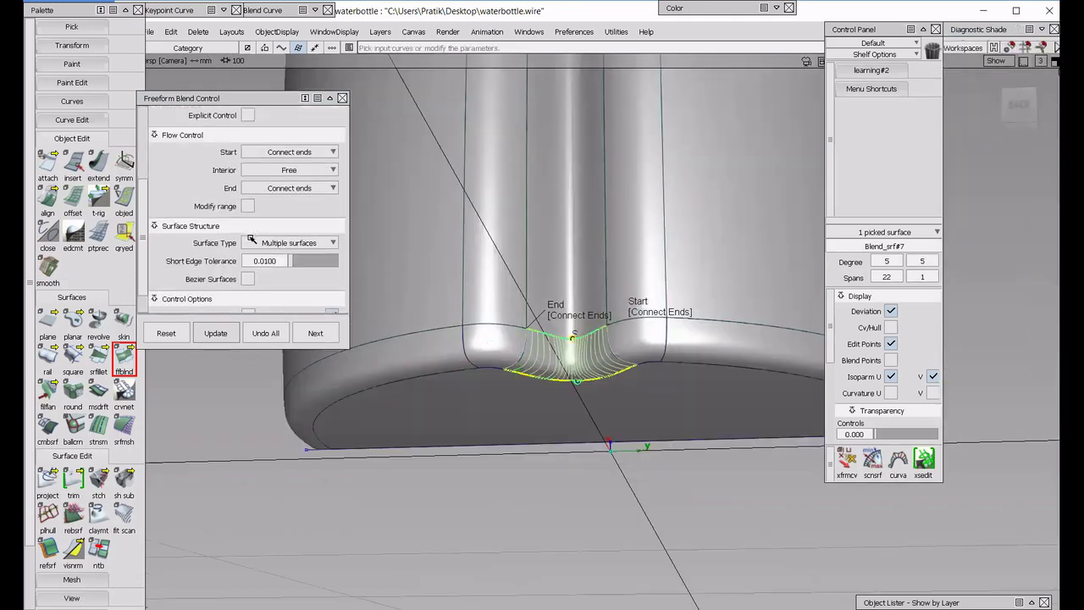
Enable Explicit Control for the groove blend and set the U degree to 9 and the maximum spans to 11.
{"action": "left_click", "coordinate": [245, 224]}
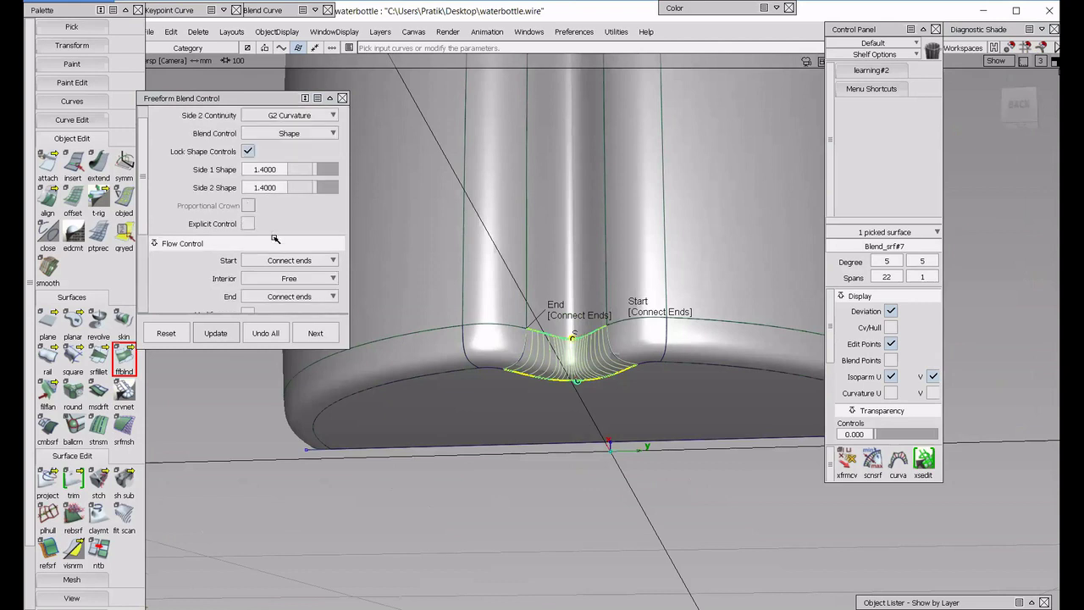
{"action": "mouse_move", "coordinate": [335, 278]}
{"action": "left_mouse_down"}
{"action": "mouse_move", "coordinate": [308, 277]}
{"action": "mouse_move", "coordinate": [335, 262]}
{"action": "mouse_move", "coordinate": [307, 281]}
{"action": "mouse_move", "coordinate": [337, 263]}
{"action": "mouse_move", "coordinate": [326, 261]}
{"action": "left_mouse_up"}
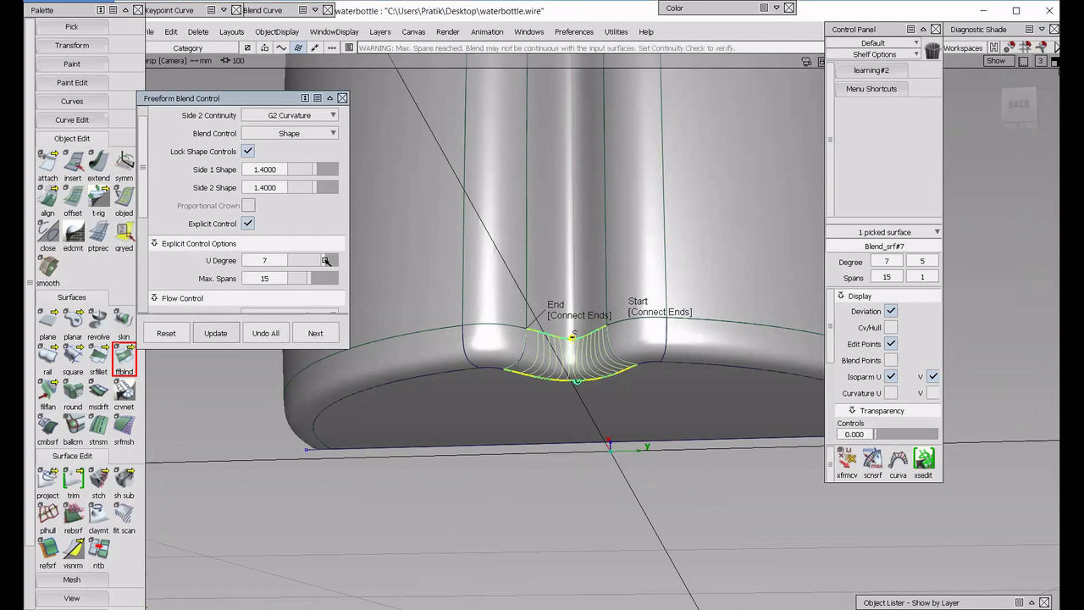
{"action": "key", "text": "ctrl+z"}
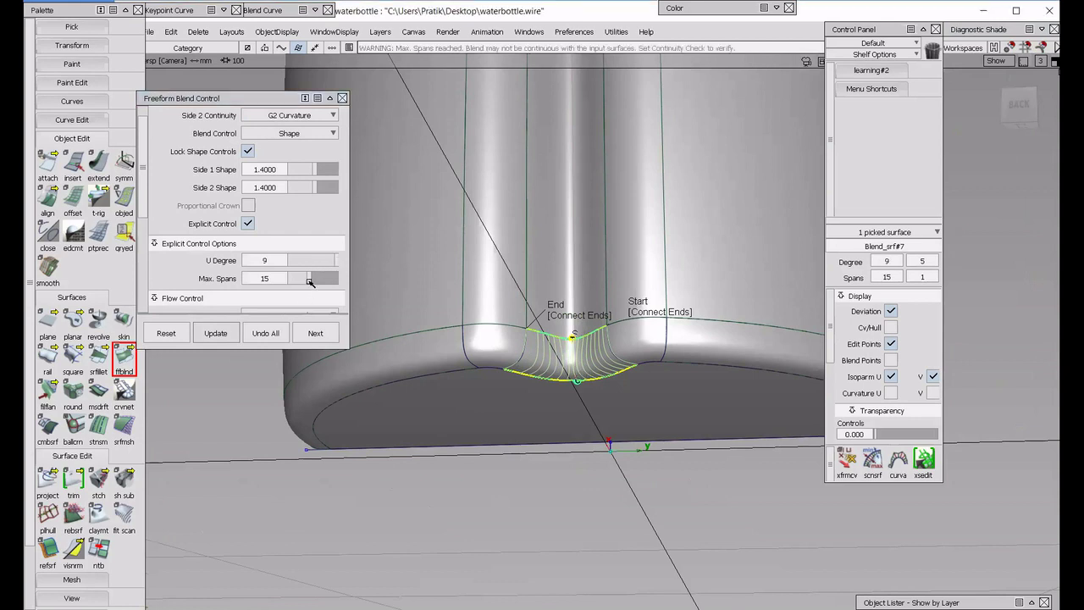
{"action": "left_click_drag", "start_coordinate": [310, 282], "coordinate": [297, 280]}
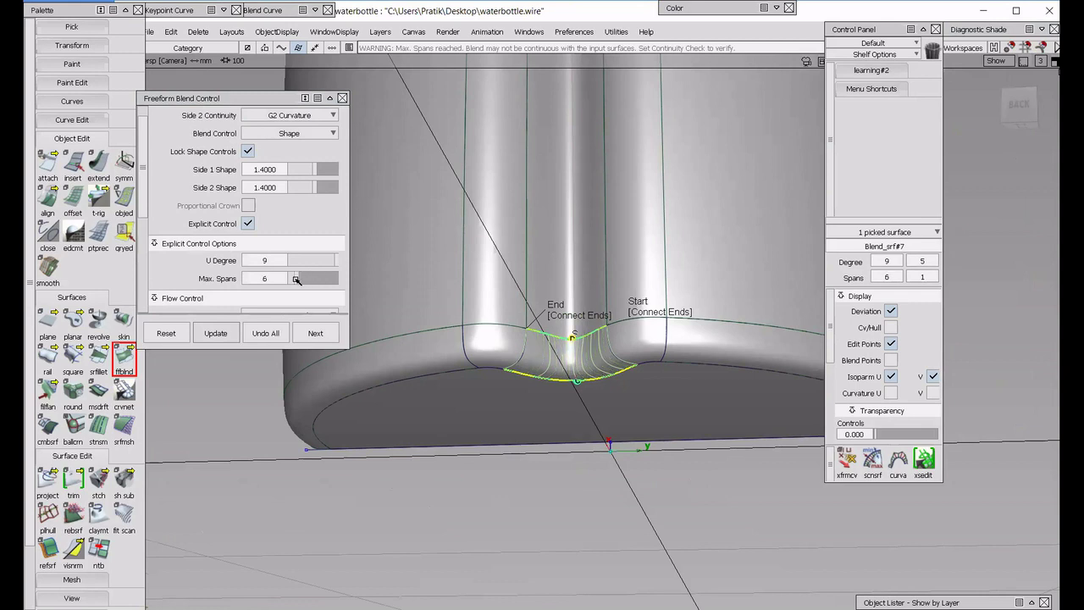
{"action": "left_click", "coordinate": [300, 280]}
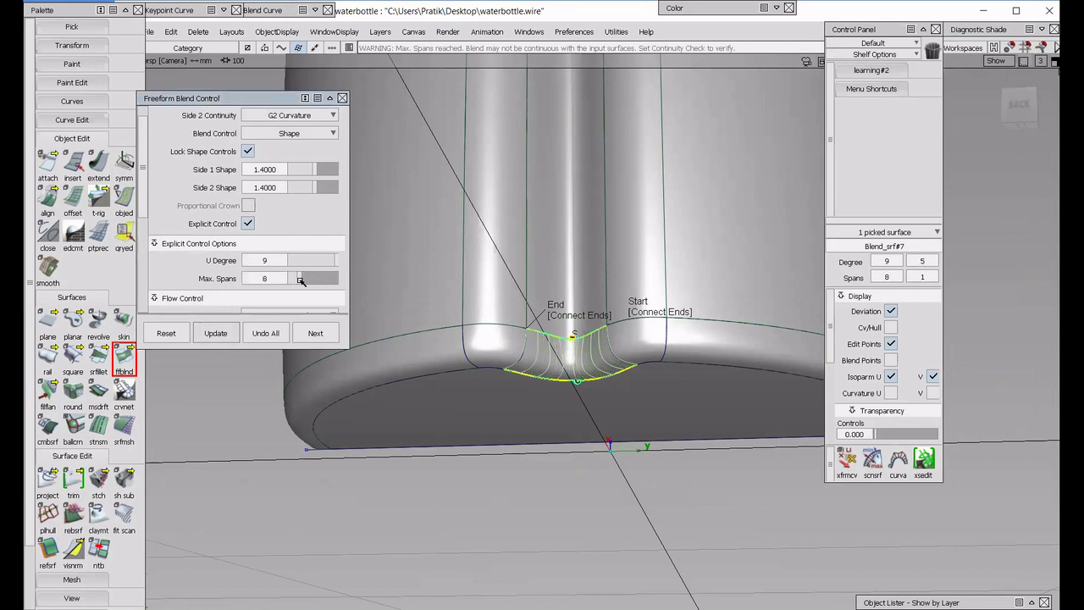
{"action": "left_click", "coordinate": [303, 280]}
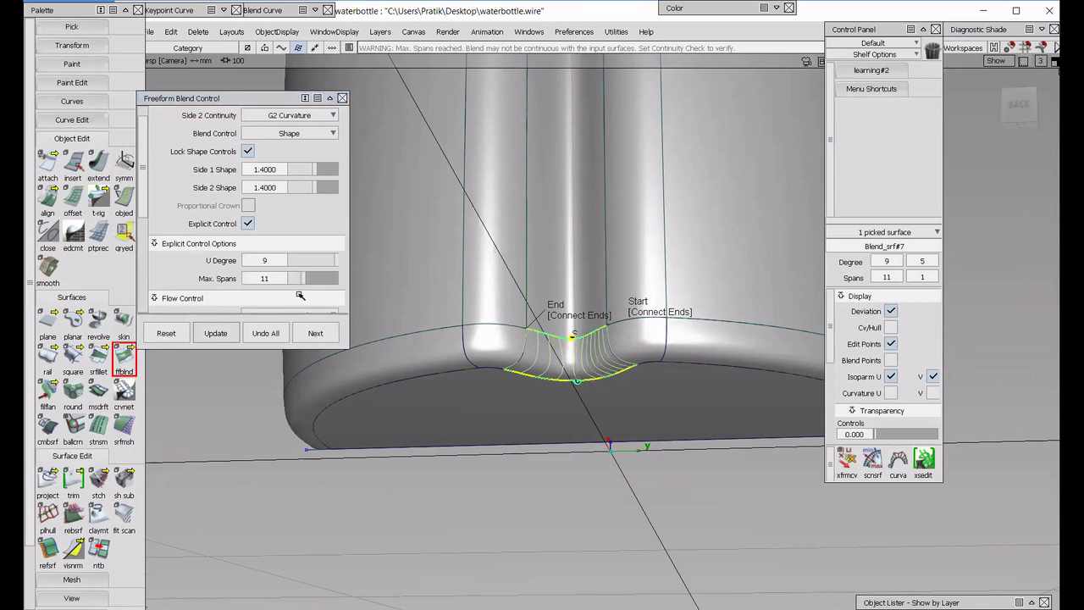
Undo the groove blend built with Explicit Control and close the Freeform Blend settings.
{"action": "left_click", "coordinate": [266, 332]}
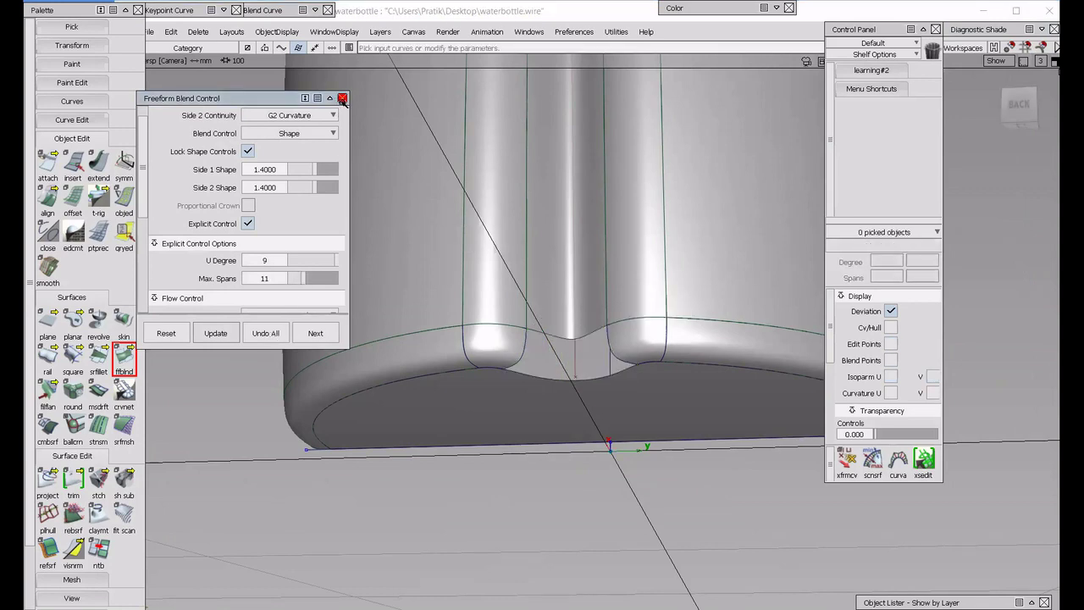
{"action": "left_click", "coordinate": [342, 99]}
{"action": "left_click_drag", "start_coordinate": [551, 363], "coordinate": [569, 350], "text": "alt+shift"}
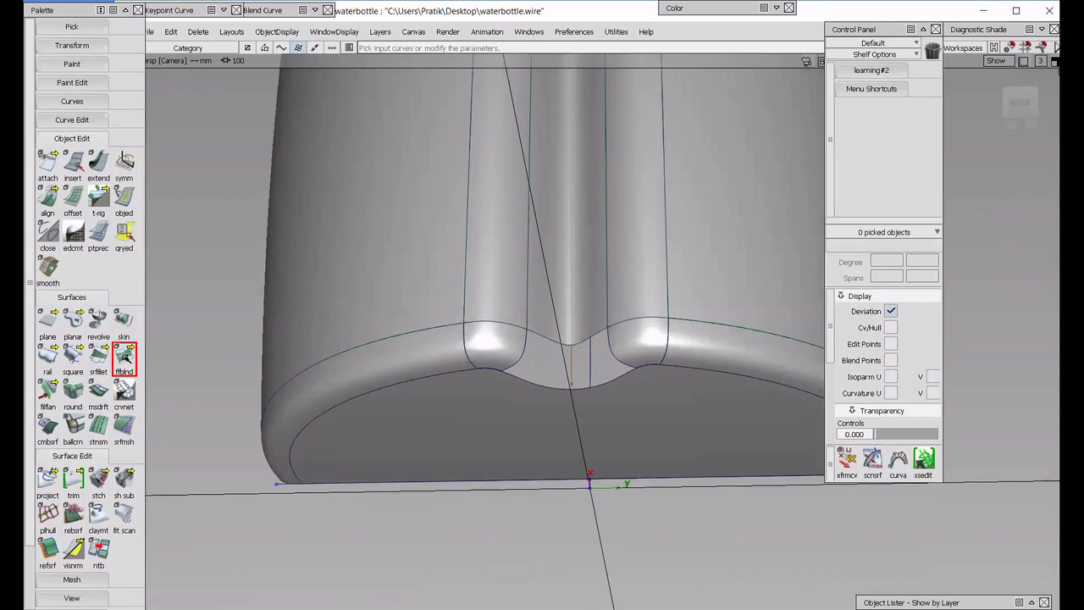
Rebuild the G2 Freeform Blend between the groove's lower edge and the base edge with Explicit Control off and both shape values at 1.4.
{"action": "double_click", "coordinate": [125, 357]}
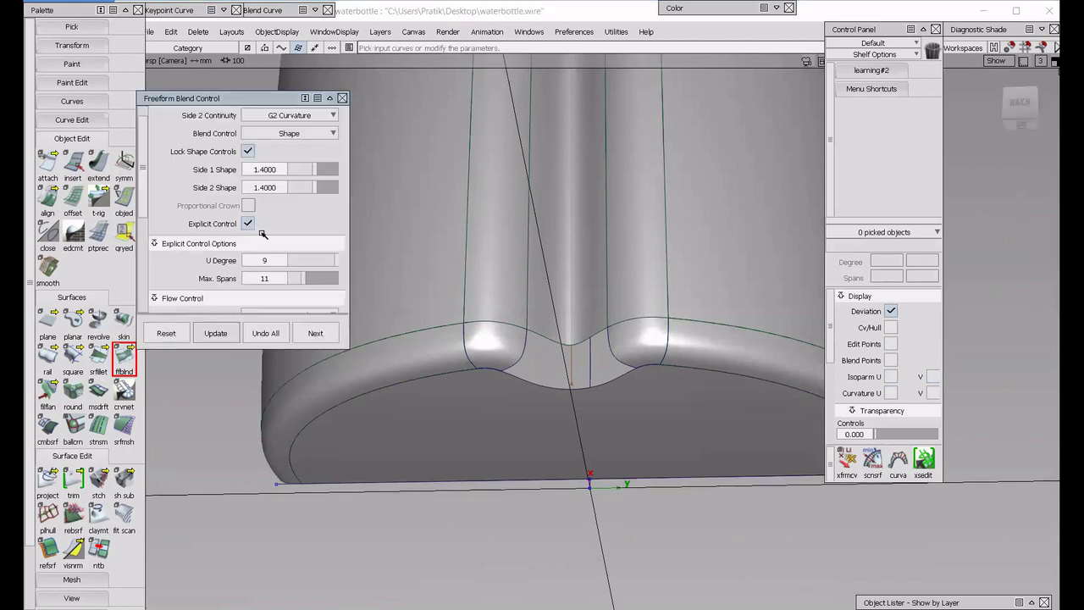
{"action": "left_click", "coordinate": [546, 339]}
{"action": "left_click", "coordinate": [545, 388]}
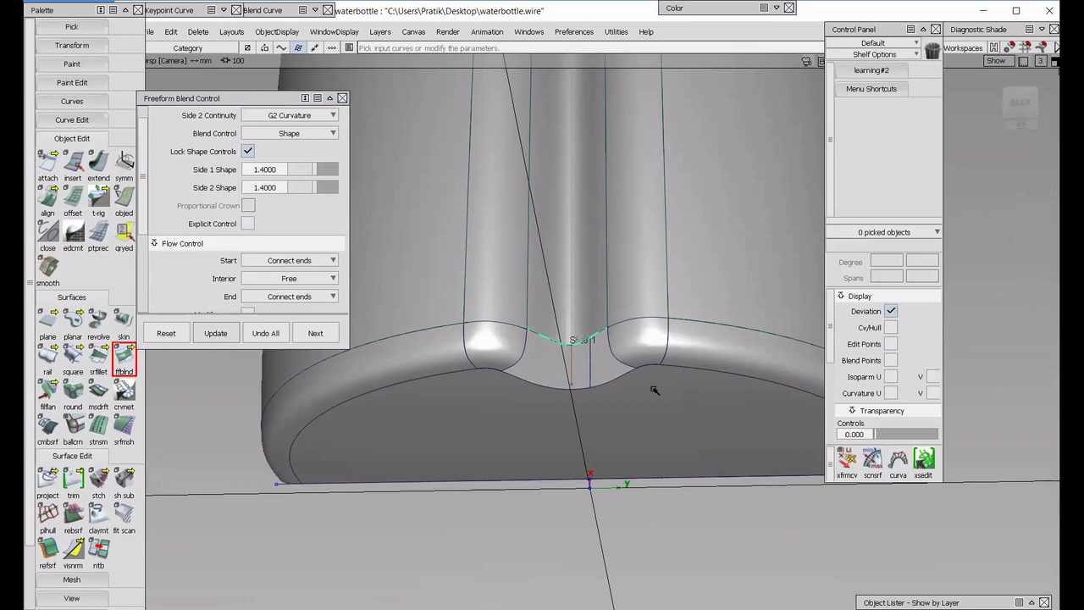
{"action": "left_click_drag", "start_coordinate": [654, 390], "coordinate": [654, 415], "text": "alt+shift"}
Inspect the rebuilt groove blend and its joins to the neighbouring corner blends with diagnostic shading, from the side and from below.
{"action": "double_click", "coordinate": [987, 30]}
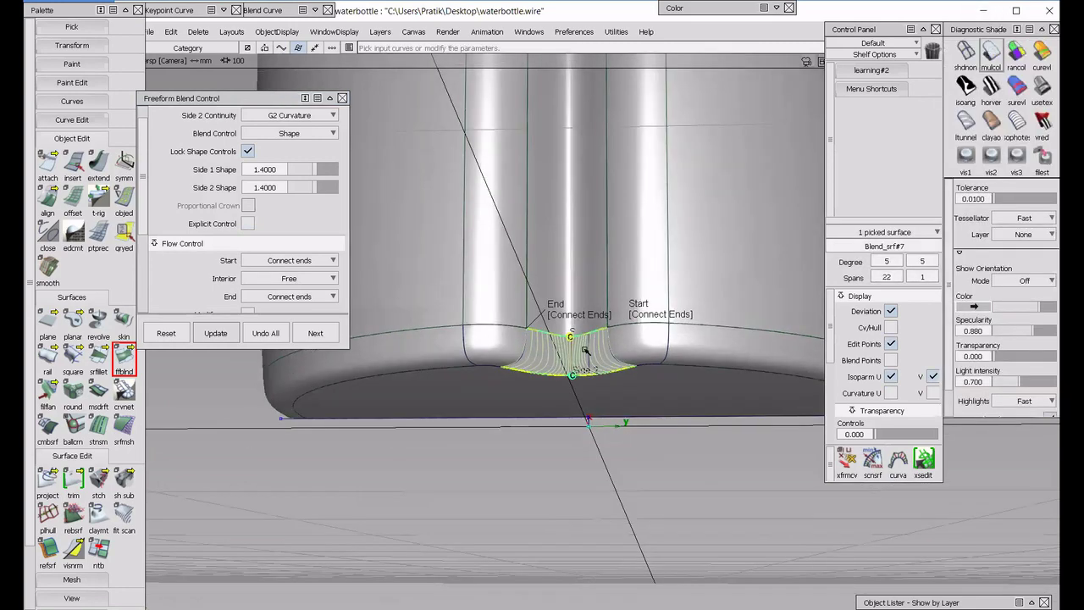
{"action": "mouse_move", "coordinate": [648, 381]}
{"action": "right_mouse_down", "text": "alt+shift"}
{"action": "mouse_move", "coordinate": [663, 282]}
{"action": "mouse_move", "coordinate": [511, 347]}
{"action": "mouse_move", "coordinate": [453, 337]}
{"action": "right_mouse_up", "text": "alt+shift"}
{"action": "left_click", "coordinate": [513, 347], "text": "alt+shift"}
{"action": "mouse_move", "coordinate": [563, 344]}
{"action": "left_mouse_down", "text": "alt+shift"}
{"action": "mouse_move", "coordinate": [456, 369]}
{"action": "mouse_move", "coordinate": [535, 366]}
{"action": "left_mouse_up", "text": "alt+shift"}
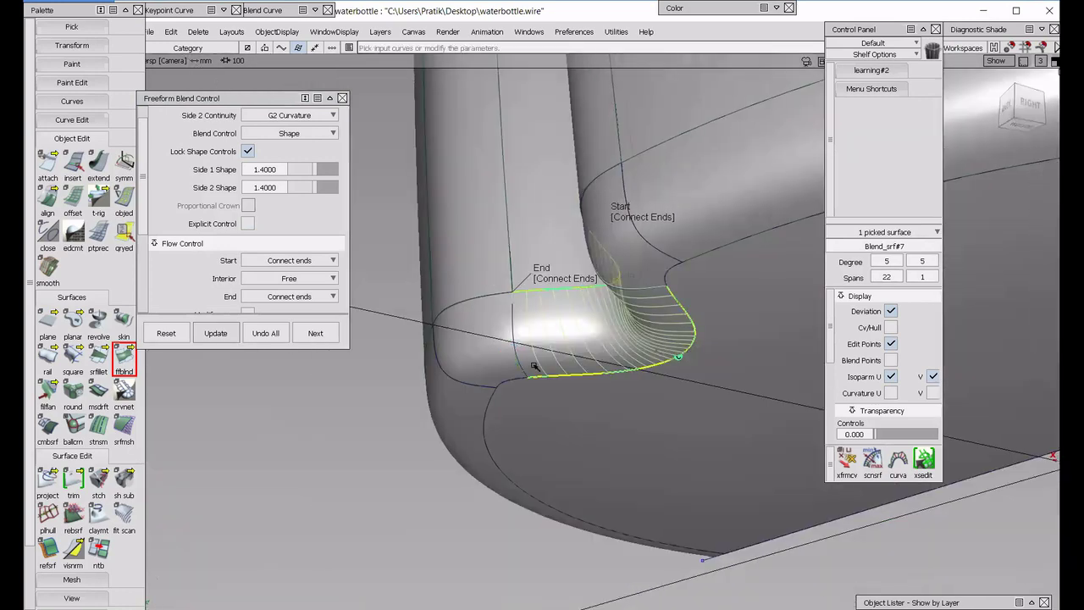
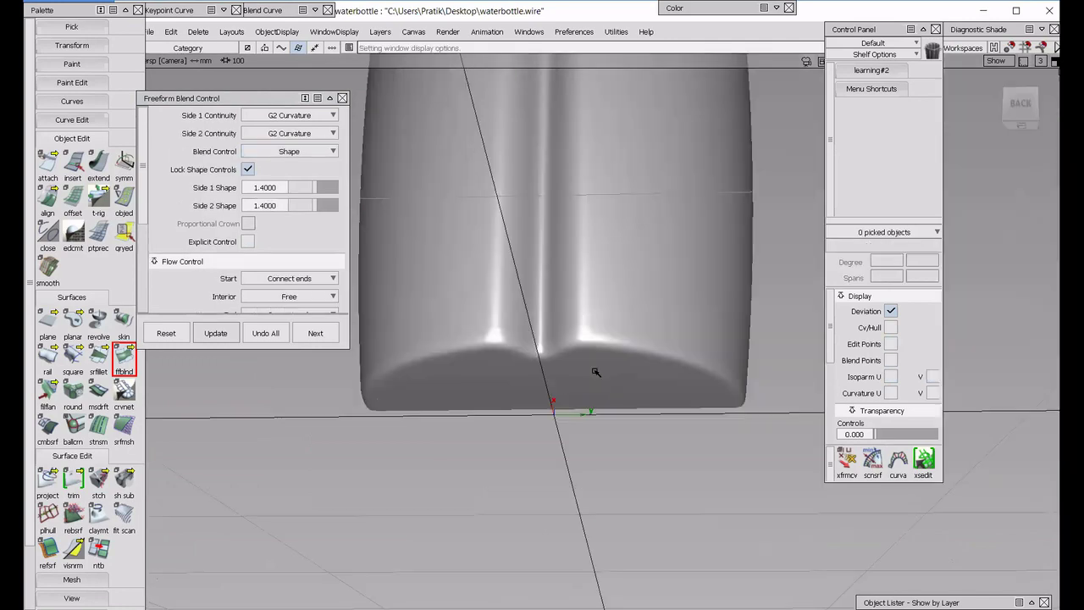
{"action": "right_click_drag", "start_coordinate": [496, 327], "coordinate": [544, 348], "text": "alt+shift"}
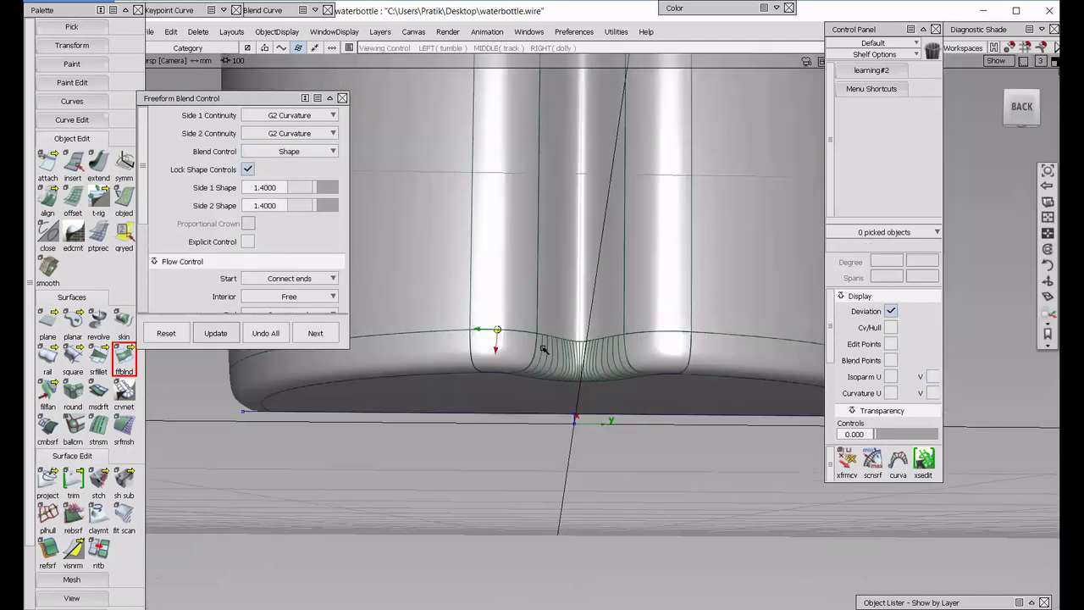
{"action": "left_click_drag", "start_coordinate": [544, 348], "coordinate": [527, 363], "text": "alt+shift"}
{"action": "mouse_move", "coordinate": [527, 363]}
{"action": "right_mouse_down", "text": "alt+shift"}
{"action": "mouse_move", "coordinate": [564, 351]}
{"action": "mouse_move", "coordinate": [527, 380]}
{"action": "right_mouse_up", "text": "alt+shift"}
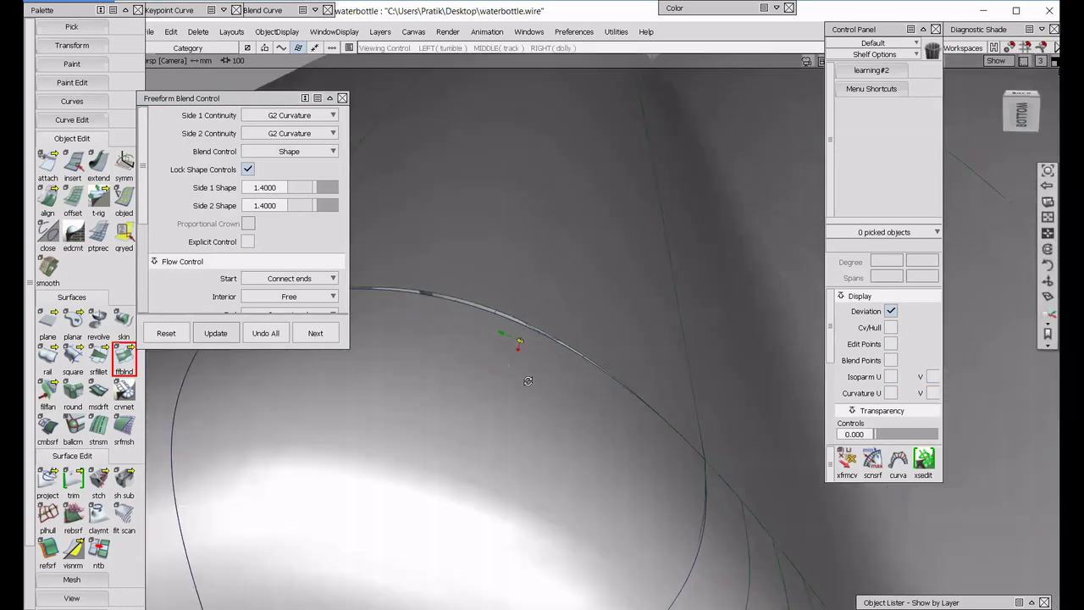
{"action": "left_click_drag", "start_coordinate": [528, 380], "coordinate": [571, 389], "text": "alt+shift"}
{"action": "right_click_drag", "start_coordinate": [570, 389], "coordinate": [567, 388], "text": "alt+shift"}
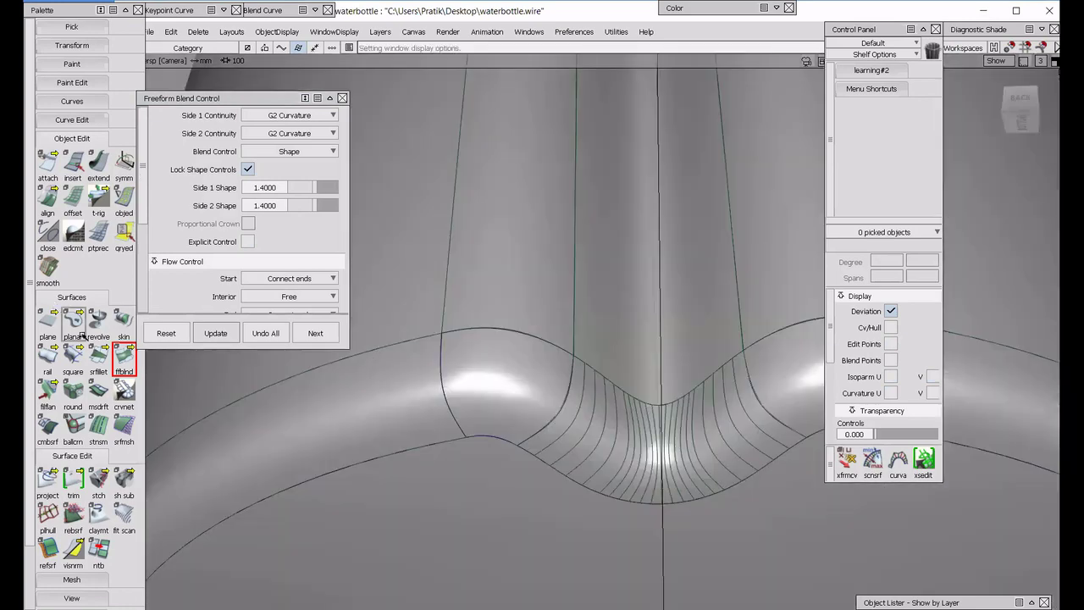
Align the upper edge of the corner blend on one side of the groove to the body surface above, accepting removal of its history.
{"action": "left_click", "coordinate": [47, 204]}
{"action": "left_click", "coordinate": [514, 320]}
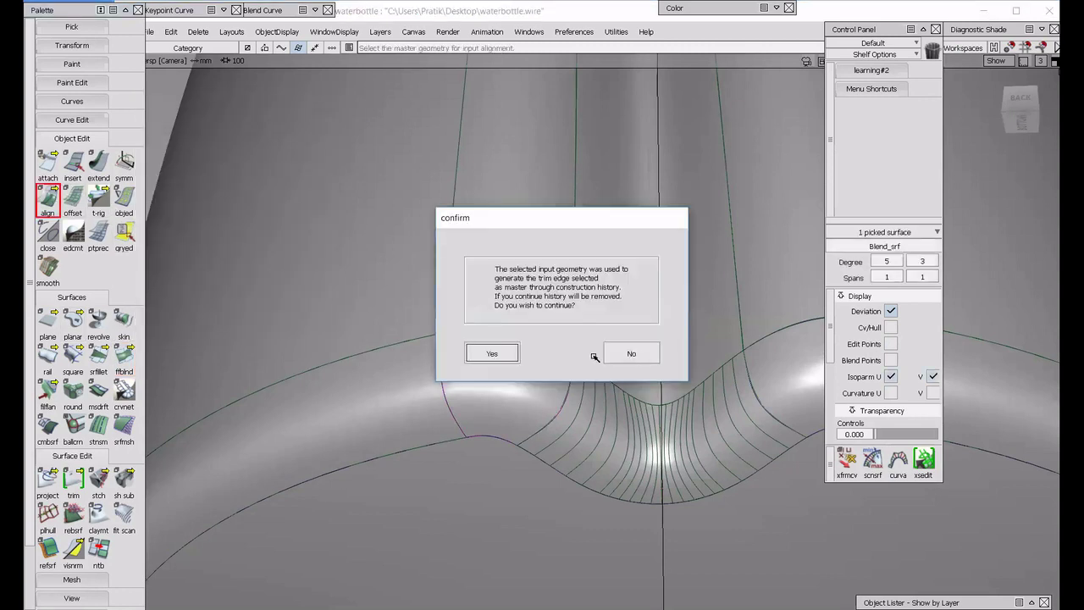
{"action": "left_click", "coordinate": [512, 354]}
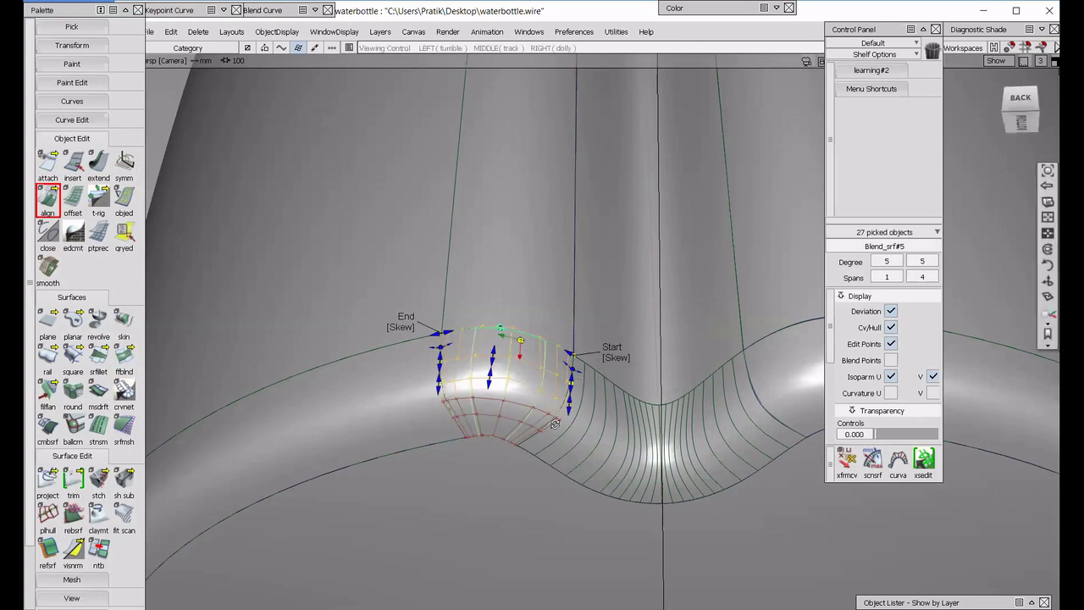
Align the upper edge of the opposite corner blend to the surface above it, again accepting removal of its history.
{"action": "left_click_drag", "start_coordinate": [542, 440], "coordinate": [630, 421], "text": "alt+shift"}
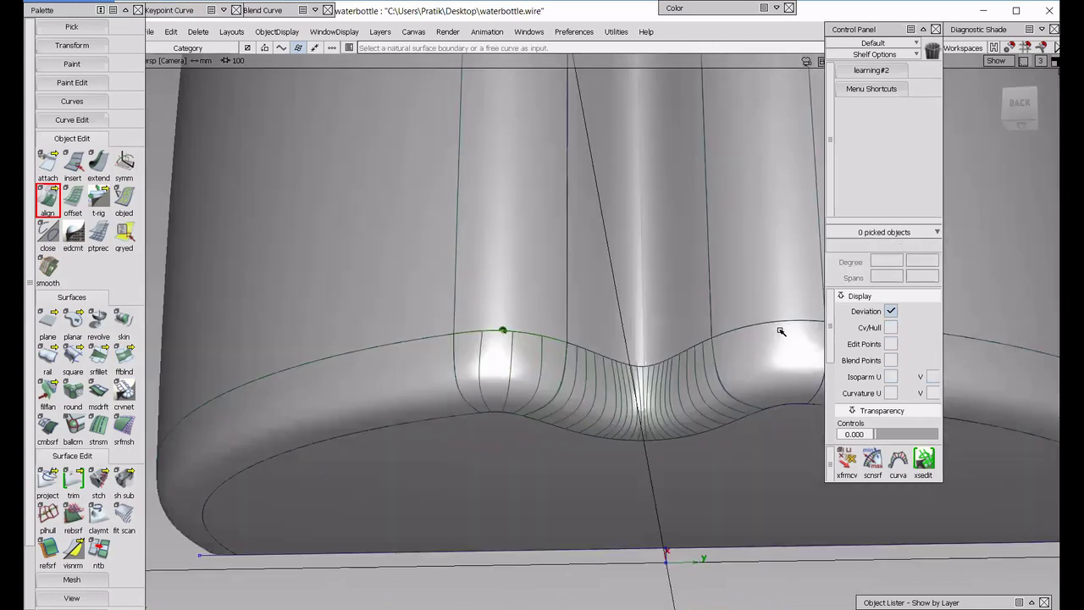
{"action": "left_click", "coordinate": [777, 327]}
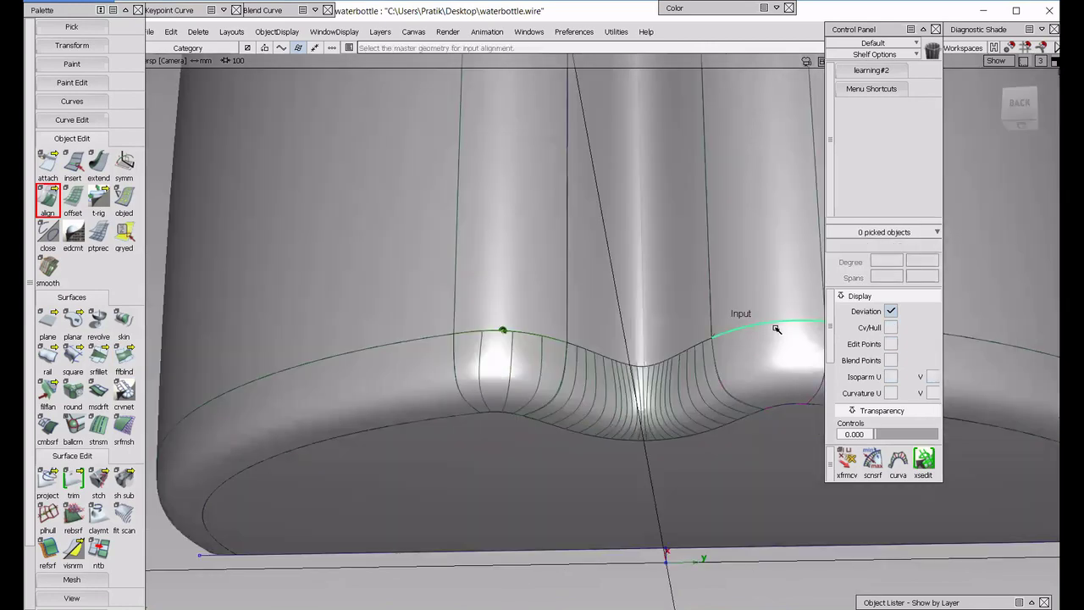
{"action": "left_click", "coordinate": [453, 355]}
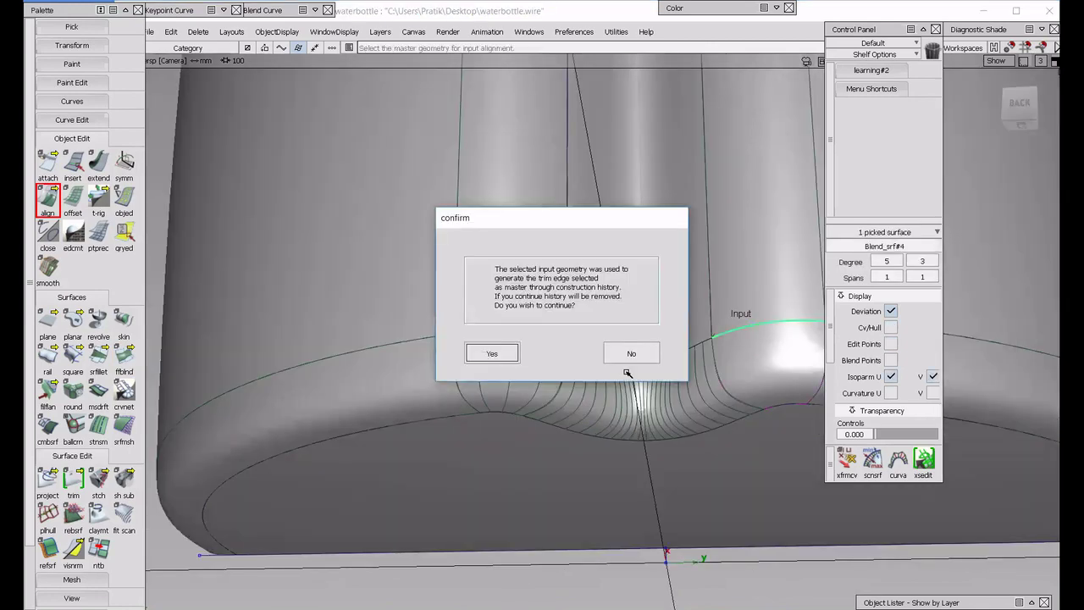
{"action": "key", "text": "Return"}
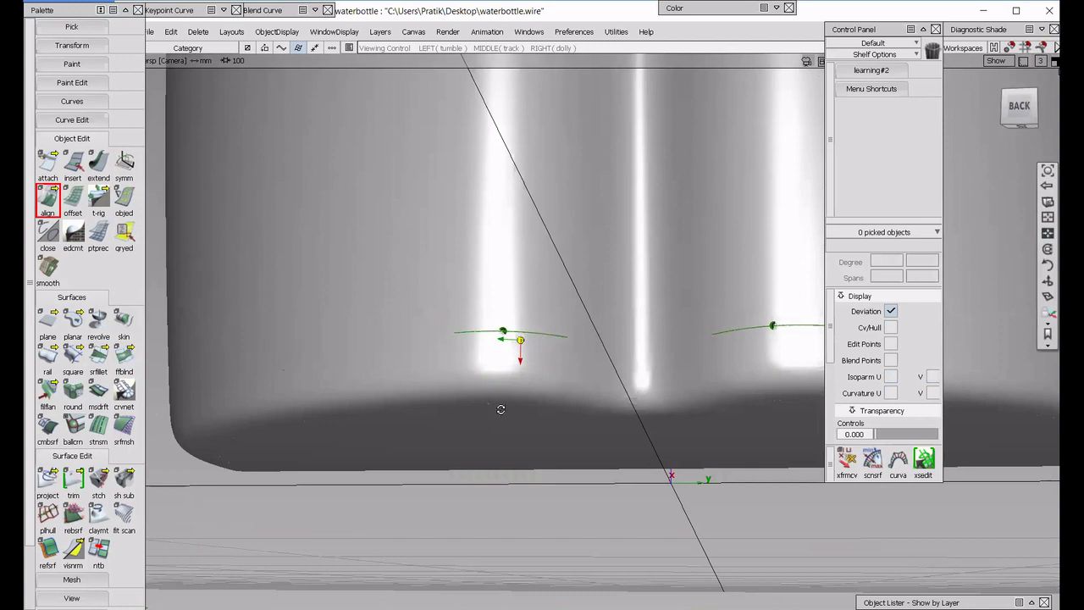
Select the bottle's surfaces and delete their construction history.
{"action": "left_click_drag", "start_coordinate": [501, 409], "coordinate": [641, 419], "text": "alt+shift"}
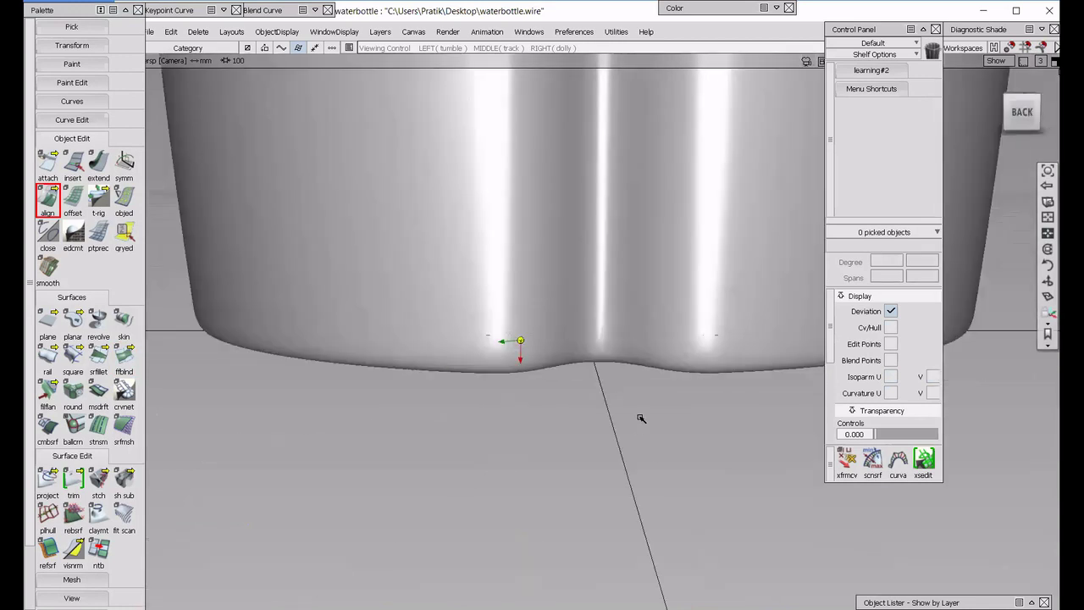
{"action": "right_click_drag", "start_coordinate": [641, 418], "coordinate": [619, 405], "text": "alt+shift"}
{"action": "key", "text": "alt+t"}
{"action": "left_click_drag", "start_coordinate": [618, 405], "coordinate": [621, 354], "text": "alt+shift"}
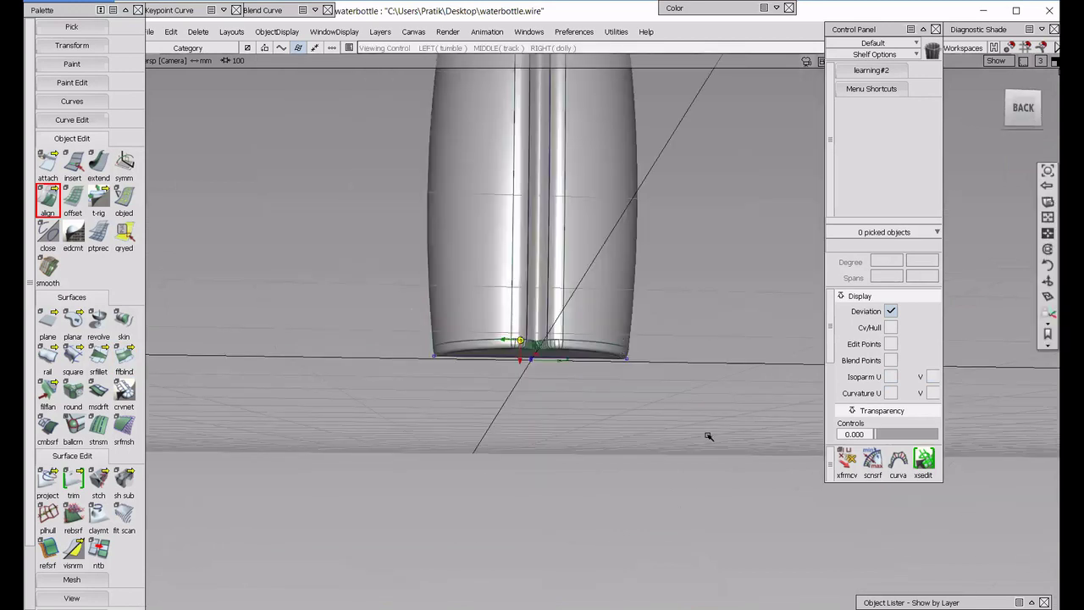
{"action": "key", "text": "ctrl+a"}
{"action": "left_click", "coordinate": [195, 33]}
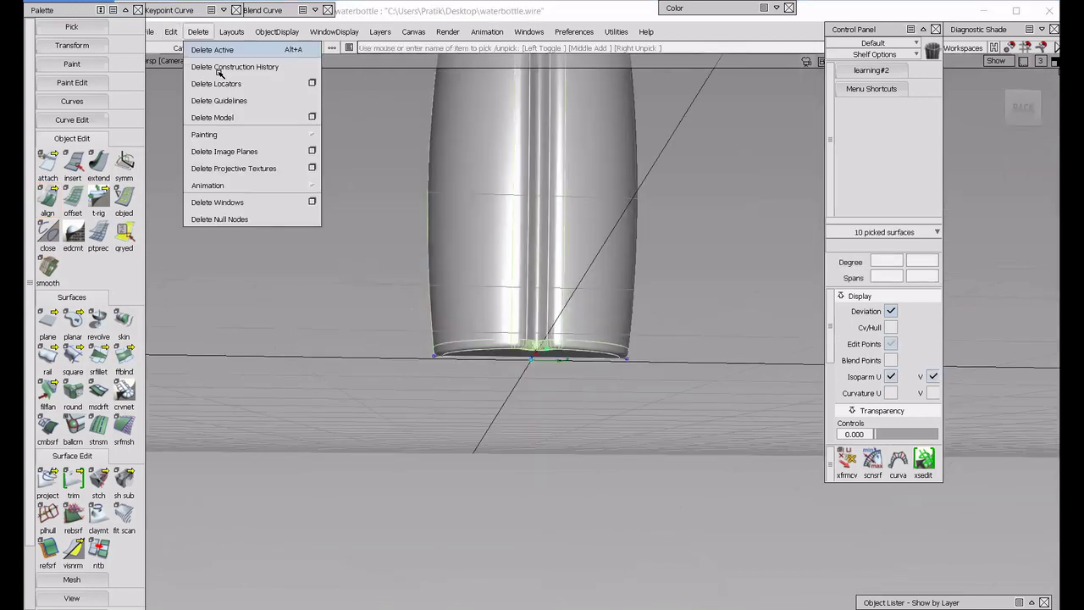
{"action": "left_click", "coordinate": [220, 67]}
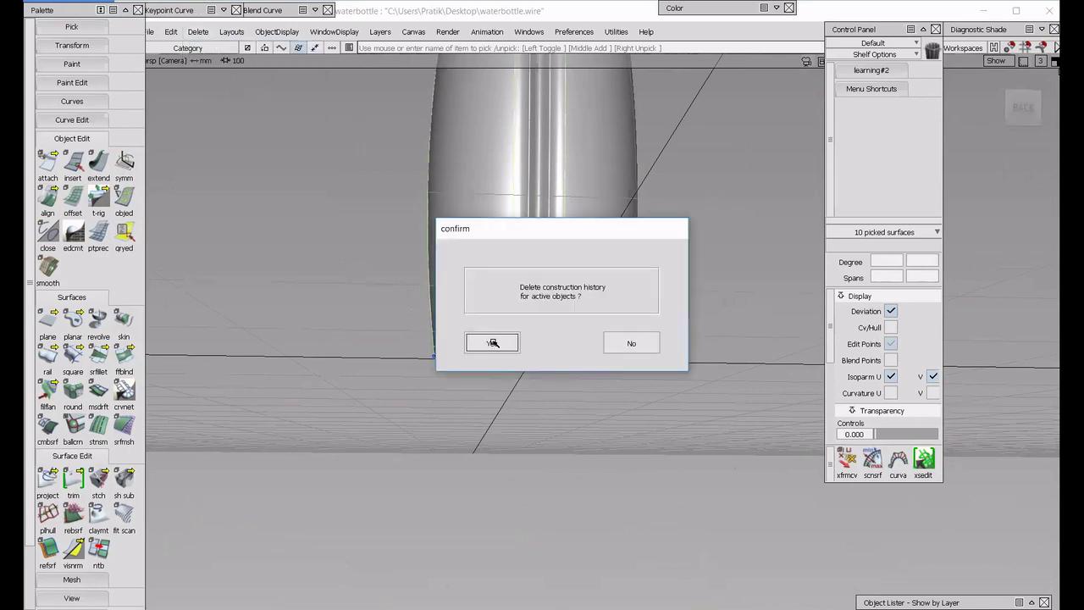
{"action": "left_click", "coordinate": [493, 343]}
Pick the nine groove surfaces: the vertical groove with its side blends, the neck pieces above and the base blends below.
{"action": "left_click_drag", "start_coordinate": [677, 417], "coordinate": [570, 303], "text": "alt+shift"}
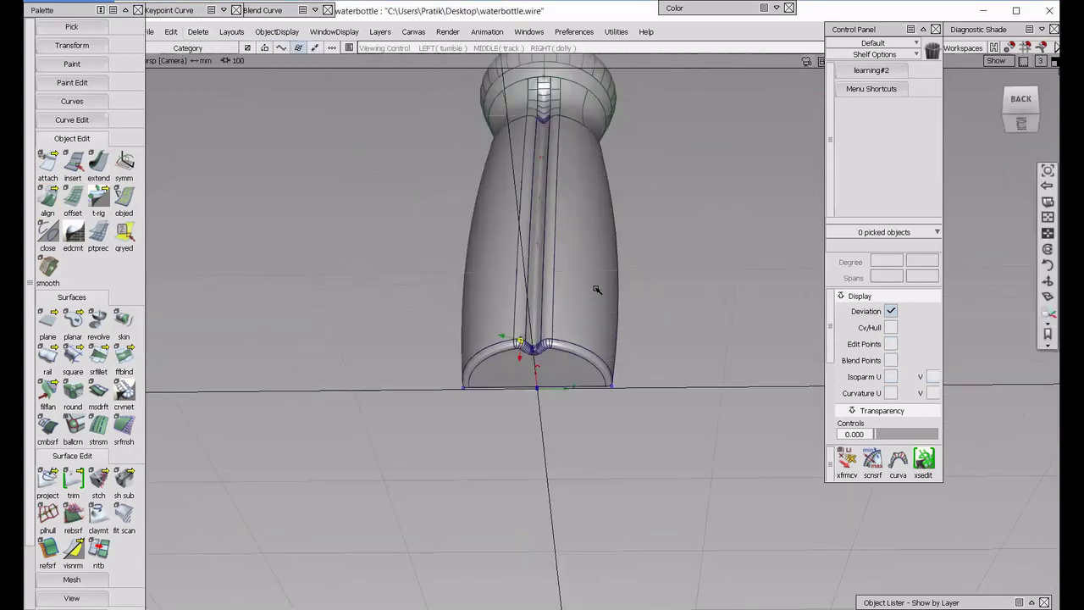
{"action": "mouse_move", "coordinate": [598, 290]}
{"action": "middle_mouse_down", "text": "alt+shift"}
{"action": "mouse_move", "coordinate": [606, 321]}
{"action": "mouse_move", "coordinate": [603, 309]}
{"action": "middle_mouse_up", "text": "alt+shift"}
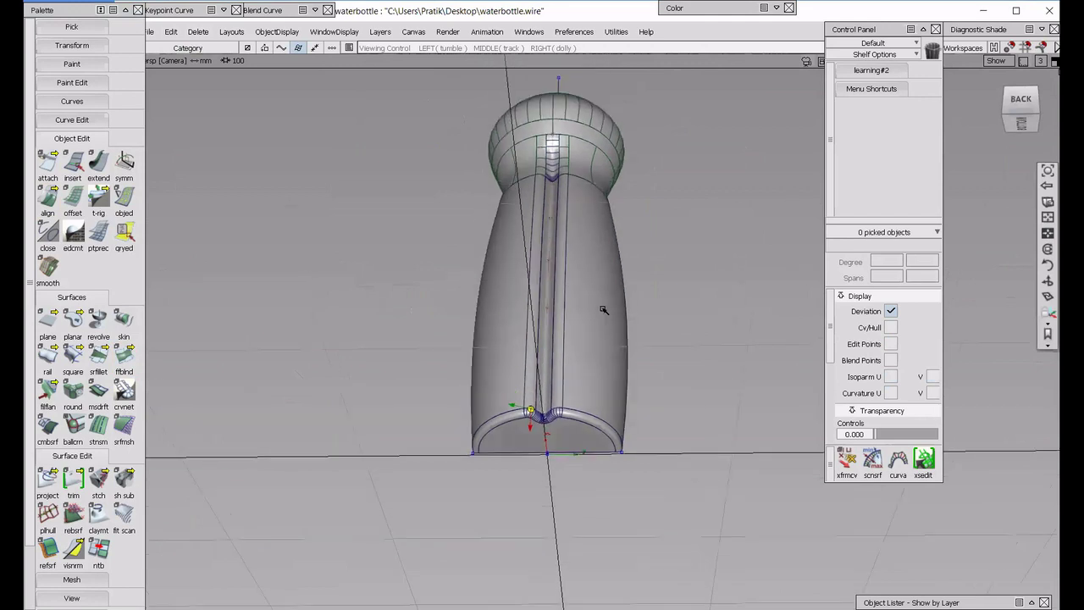
{"action": "left_click", "coordinate": [531, 339]}
{"action": "left_click", "coordinate": [531, 339]}
{"action": "left_click", "coordinate": [546, 339]}
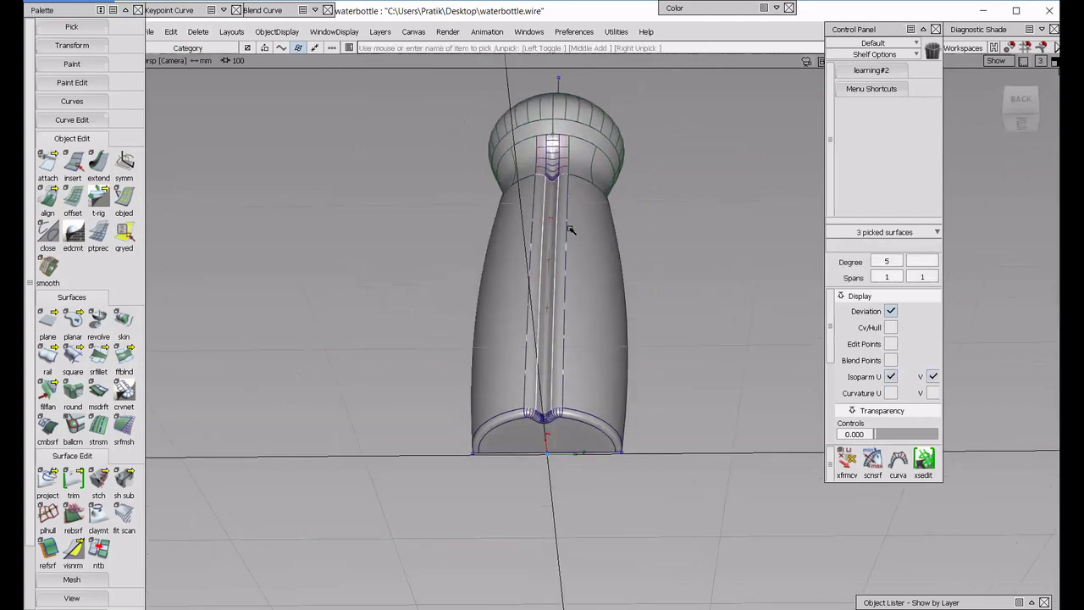
{"action": "left_click", "coordinate": [543, 158]}
{"action": "left_click", "coordinate": [556, 161]}
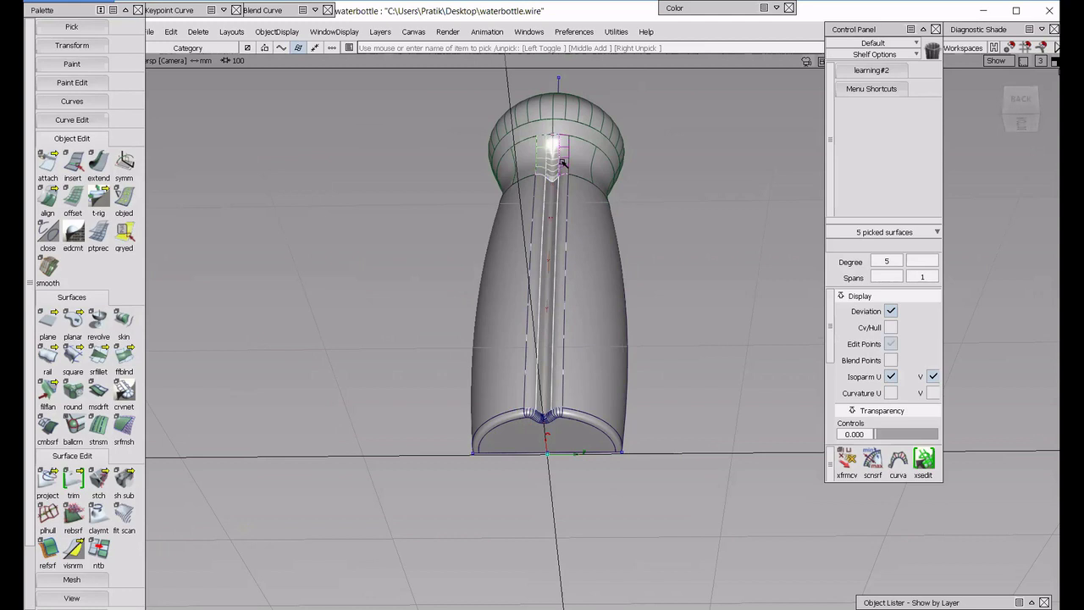
{"action": "left_click", "coordinate": [563, 161]}
{"action": "left_click", "coordinate": [536, 421]}
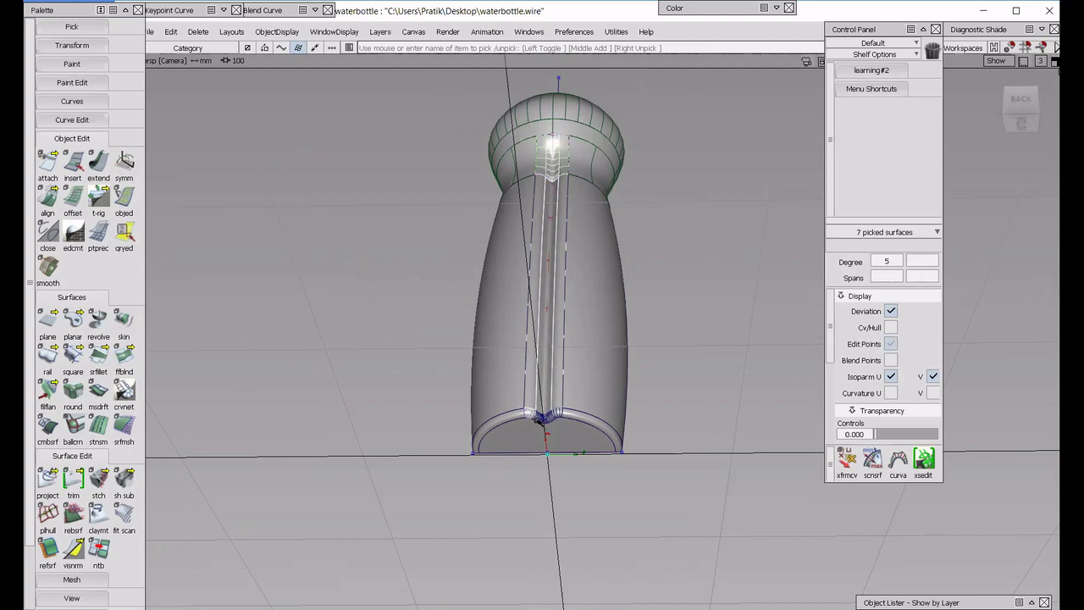
{"action": "left_click", "coordinate": [556, 413]}
{"action": "right_click_drag", "start_coordinate": [568, 430], "coordinate": [566, 416], "text": "alt+shift"}
{"action": "left_click", "coordinate": [567, 415]}
{"action": "right_click_drag", "start_coordinate": [663, 410], "coordinate": [500, 354], "text": "alt+shift"}
{"action": "left_click_drag", "start_coordinate": [500, 353], "coordinate": [491, 367], "text": "alt+shift"}
Isolate the picked groove surfaces by hiding the rest of the bottle, keeping them selected as objects.
{"action": "left_click", "coordinate": [224, 10]}
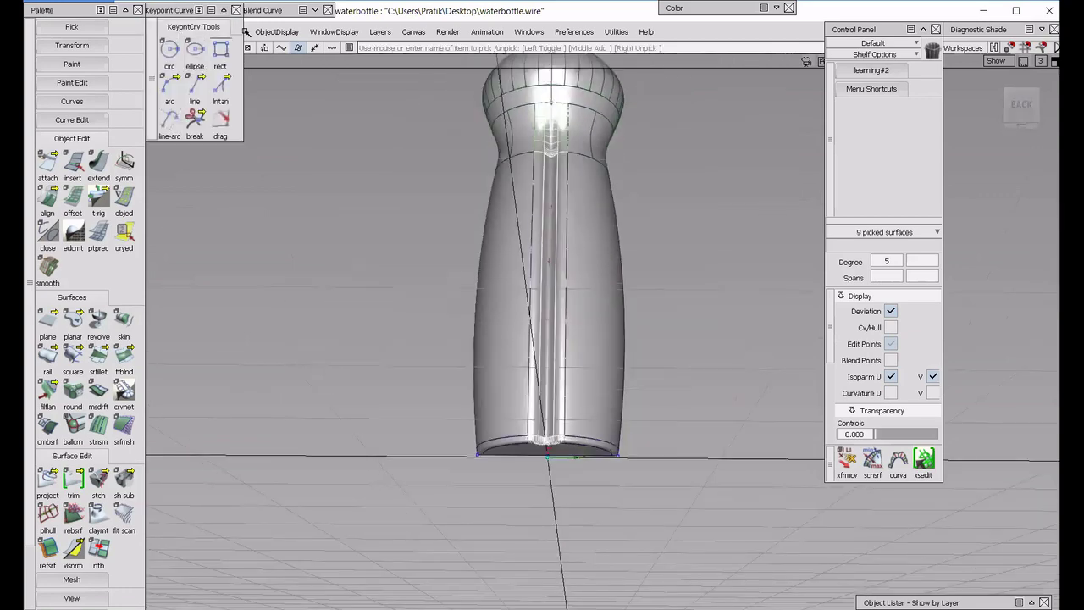
{"action": "left_click", "coordinate": [181, 10]}
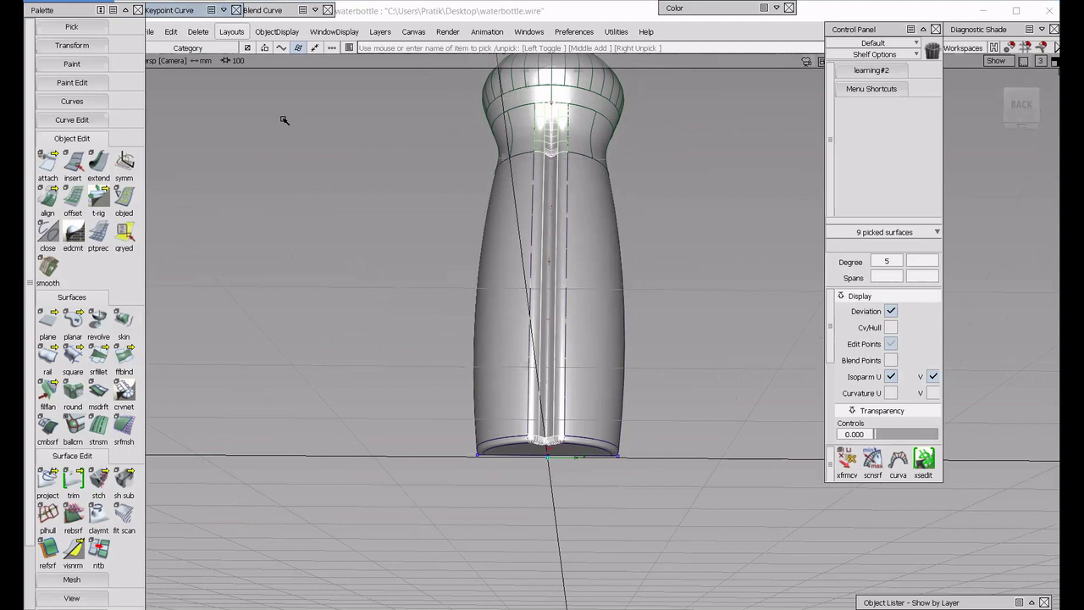
{"action": "left_click_drag", "start_coordinate": [482, 228], "coordinate": [627, 479]}
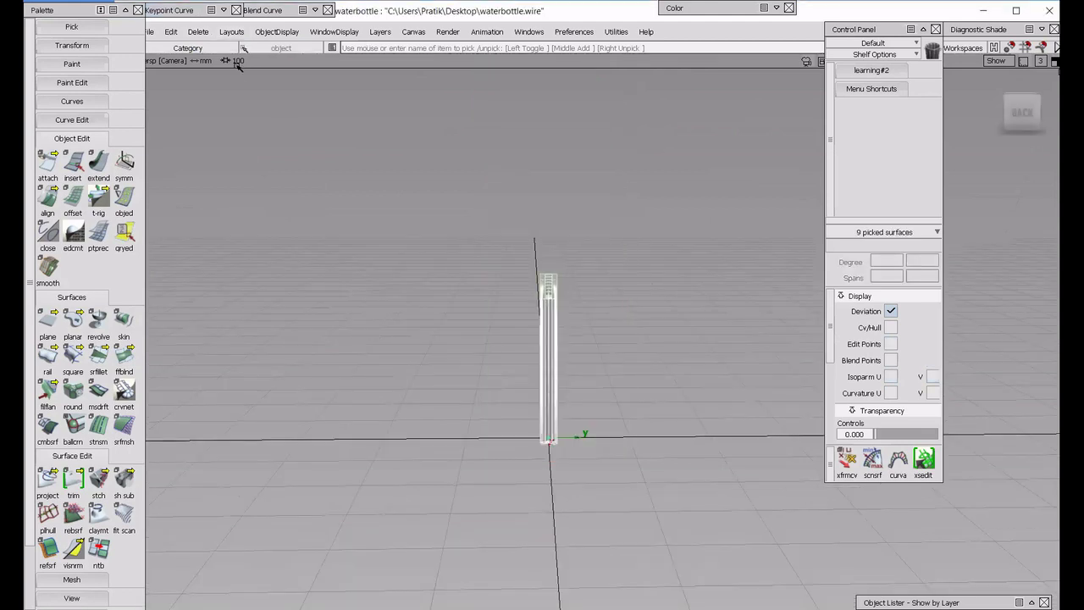
Ungroup the isolated groove surfaces and clear the selection.
{"action": "left_click", "coordinate": [169, 31]}
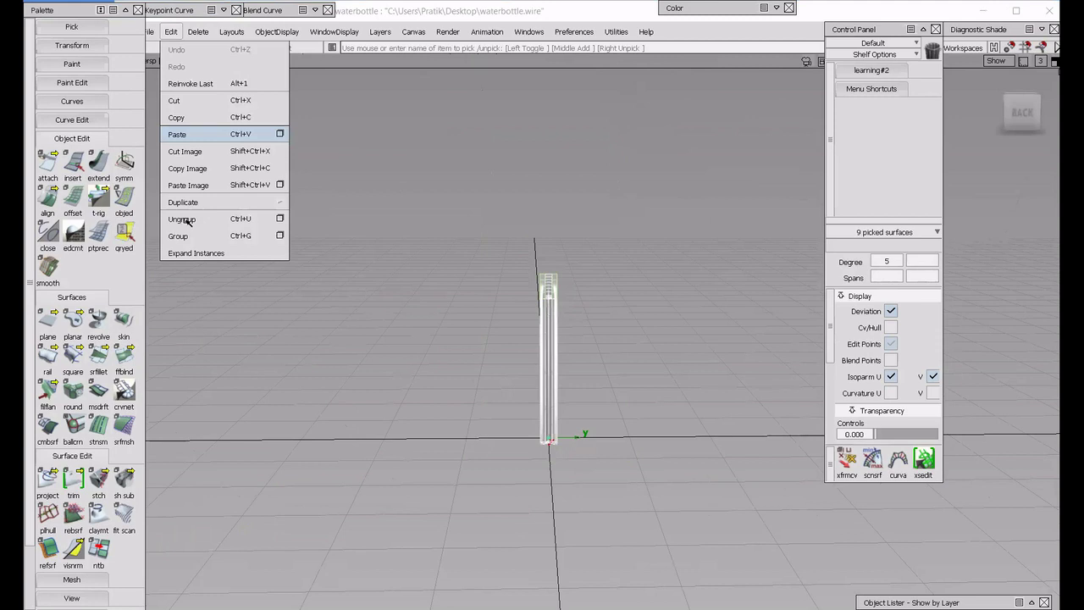
{"action": "left_click", "coordinate": [183, 219]}
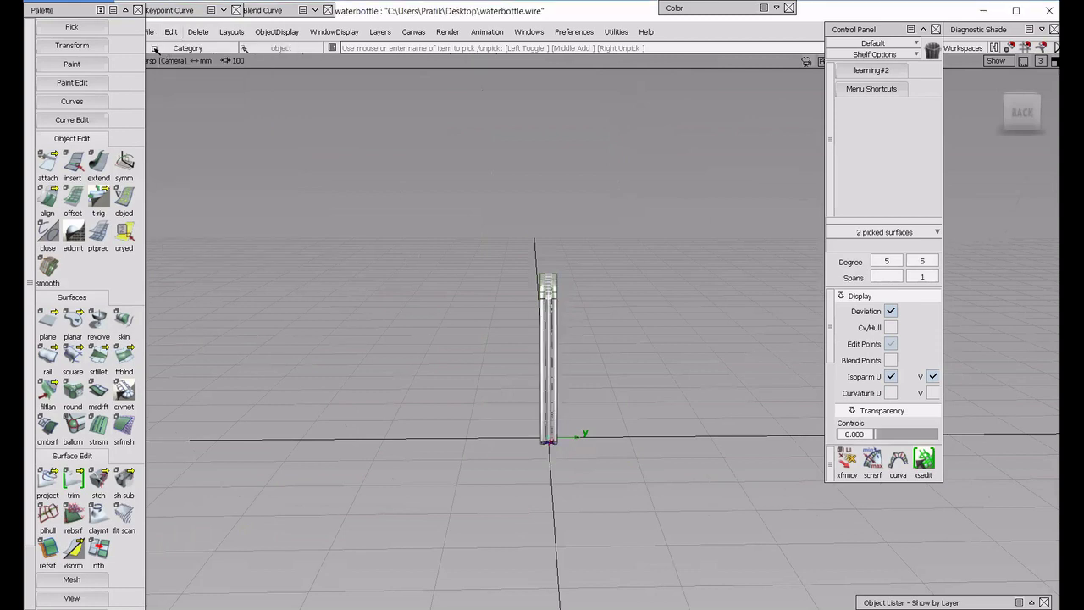
{"action": "key", "text": "alt+e"}
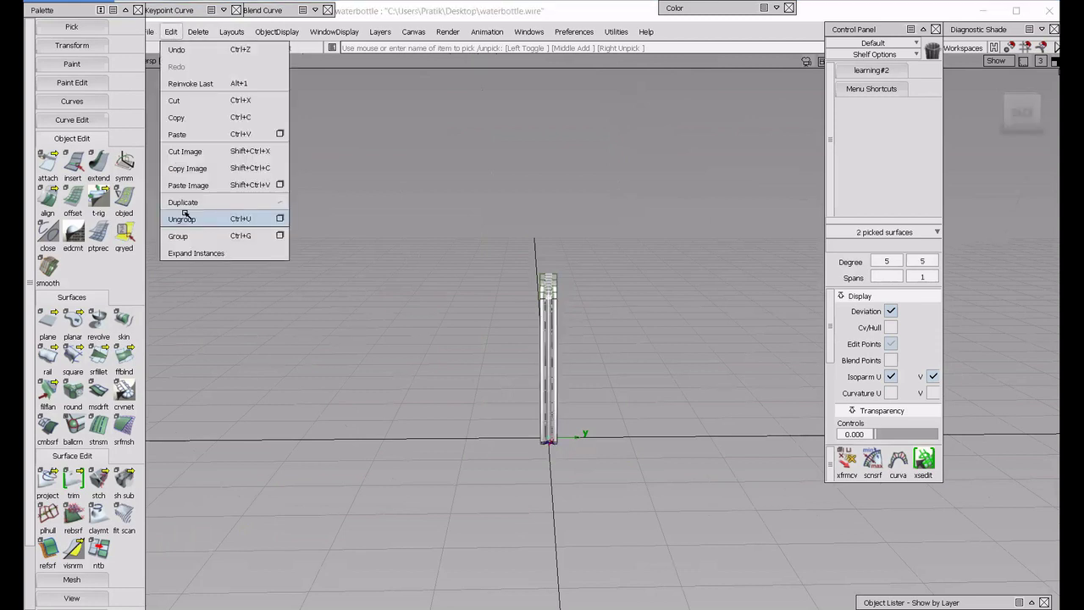
{"action": "left_click", "coordinate": [422, 225]}
Pick the nine isolated groove surfaces as objects, ungroup them, and combine them into one group.
{"action": "right_click", "coordinate": [423, 200], "text": "ctrl+shift"}
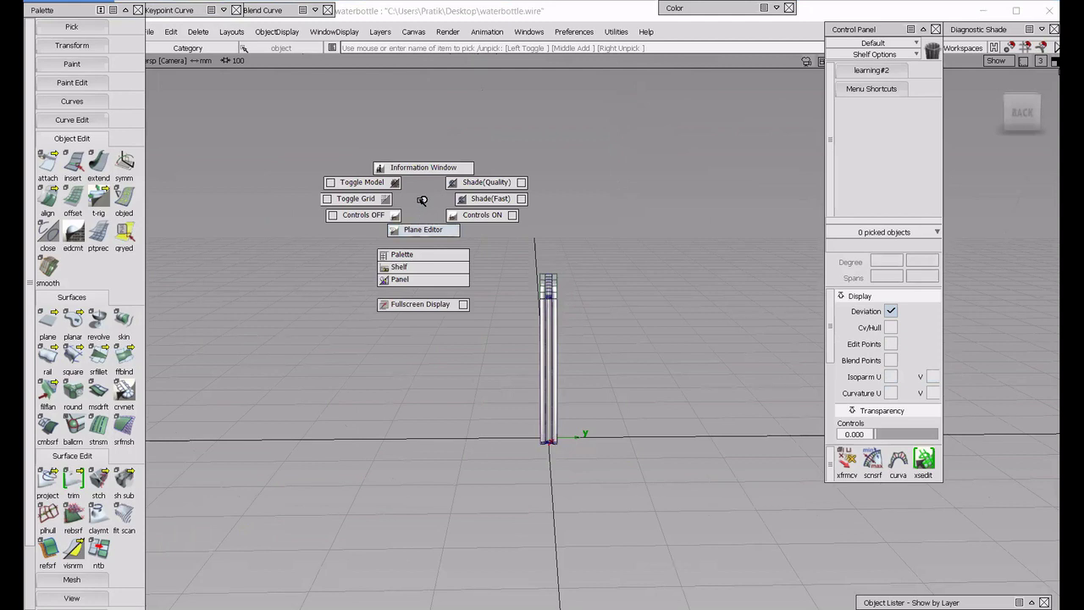
{"action": "left_click_drag", "start_coordinate": [421, 200], "coordinate": [420, 231], "text": "ctrl+shift"}
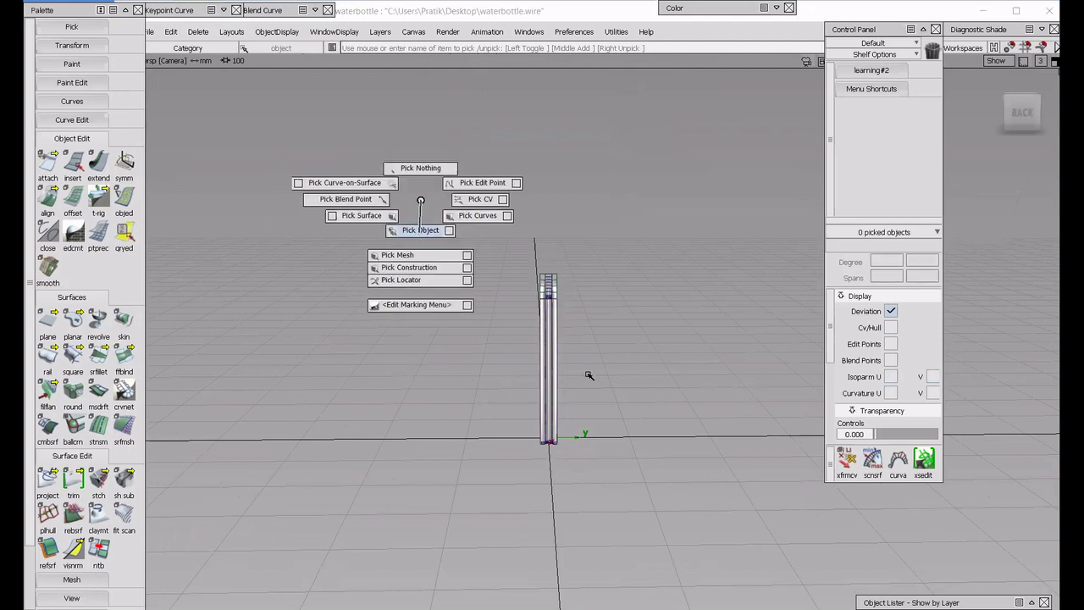
{"action": "left_click_drag", "start_coordinate": [501, 245], "coordinate": [606, 485]}
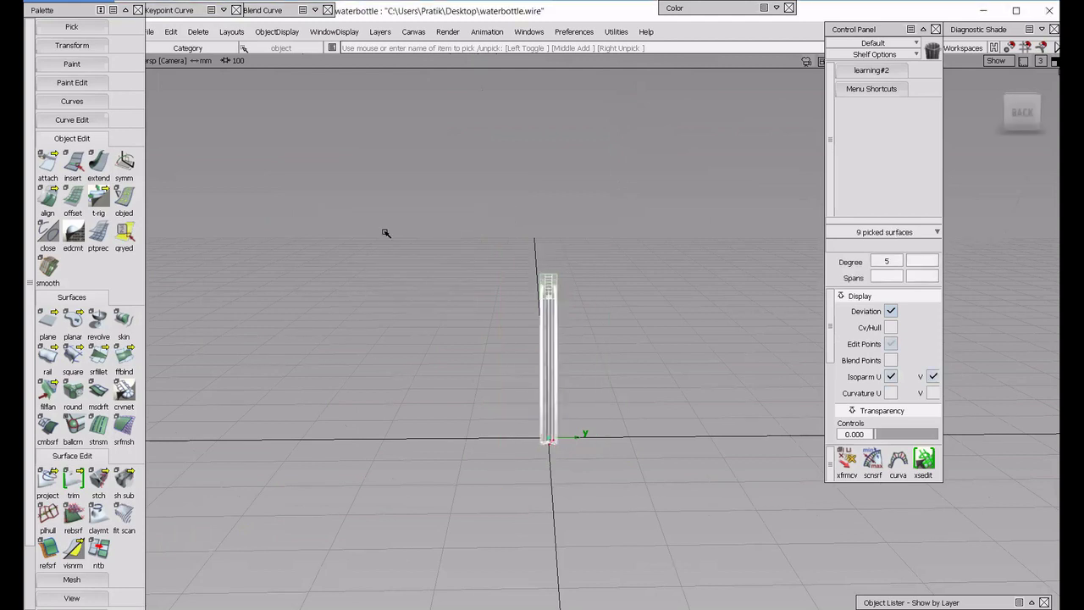
{"action": "left_click", "coordinate": [172, 32]}
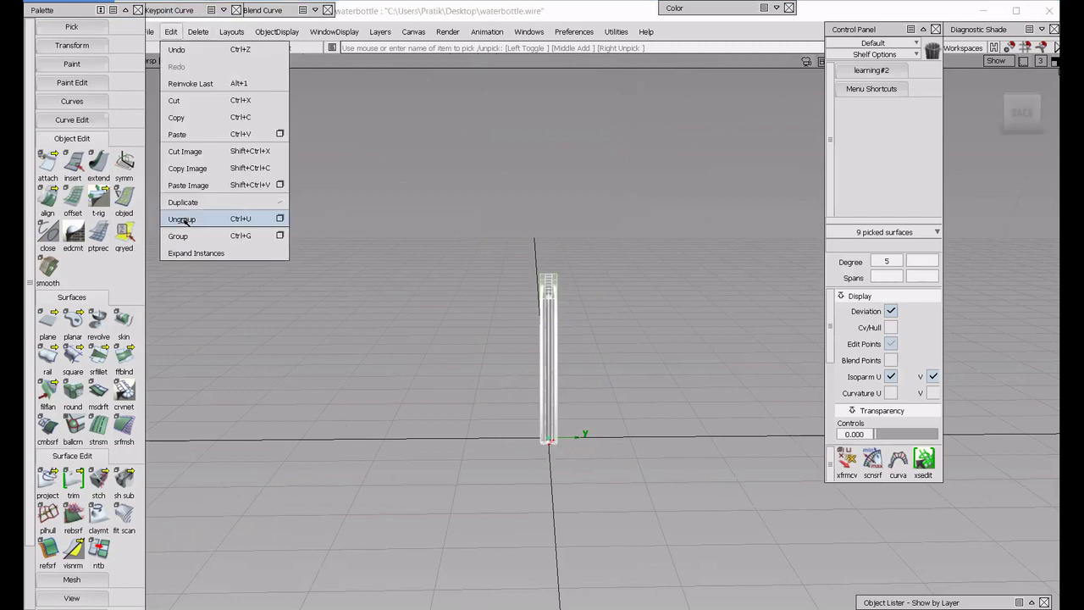
{"action": "left_click_drag", "start_coordinate": [489, 240], "coordinate": [609, 479]}
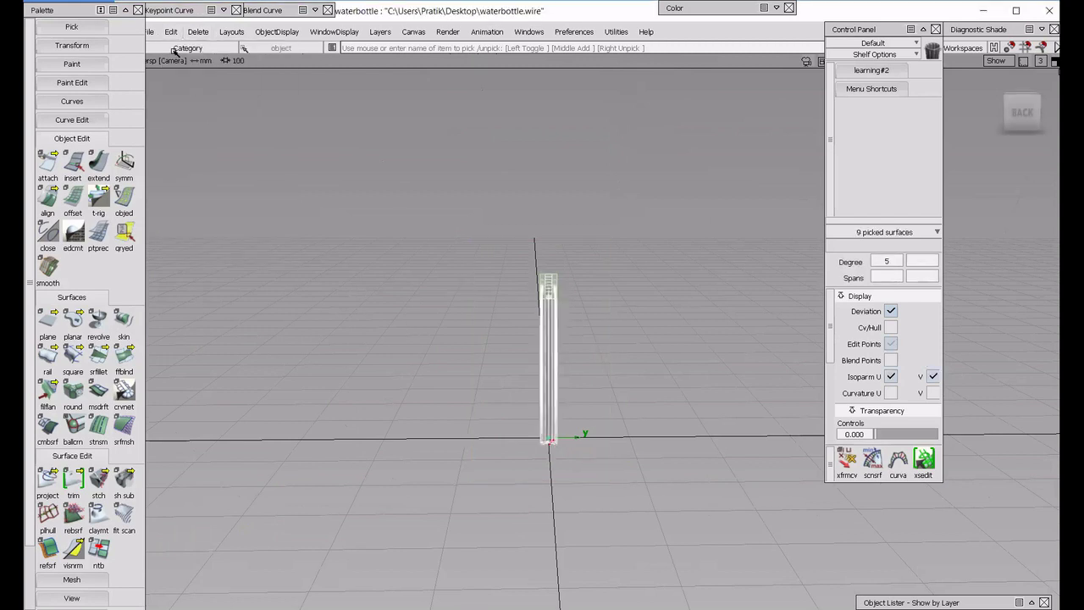
{"action": "left_click", "coordinate": [171, 31]}
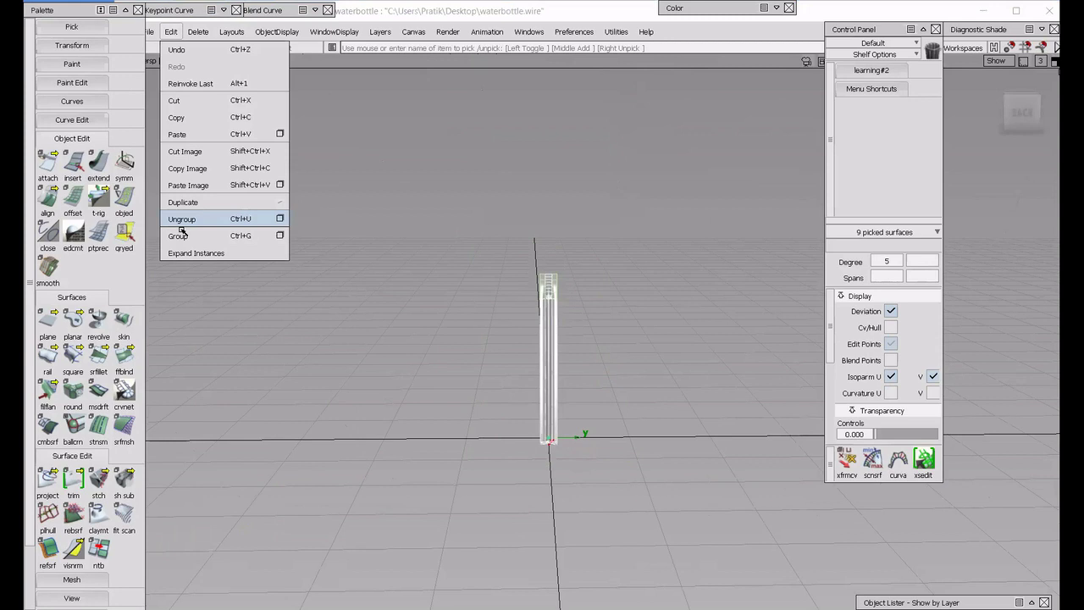
{"action": "left_click", "coordinate": [180, 225]}
Duplicate the grouped groove surfaces five times, rotating each copy 60 degrees about the Z axis.
{"action": "left_click_drag", "start_coordinate": [607, 353], "coordinate": [638, 405], "text": "alt+shift"}
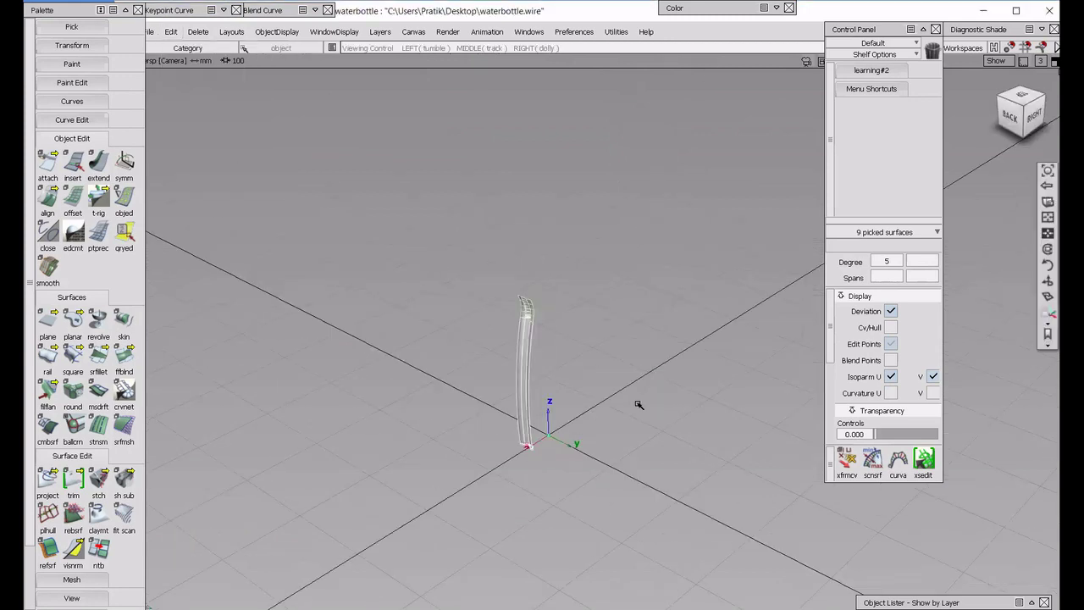
{"action": "left_click", "coordinate": [171, 32]}
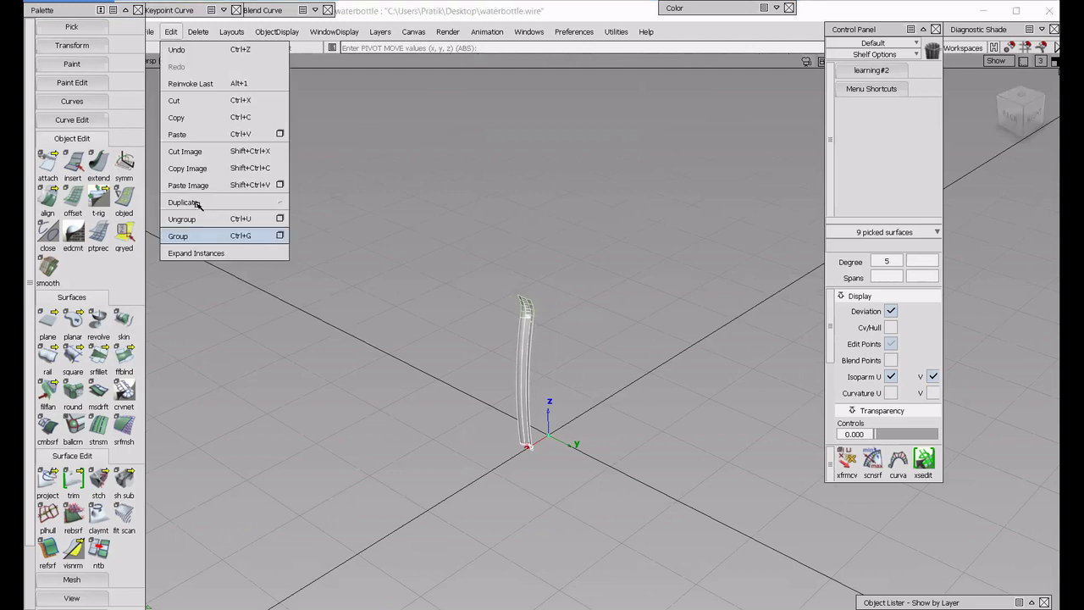
{"action": "left_click", "coordinate": [337, 204]}
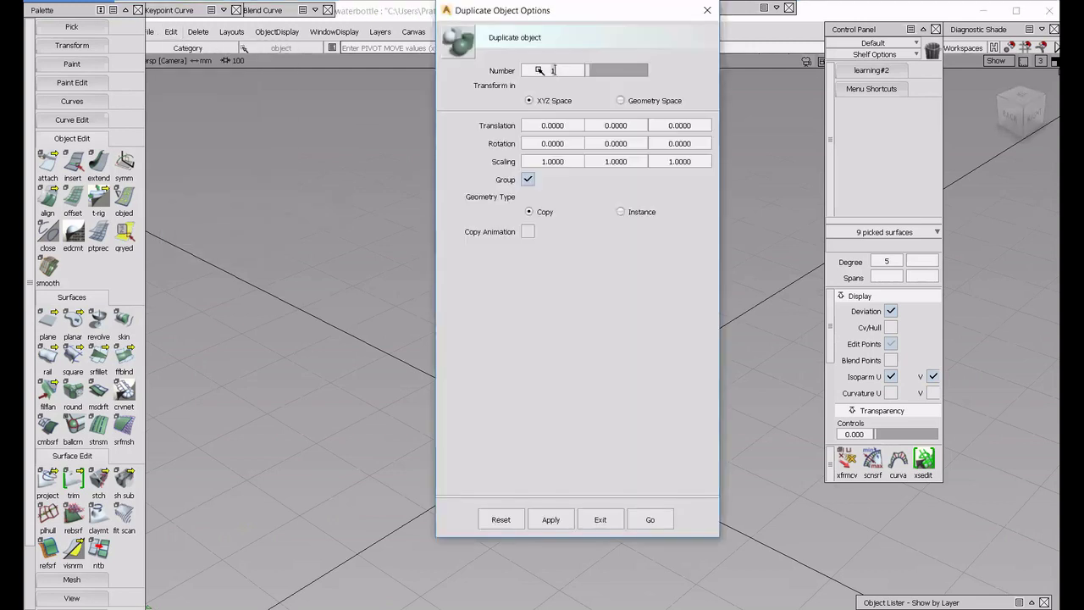
{"action": "left_click", "coordinate": [522, 71]}
{"action": "type", "text": "5"}
{"action": "key", "text": "Return"}
{"action": "left_click_drag", "start_coordinate": [581, 11], "coordinate": [296, 45]}
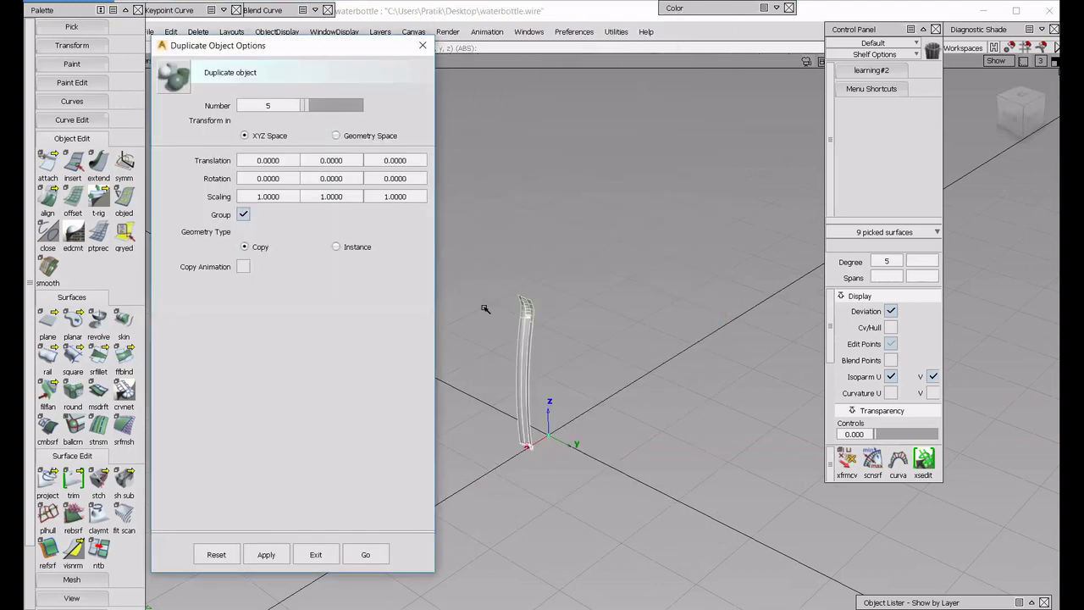
{"action": "left_click", "coordinate": [407, 178]}
{"action": "double_click", "coordinate": [407, 179]}
{"action": "type", "text": "60"}
{"action": "key", "text": "Return"}
{"action": "left_click", "coordinate": [368, 553]}
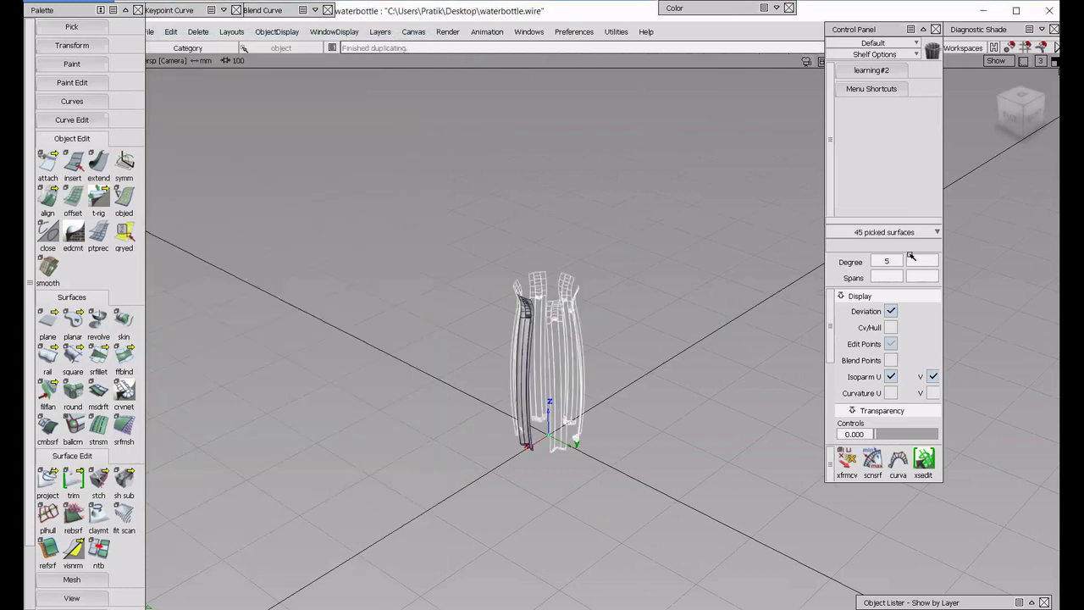
Shade the duplicated grooves and make all hidden bottle surfaces visible again.
{"action": "left_click", "coordinate": [989, 30]}
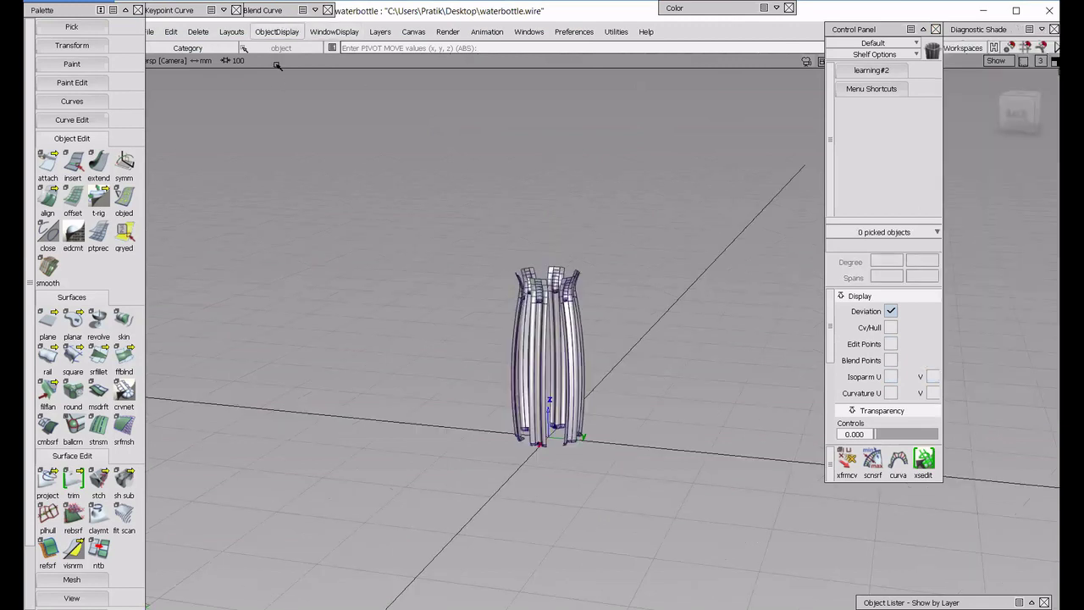
{"action": "left_click", "coordinate": [276, 31]}
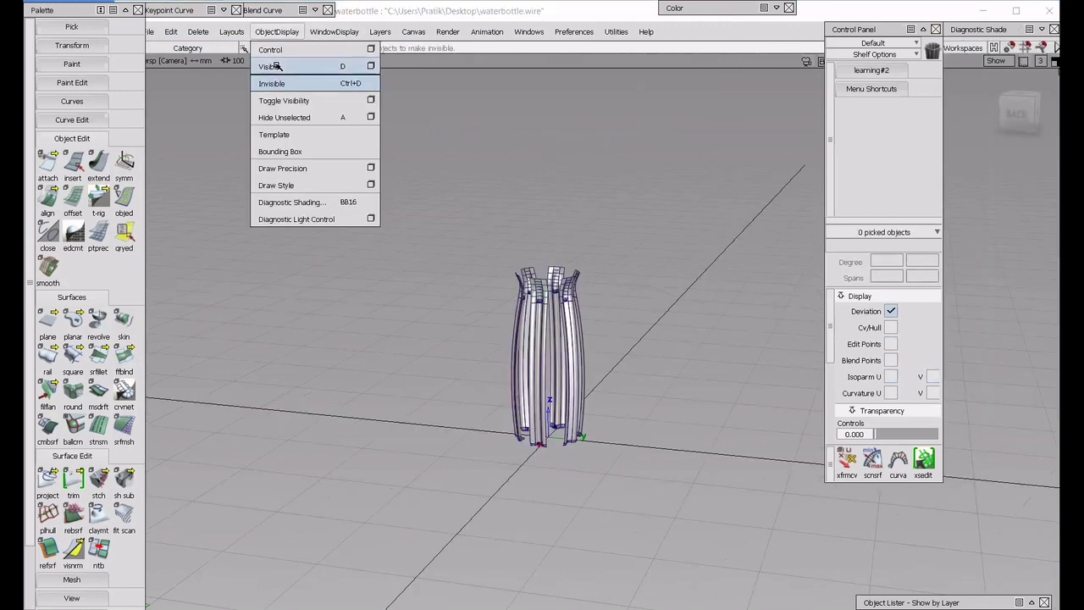
{"action": "left_click", "coordinate": [271, 66]}
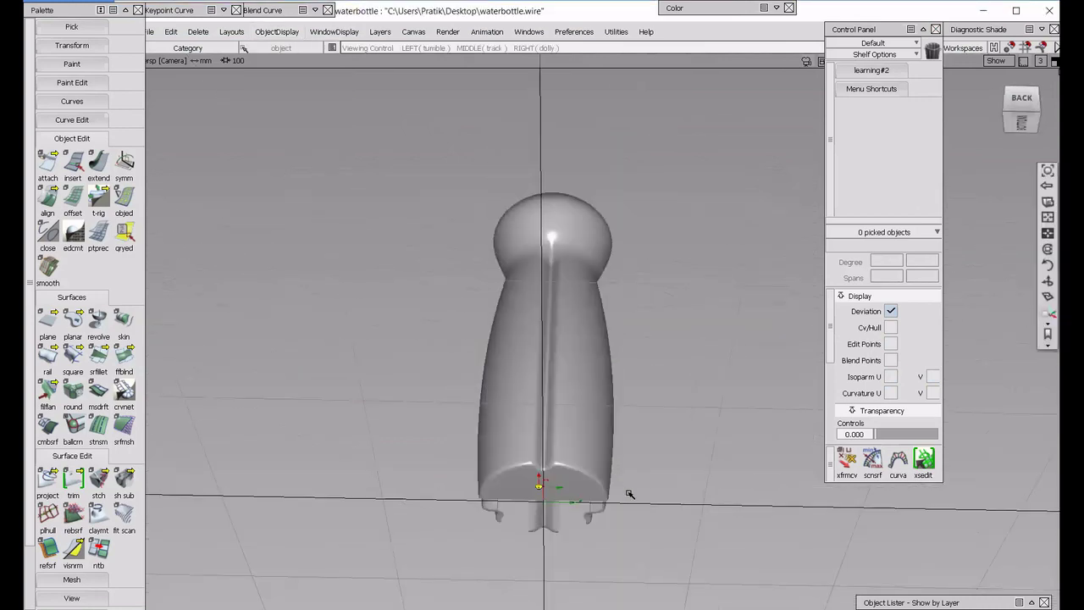
Start a view-direction projection onto the flat base and pick the lower edges of the first duplicated groove's three base blends.
{"action": "left_click_drag", "start_coordinate": [573, 412], "coordinate": [565, 364], "text": "alt+shift"}
{"action": "right_click_drag", "start_coordinate": [501, 488], "coordinate": [570, 471], "text": "alt+shift"}
{"action": "left_click_drag", "start_coordinate": [547, 470], "coordinate": [558, 410], "text": "alt+shift"}
{"action": "left_click", "coordinate": [515, 452], "text": "alt+shift"}
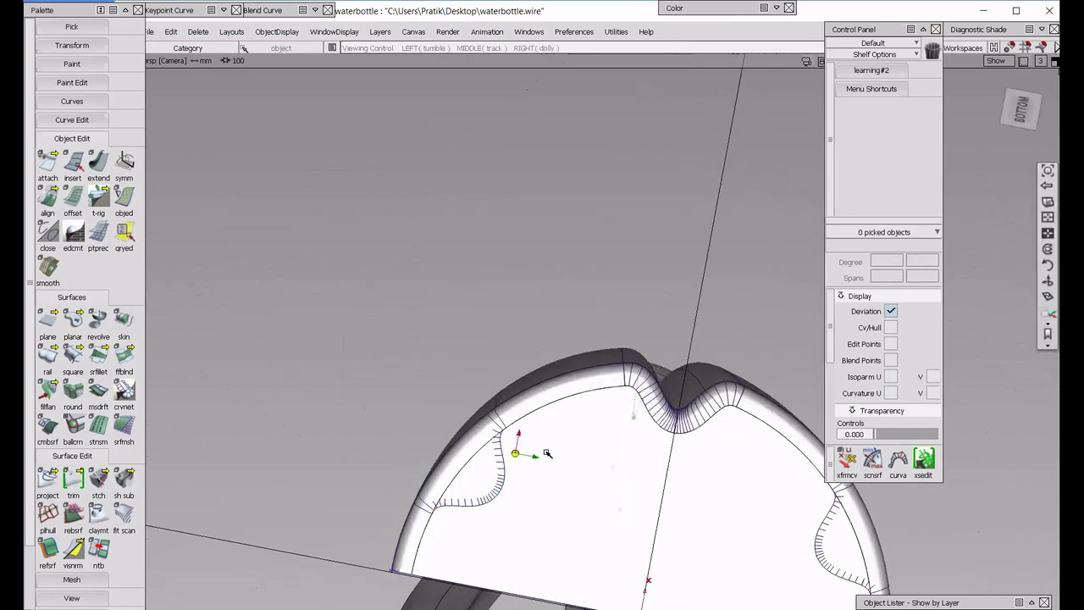
{"action": "right_click_drag", "start_coordinate": [547, 453], "coordinate": [596, 452], "text": "alt+shift"}
{"action": "left_click_drag", "start_coordinate": [596, 452], "coordinate": [624, 498], "text": "alt+shift"}
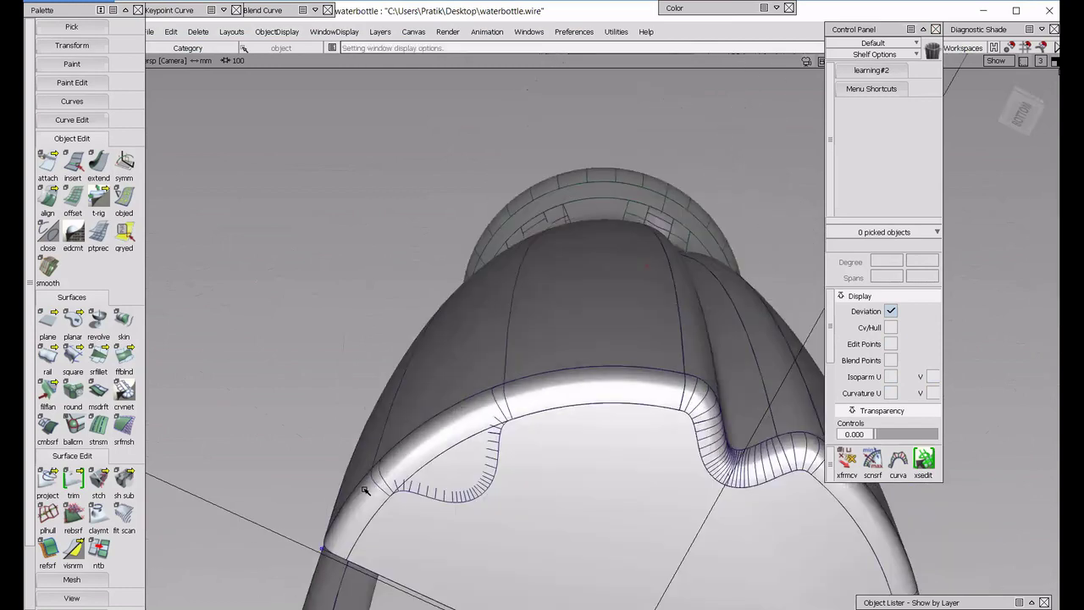
{"action": "left_click", "coordinate": [54, 488]}
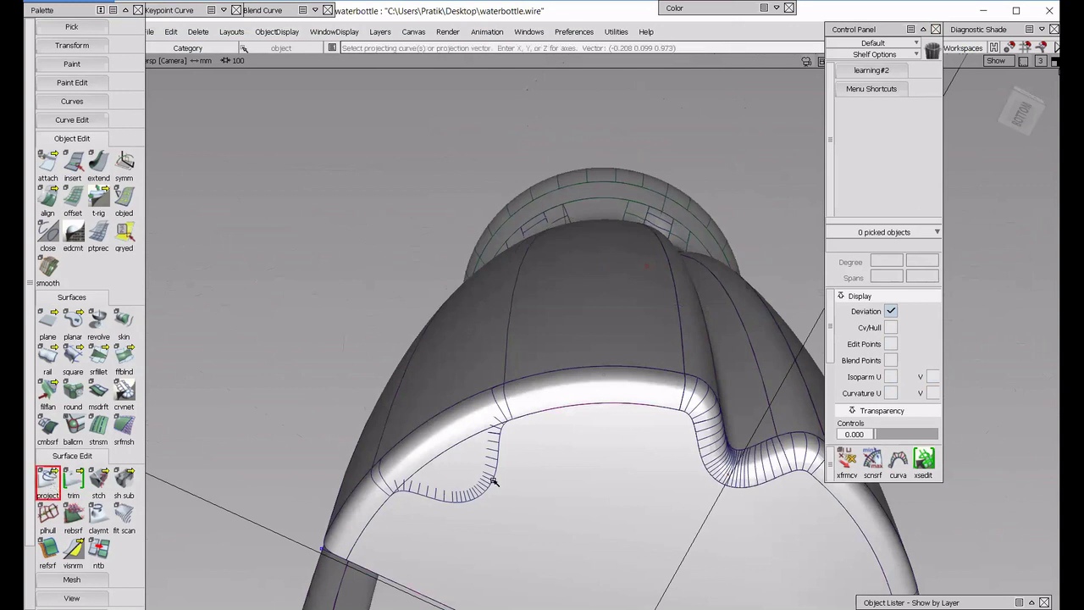
{"action": "left_click_drag", "start_coordinate": [494, 480], "coordinate": [480, 498]}
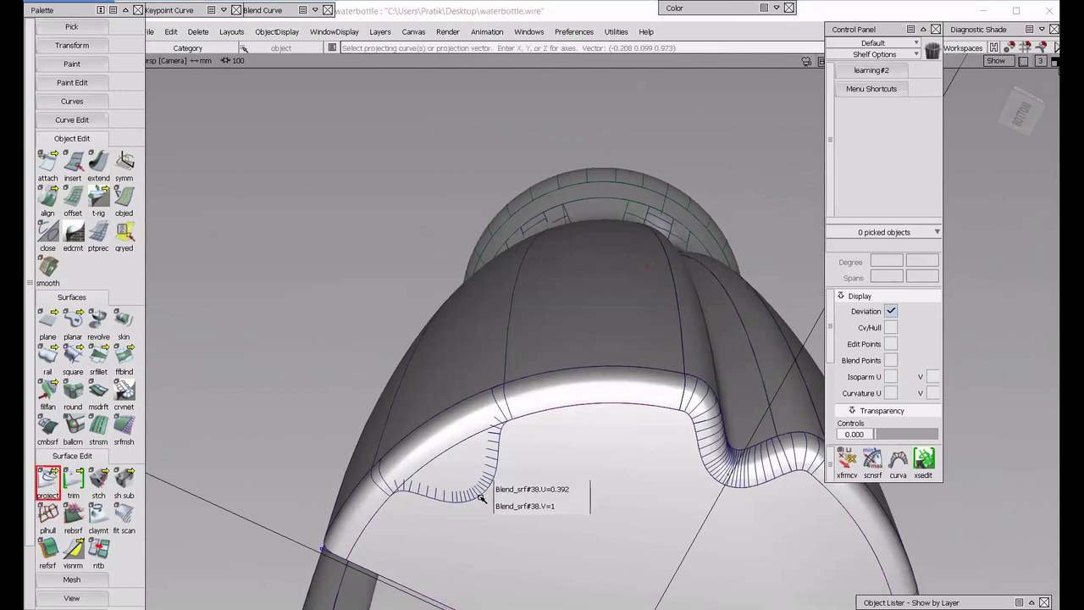
{"action": "left_click", "coordinate": [503, 505]}
{"action": "left_click", "coordinate": [508, 432]}
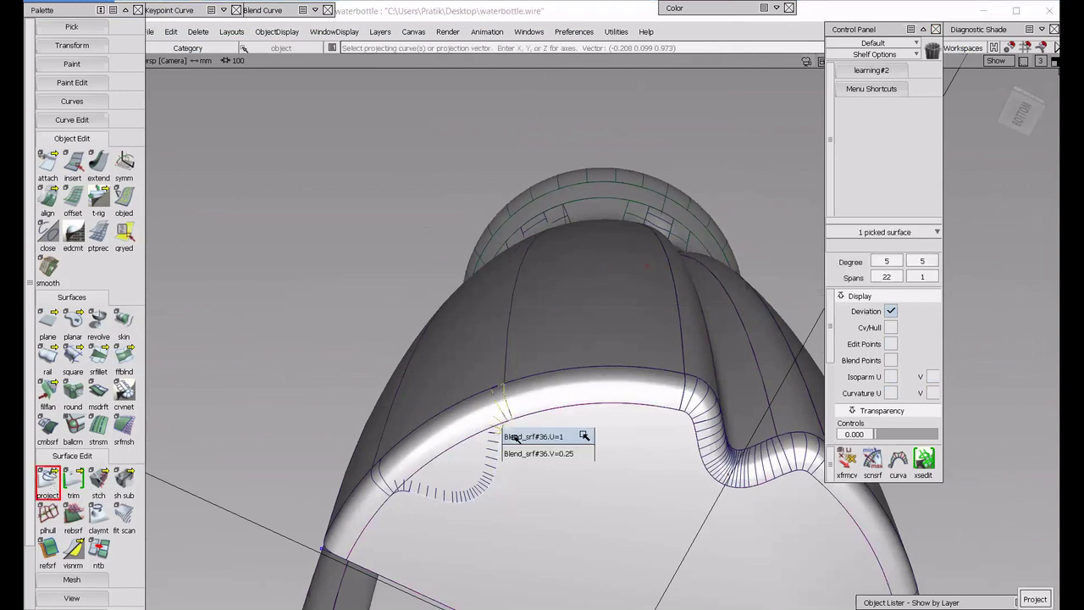
{"action": "left_click_drag", "start_coordinate": [398, 500], "coordinate": [518, 533]}
{"action": "left_click_drag", "start_coordinate": [536, 451], "coordinate": [507, 432], "text": "alt+shift"}
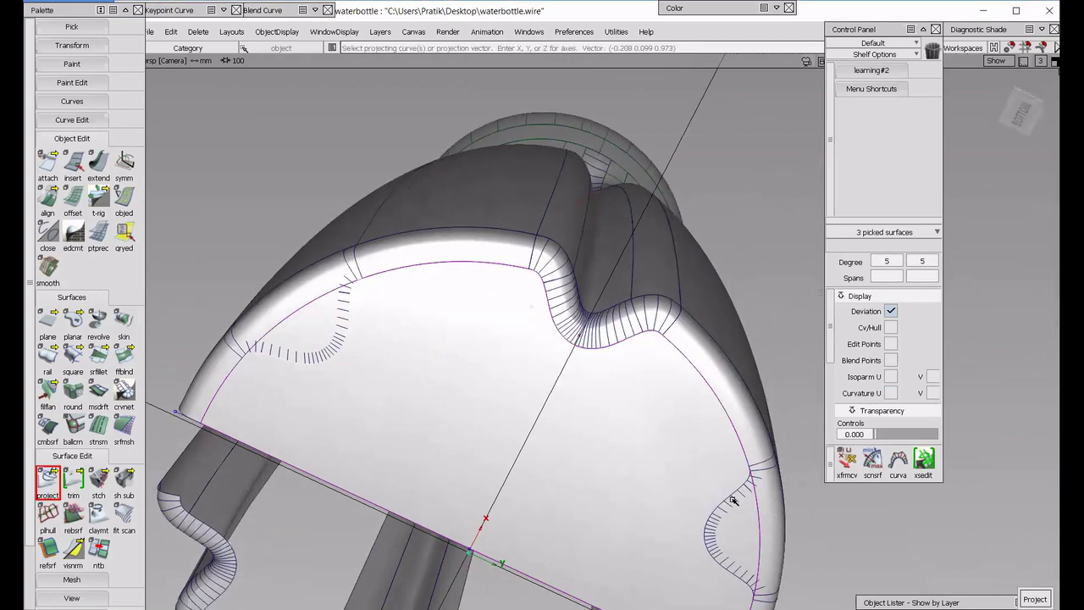
Add the lower blend edges of the duplicated groove on the opposite side and project all picked edges onto the flat base.
{"action": "left_click_drag", "start_coordinate": [733, 495], "coordinate": [764, 520]}
{"action": "left_click", "coordinate": [760, 488]}
{"action": "middle_click_drag", "start_coordinate": [724, 569], "coordinate": [708, 503], "text": "alt+shift"}
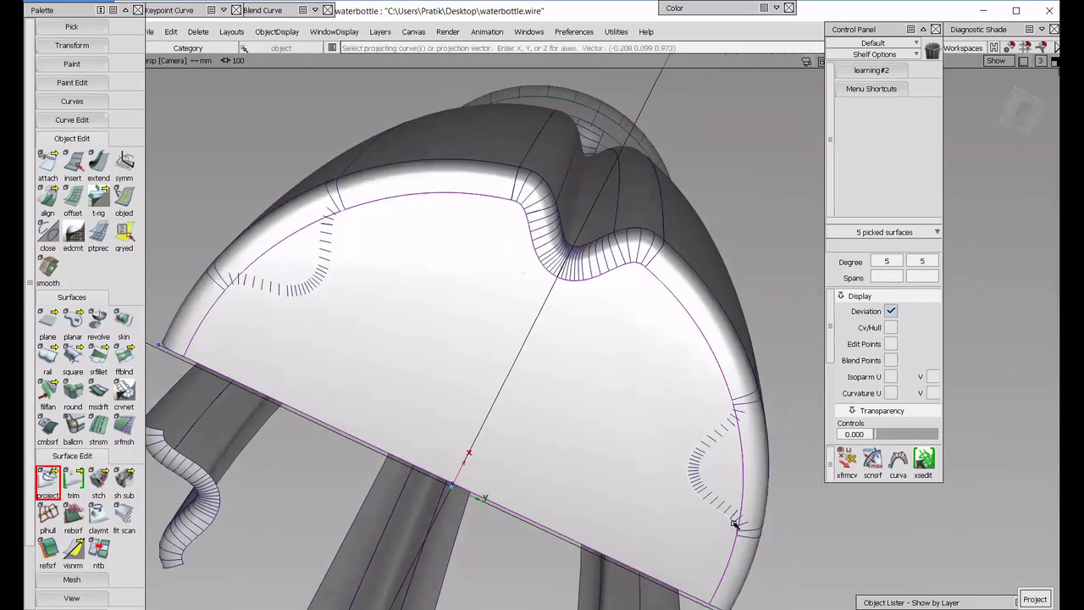
{"action": "left_click_drag", "start_coordinate": [585, 474], "coordinate": [350, 399], "text": "alt+shift"}
{"action": "left_click", "coordinate": [350, 400]}
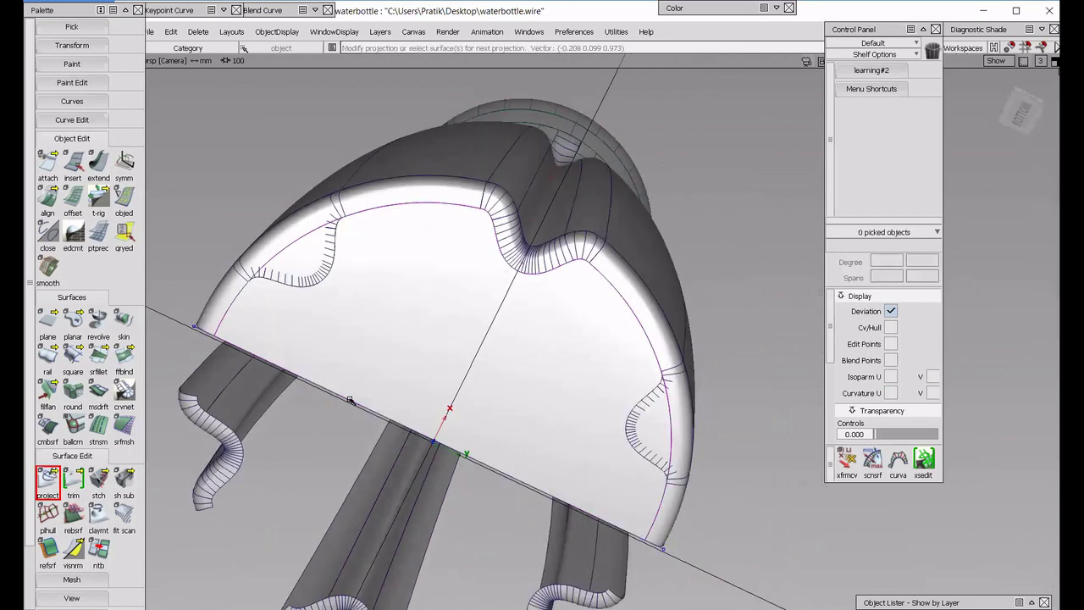
Try to trim the flat base along the projected groove curves, and isolate the base plane by hiding everything else.
{"action": "left_click", "coordinate": [420, 350]}
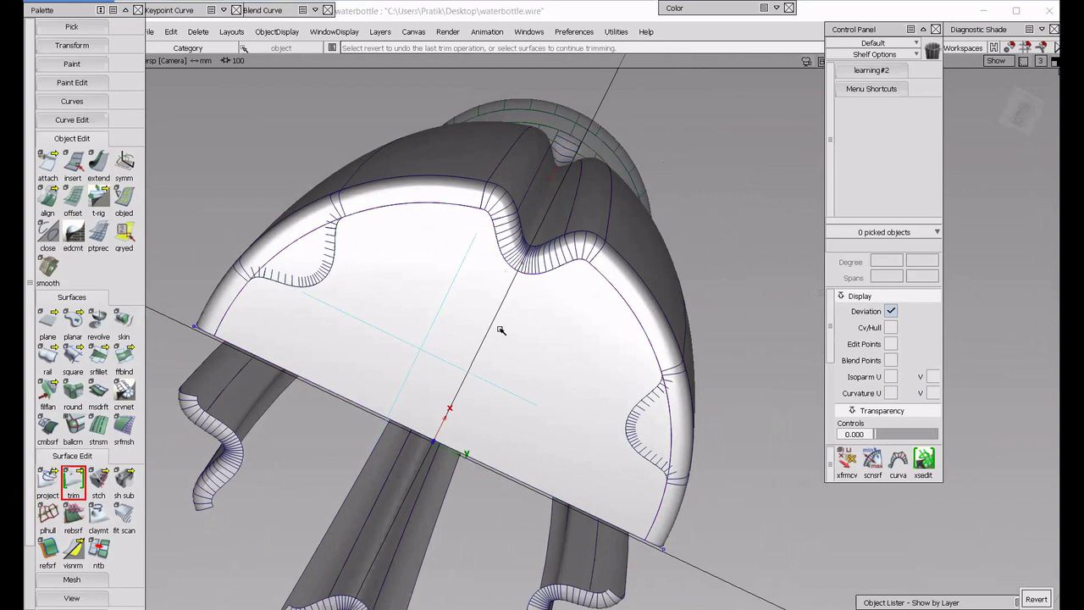
{"action": "left_click", "coordinate": [275, 32]}
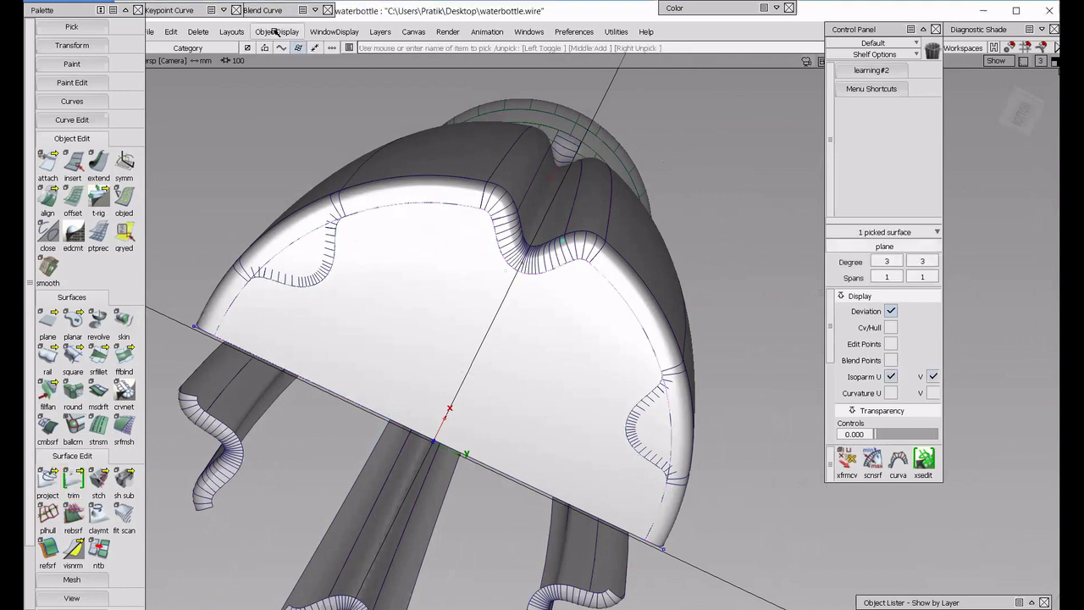
{"action": "left_click", "coordinate": [275, 32]}
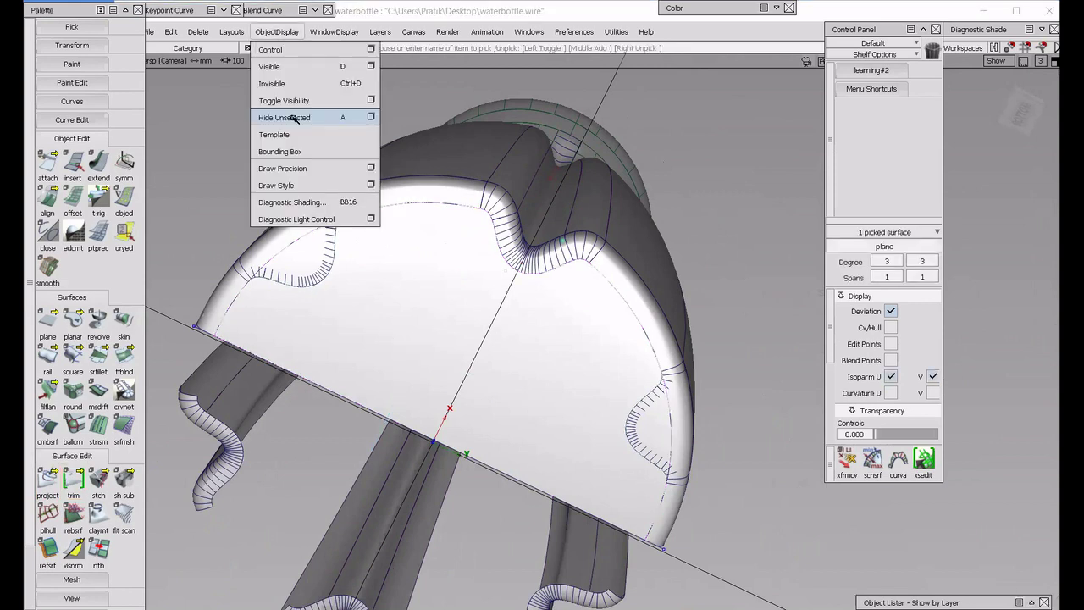
{"action": "left_click", "coordinate": [294, 118]}
{"action": "right_click_drag", "start_coordinate": [669, 481], "coordinate": [643, 492], "text": "alt+shift"}
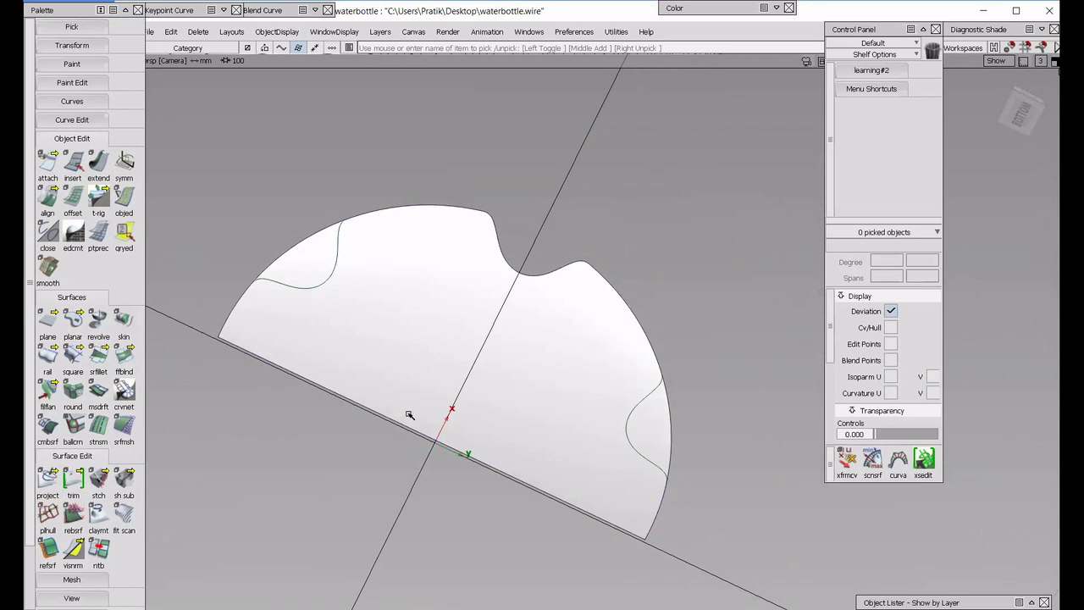
Extend the end of the first groove's projected curve on the base plane past the base's outer edge.
{"action": "right_click_drag", "start_coordinate": [253, 281], "coordinate": [370, 353], "text": "alt+shift"}
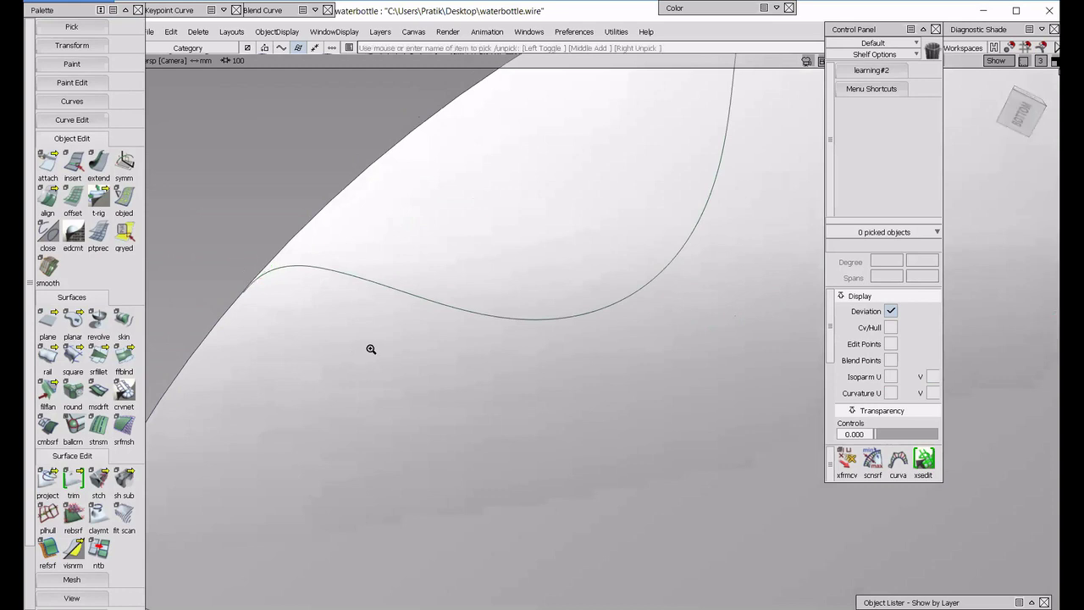
{"action": "right_click_drag", "start_coordinate": [298, 340], "coordinate": [341, 336], "text": "alt+shift"}
{"action": "left_click", "coordinate": [124, 164]}
{"action": "left_click", "coordinate": [99, 163]}
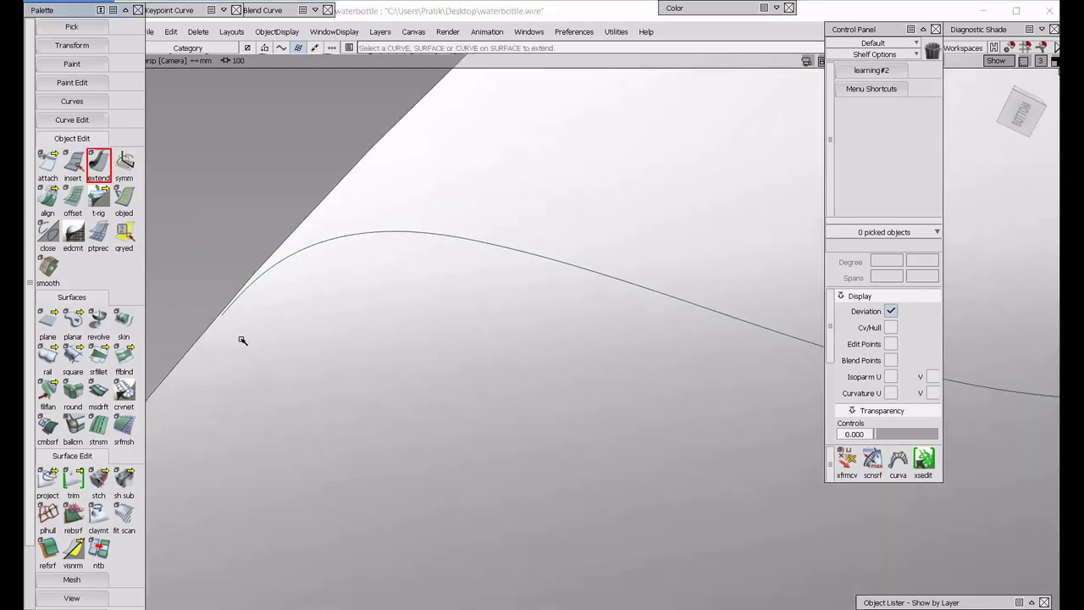
{"action": "left_click", "coordinate": [189, 329]}
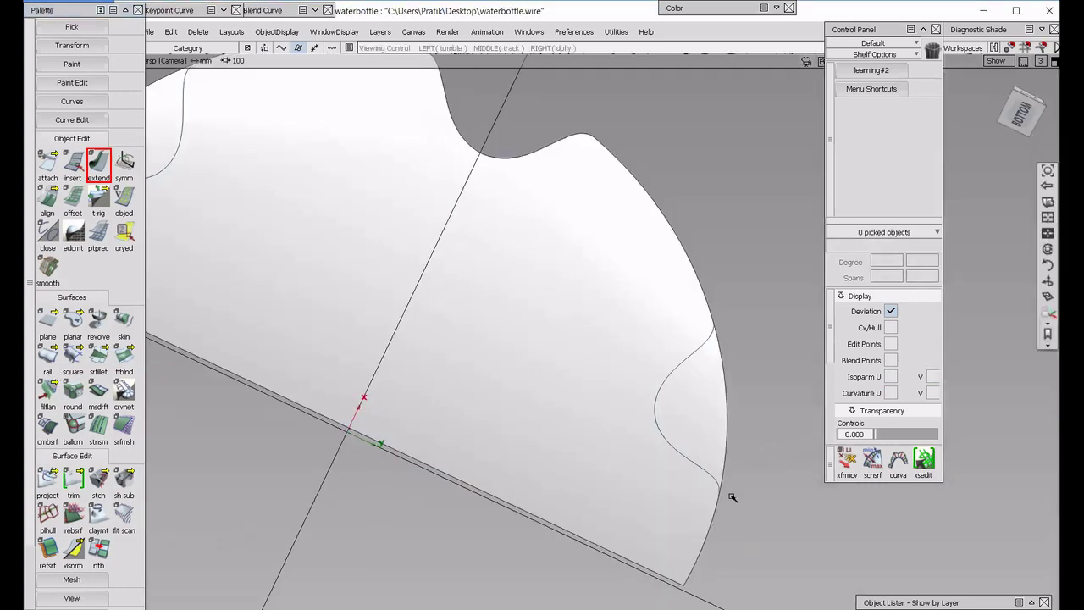
Extend the opposite groove's curve past the base edge, accepting the removal of its history, and trim the groove openings from the base.
{"action": "right_click_drag", "start_coordinate": [712, 476], "coordinate": [754, 462], "text": "alt+shift"}
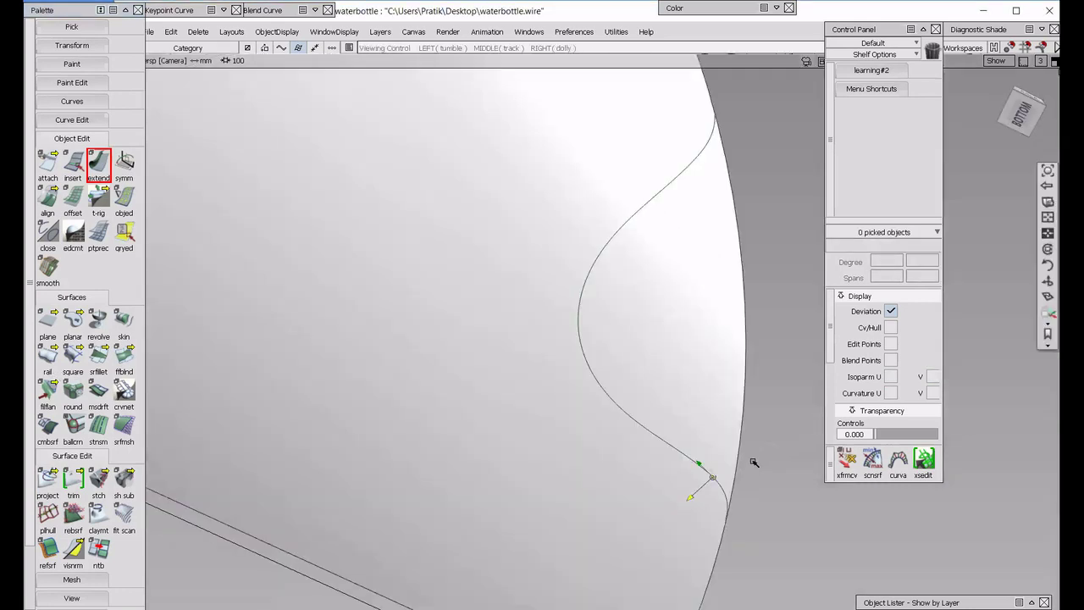
{"action": "middle_click_drag", "start_coordinate": [754, 462], "coordinate": [672, 384], "text": "alt+shift"}
{"action": "right_click_drag", "start_coordinate": [679, 392], "coordinate": [714, 462], "text": "alt+shift"}
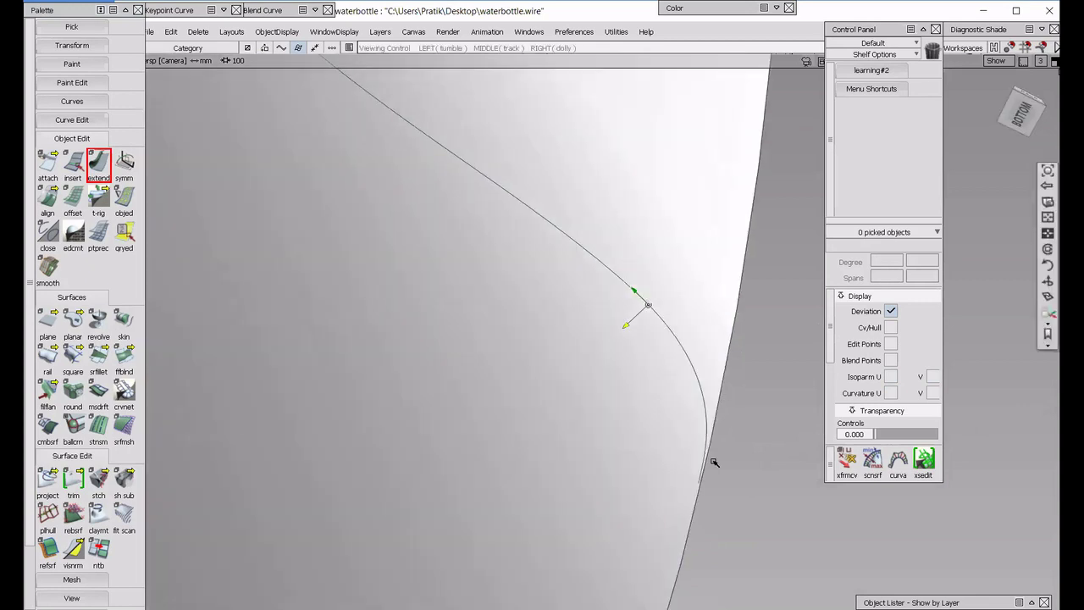
{"action": "left_click", "coordinate": [701, 468]}
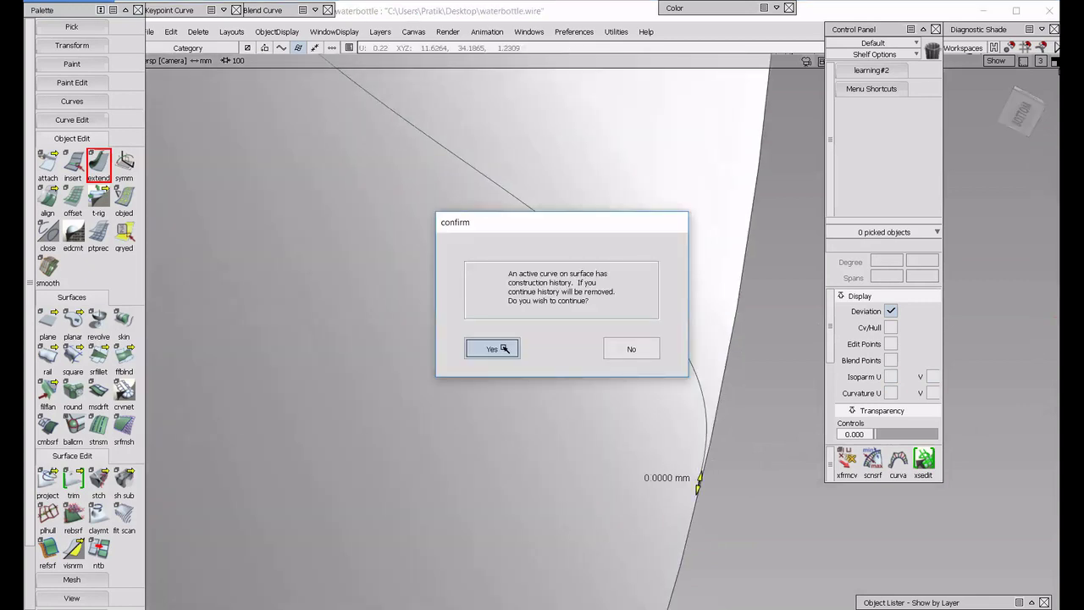
{"action": "left_click", "coordinate": [504, 349]}
{"action": "left_click_drag", "start_coordinate": [699, 489], "coordinate": [699, 605]}
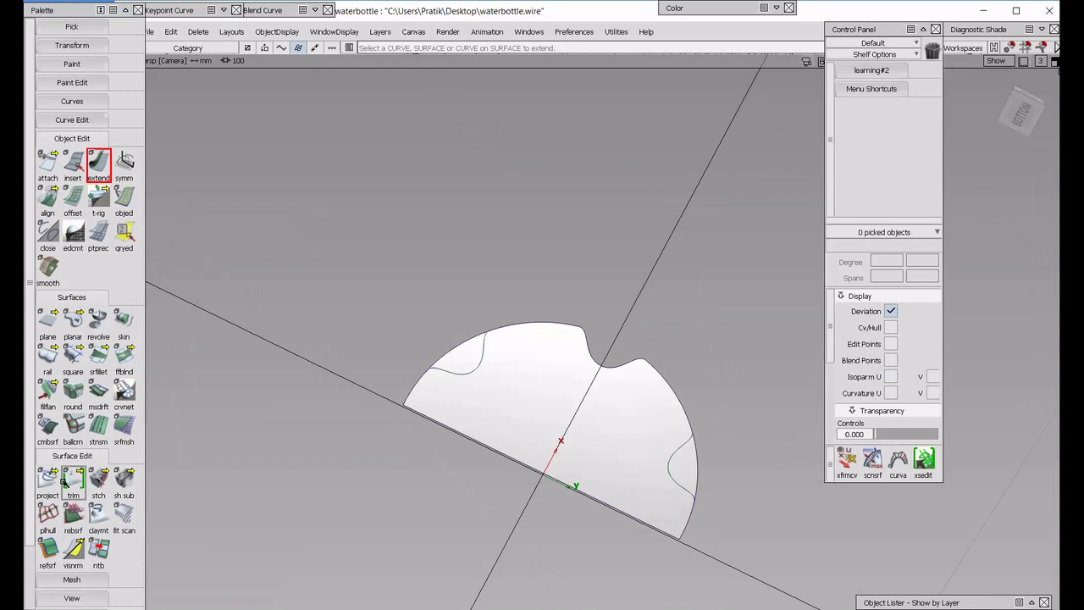
{"action": "left_click", "coordinate": [62, 480]}
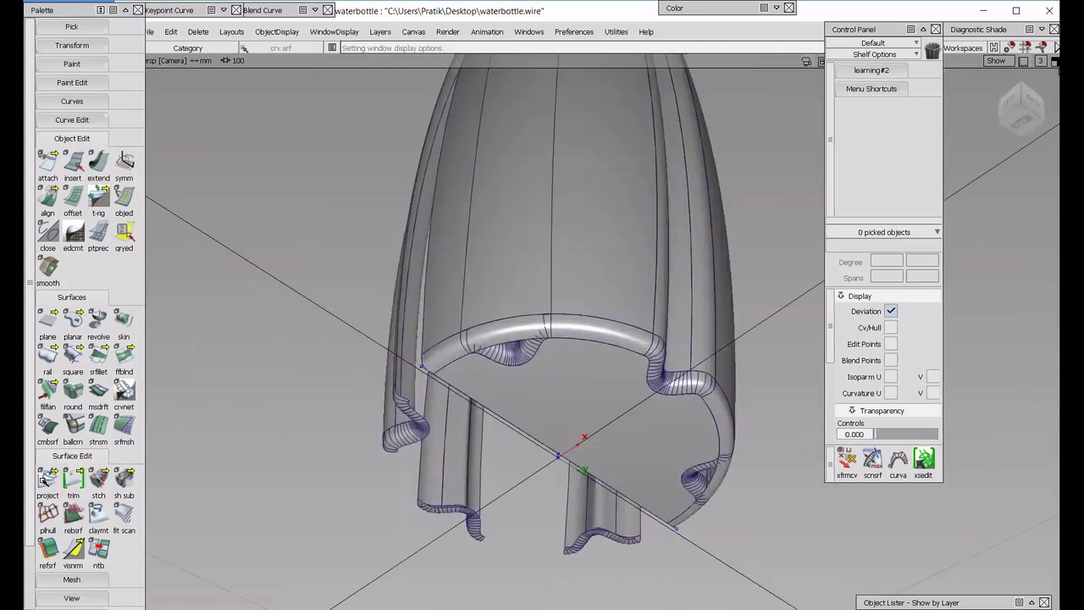
Project the duplicated groove's edge curves onto the rounded base edge surface and trim the groove opening from it.
{"action": "left_click", "coordinate": [49, 480]}
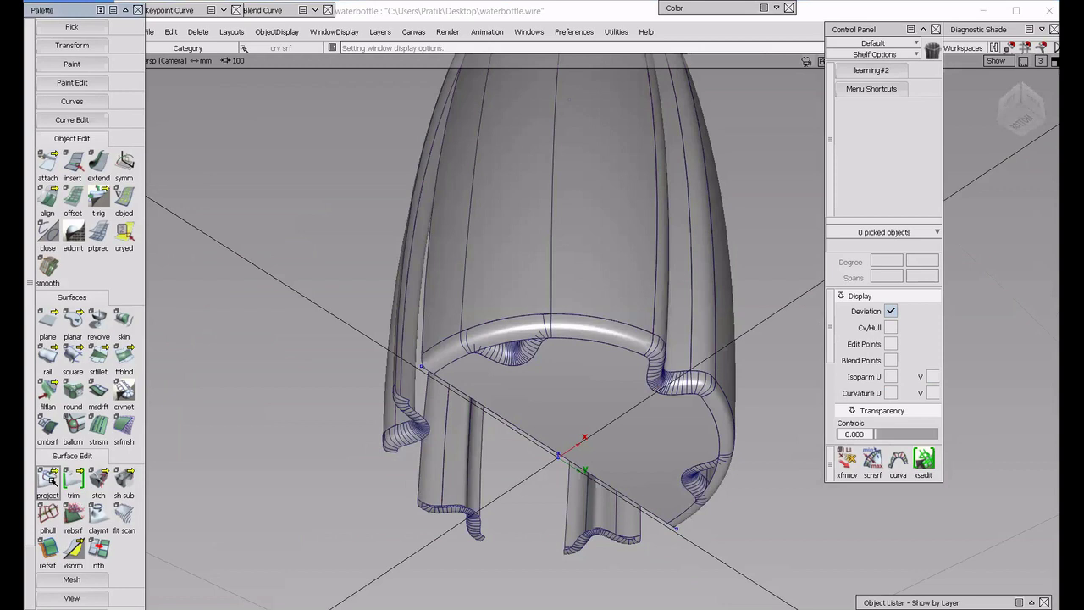
{"action": "left_click", "coordinate": [49, 480]}
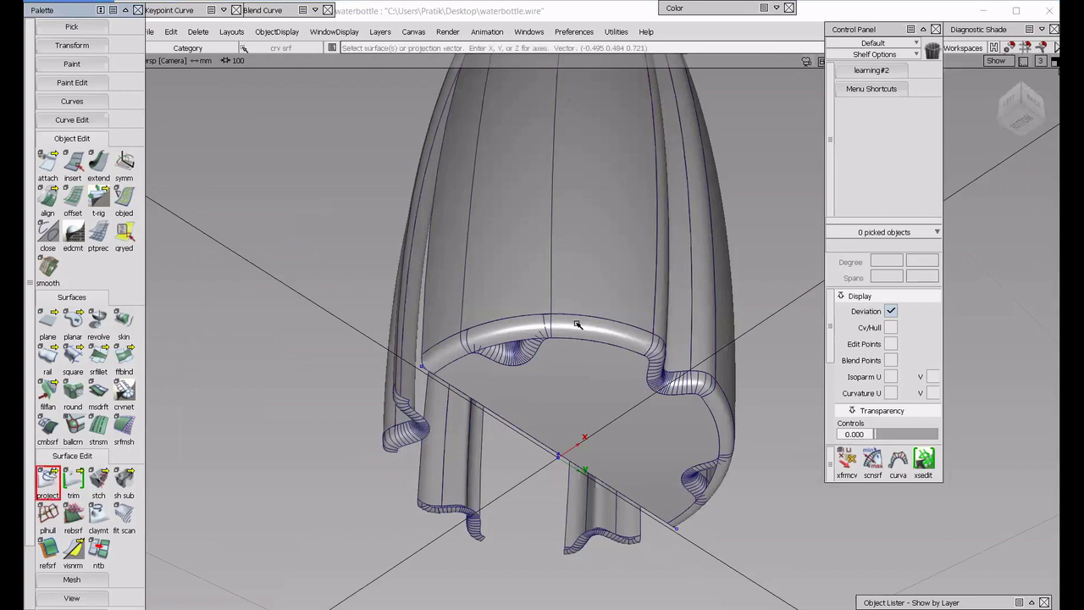
{"action": "left_click", "coordinate": [576, 324]}
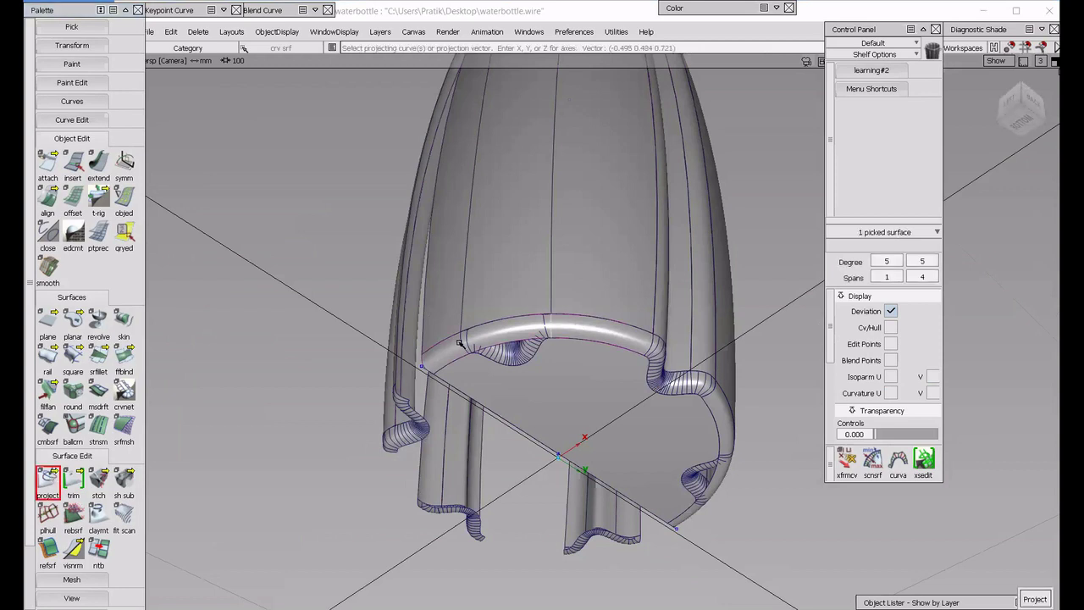
{"action": "left_click", "coordinate": [431, 391]}
{"action": "left_click", "coordinate": [73, 479]}
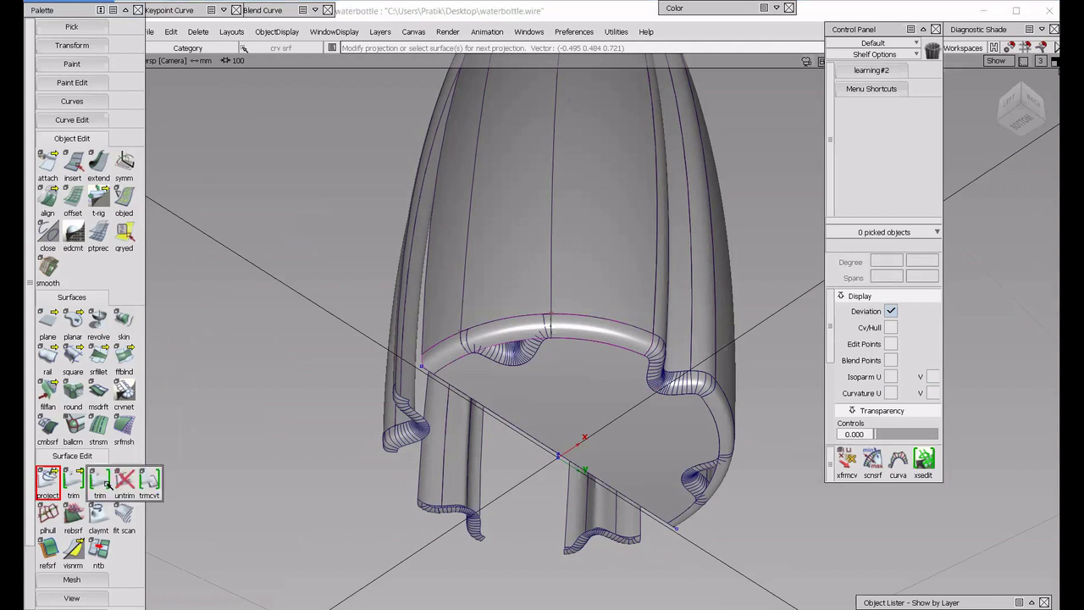
{"action": "left_click", "coordinate": [77, 484]}
{"action": "left_click", "coordinate": [440, 367]}
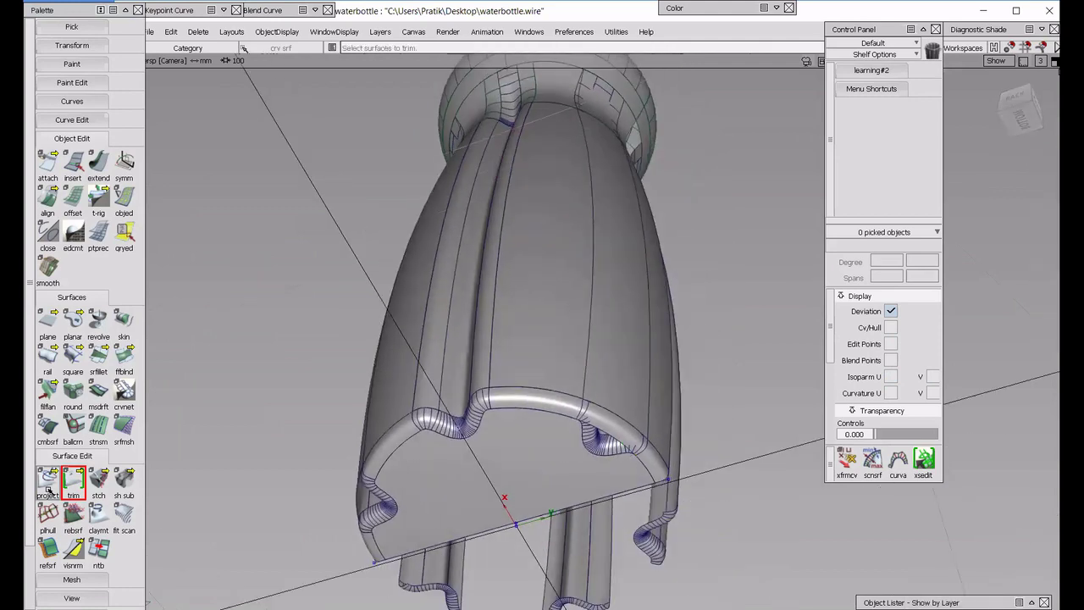
Project the remaining groove edges onto the rounded base edge on the bottle's other side and trim those openings.
{"action": "left_click", "coordinate": [48, 481]}
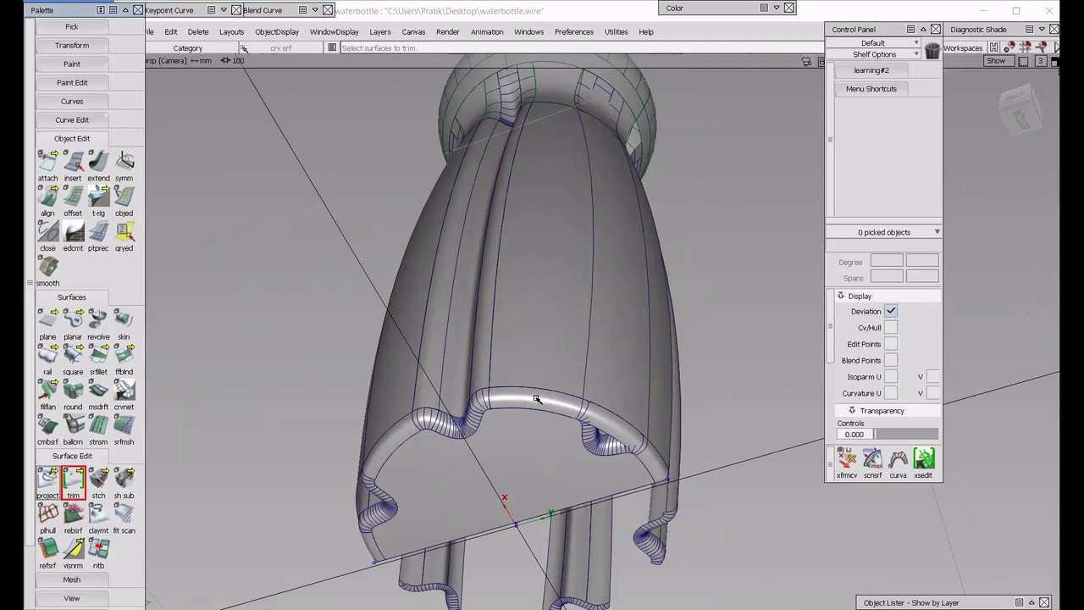
{"action": "left_click", "coordinate": [47, 481]}
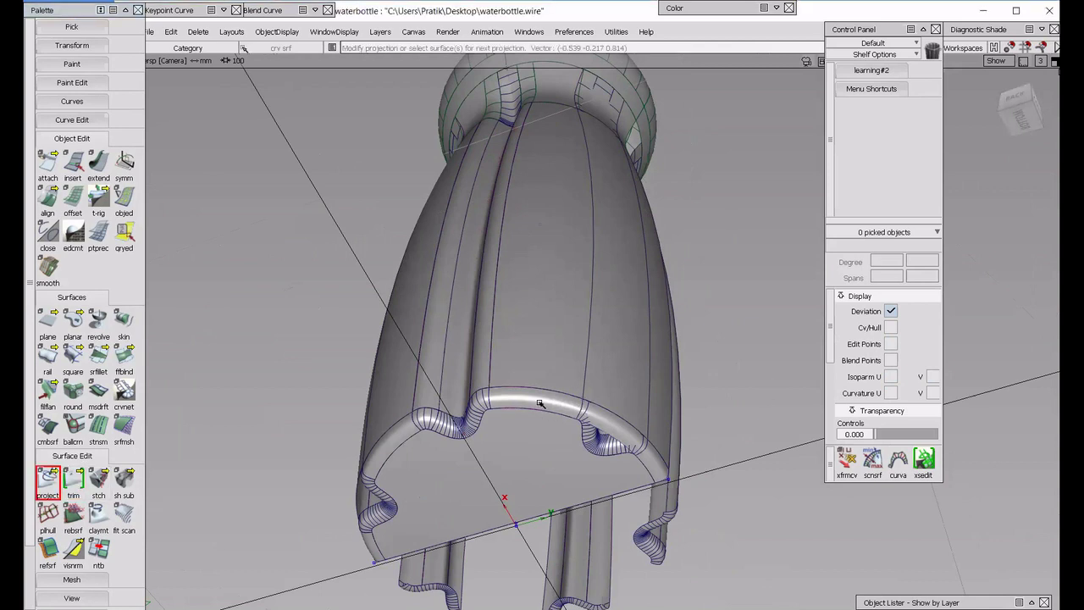
{"action": "left_click", "coordinate": [77, 483]}
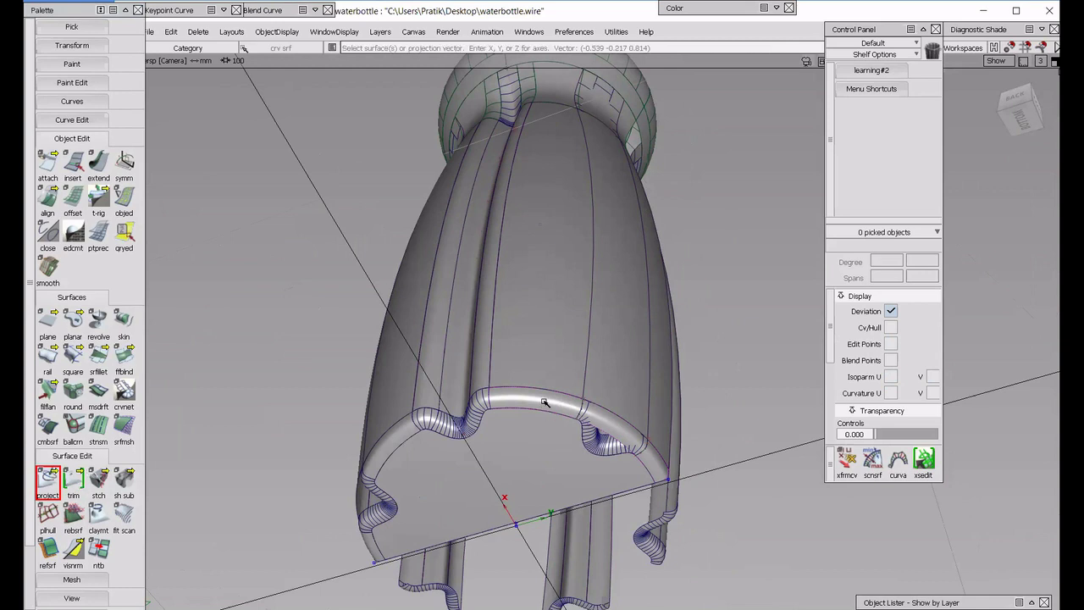
{"action": "left_click", "coordinate": [651, 465]}
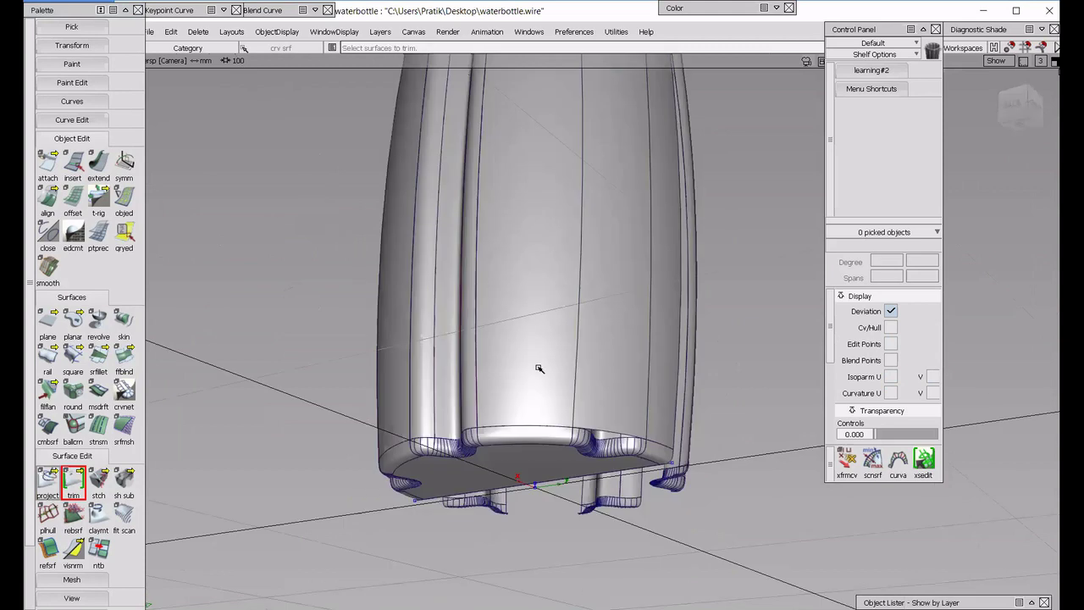
Project the long side edges of the duplicated grooves onto the main body surface around the bottle.
{"action": "left_click", "coordinate": [49, 480]}
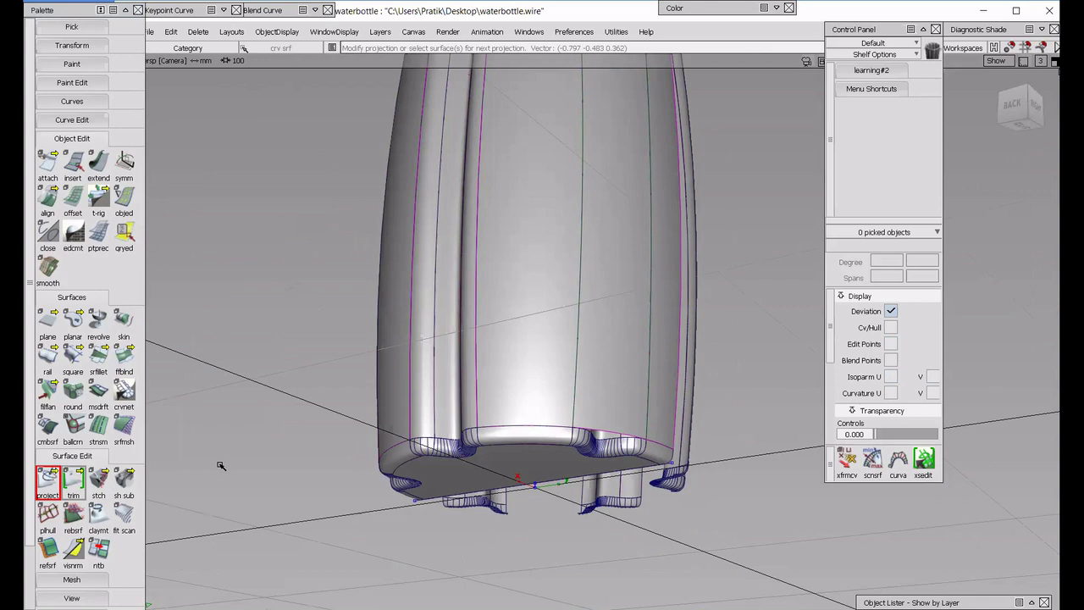
{"action": "left_click", "coordinate": [73, 479]}
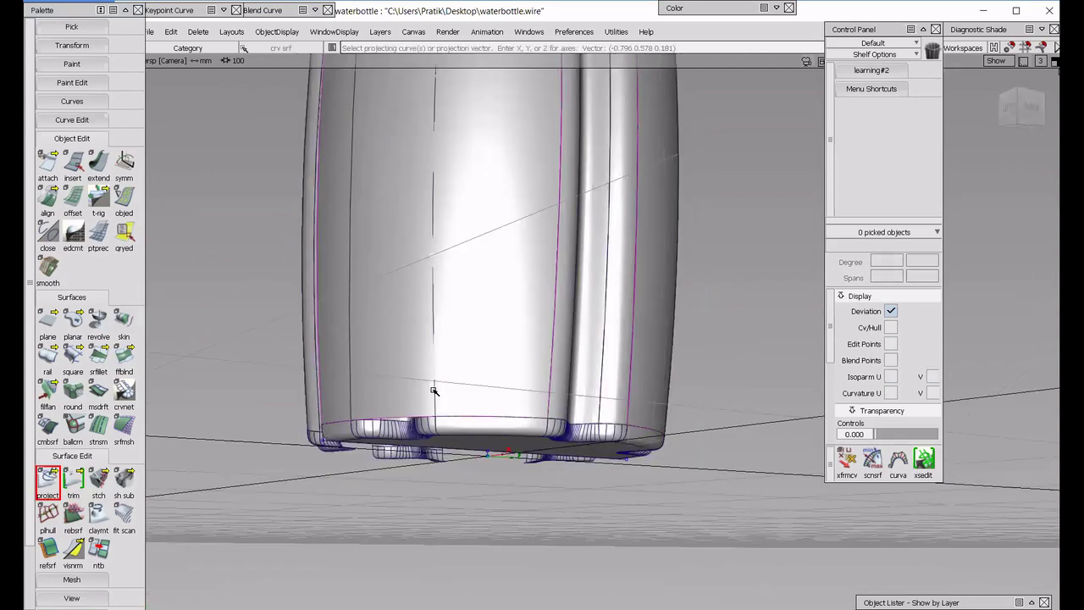
{"action": "left_click", "coordinate": [435, 391]}
{"action": "left_click", "coordinate": [348, 404]}
{"action": "right_click_drag", "start_coordinate": [643, 501], "coordinate": [476, 514], "text": "alt+shift"}
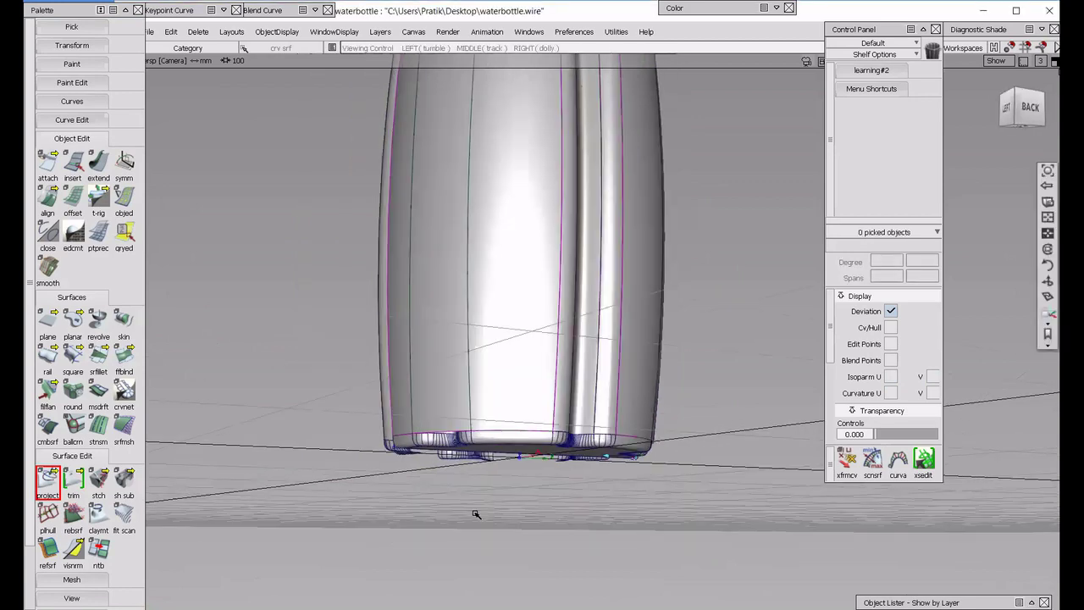
{"action": "left_click_drag", "start_coordinate": [476, 514], "coordinate": [436, 525], "text": "alt+shift"}
Trim the body surface along the projected curves, keeping the panels between the grooves.
{"action": "left_click", "coordinate": [73, 480]}
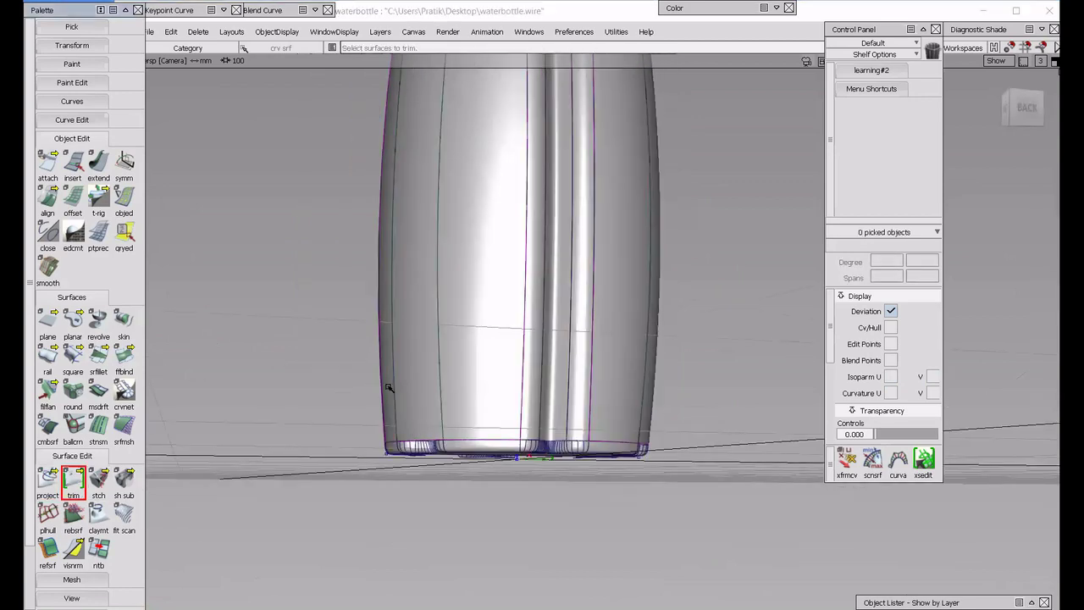
{"action": "left_click", "coordinate": [472, 403]}
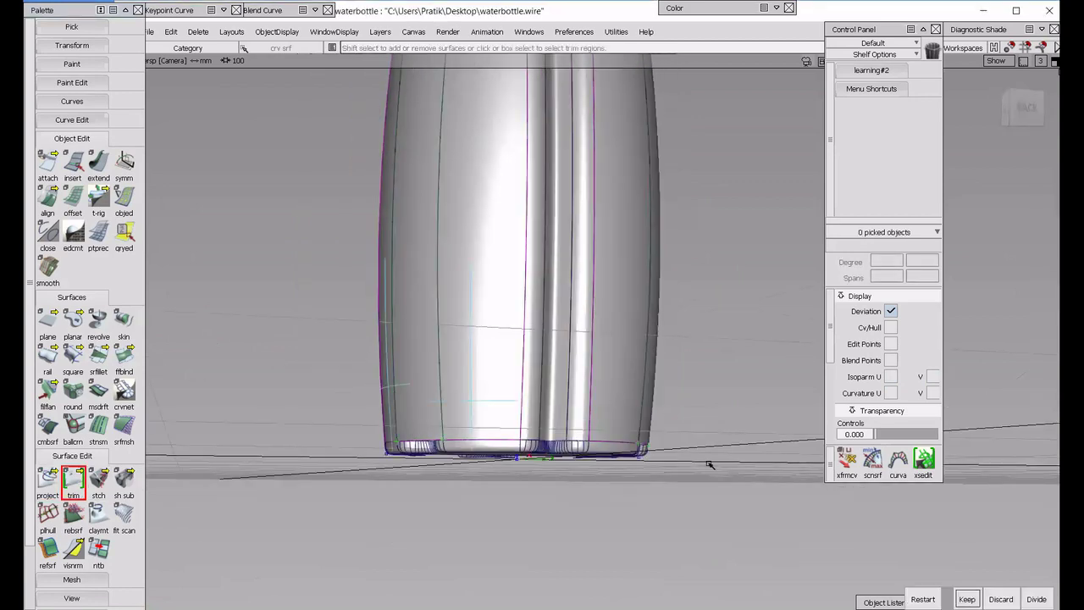
{"action": "left_click_drag", "start_coordinate": [711, 464], "coordinate": [658, 404], "text": "alt+shift"}
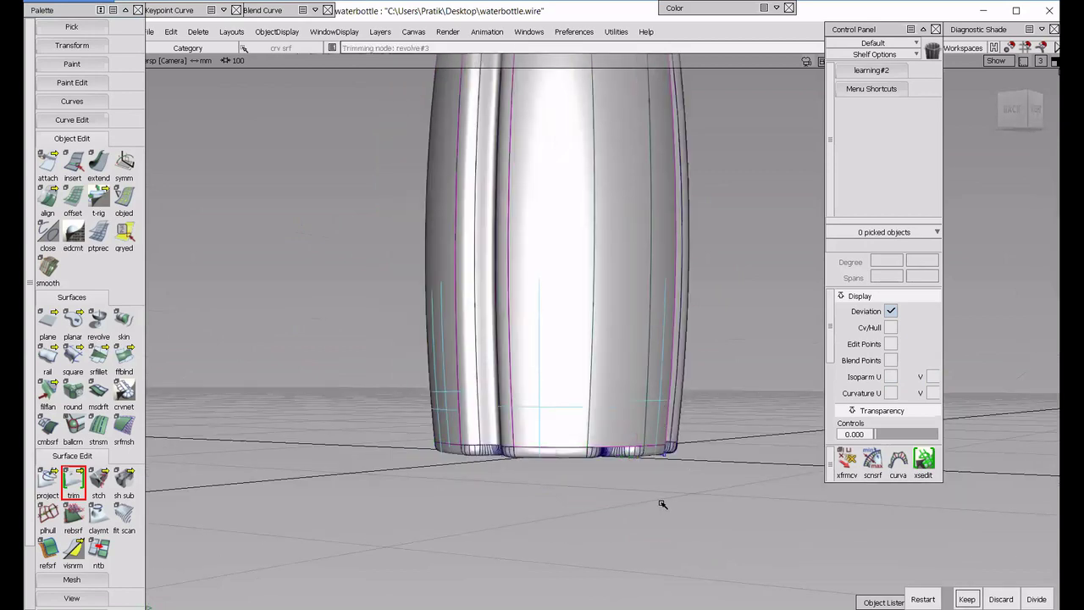
{"action": "left_click_drag", "start_coordinate": [662, 504], "coordinate": [616, 406], "text": "alt+shift"}
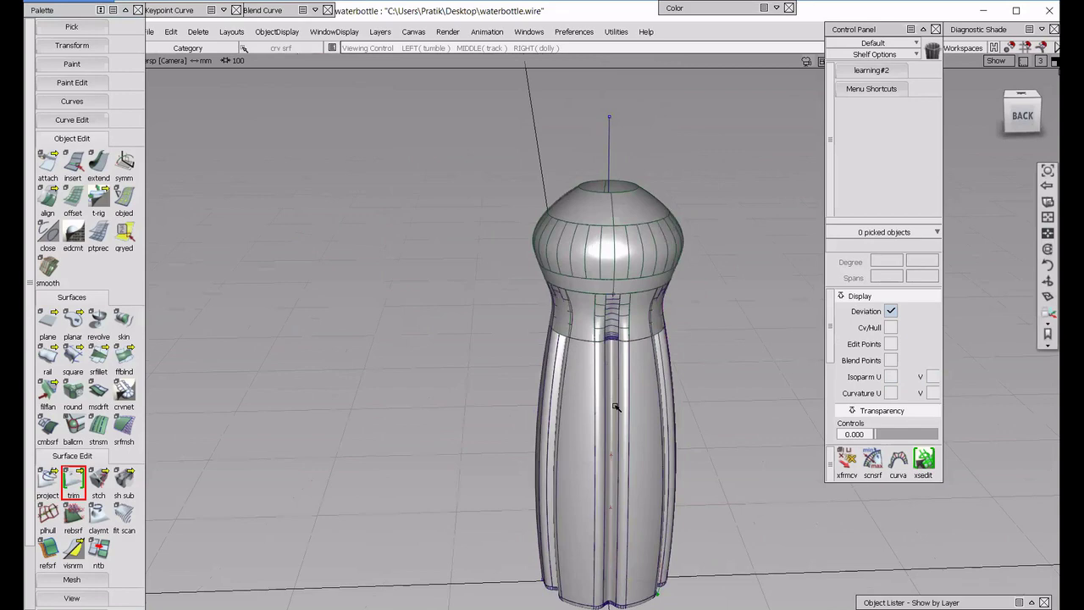
Project the upper groove edges onto the neck surface and trim the groove openings from it.
{"action": "middle_click_drag", "start_coordinate": [617, 407], "coordinate": [619, 424], "text": "alt+shift"}
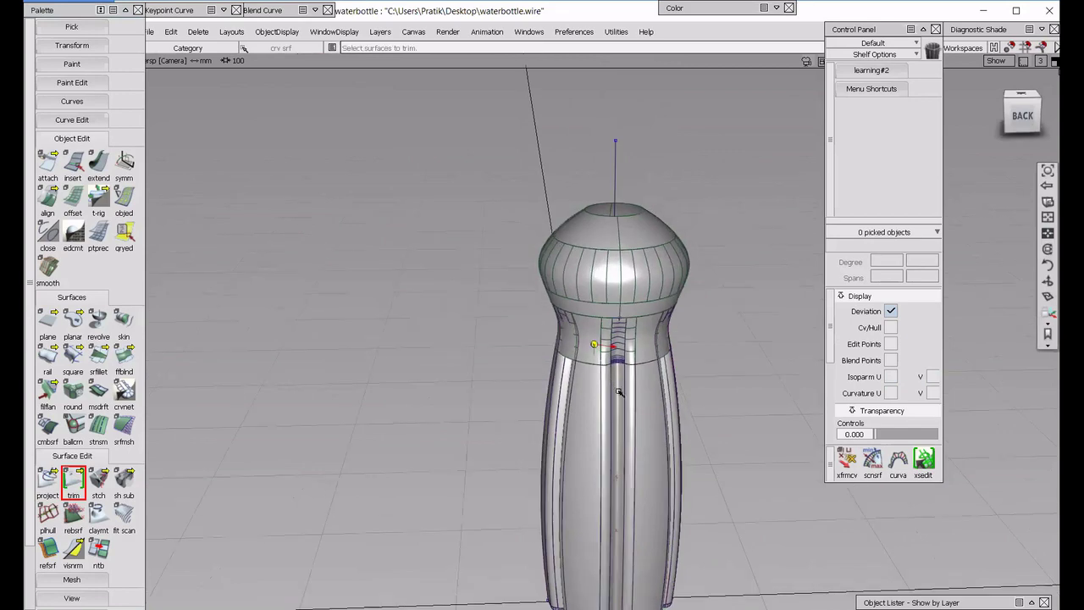
{"action": "right_click_drag", "start_coordinate": [620, 393], "coordinate": [739, 393], "text": "alt+shift"}
{"action": "left_click_drag", "start_coordinate": [738, 393], "coordinate": [753, 368], "text": "alt+shift"}
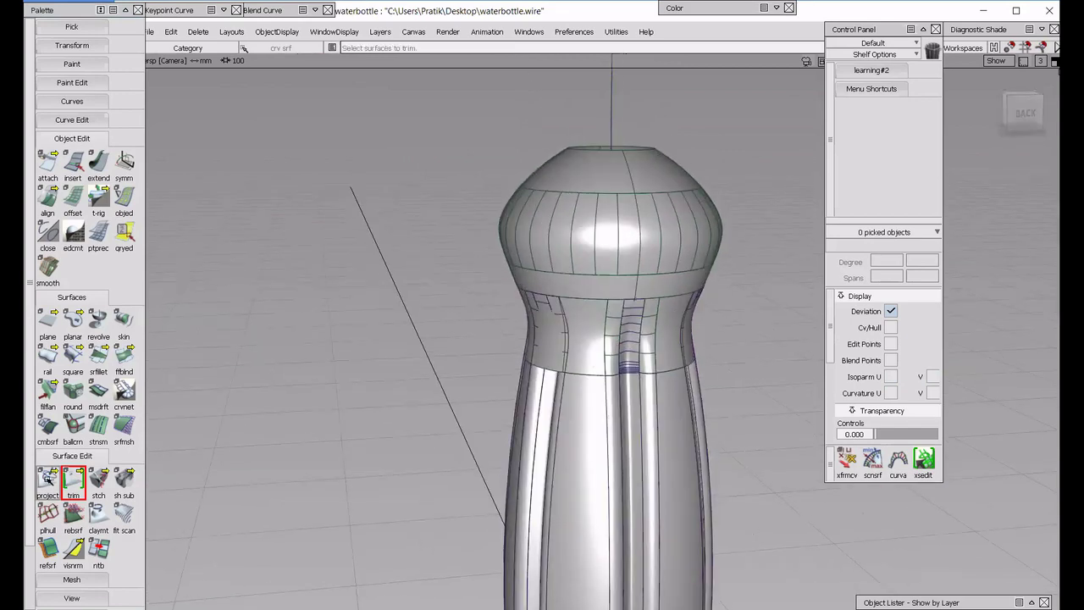
{"action": "left_click_drag", "start_coordinate": [681, 394], "coordinate": [545, 350], "text": "alt+shift"}
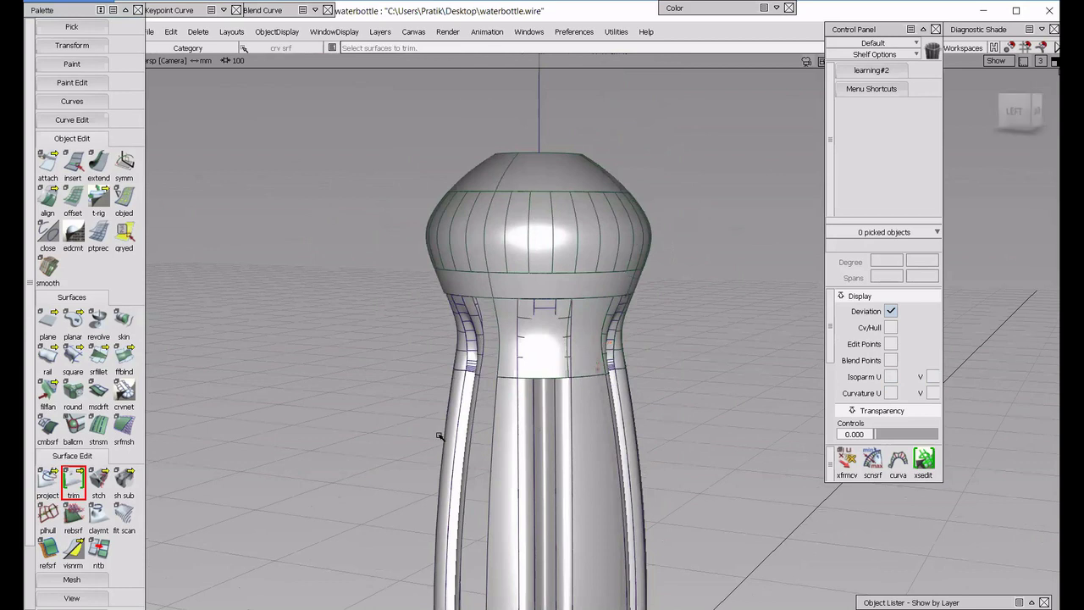